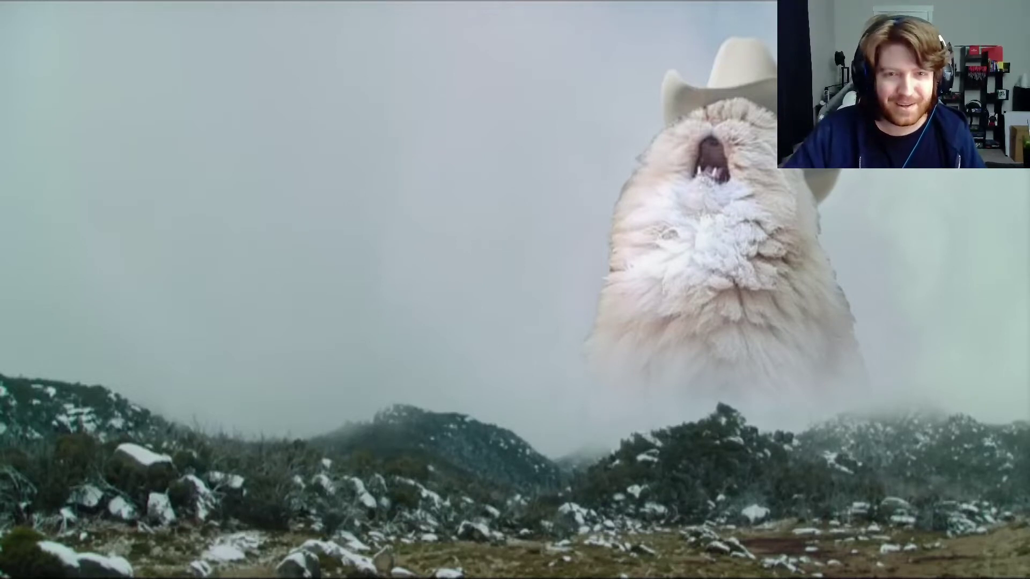
left_click_drag(1029, 187, 472, 2)
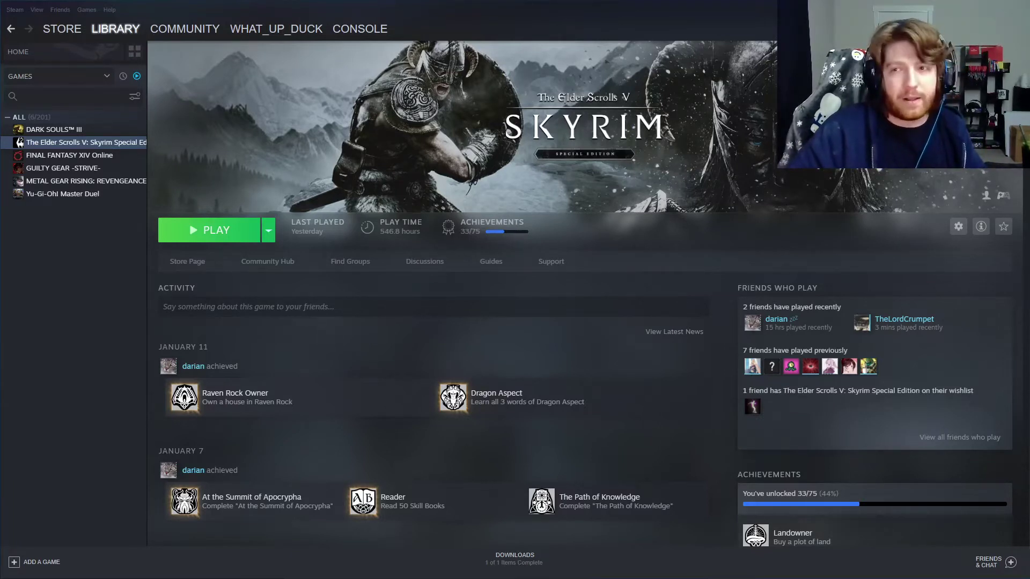
- Bring the File Explorer window into view, show the root folders of Local Disk (C:), and close the window
left_click_drag(1029, 193, 526, 121)
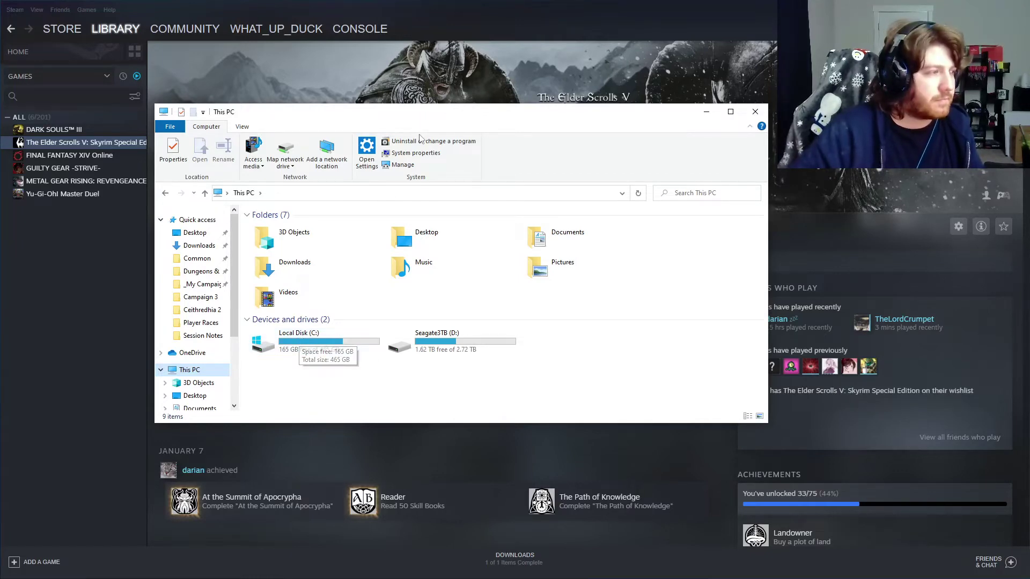
left_click_drag(268, 111, 1029, 156)
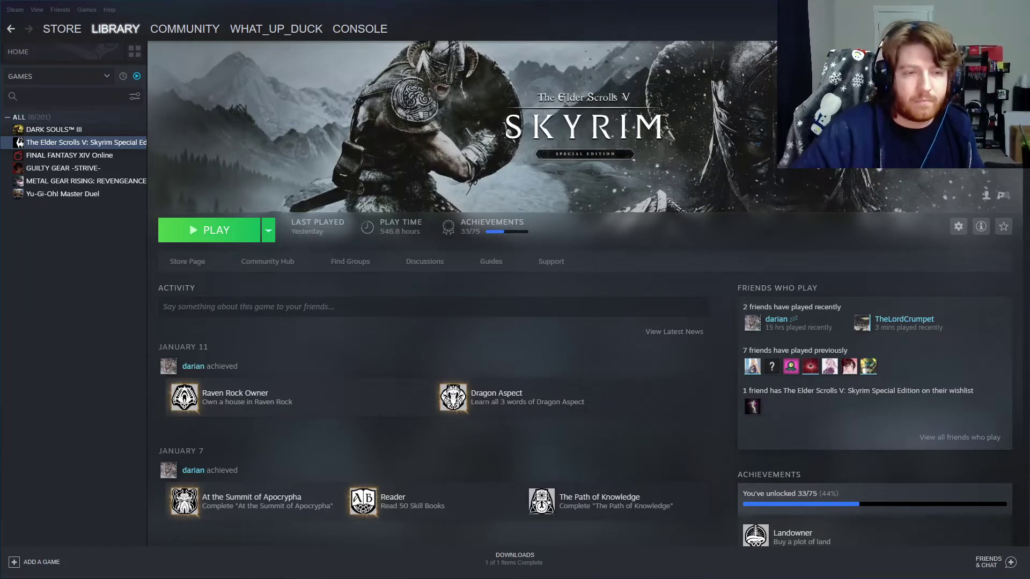
left_click_drag(1029, 156, 516, 152)
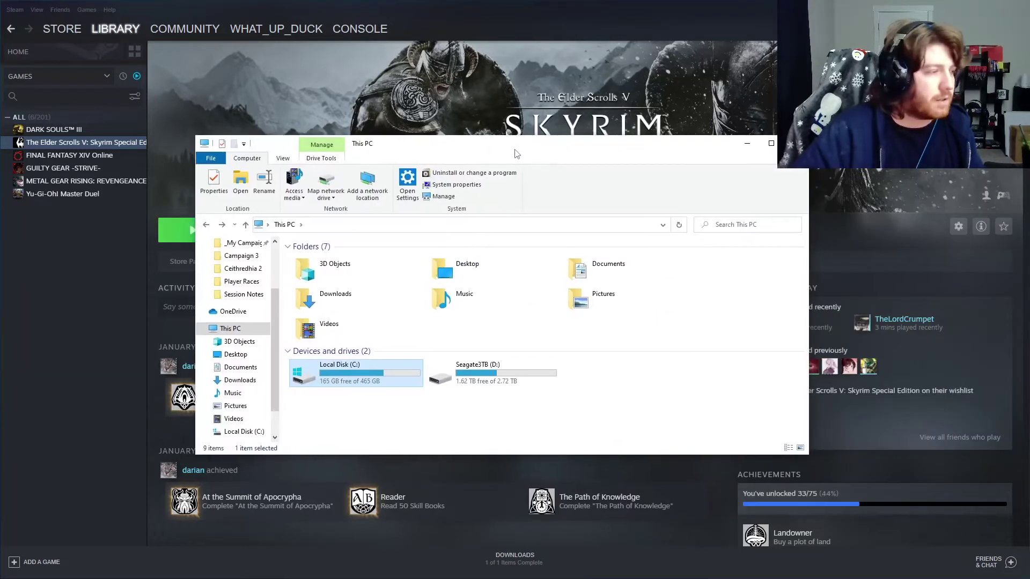
double_click(358, 382)
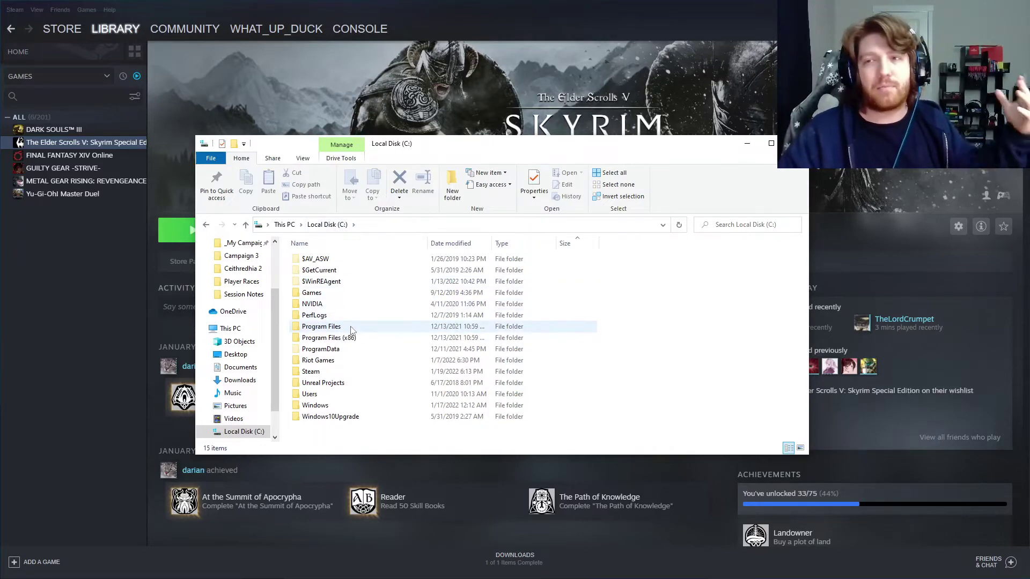
mouse_move(352, 330)
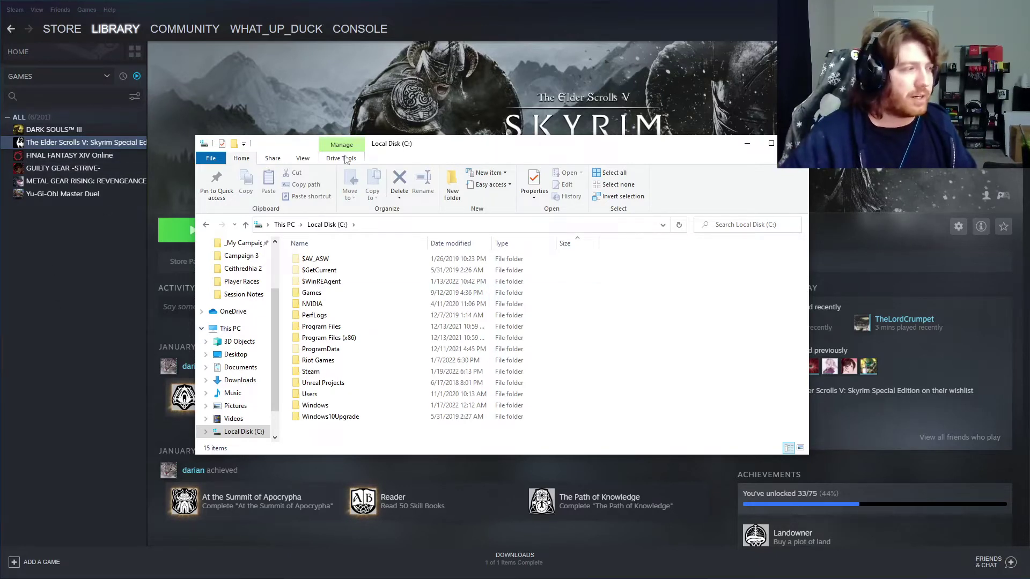
left_click_drag(445, 145, 490, 159)
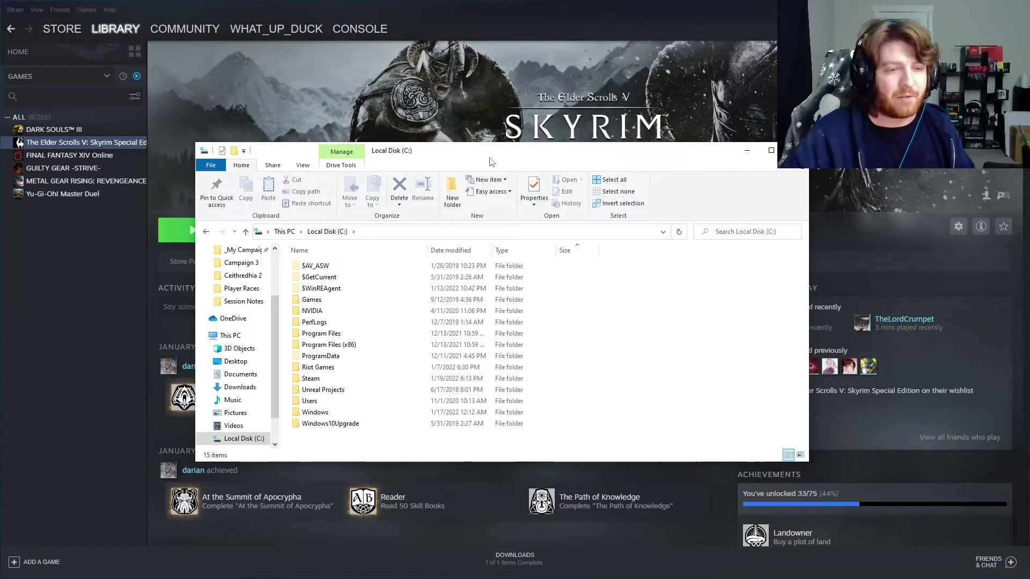
left_click_drag(491, 159, 534, 132)
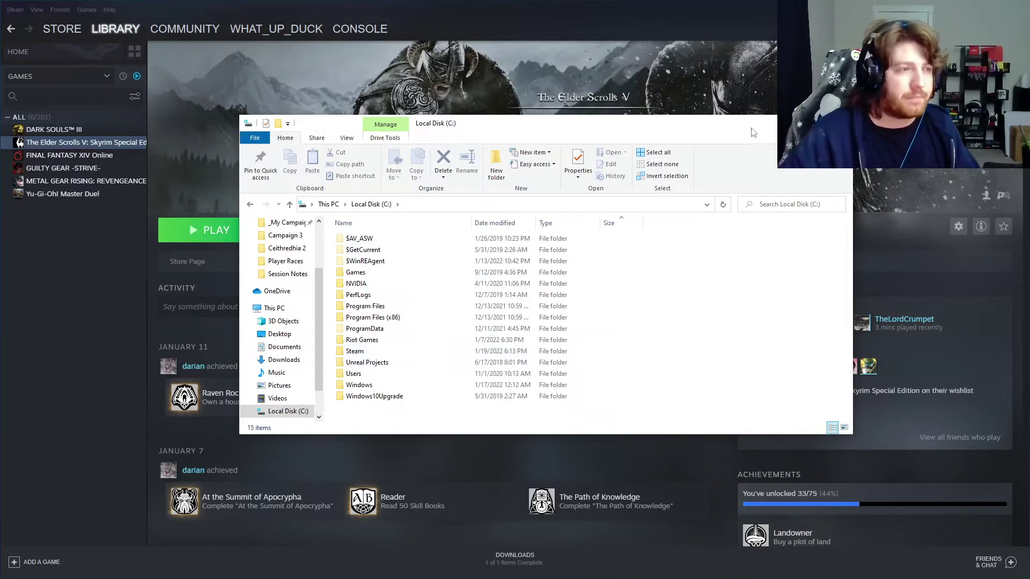
left_click(839, 123)
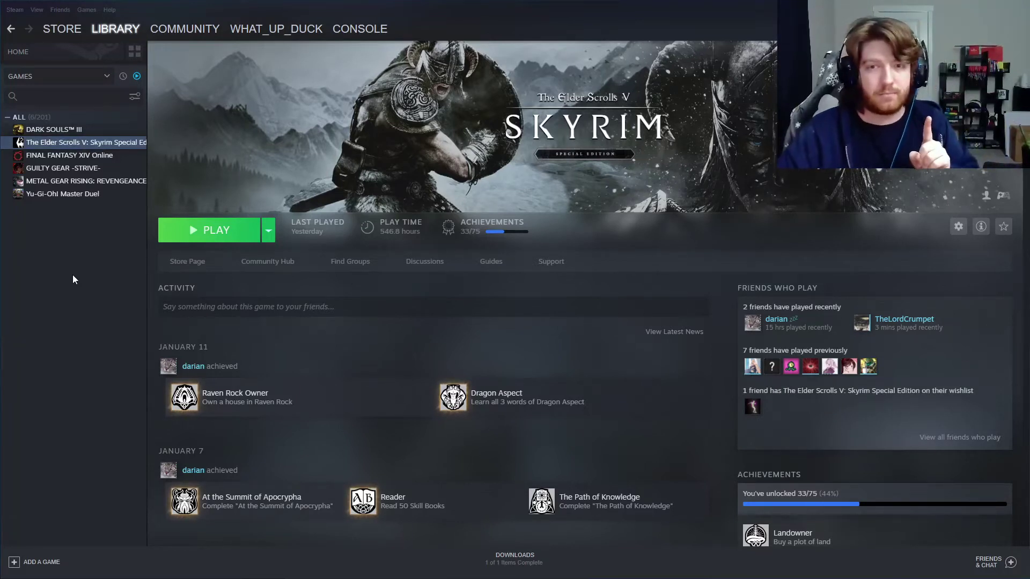
- Launch The Elder Scrolls V: Skyrim Special Edition as far as its launcher window, and exit the launcher
left_click(213, 238)
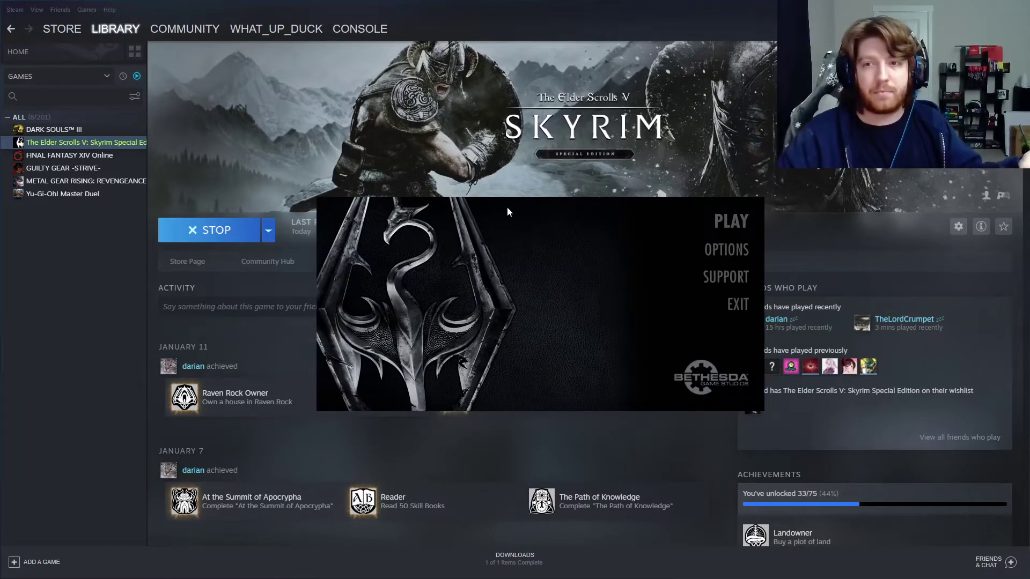
left_click_drag(506, 211, 1029, 231)
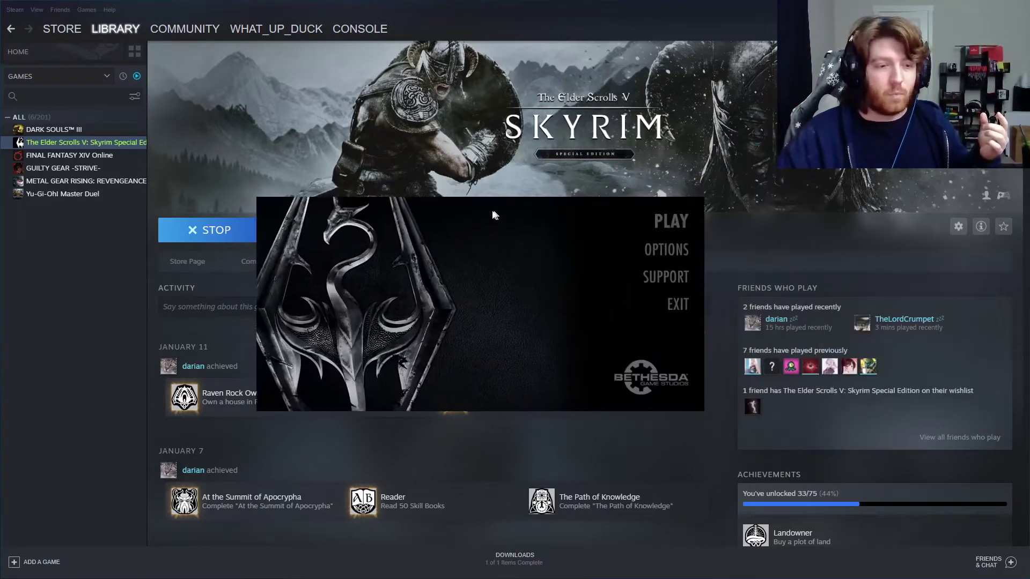
left_click(676, 304)
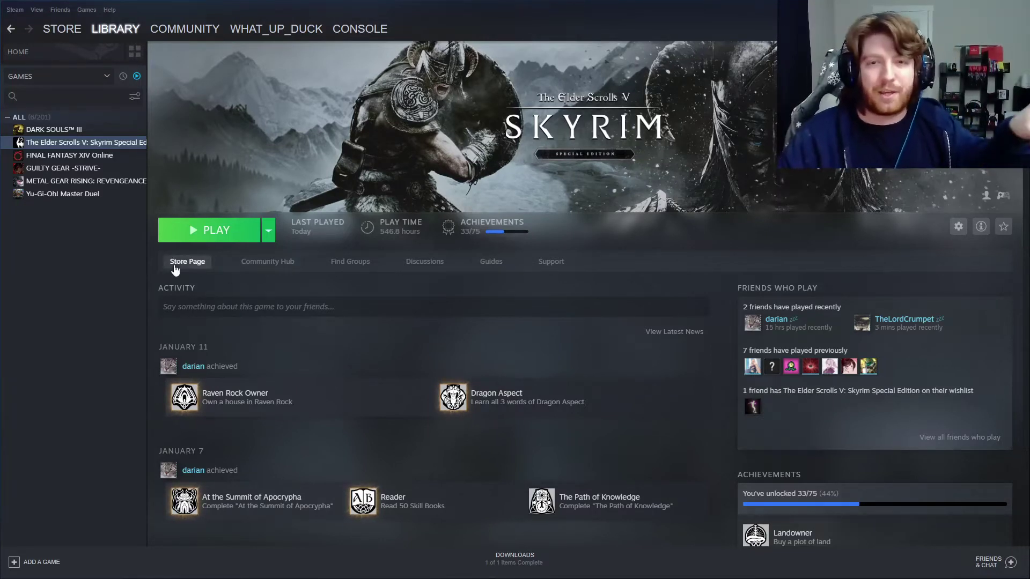
- Set Skyrim Special Edition's automatic updates to "Only update this game when I launch it" in its properties, and close them
right_click(68, 145)
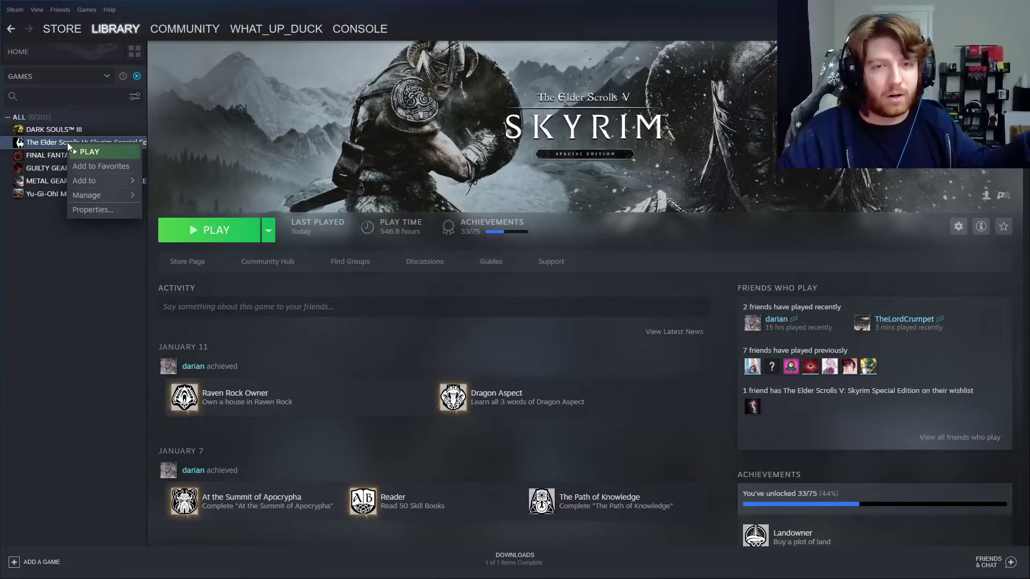
left_click(94, 212)
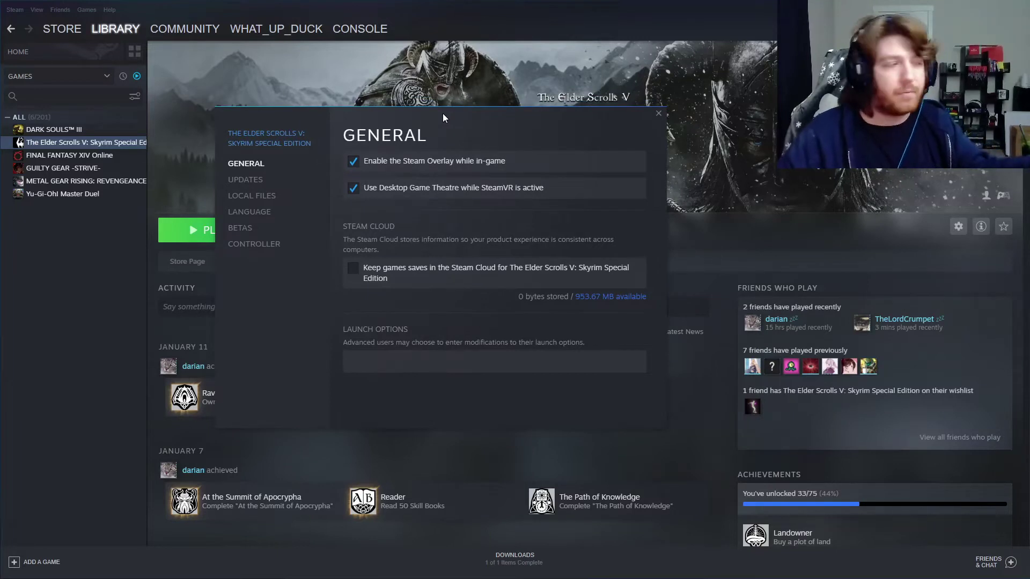
left_click(246, 180)
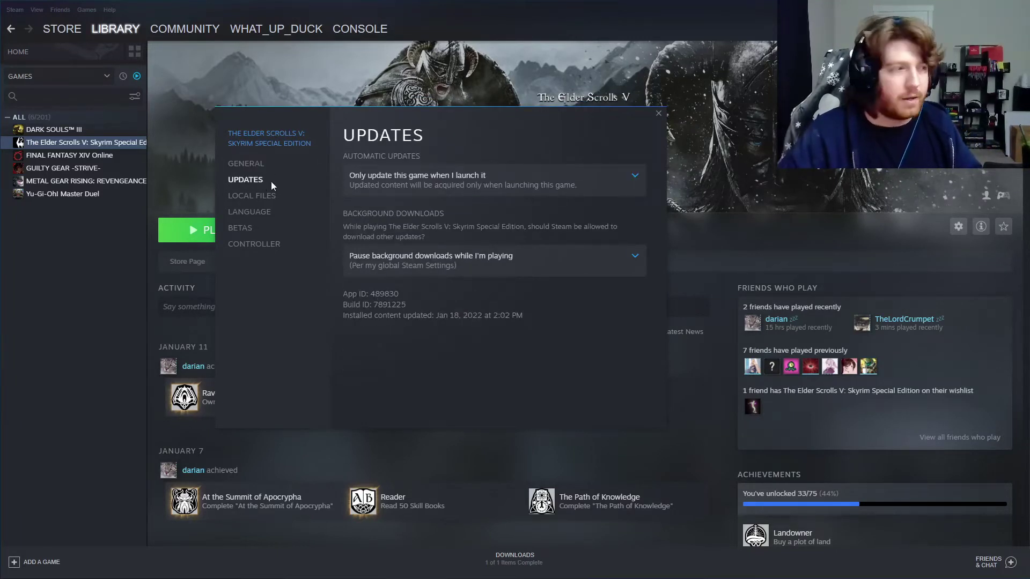
left_click(394, 187)
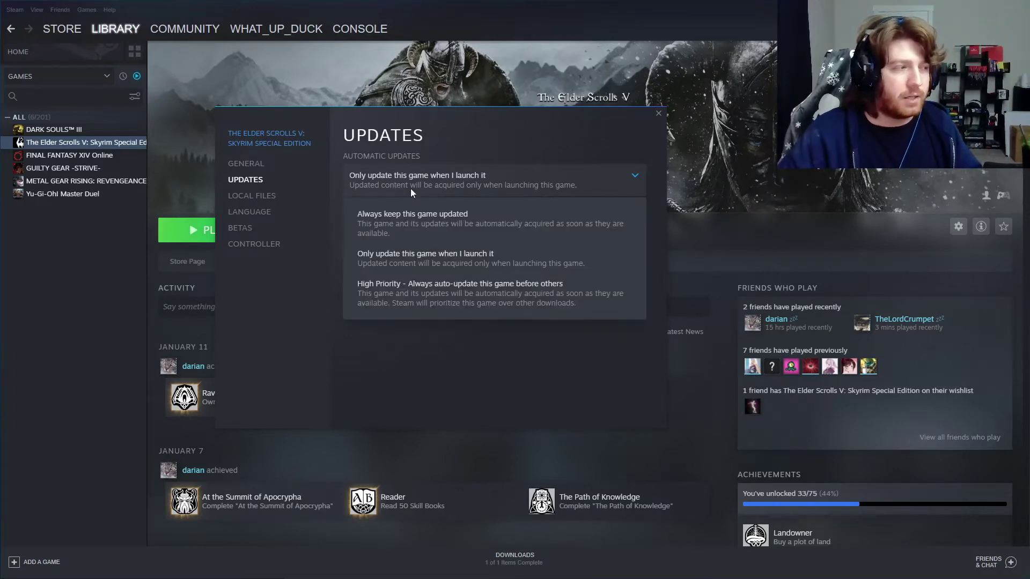
left_click(400, 261)
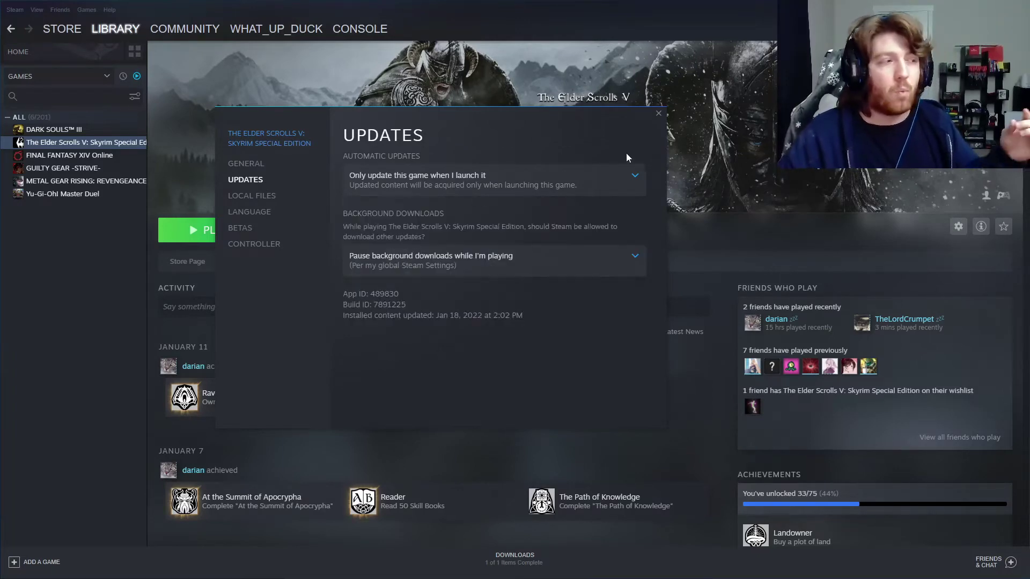
left_click(658, 114)
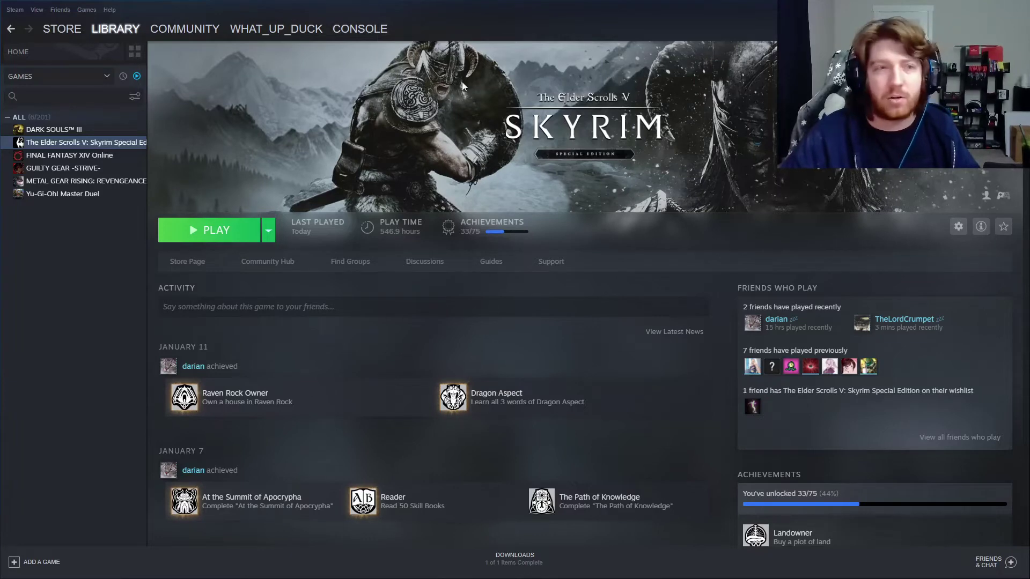
- View the Steam console and return to the game library
left_click(361, 30)
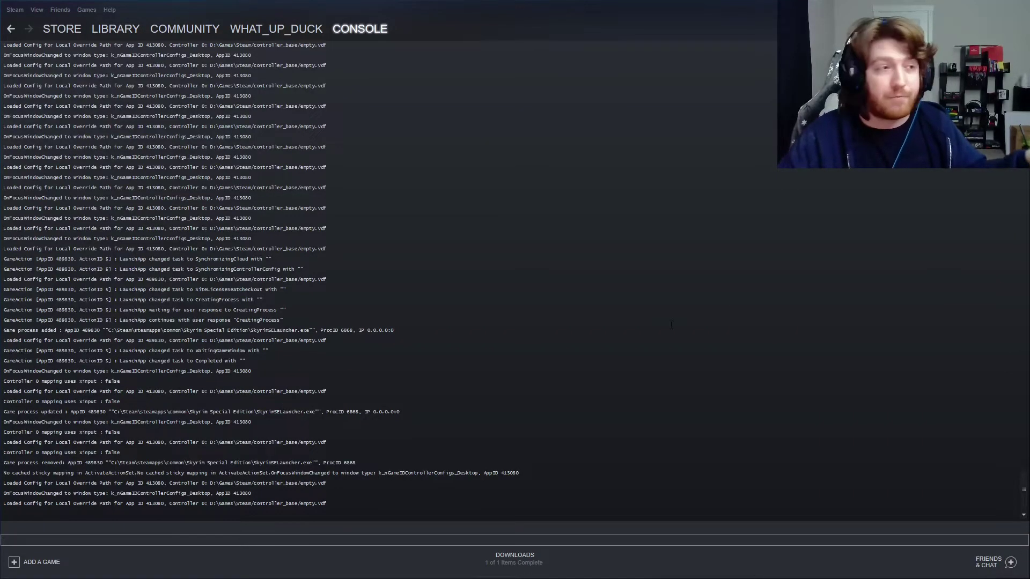
left_click(112, 32)
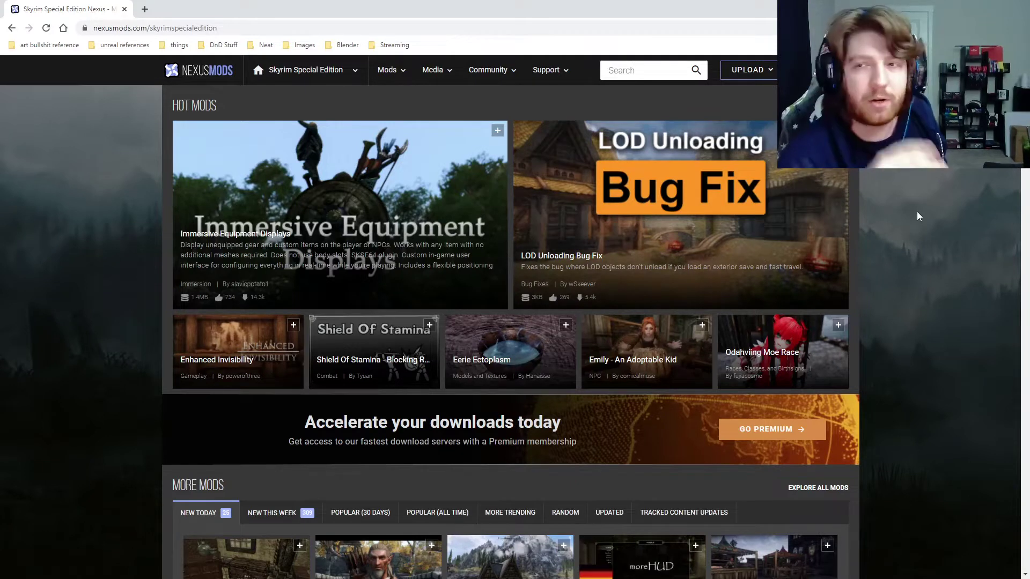
- Run an empty mod search on Nexus Mods, expand the refinement filters, and look through the category list
left_click(670, 70)
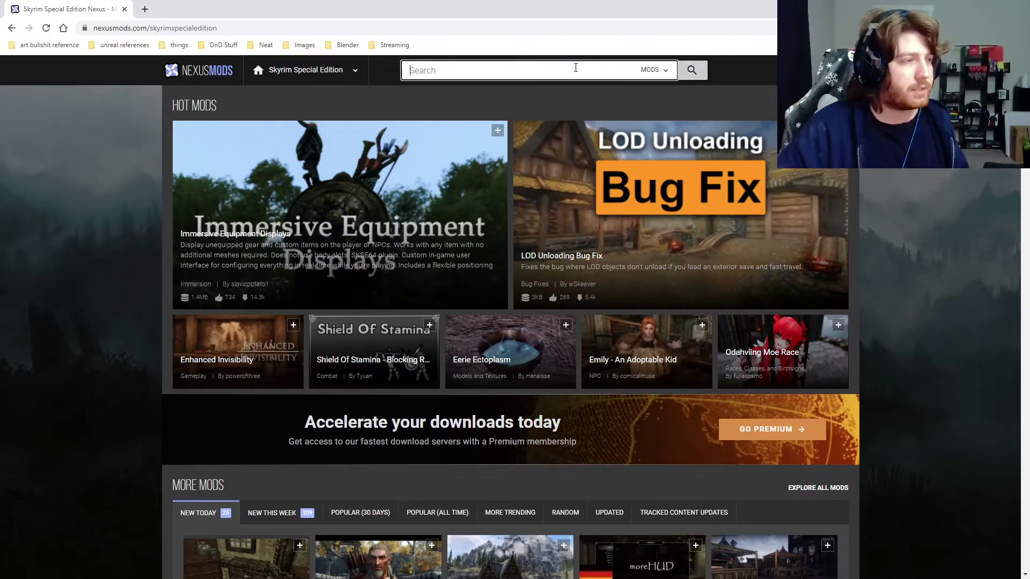
left_click(692, 71)
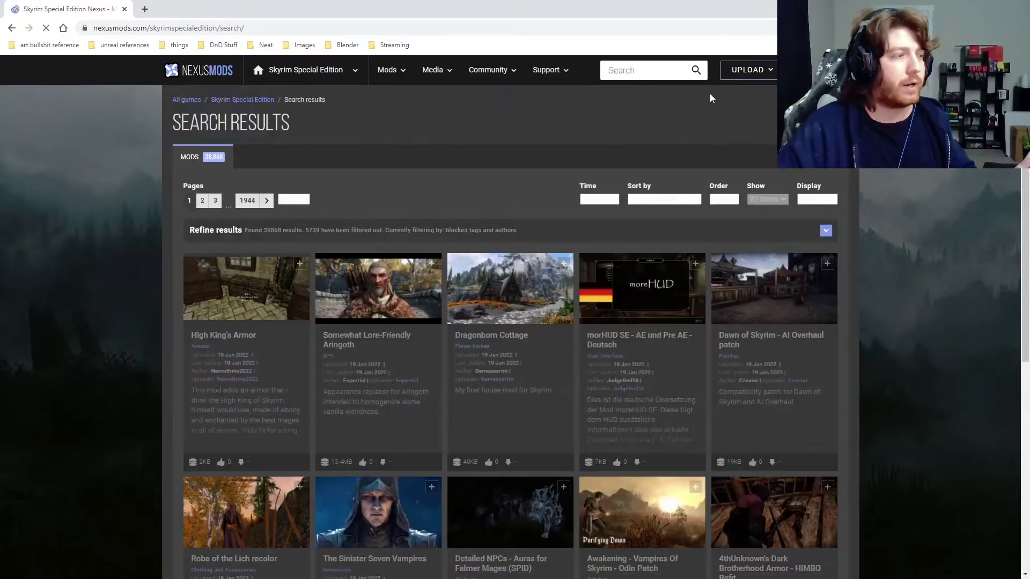
left_click(231, 234)
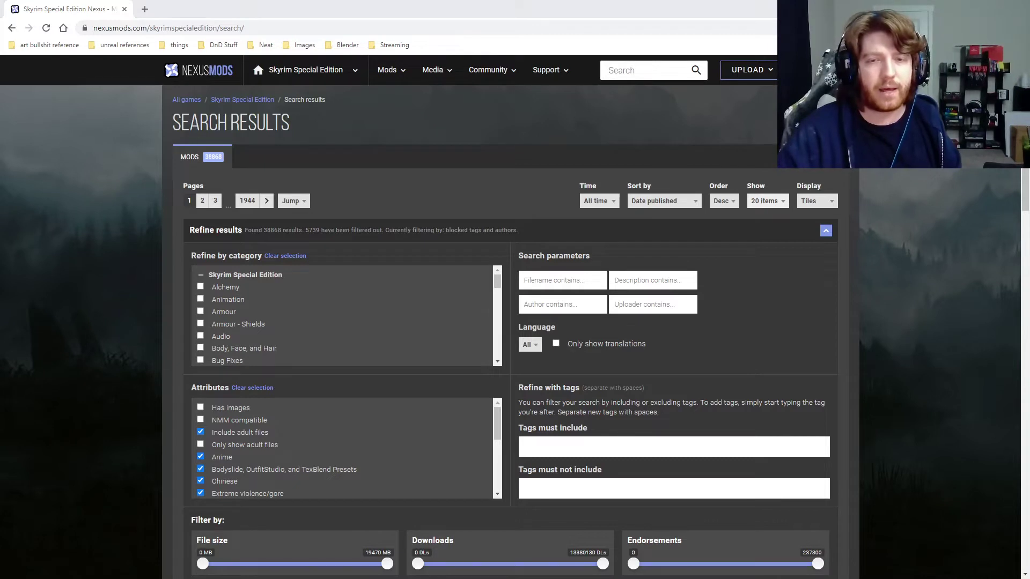
scroll(284, 306, "down", 2)
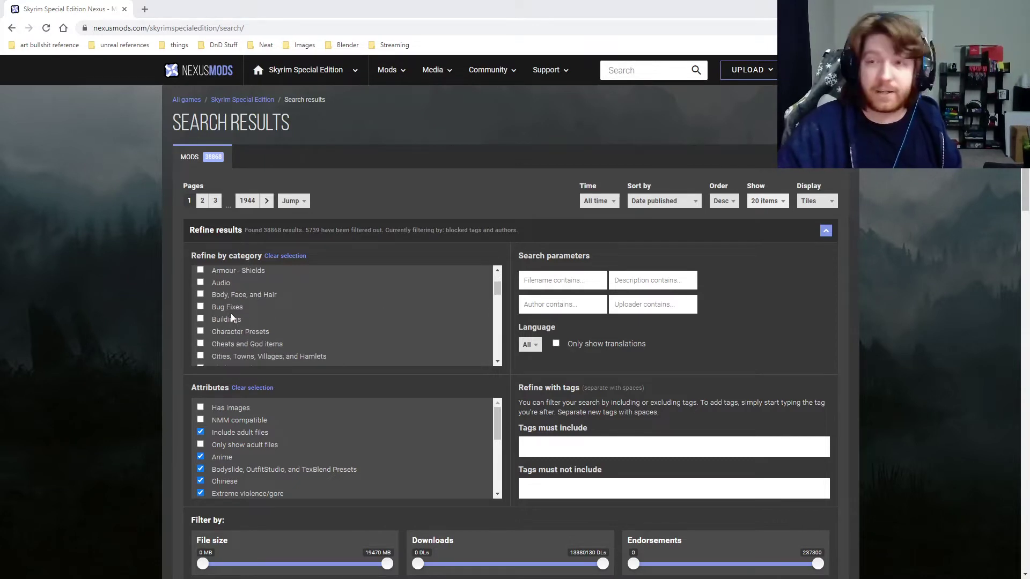
scroll(232, 318, "down", 2)
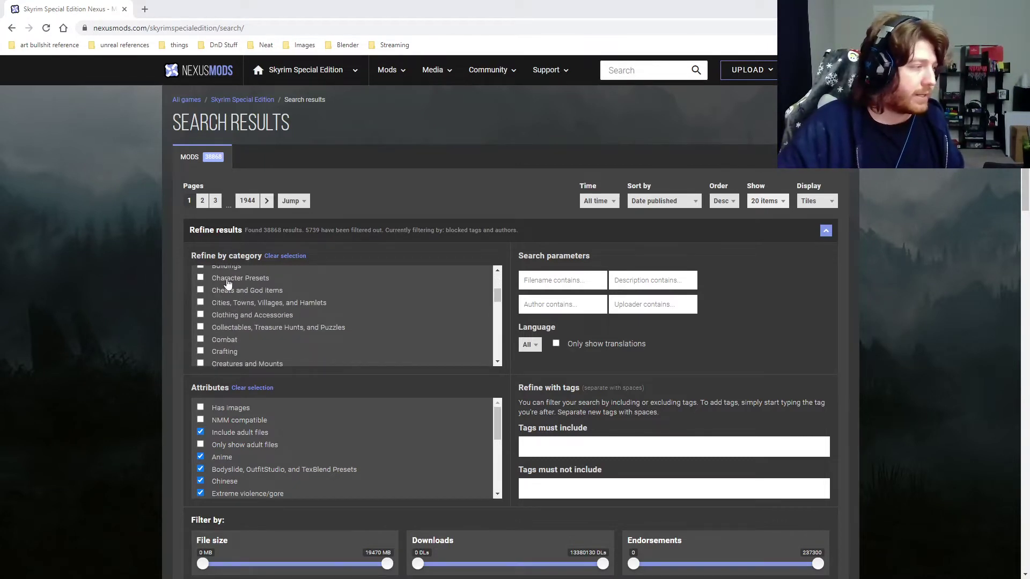
scroll(243, 336, "down", 10)
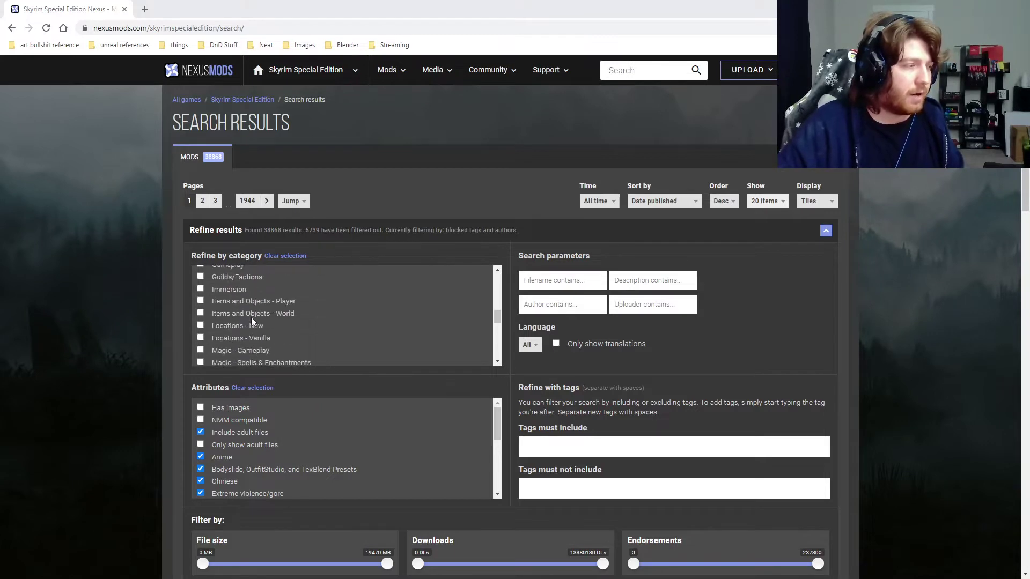
scroll(251, 317, "down", 2)
scroll(241, 292, "down", 1)
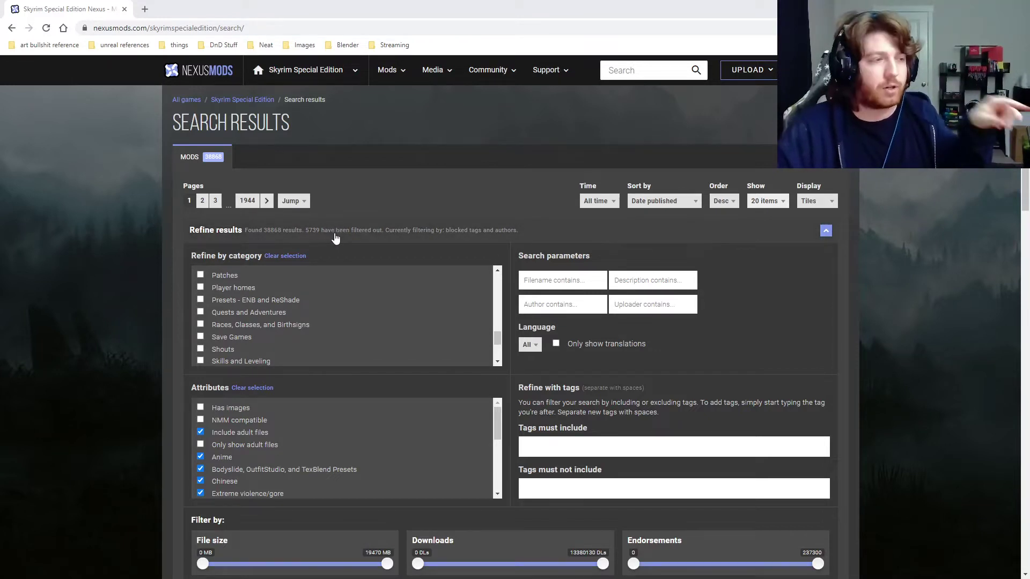
- Look over the sort options, keep Date published, check the remaining categories, and collapse the refinement filters
left_click(669, 207)
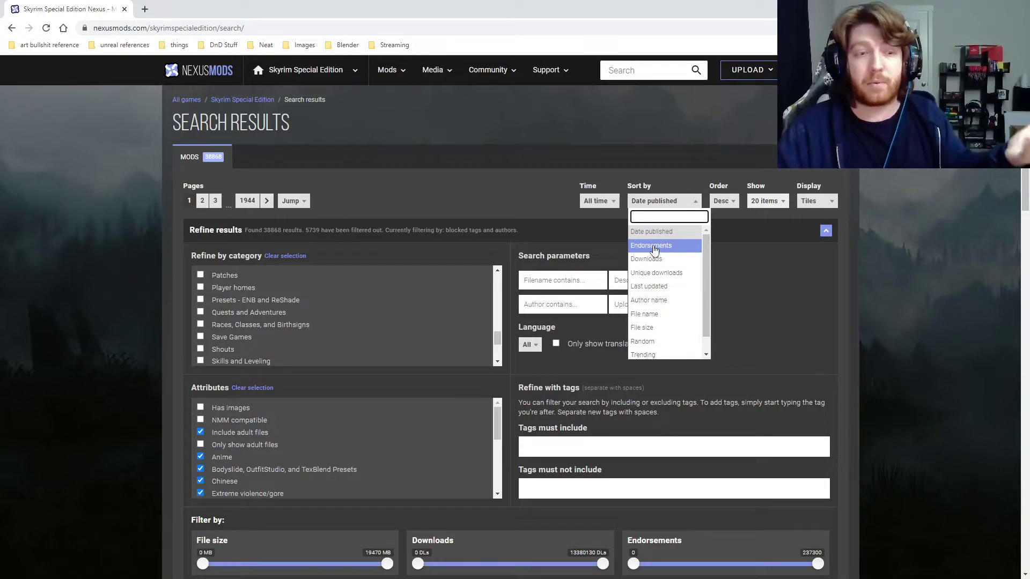
left_click(651, 231)
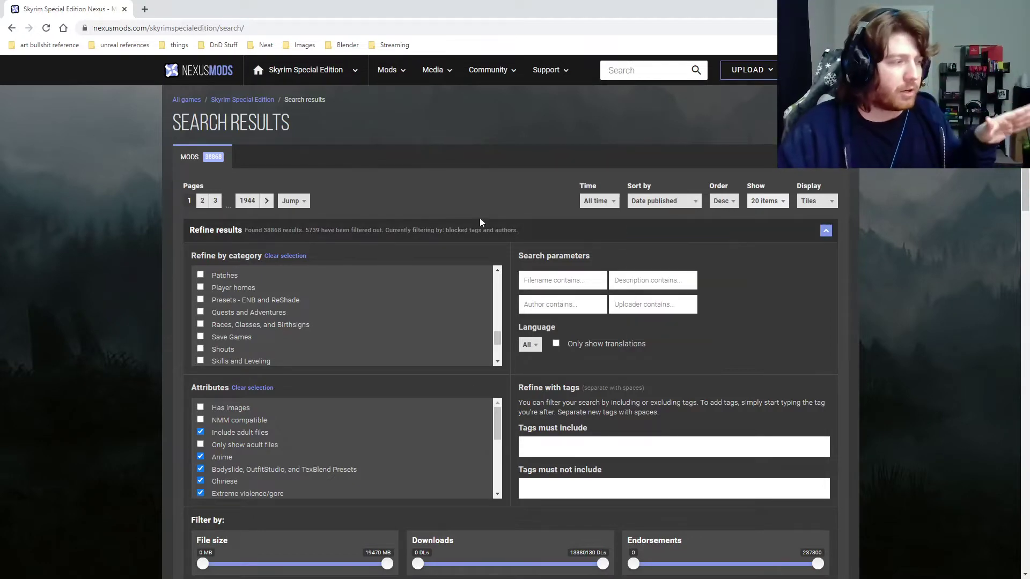
scroll(250, 329, "down", 2)
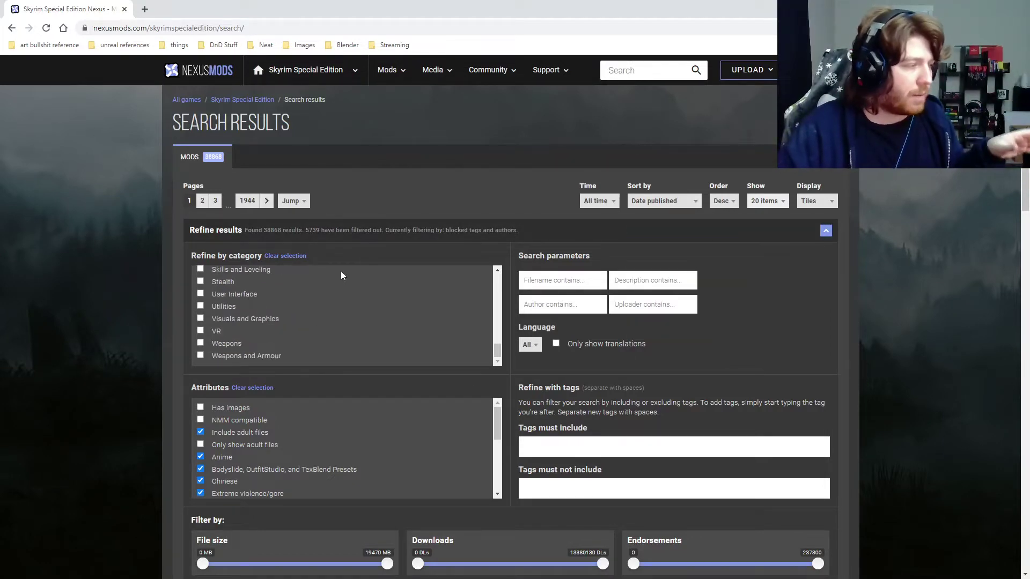
left_click(384, 229)
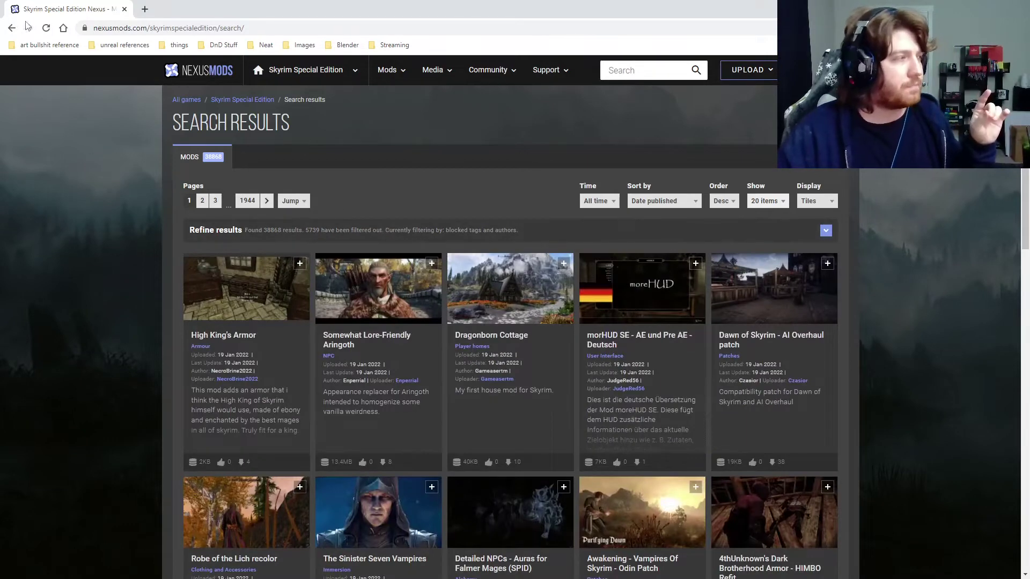
- Return to the Skyrim Special Edition home page and browse the all-time popular mods
left_click(322, 71)
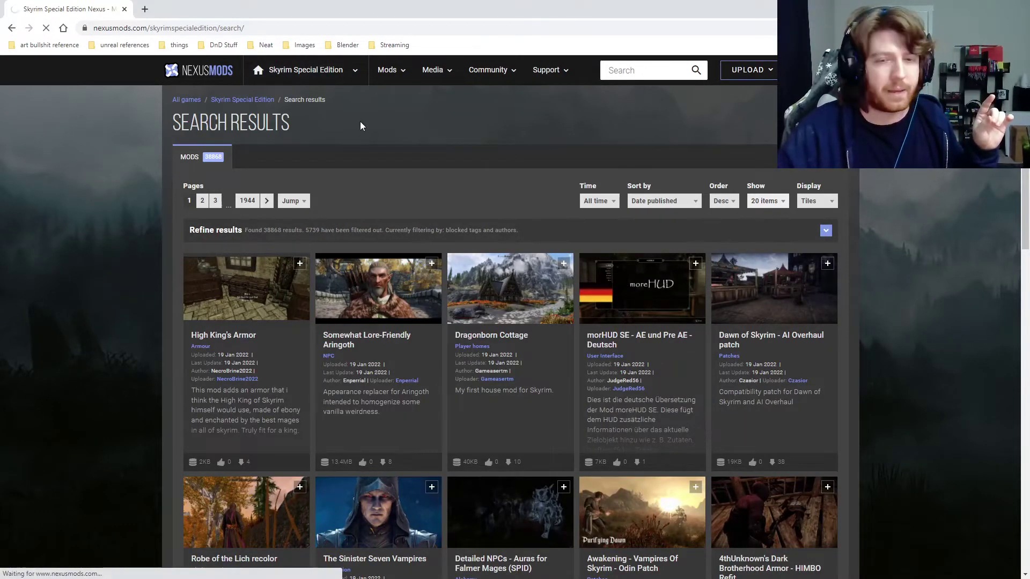
scroll(522, 295, "down", 4)
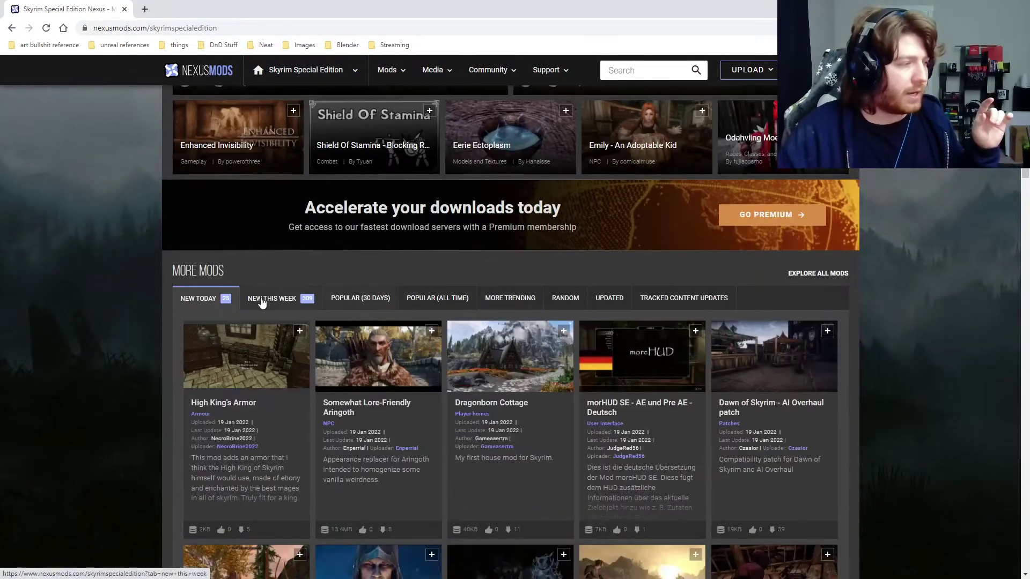
left_click(452, 302)
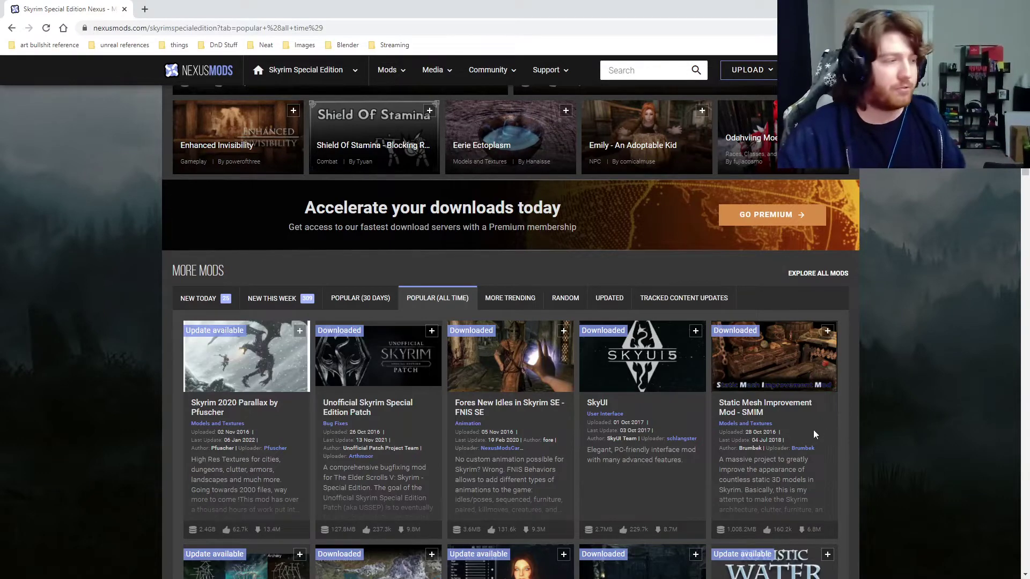
scroll(855, 430, "down", 3)
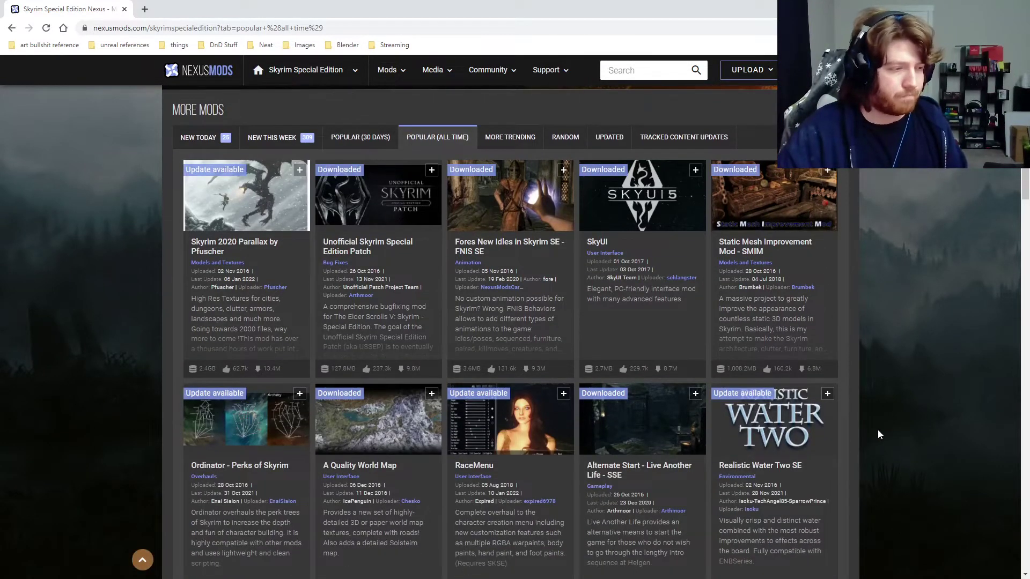
- Look through the hot mods and the all-time popular mods on the Skyrim Special Edition home page
scroll(879, 434, "down", 1)
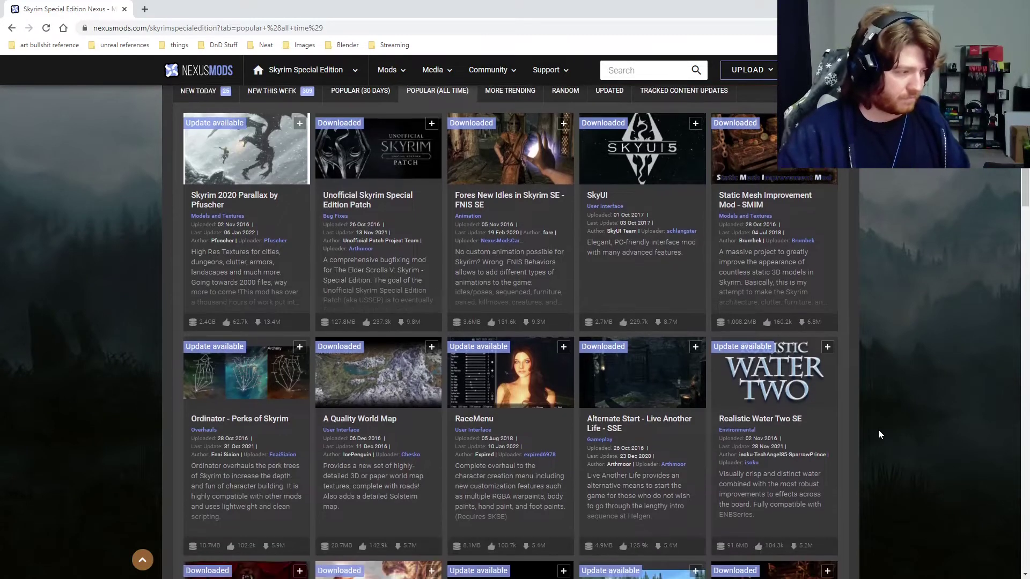
scroll(879, 434, "up", 1)
scroll(879, 435, "up", 5)
scroll(879, 434, "up", 2)
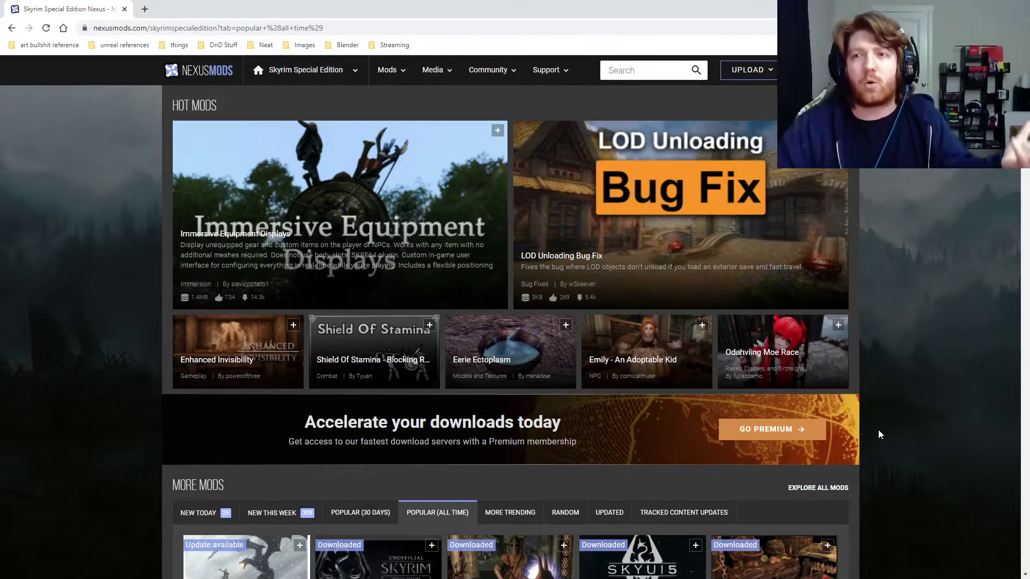
scroll(878, 435, "down", 10)
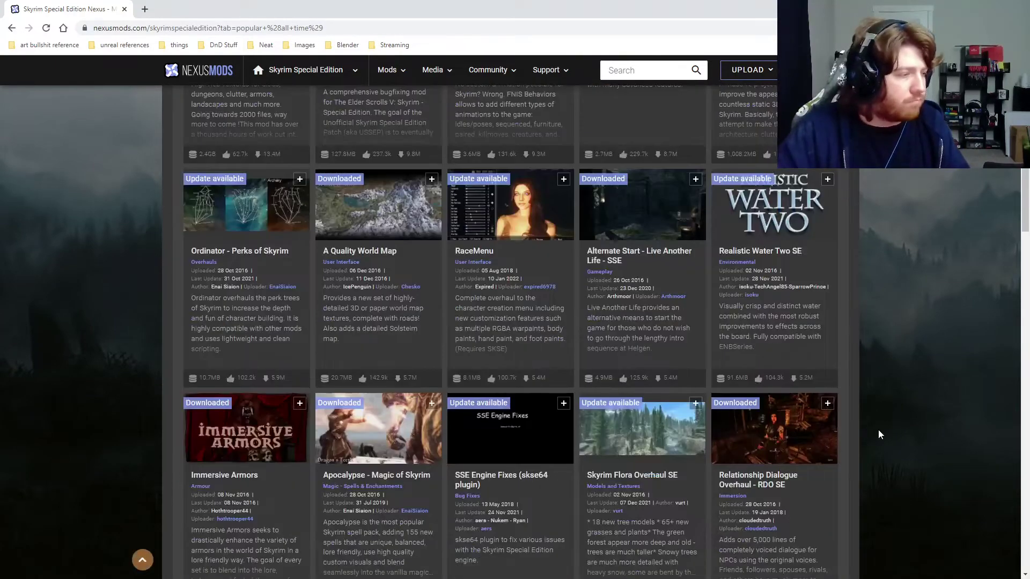
scroll(515, 483, "down", 3)
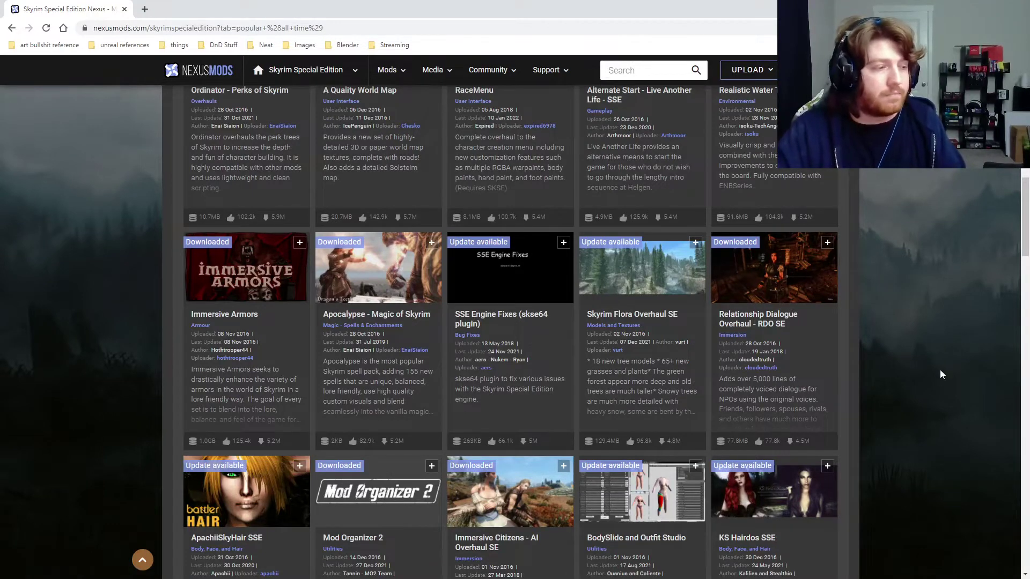
scroll(940, 370, "up", 4)
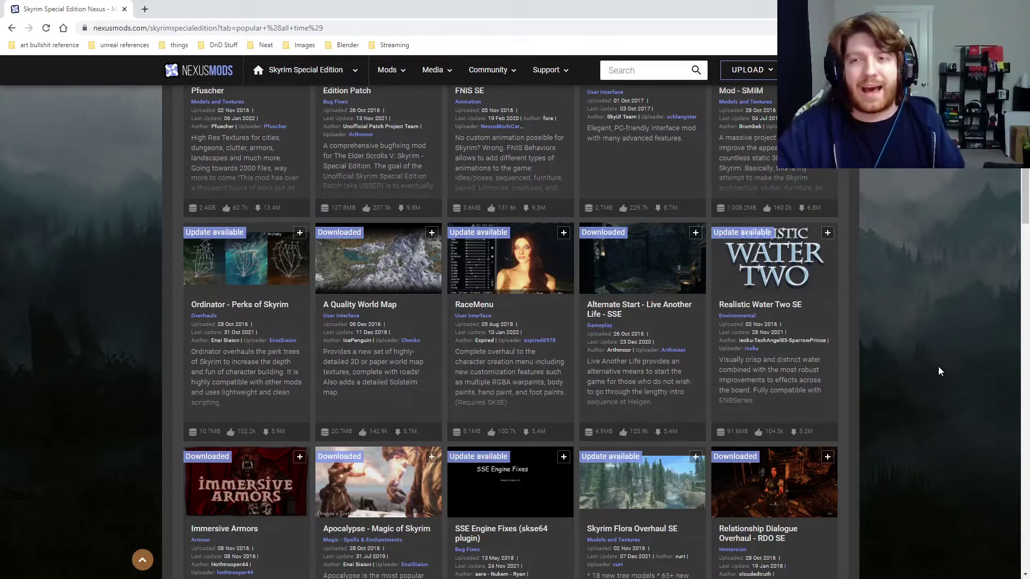
scroll(904, 362, "up", 15)
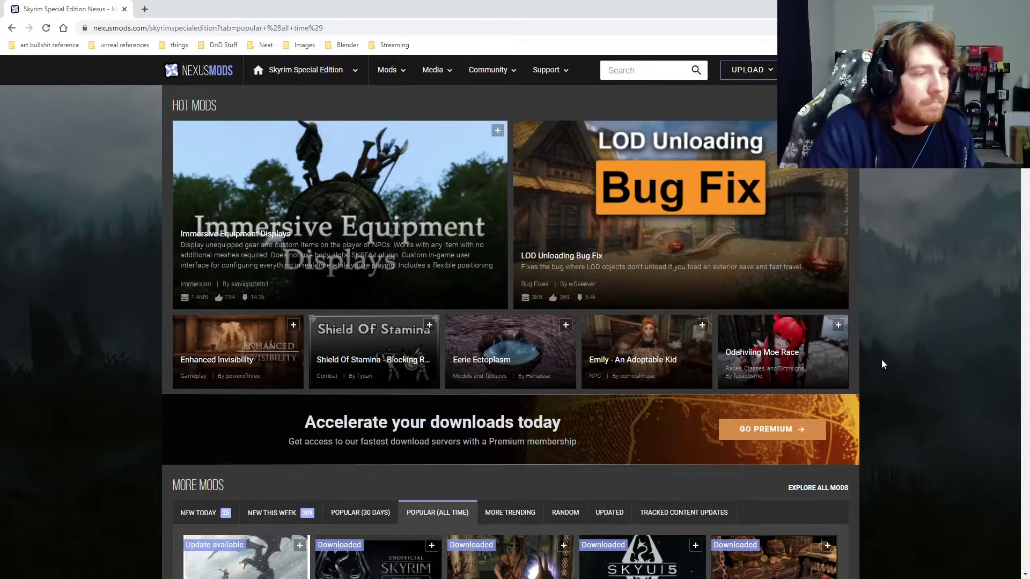
- Open the Unofficial Skyrim Special Edition Patch page and read through its description and installation requirements
scroll(877, 336, "down", 5)
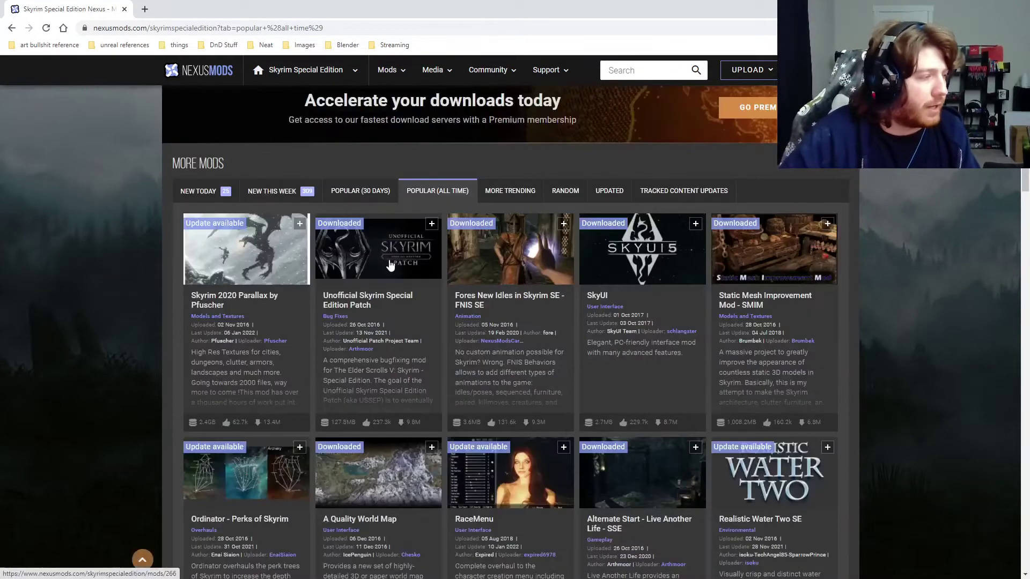
left_click(728, 354)
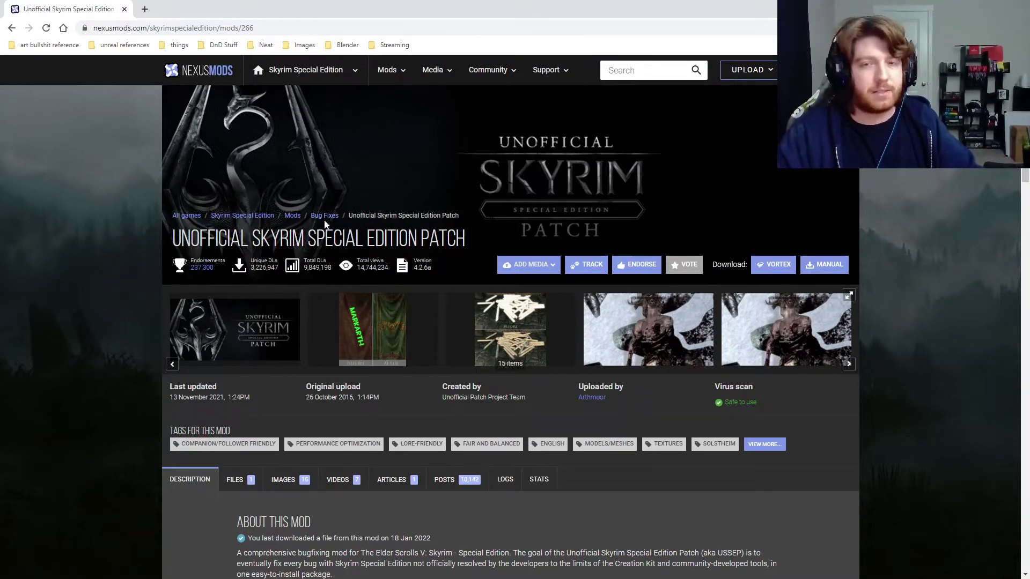
scroll(120, 314, "down", 2)
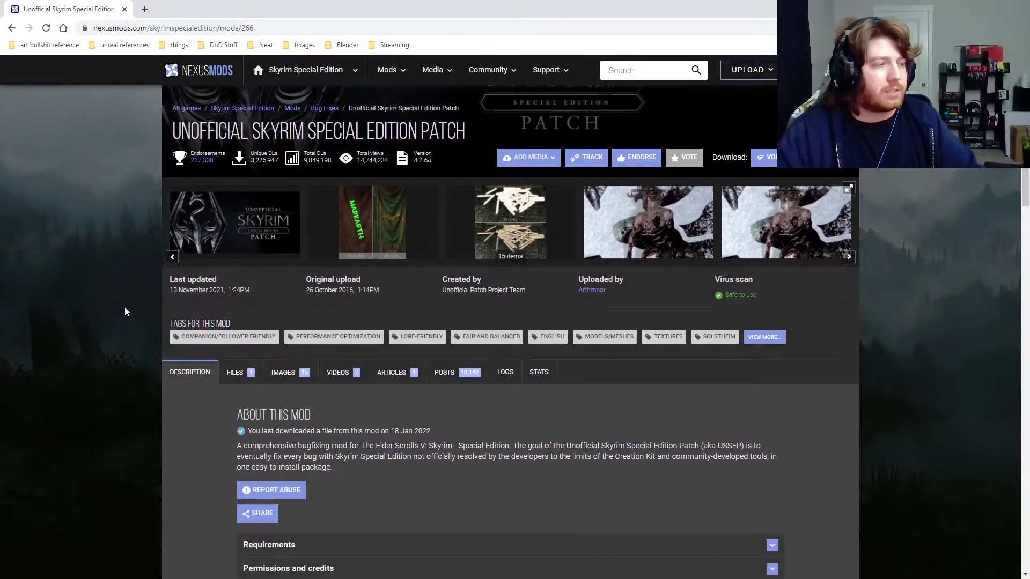
scroll(105, 300, "down", 2)
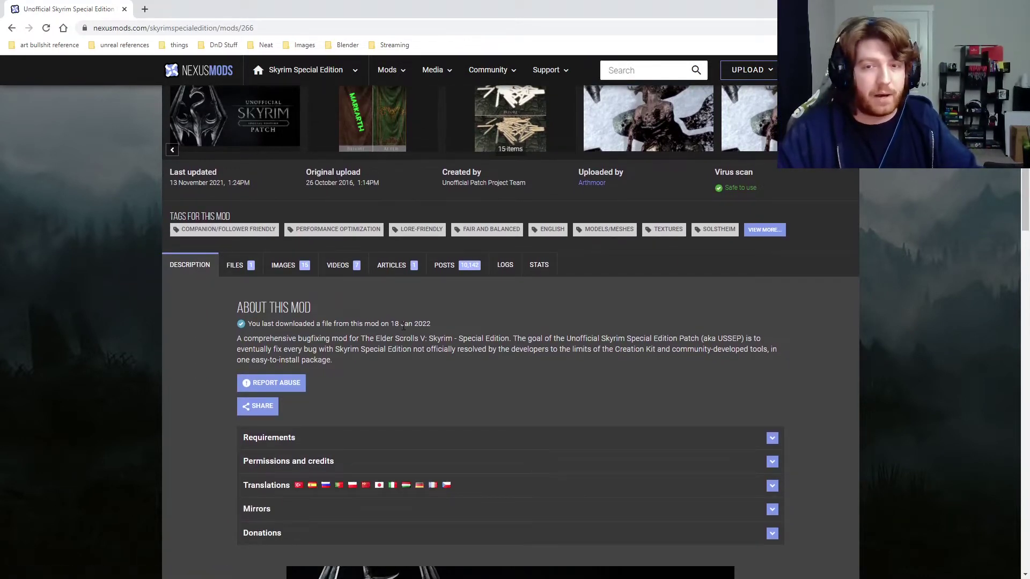
scroll(363, 352, "down", 8)
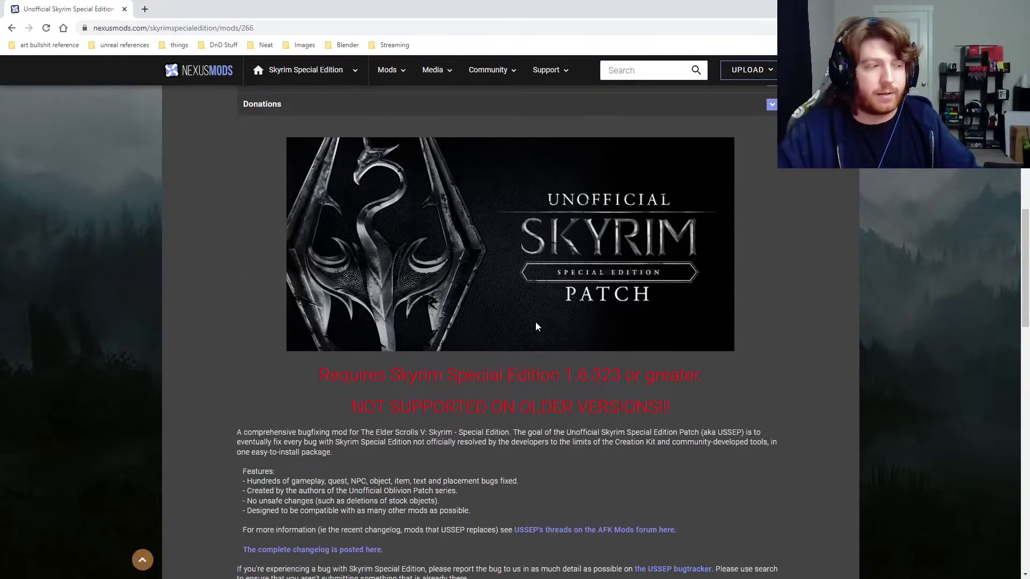
scroll(455, 294, "down", 4)
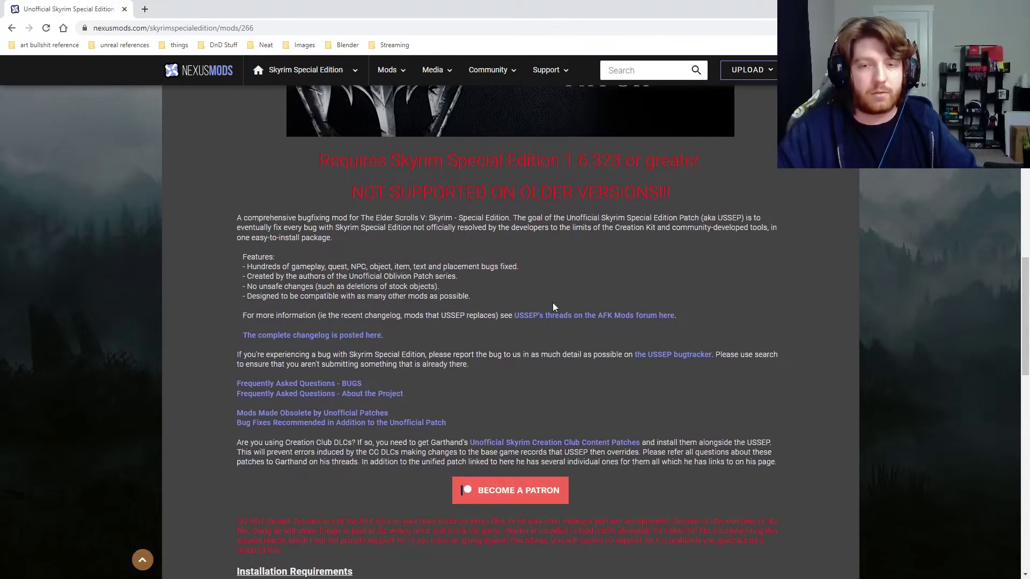
scroll(394, 292, "down", 14)
scroll(393, 300, "up", 8)
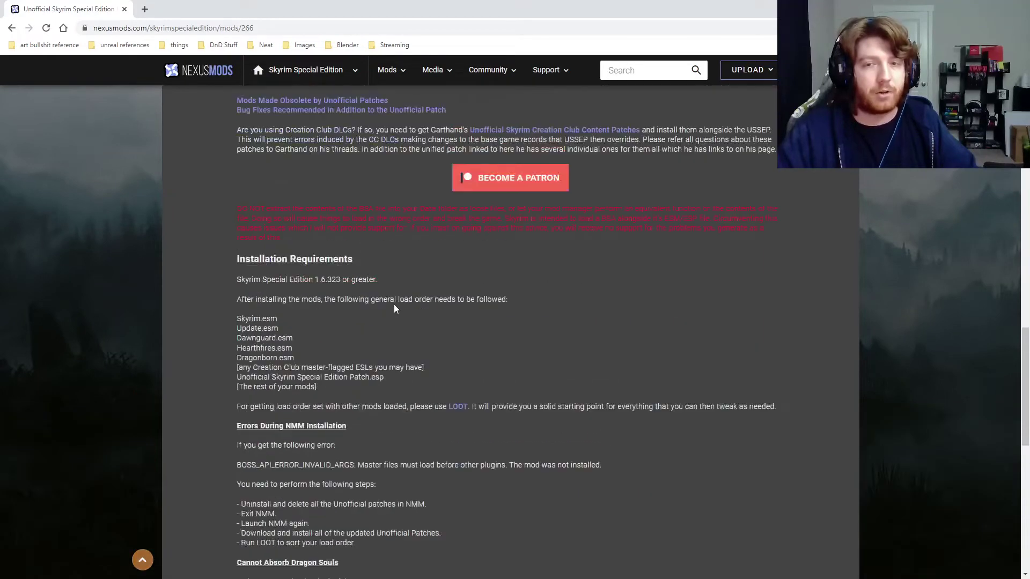
scroll(394, 308, "up", 15)
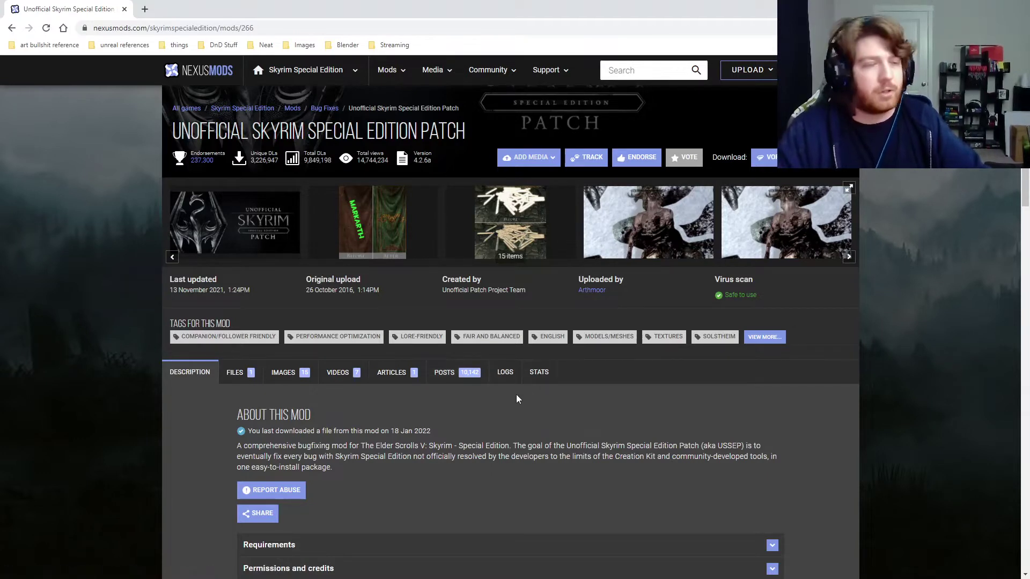
- Check the patch's last updated information and return to the all-time popular mods page
left_click_drag(170, 280, 238, 280)
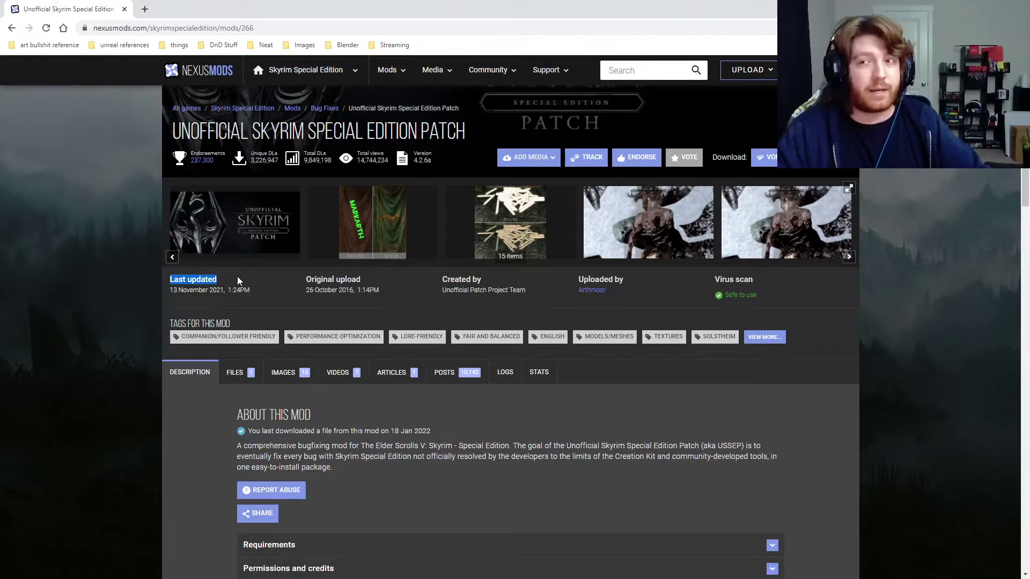
left_click(238, 278)
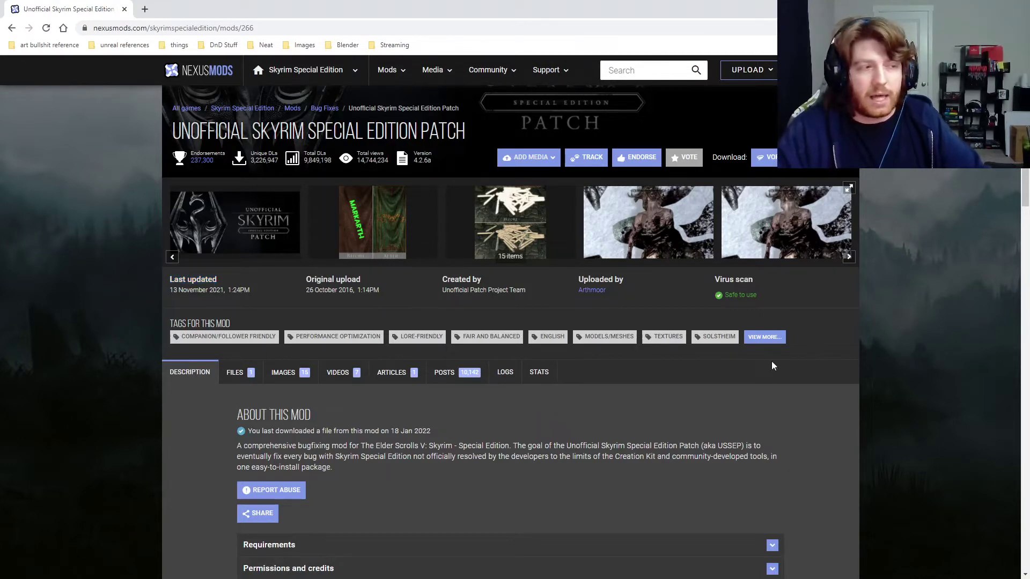
scroll(400, 429, "up", 2)
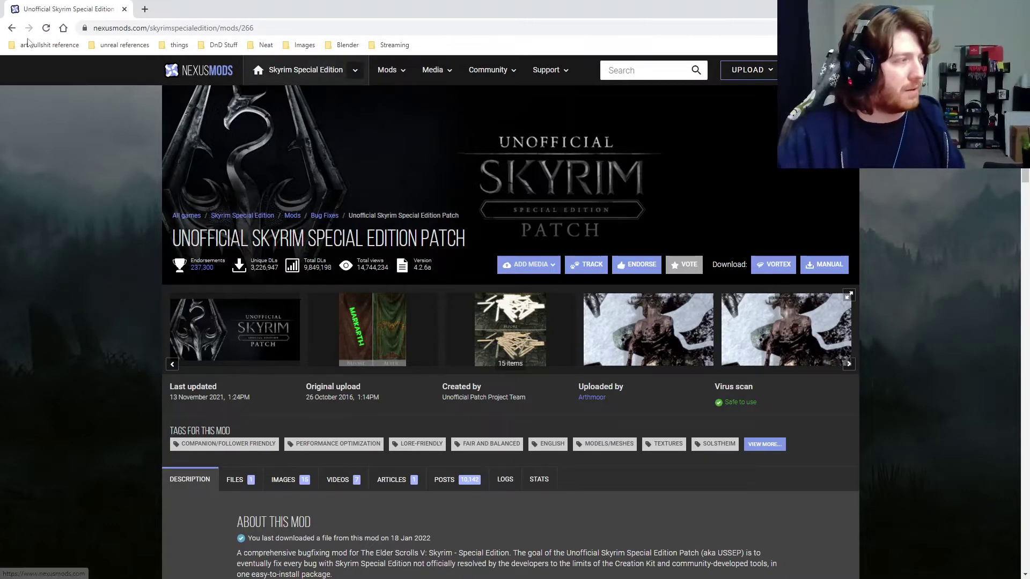
key("alt+Left")
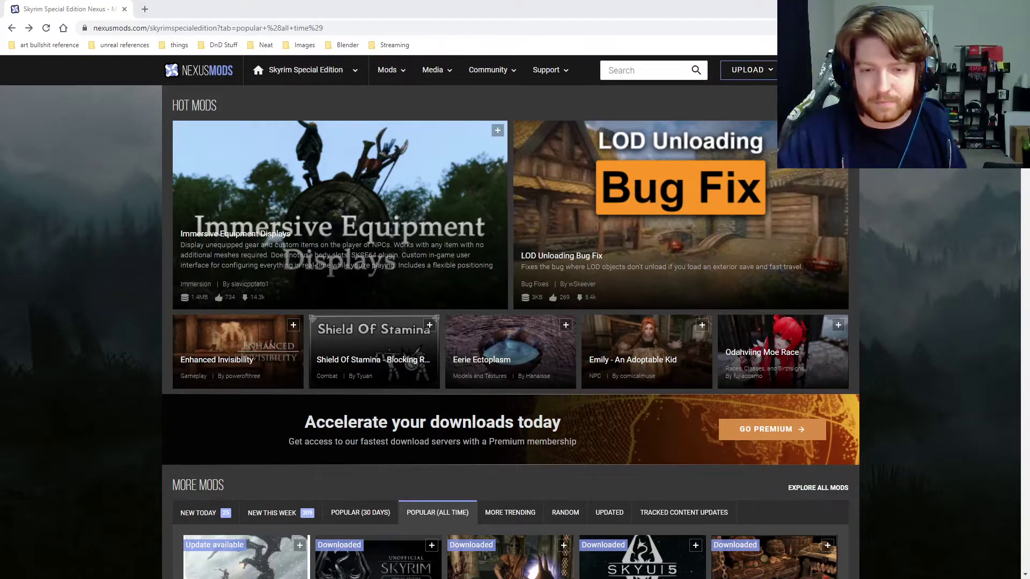
- Search the mods for "mod organizer 2" and open the Mod Organizer 2 page
left_click(675, 75)
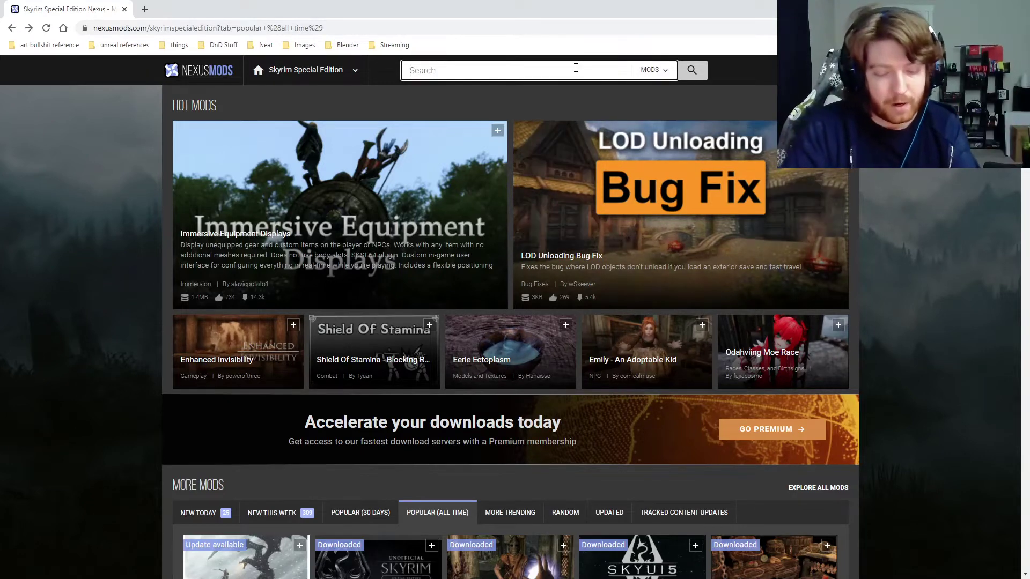
type("mod organiz")
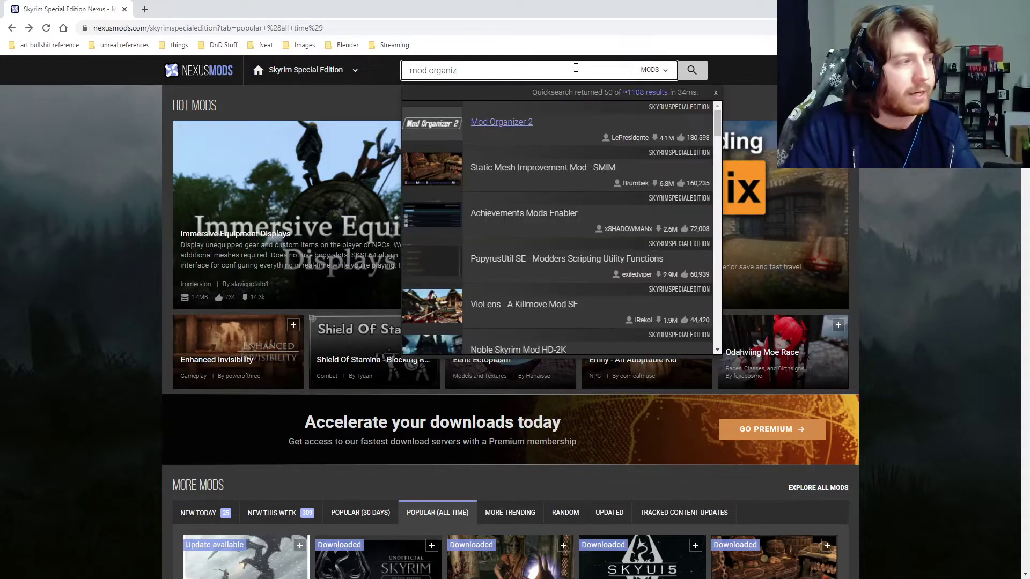
type("er 2")
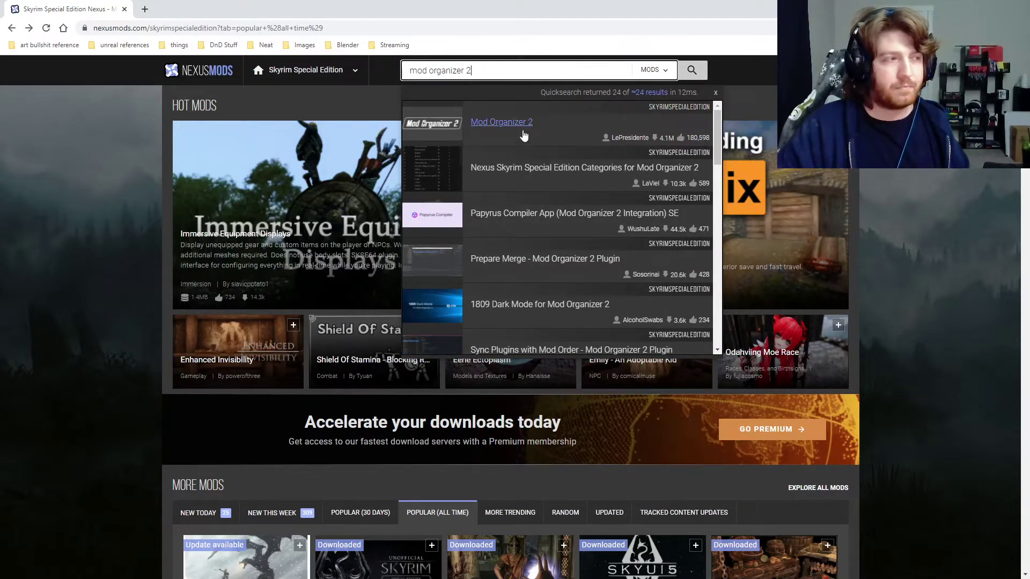
left_click(503, 132)
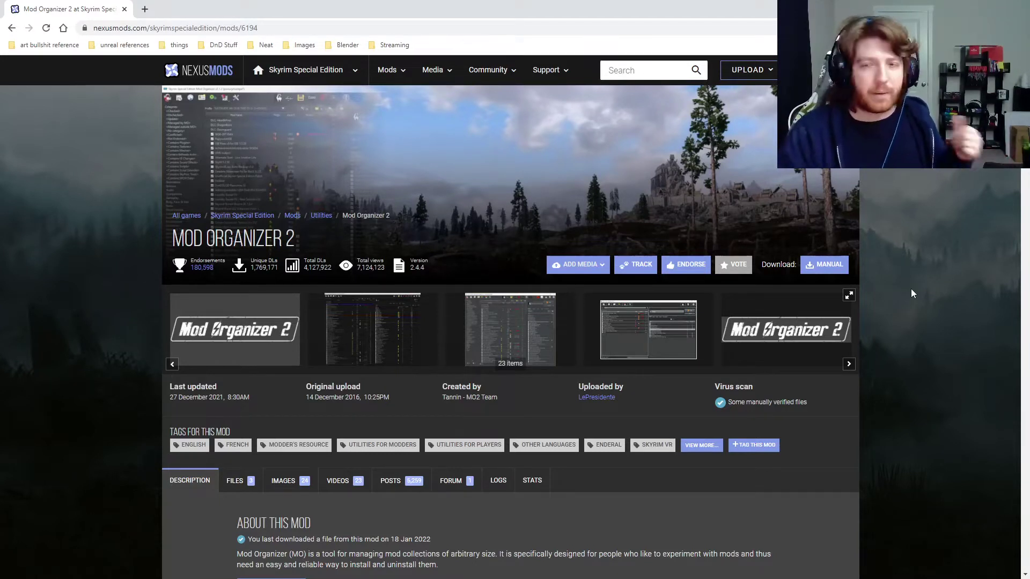
- Open the list of downloadable files for Mod Organizer 2
scroll(910, 252, "down", 3)
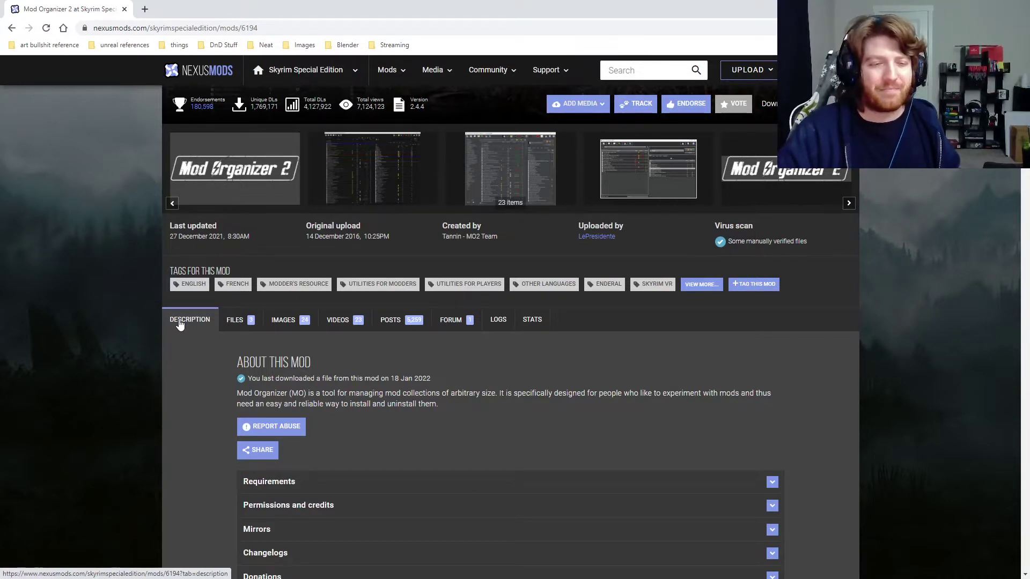
left_click(222, 323)
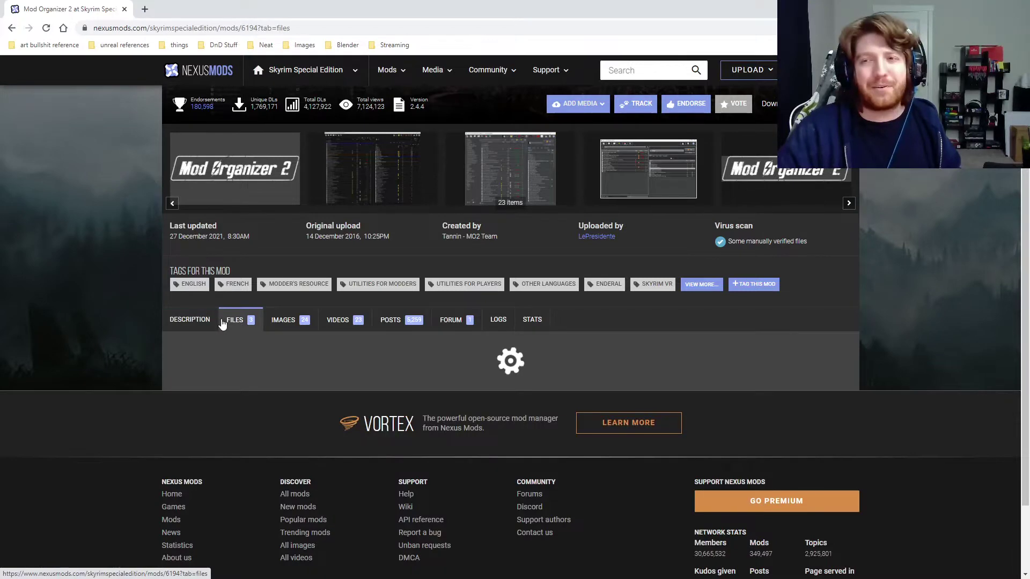
scroll(181, 335, "down", 4)
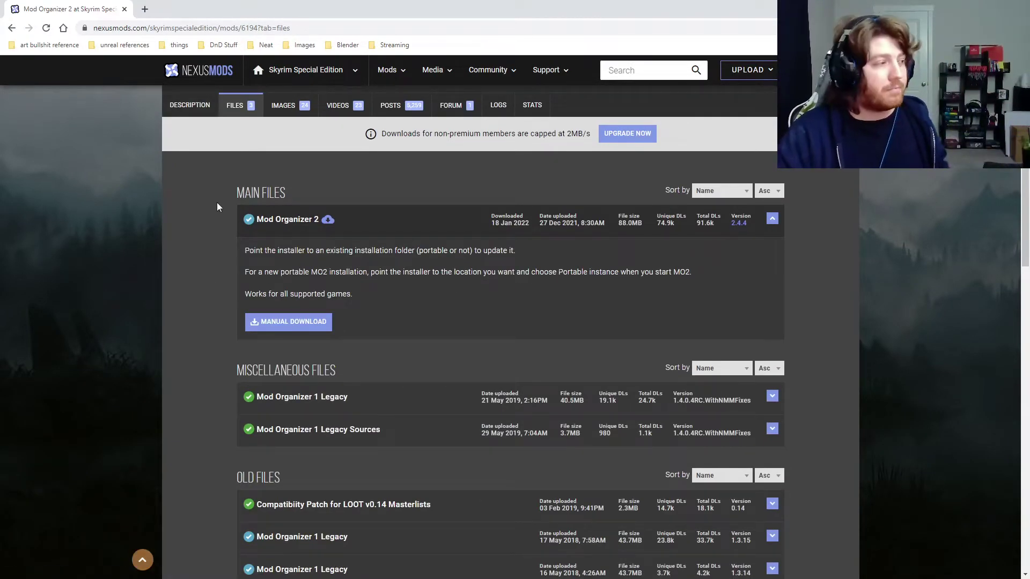
- Examine the main, miscellaneous and old files sections of the Mod Organizer 2 file list
left_click_drag(276, 192, 299, 194)
left_click(298, 194)
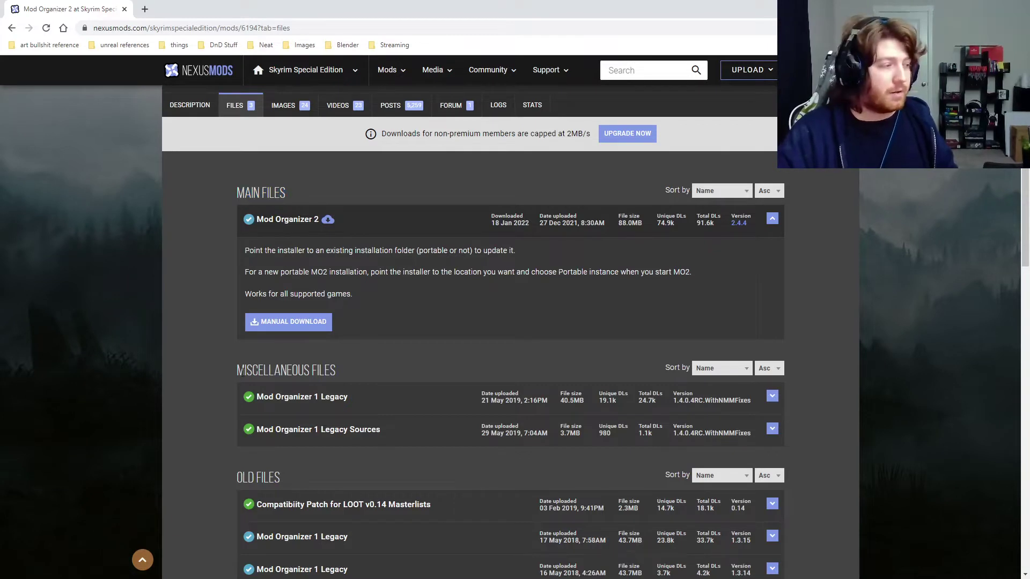
left_click_drag(243, 371, 342, 364)
left_click(342, 365)
left_click_drag(235, 478, 291, 479)
left_click(293, 479)
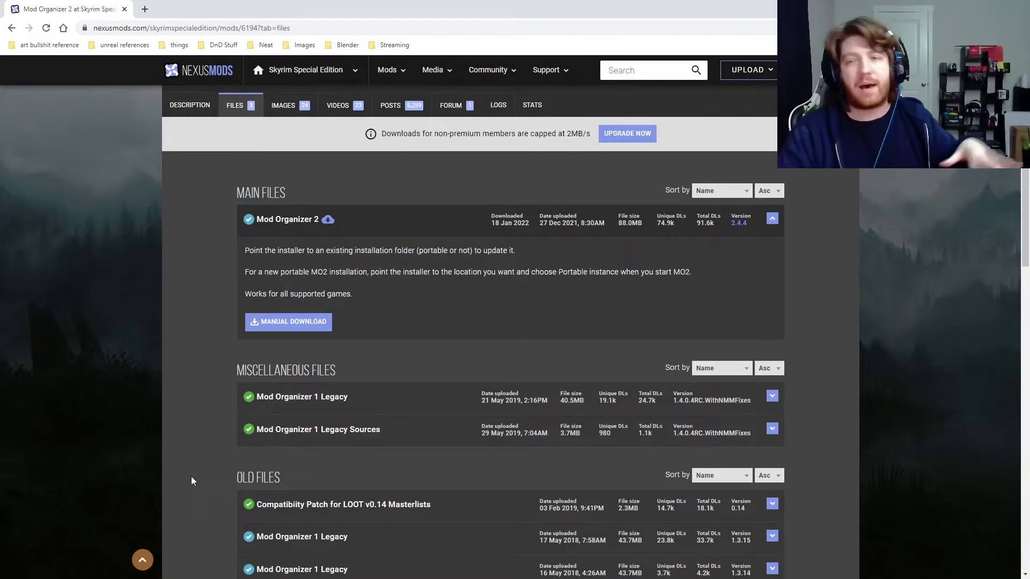
scroll(230, 364, "down", 9)
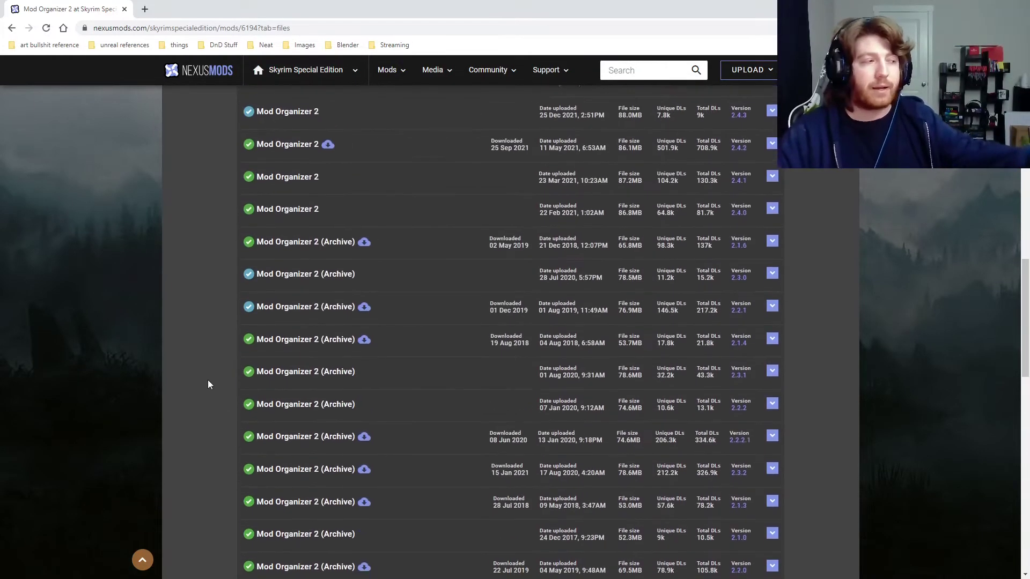
scroll(207, 380, "down", 10)
- Request the manual download of the Mod Organizer 2 main file, version 2.4.4
scroll(207, 380, "up", 15)
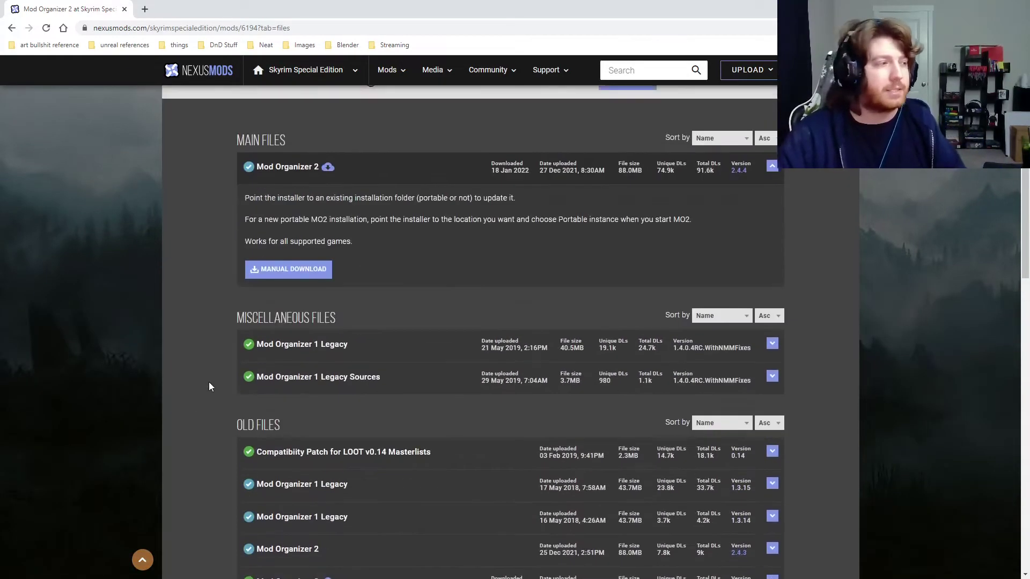
scroll(217, 386, "up", 8)
scroll(204, 371, "down", 6)
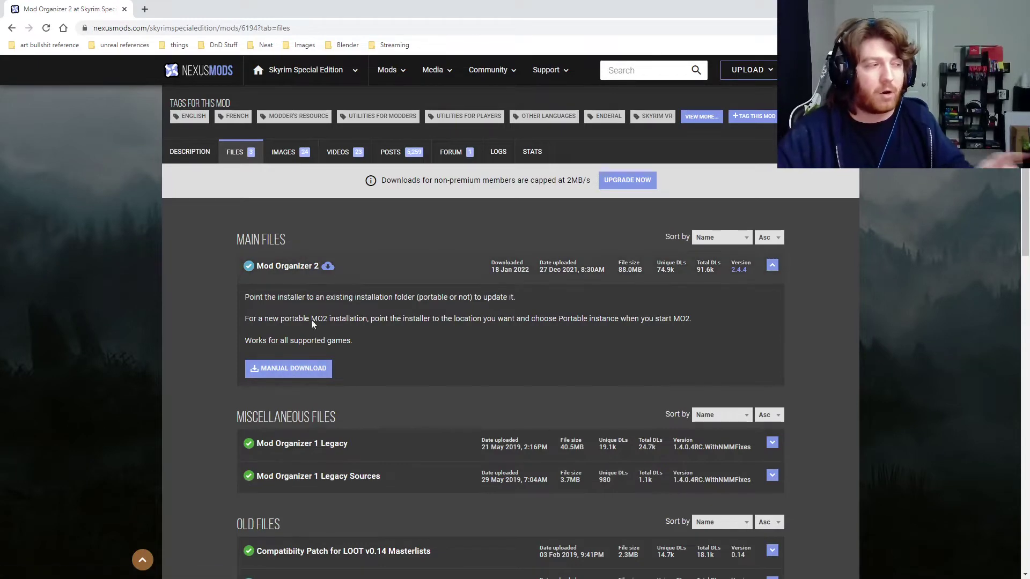
left_click(287, 371)
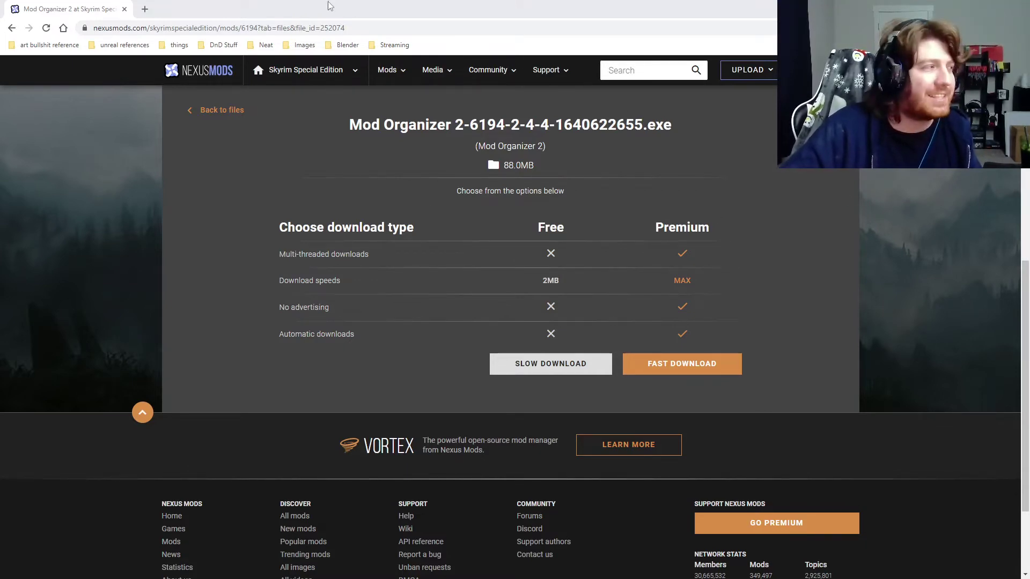
- Switch to the Downloads folder in File Explorer and launch the Mod Organizer 2-6194-2-4-4-1640622655.exe installer
left_click_drag(325, 7, 244, 1)
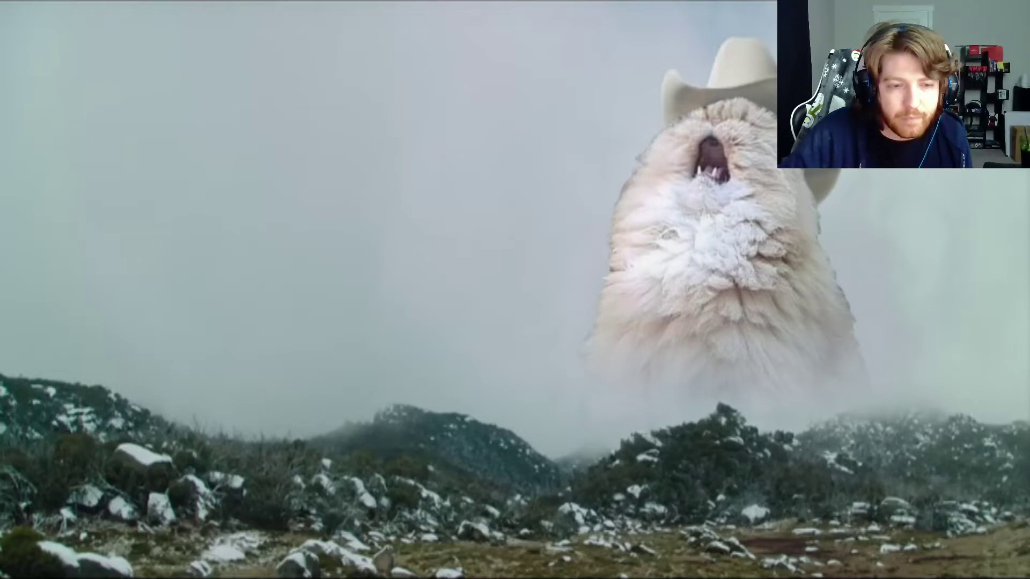
left_click_drag(503, 1, 535, 142)
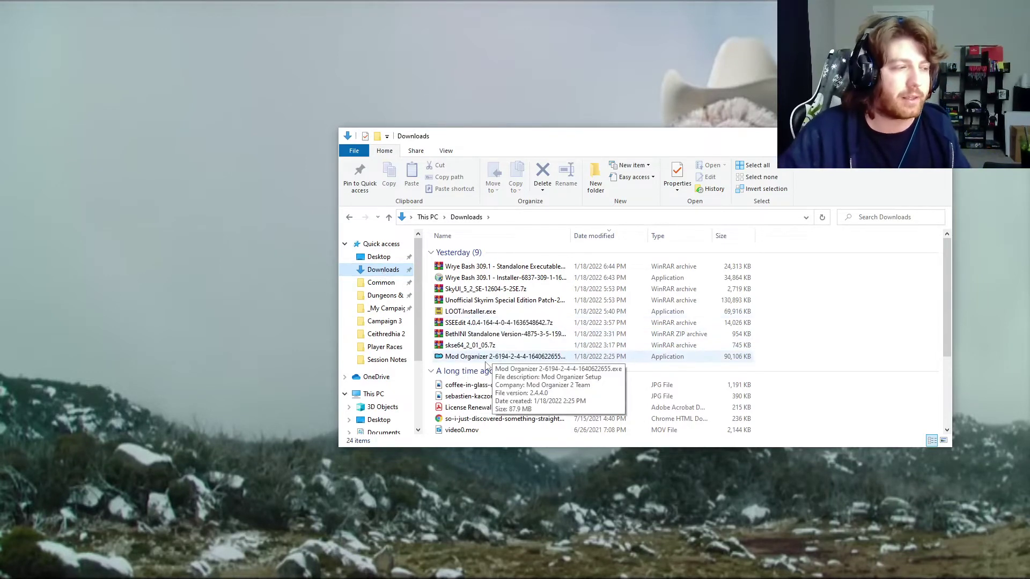
double_click(569, 357)
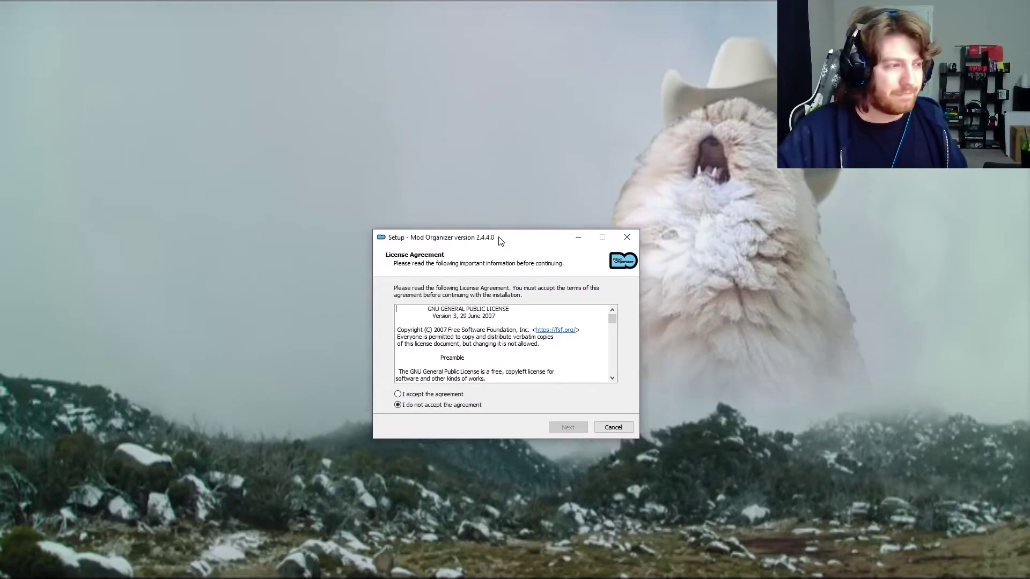
left_click_drag(497, 236, 465, 180)
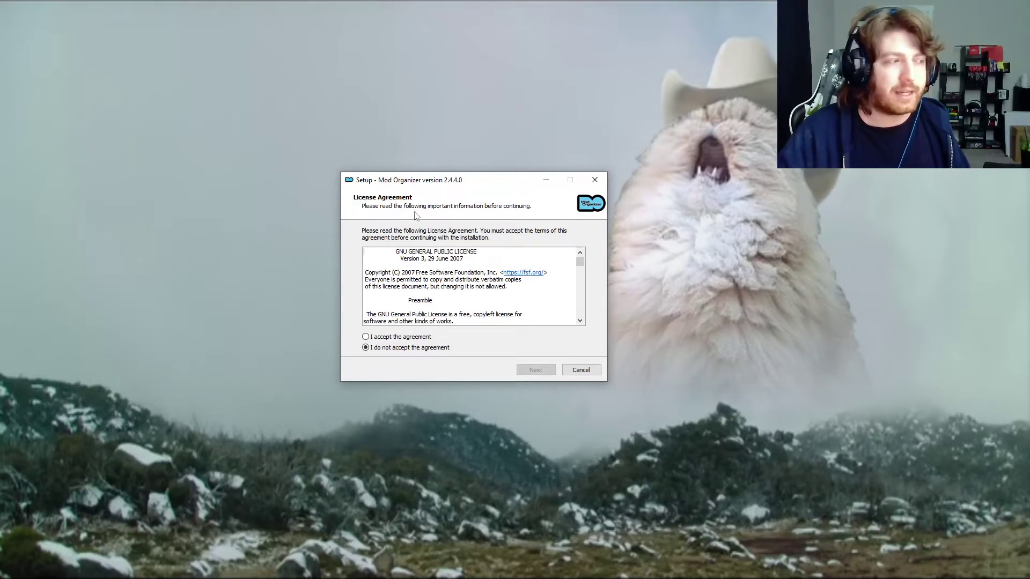
- Accept the Mod Organizer license agreement, scroll through it to the end, and continue to the destination selection
left_click(403, 336)
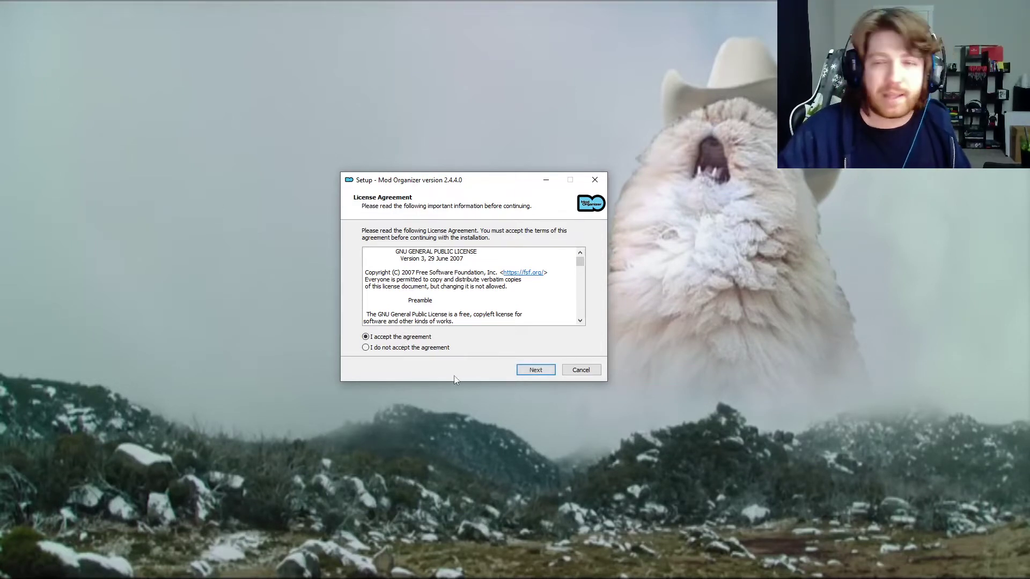
scroll(484, 282, "down", 4)
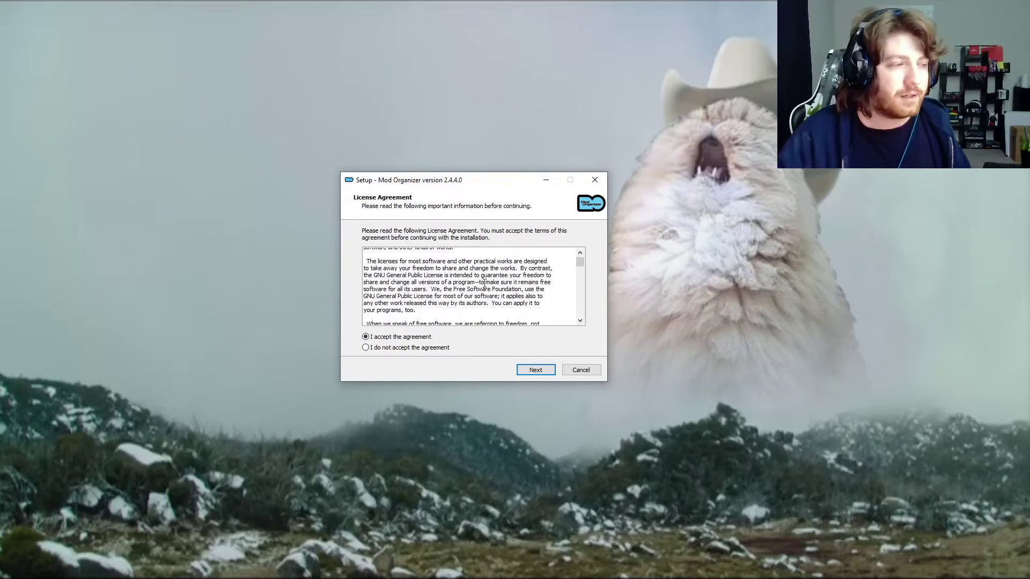
left_click_drag(581, 262, 589, 345)
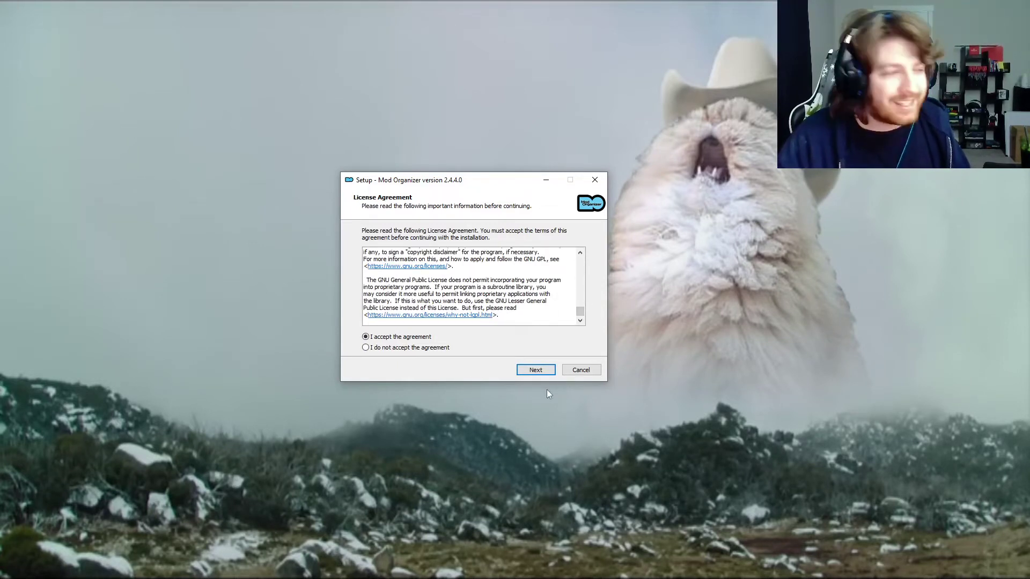
left_click(535, 370)
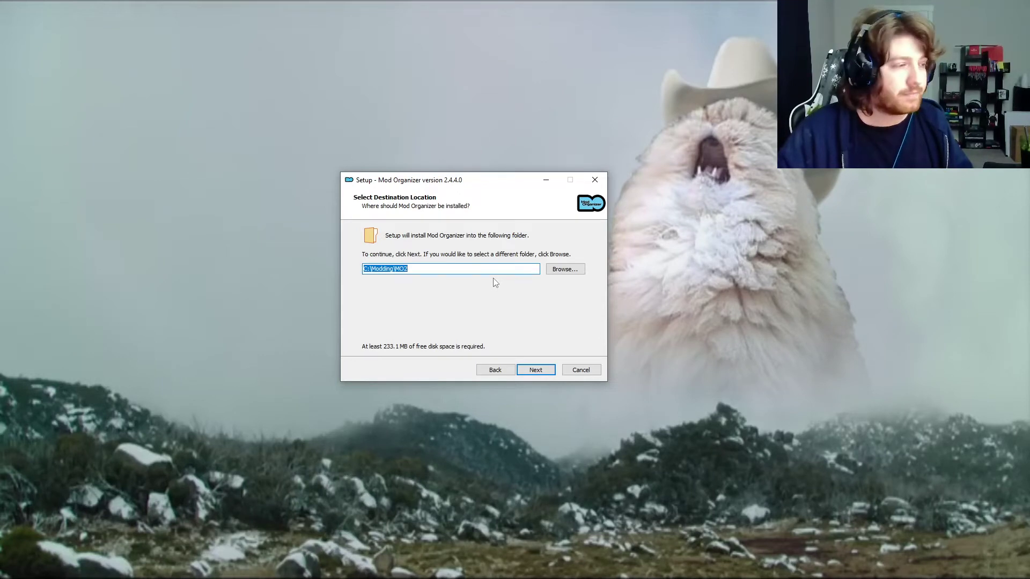
- Browse the install destinations into C:\Steam\SteamApps\Common and locate the Skyrim Special Edition game folder
left_click(578, 271)
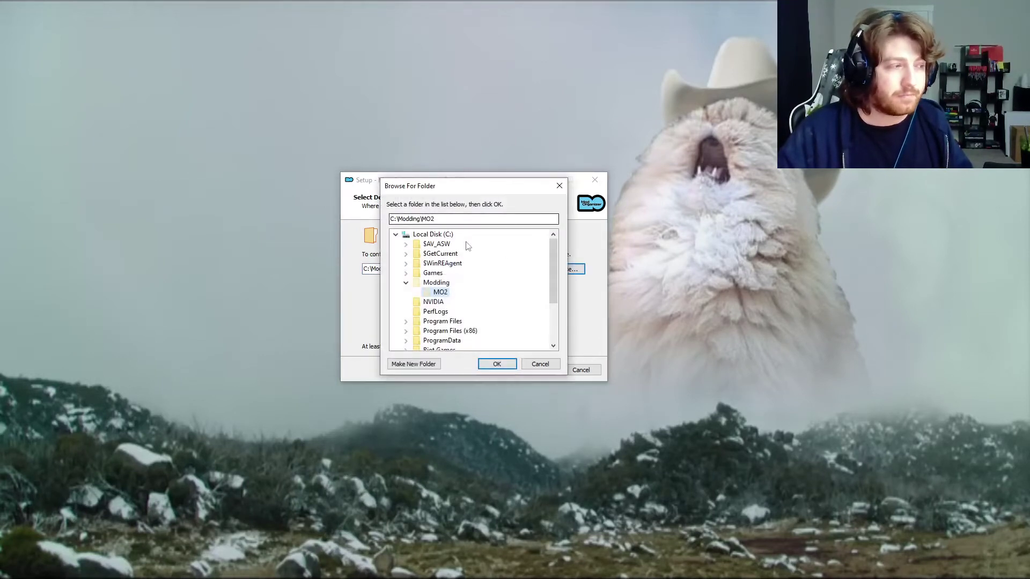
left_click_drag(474, 193, 1029, 197)
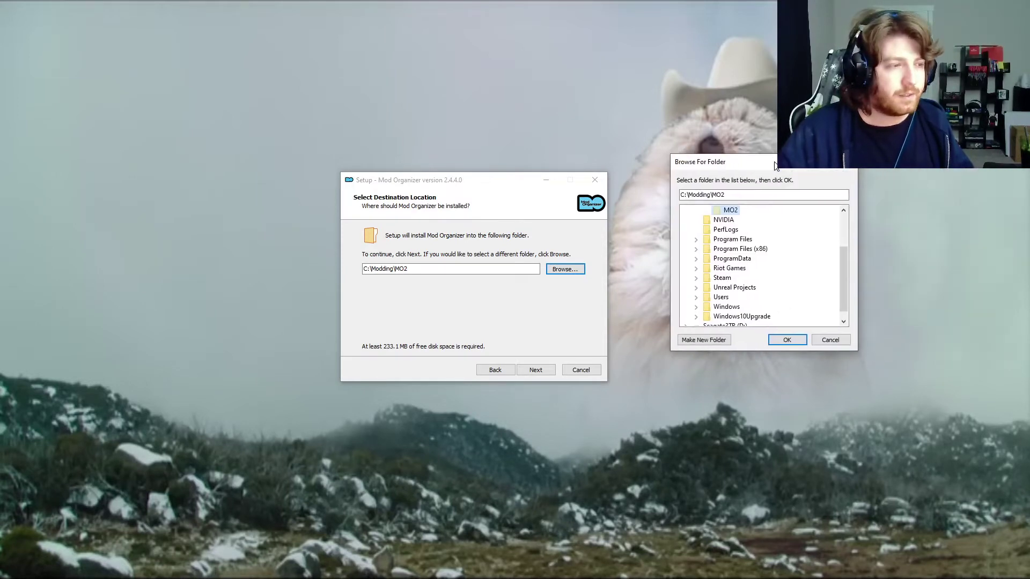
left_click(696, 279)
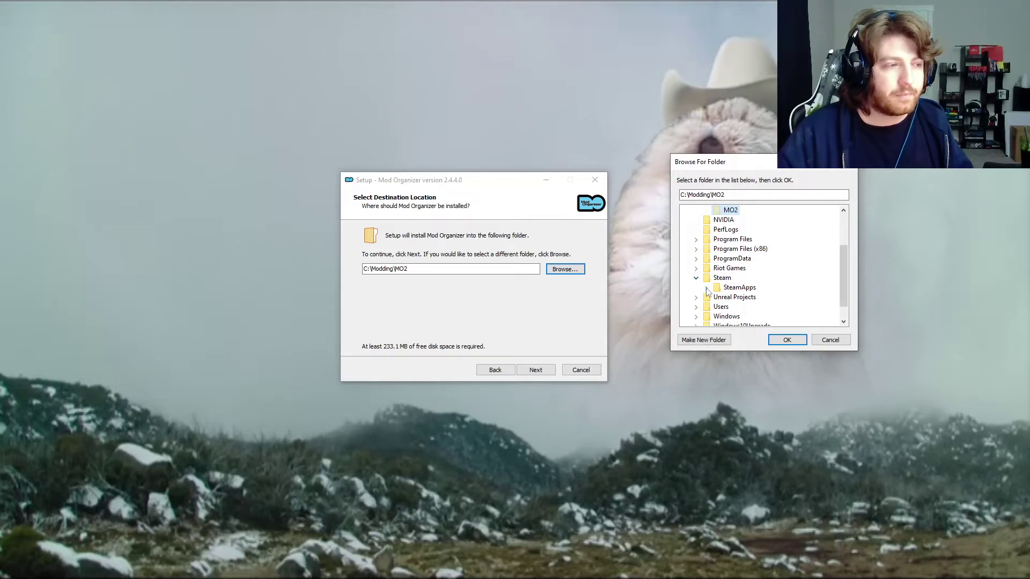
left_click(707, 289)
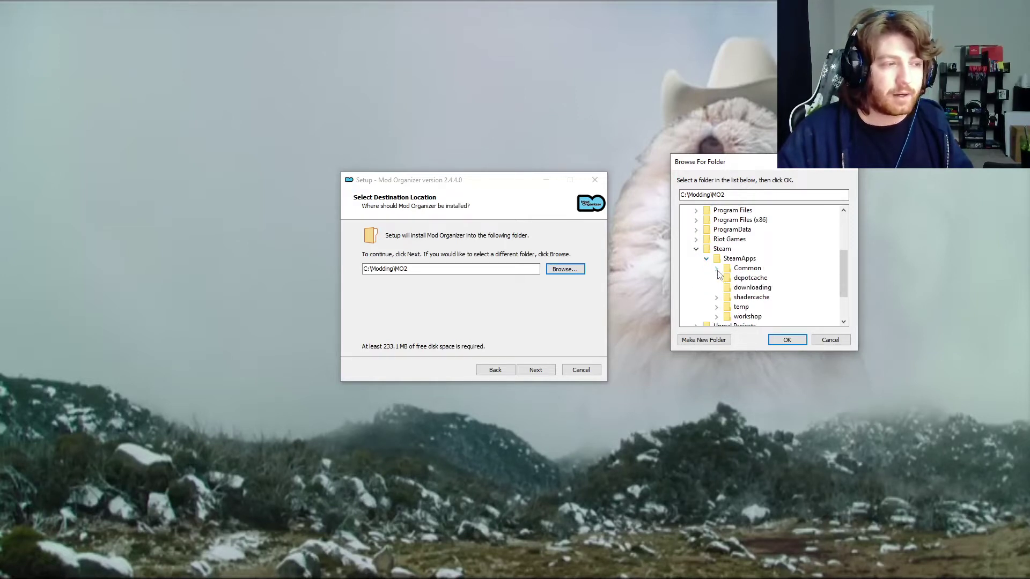
left_click(717, 268)
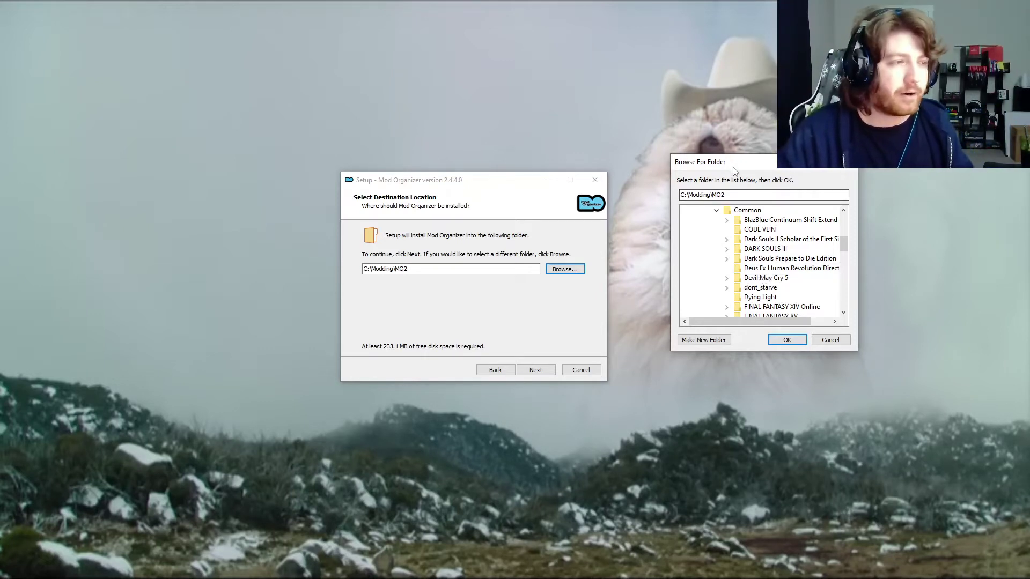
left_click_drag(729, 163, 601, 111)
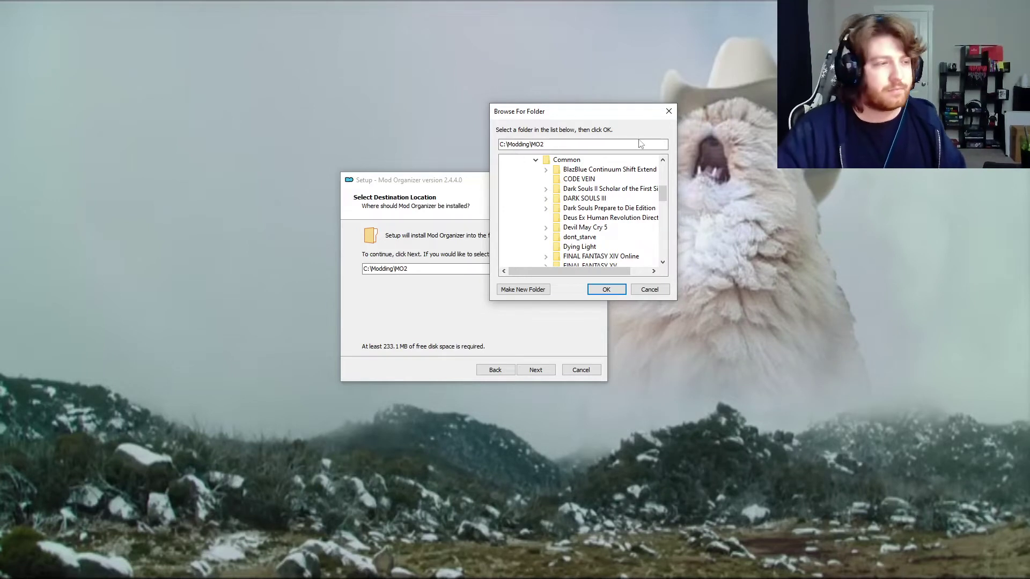
scroll(665, 201, "down", 2)
scroll(665, 214, "down", 6)
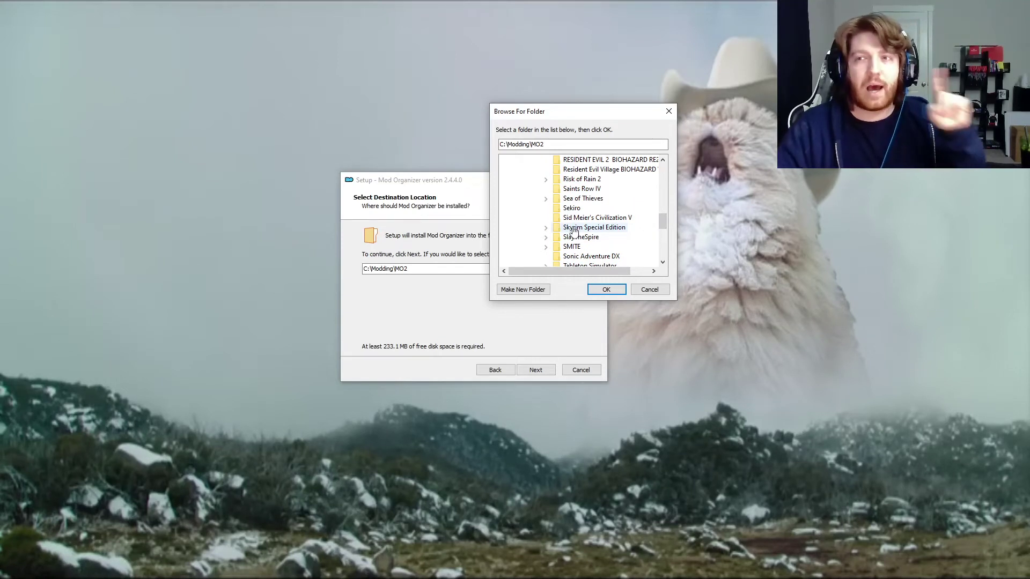
left_click(528, 290)
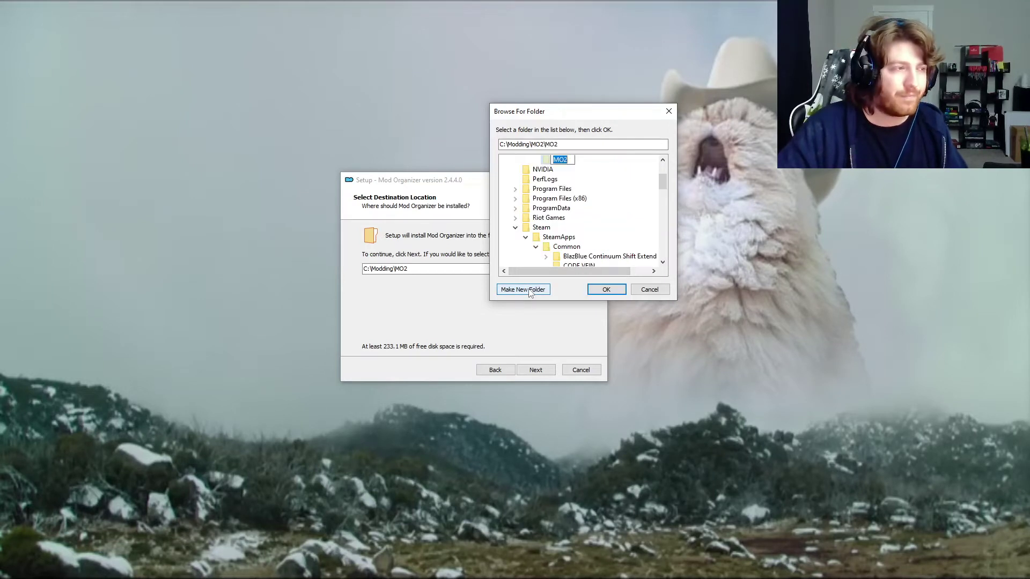
type("Skyrim Special Edition M")
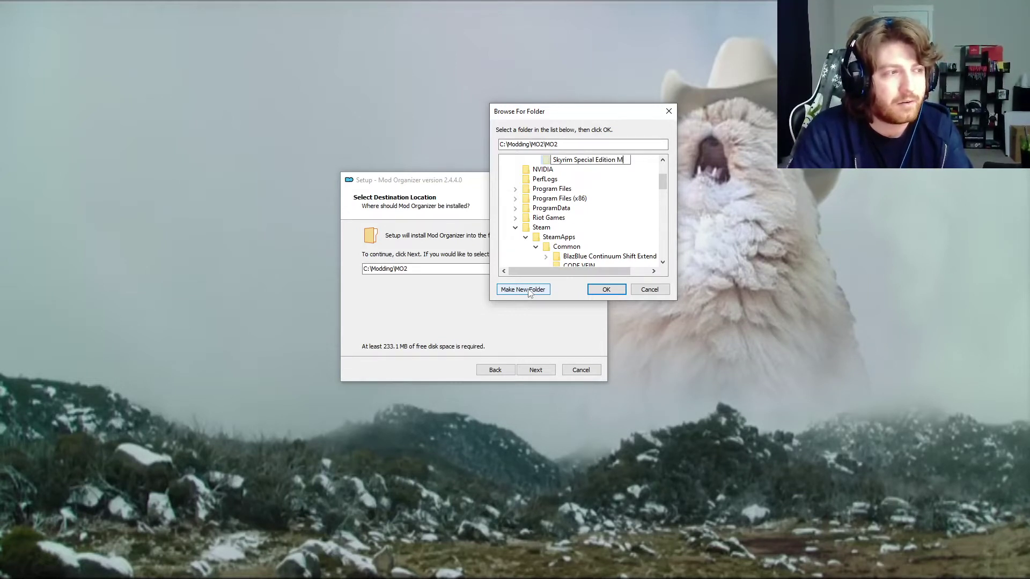
type("od Organizer 2")
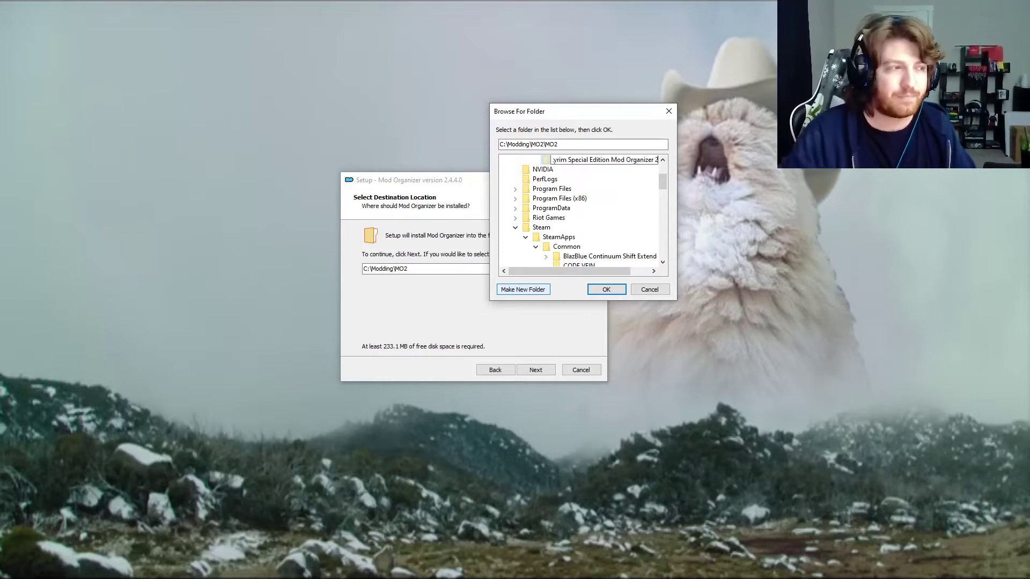
key("Return")
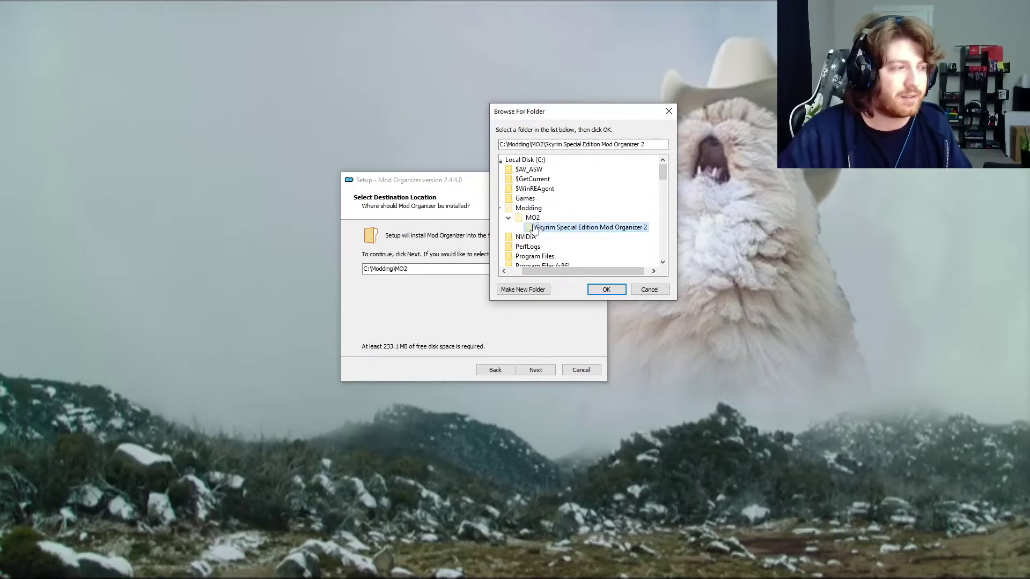
scroll(537, 226, "down", 1)
scroll(544, 247, "up", 2)
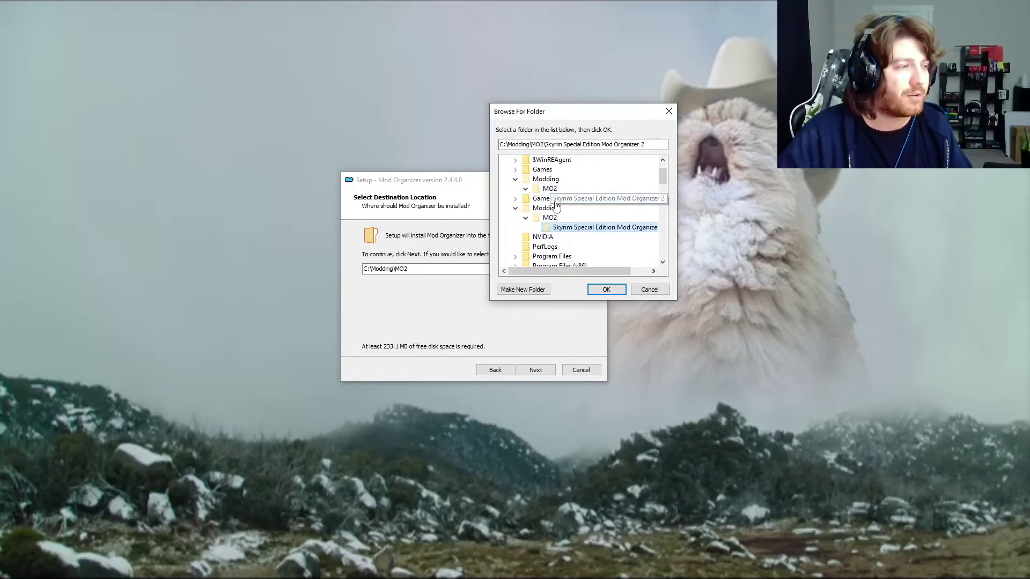
left_click(661, 291)
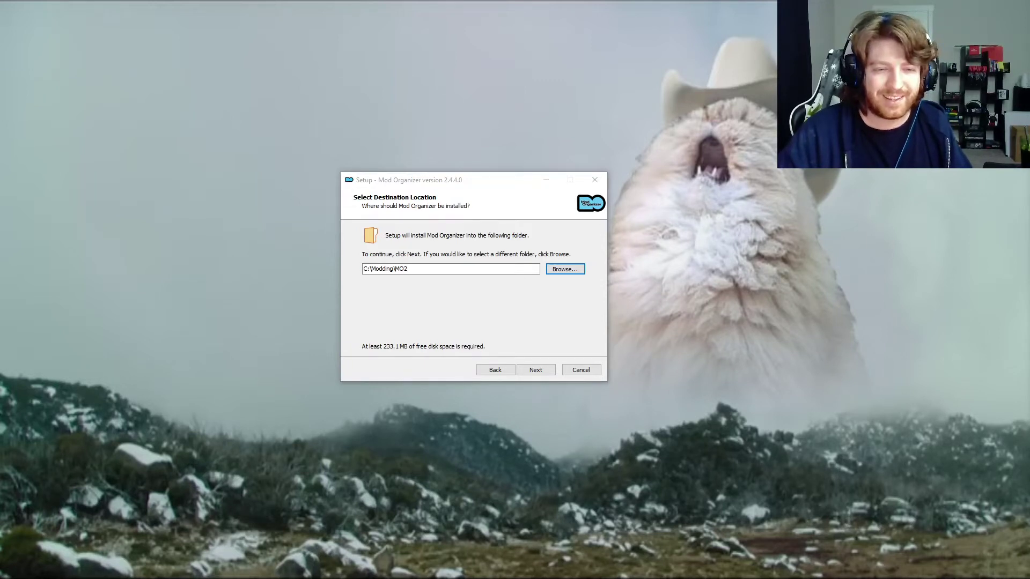
- Switch to the Common folder in File Explorer and create a new folder in it named Skyrim Special Edition Mod Organizer 2
key("alt+Tab")
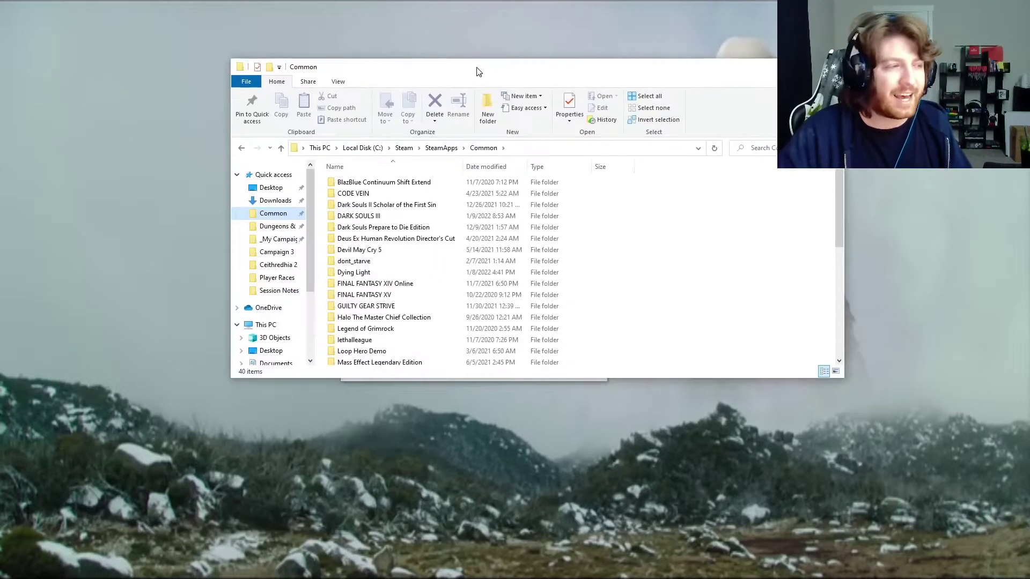
left_click_drag(478, 69, 449, 87)
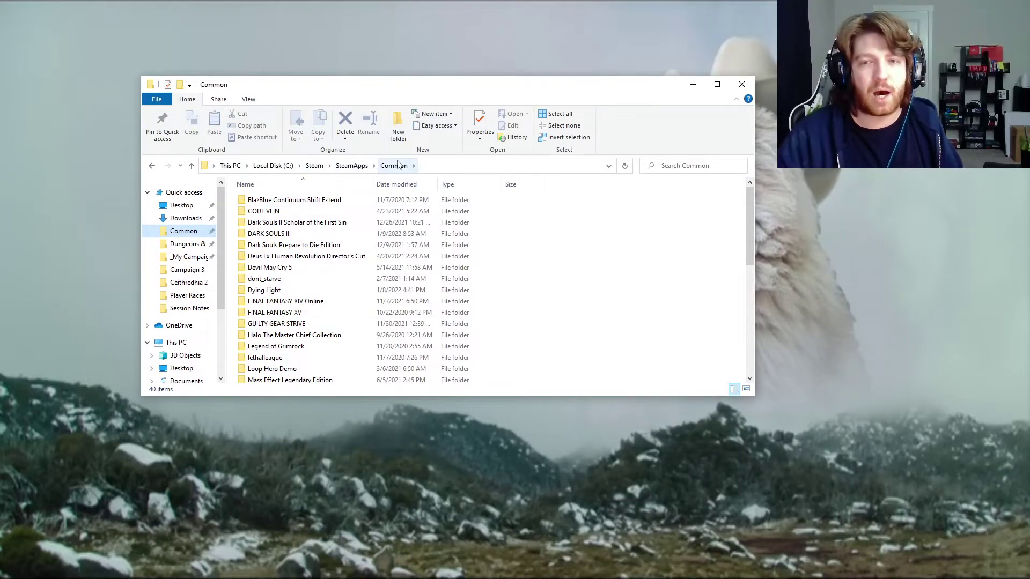
right_click(564, 269)
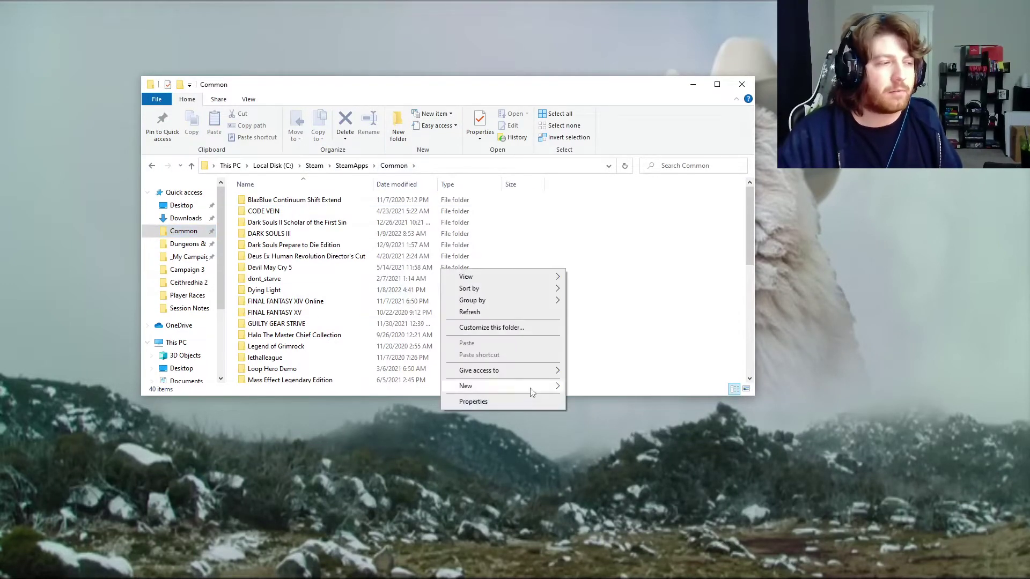
mouse_move(532, 390)
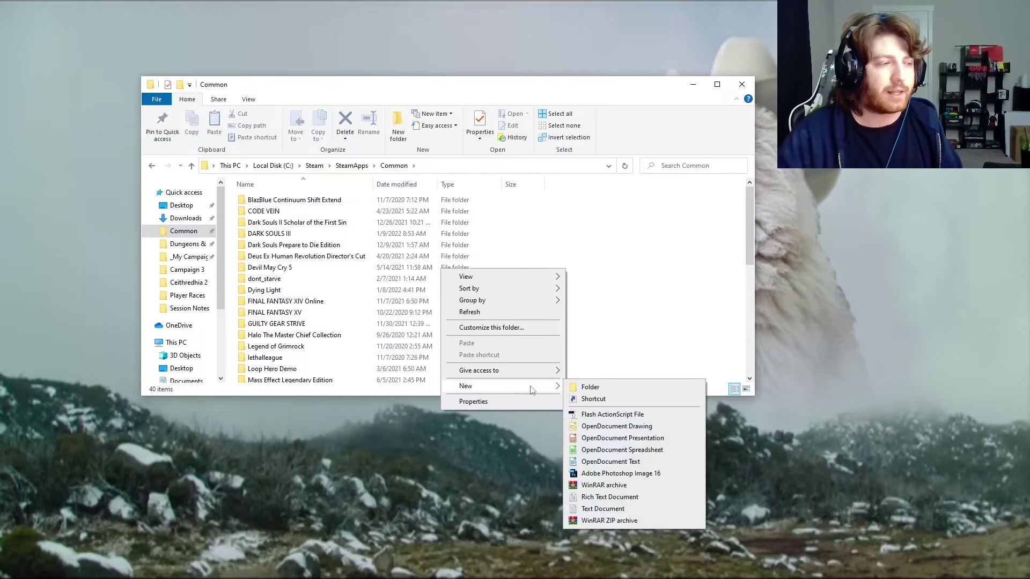
left_click(589, 387)
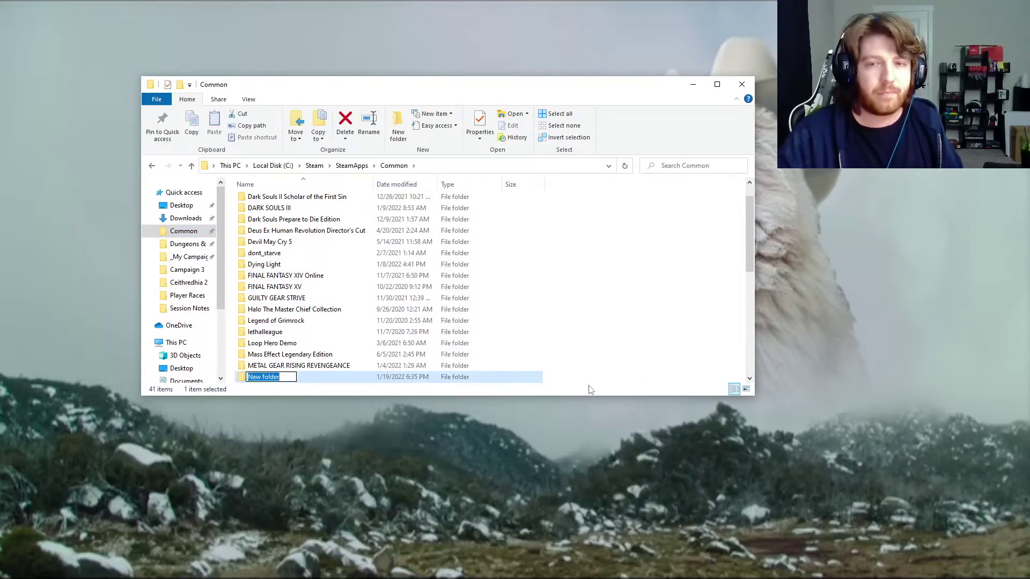
type("Skyrim")
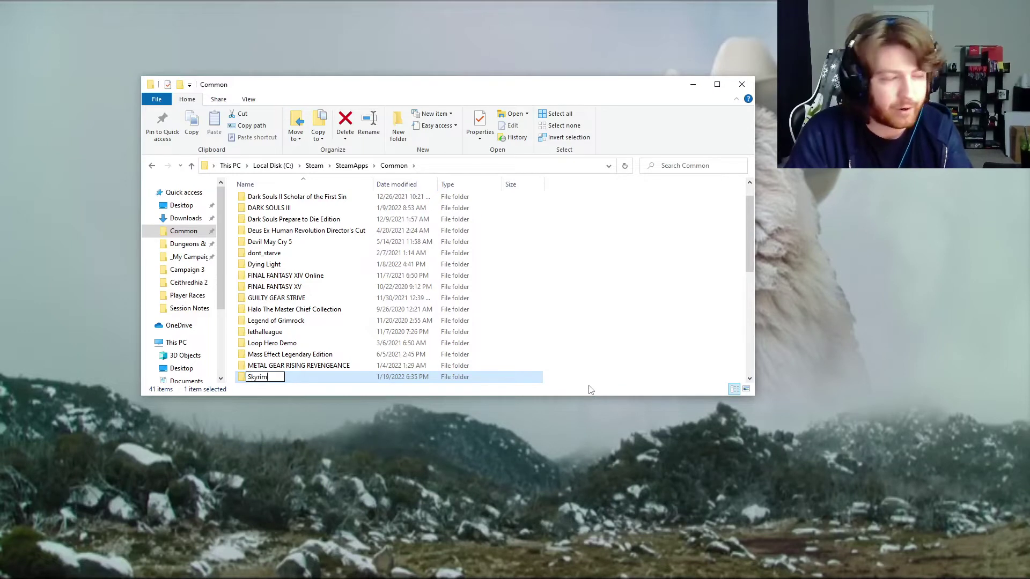
type(" Special Editio")
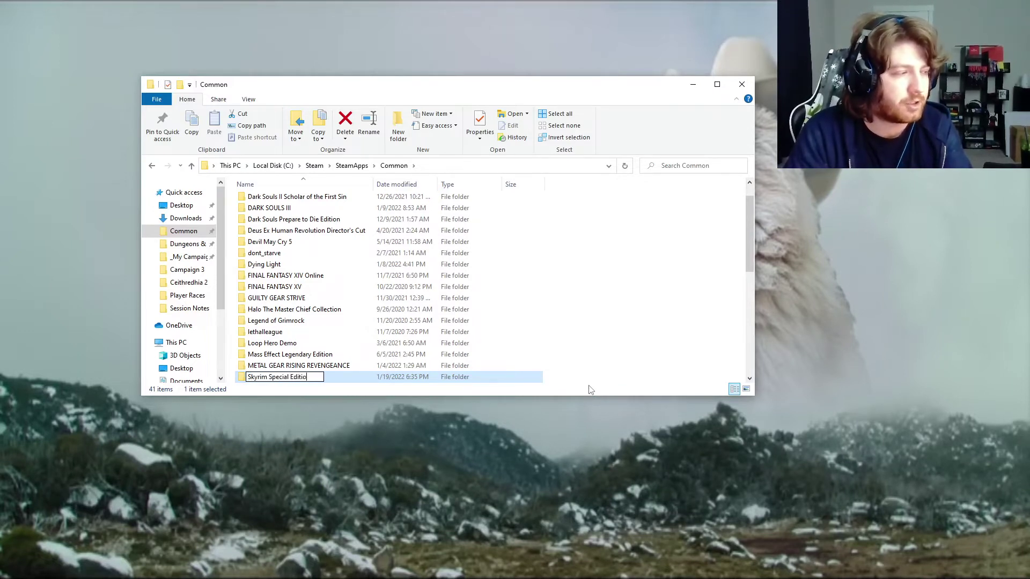
type("n Mod Organizer 2")
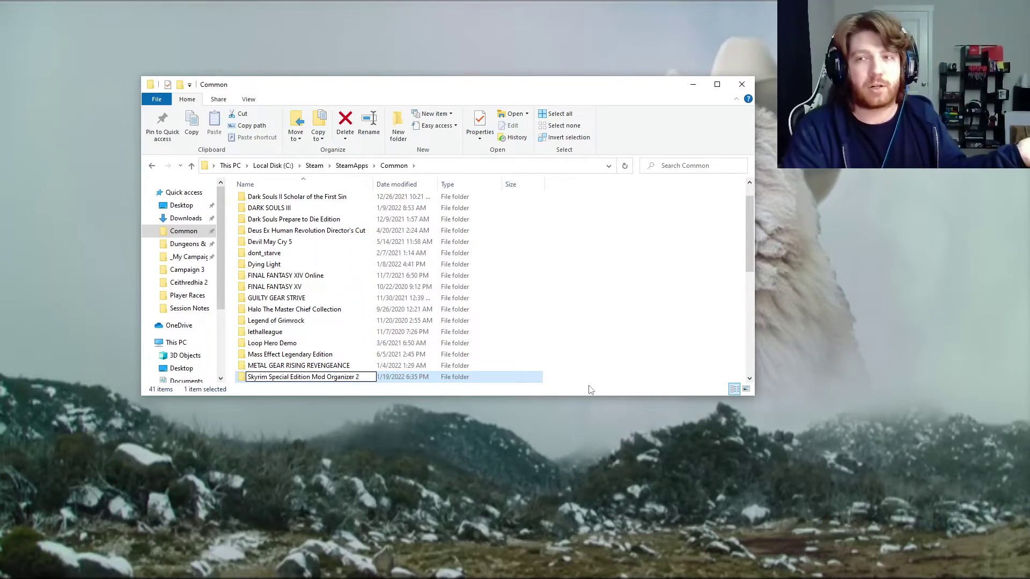
key("Return")
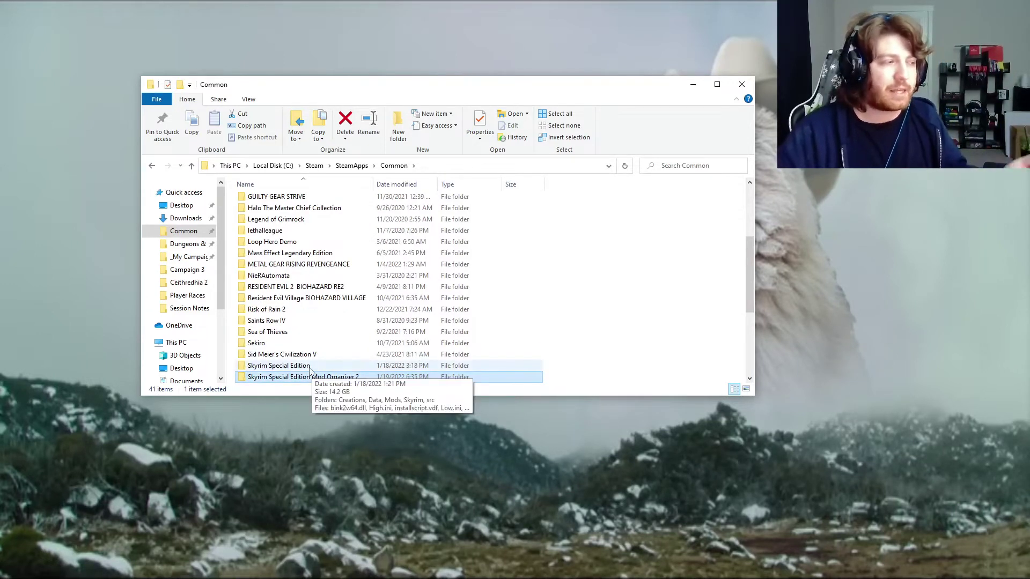
- Open the new Skyrim Special Edition Mod Organizer 2 folder to check its contents, and close File Explorer
scroll(303, 376, "down", 1)
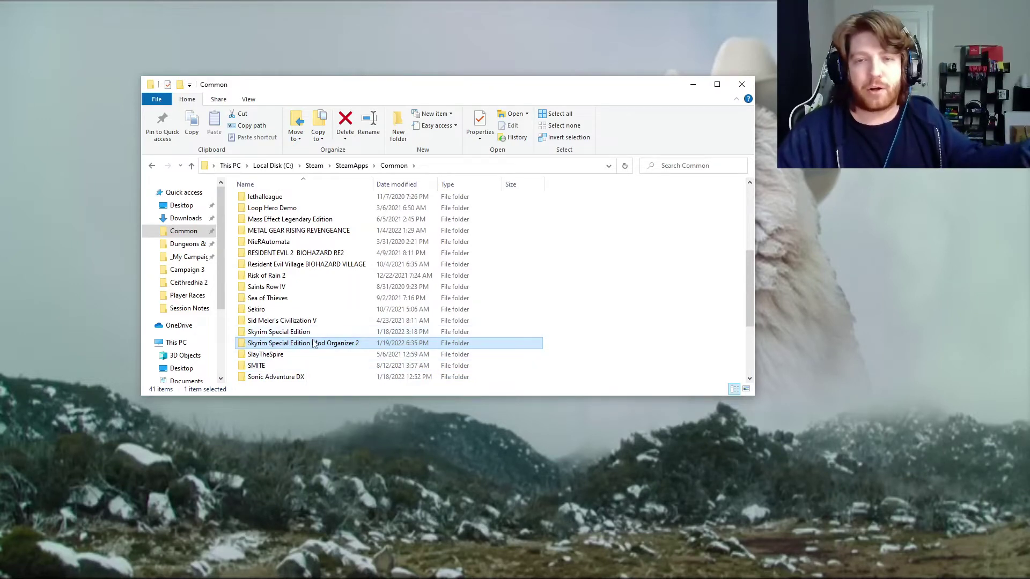
double_click(315, 345)
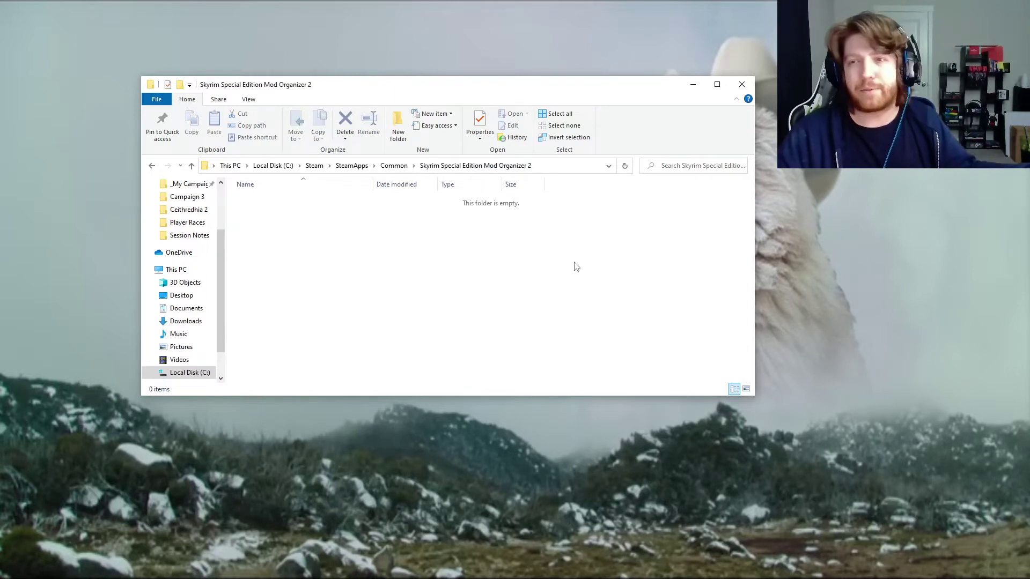
left_click(741, 85)
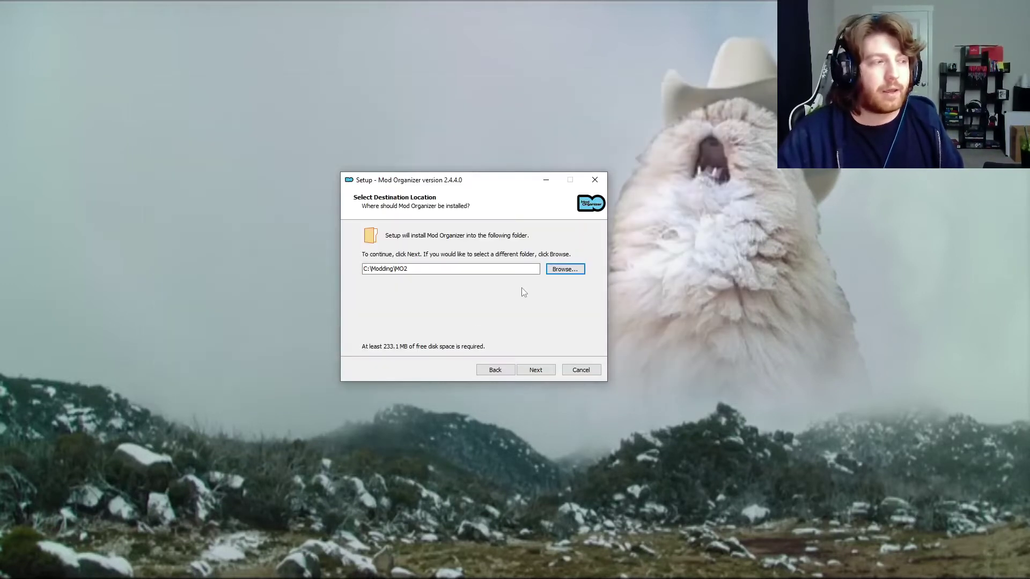
- Set the install destination to C:\Steam\SteamApps\Common\Skyrim Special Edition Mod Organizer 2 and continue to the component selection
left_click(565, 268)
scroll(414, 294, "down", 3)
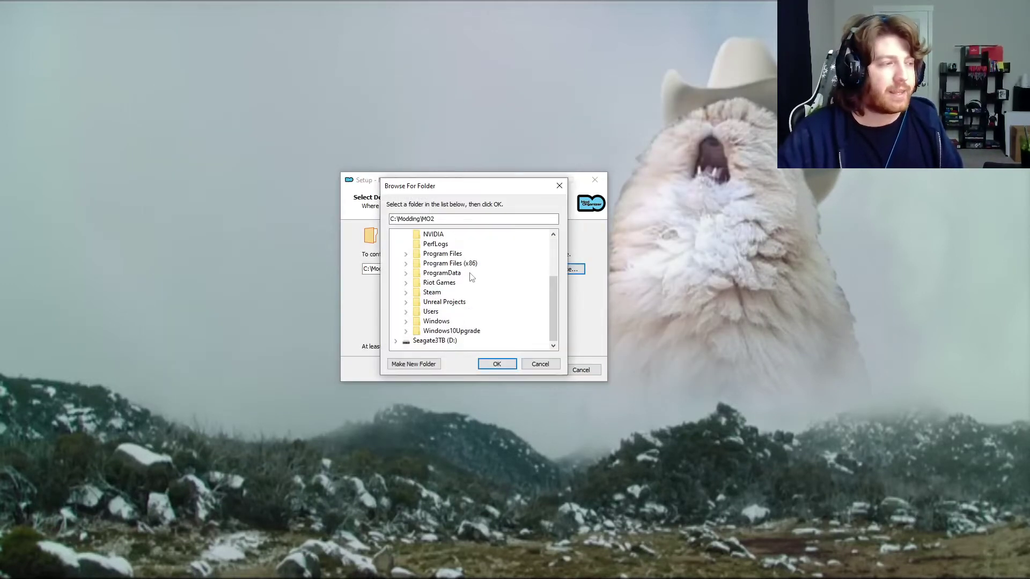
left_click(413, 293)
left_click(418, 302)
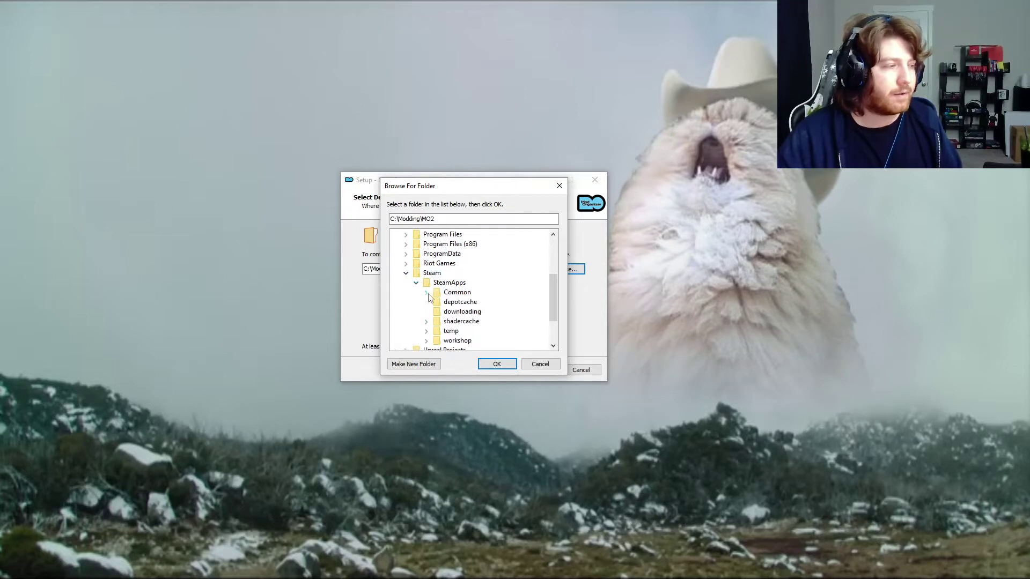
left_click(426, 293)
scroll(483, 300, "down", 9)
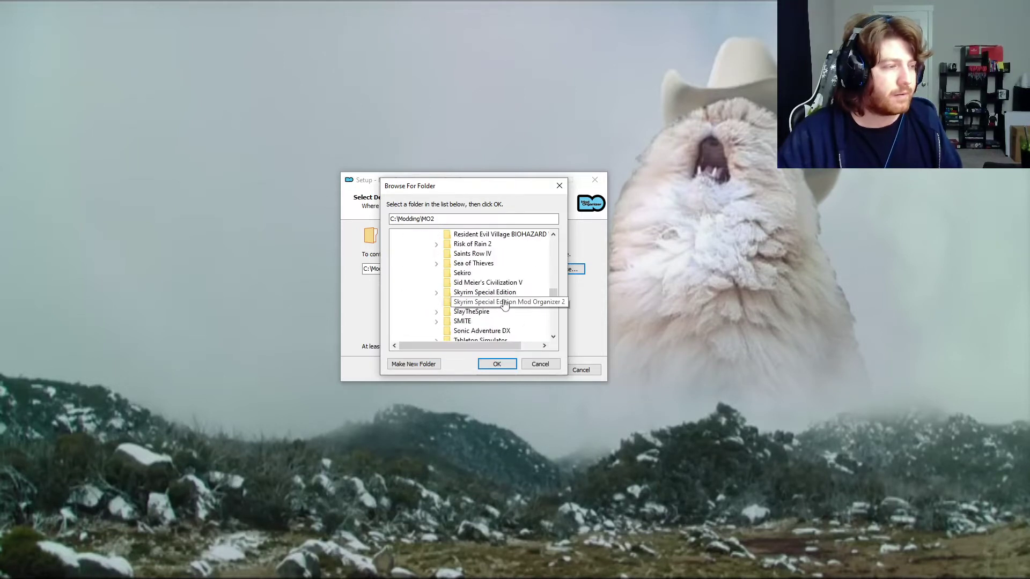
left_click(505, 303)
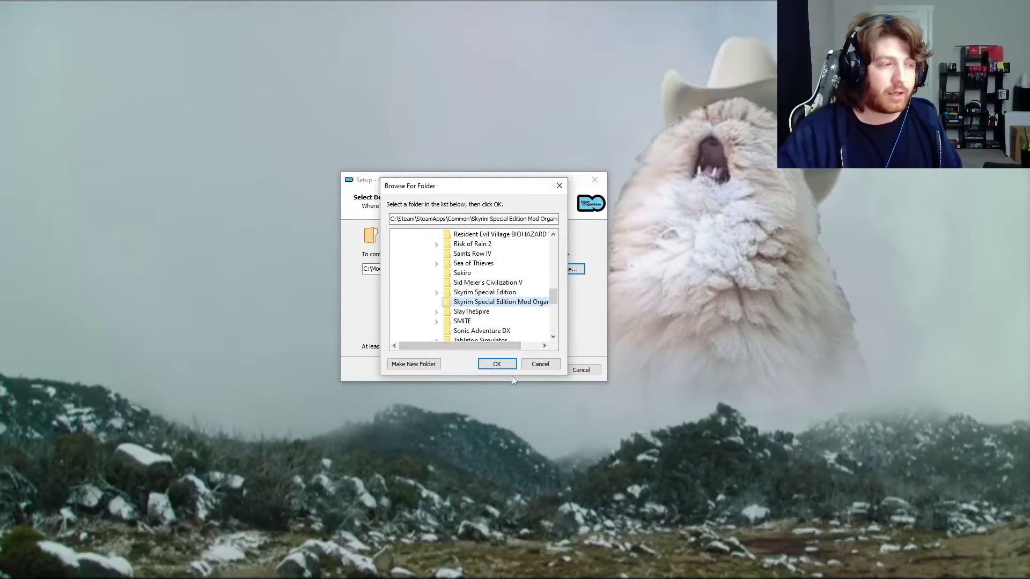
left_click(497, 365)
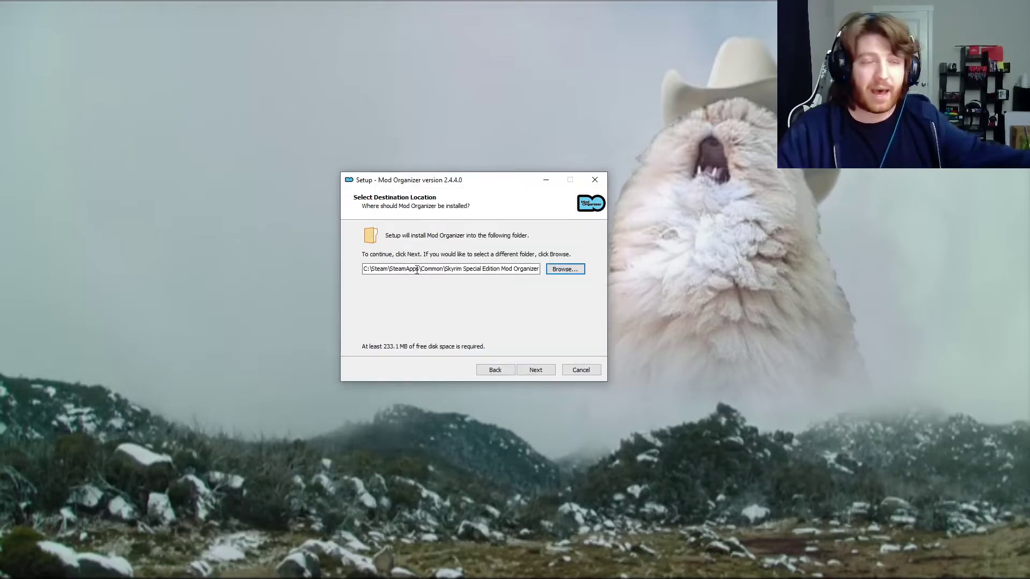
left_click(543, 375)
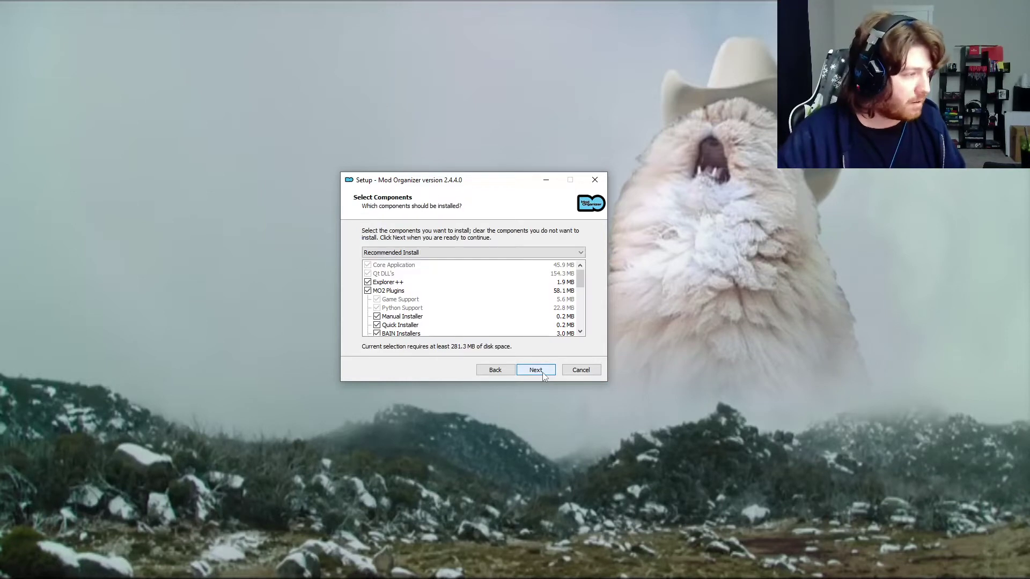
- Keep the Recommended Install components and opt out of creating a Start Menu folder
scroll(466, 305, "down", 6)
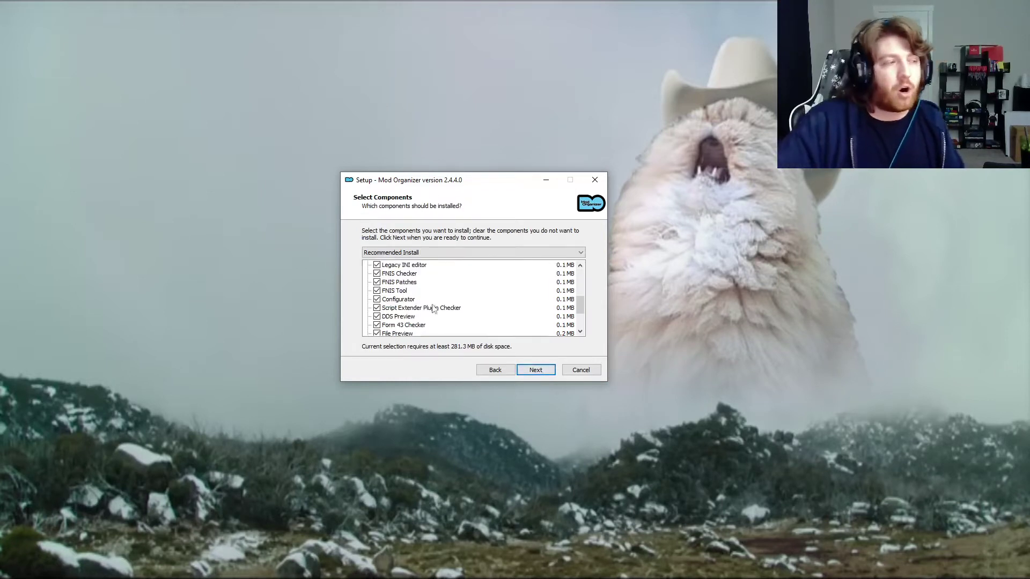
scroll(467, 308, "up", 6)
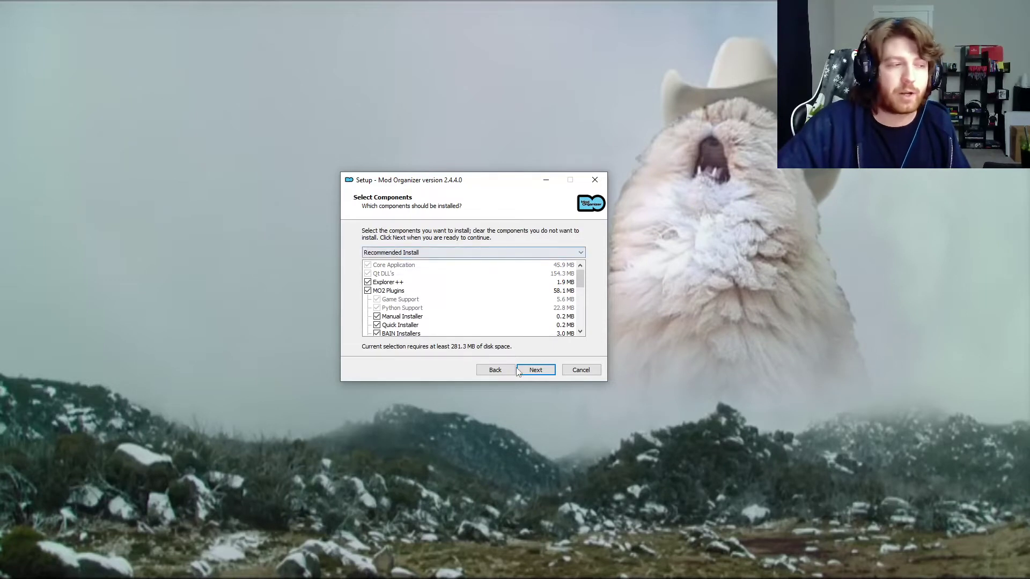
left_click(534, 374)
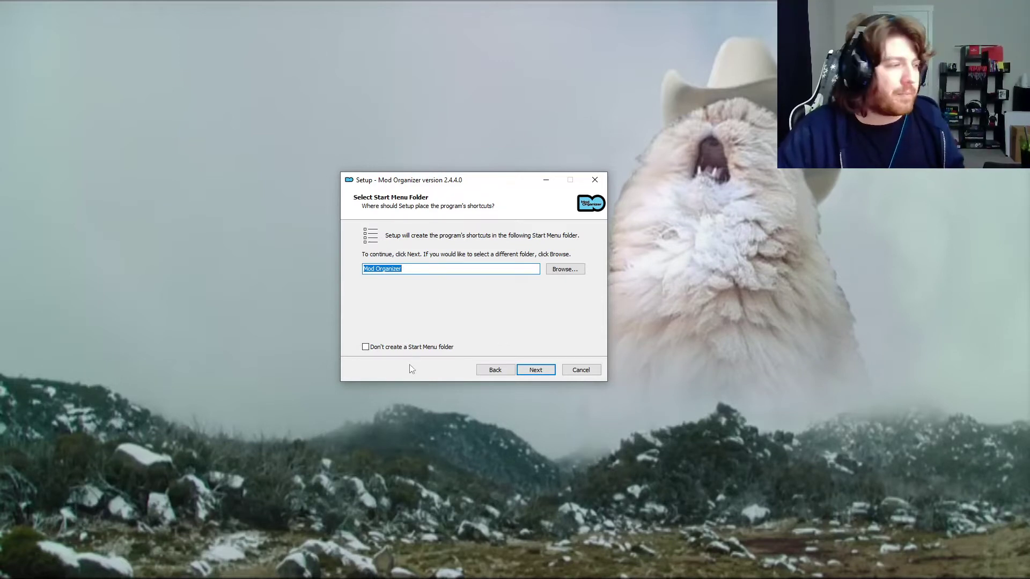
left_click(410, 347)
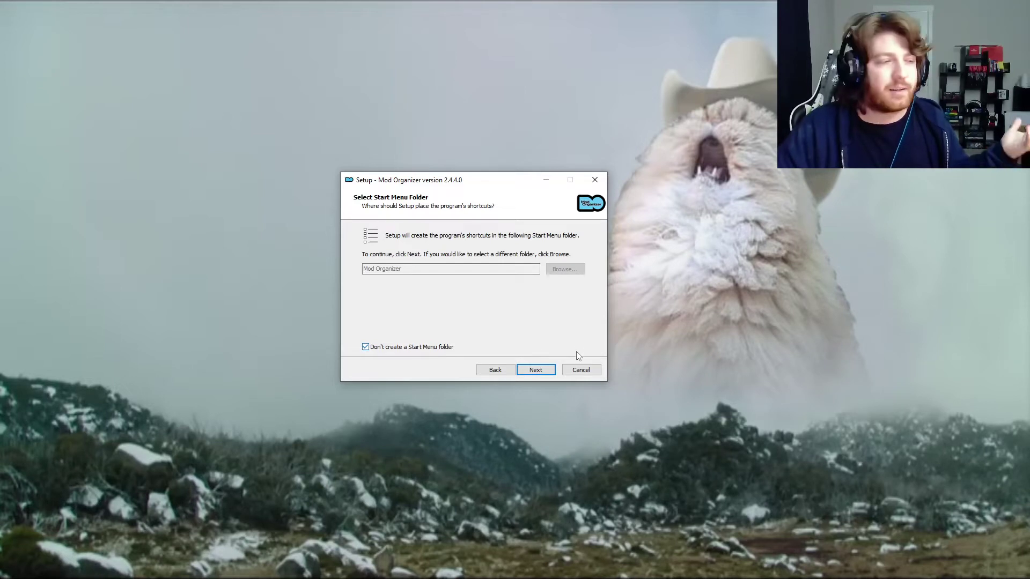
left_click(536, 370)
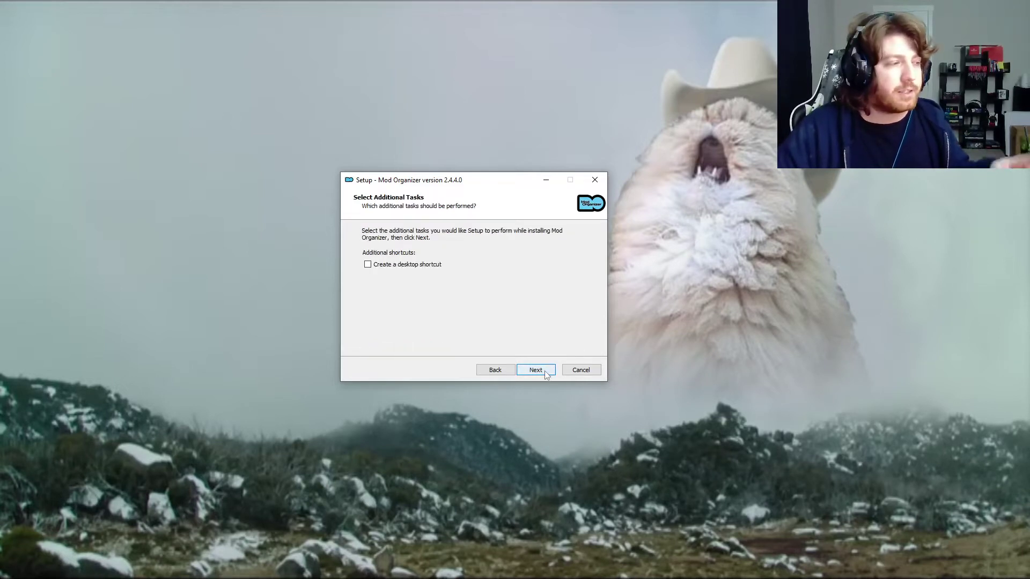
- Install Mod Organizer with a desktop shortcut and exit the setup wizard without launching the program
left_click(400, 264)
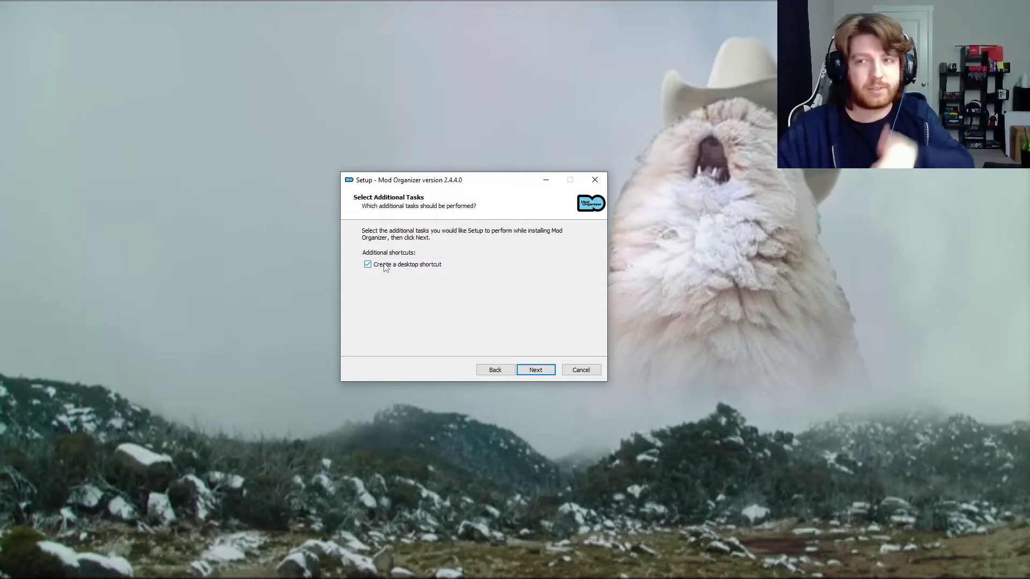
left_click(532, 373)
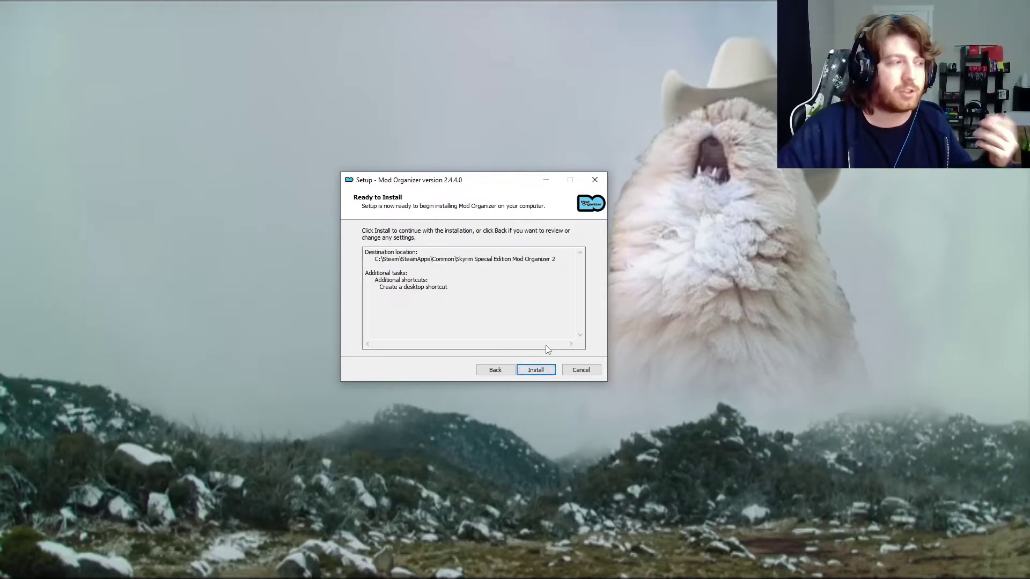
left_click(535, 374)
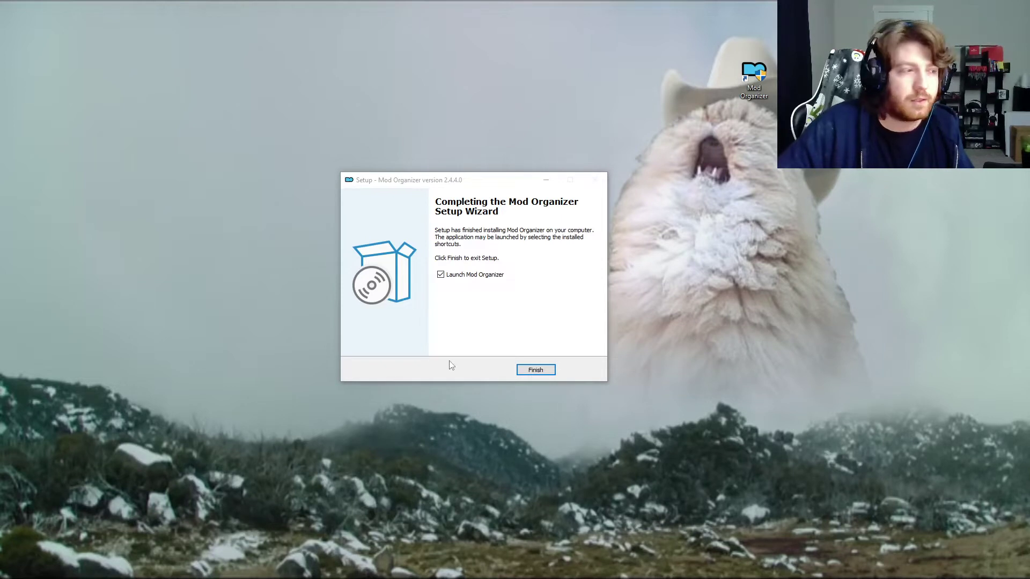
left_click(473, 275)
left_click(536, 370)
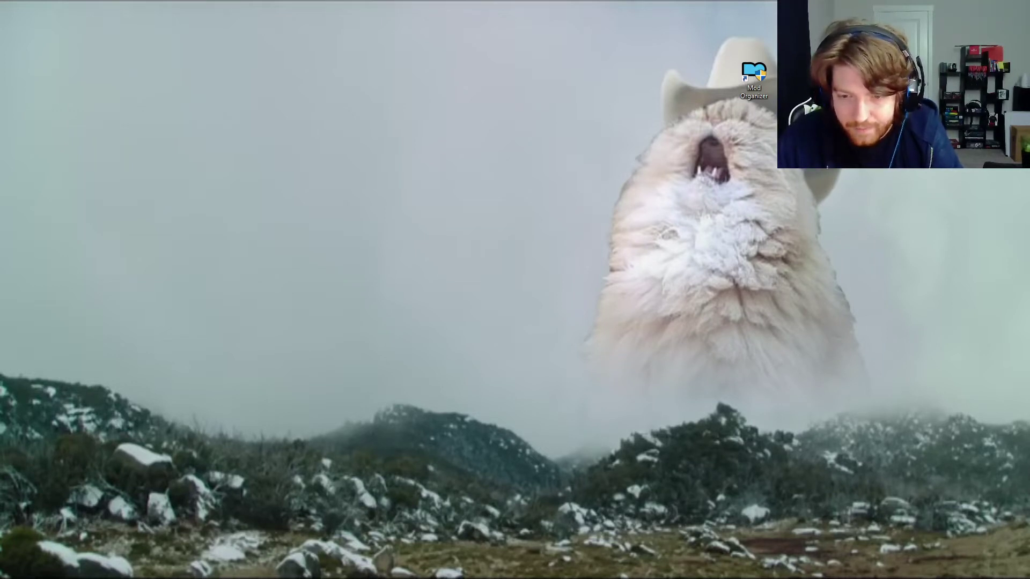
- Set the Mod Organizer desktop shortcut's compatibility properties to run the program as an administrator
right_click(746, 73)
left_click(603, 357)
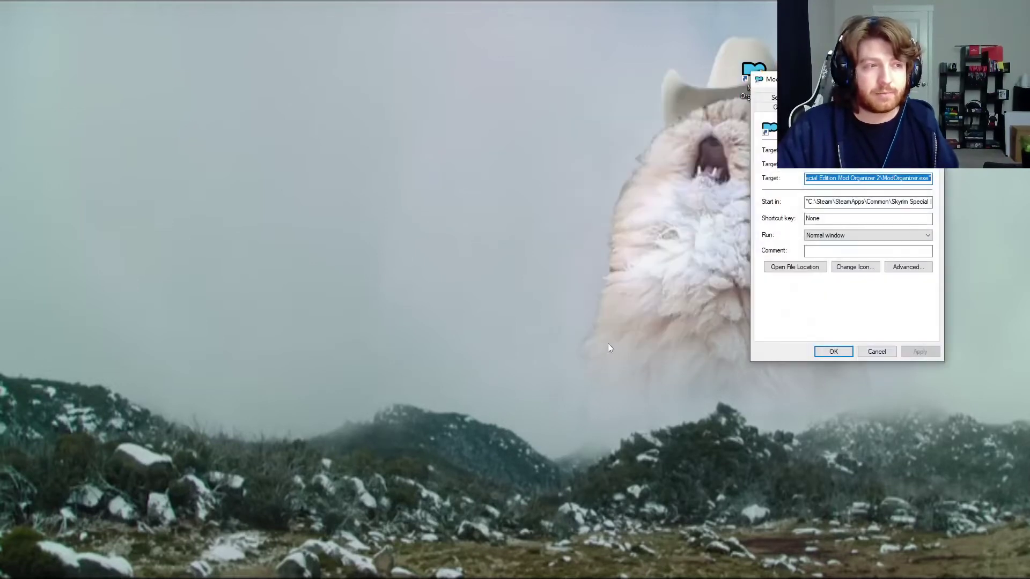
left_click(907, 107)
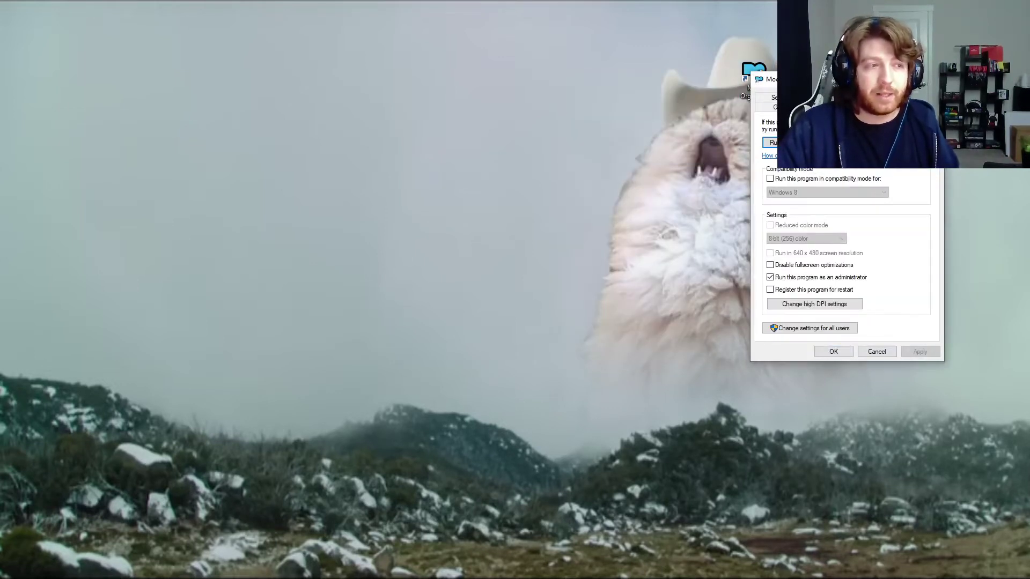
double_click(770, 278)
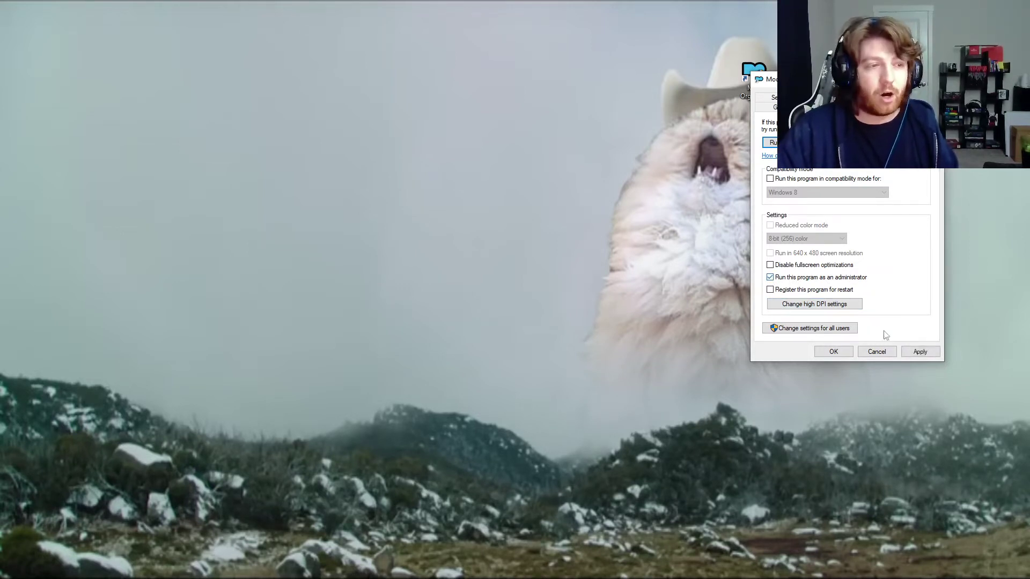
left_click(919, 351)
key("Return")
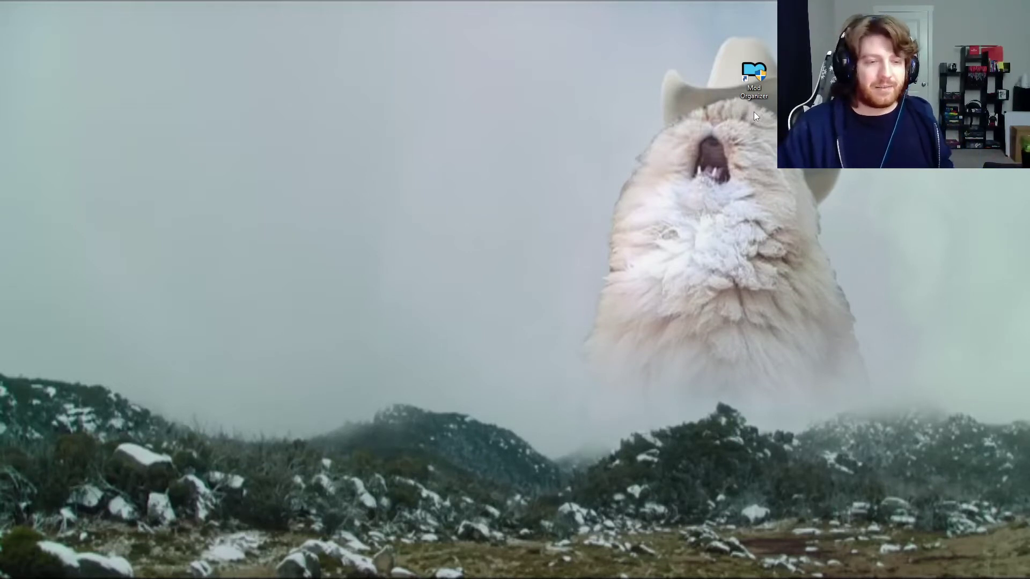
- Move the Mod Organizer shortcut to a clear spot on the desktop and launch the program from it
left_click_drag(765, 82, 480, 81)
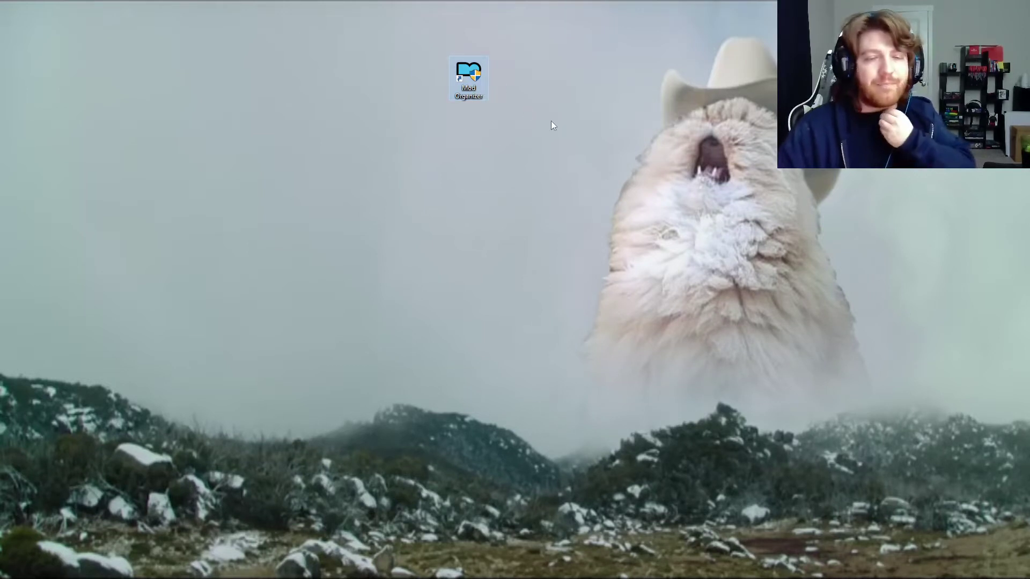
double_click(474, 75)
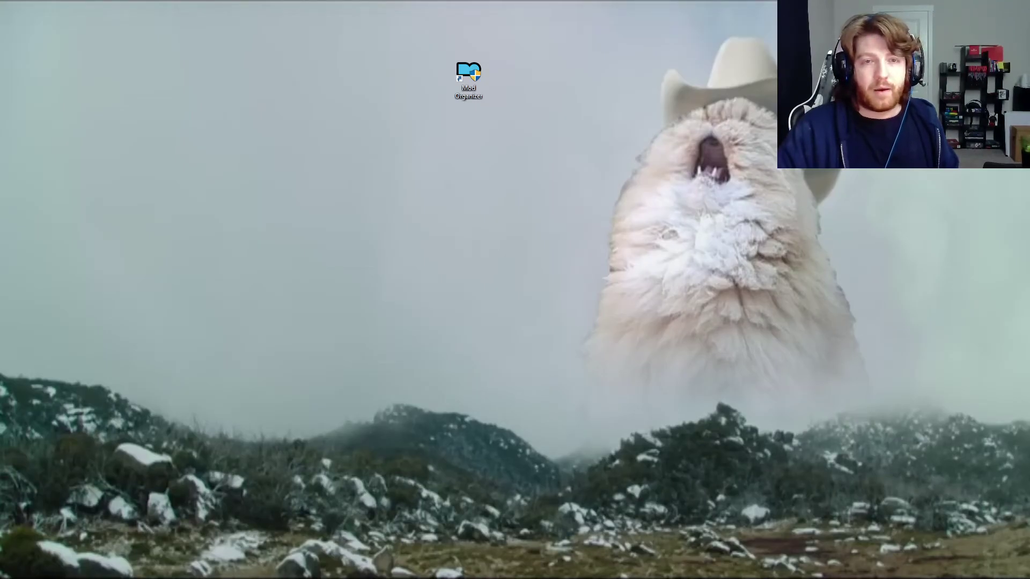
left_click_drag(593, 147, 502, 164)
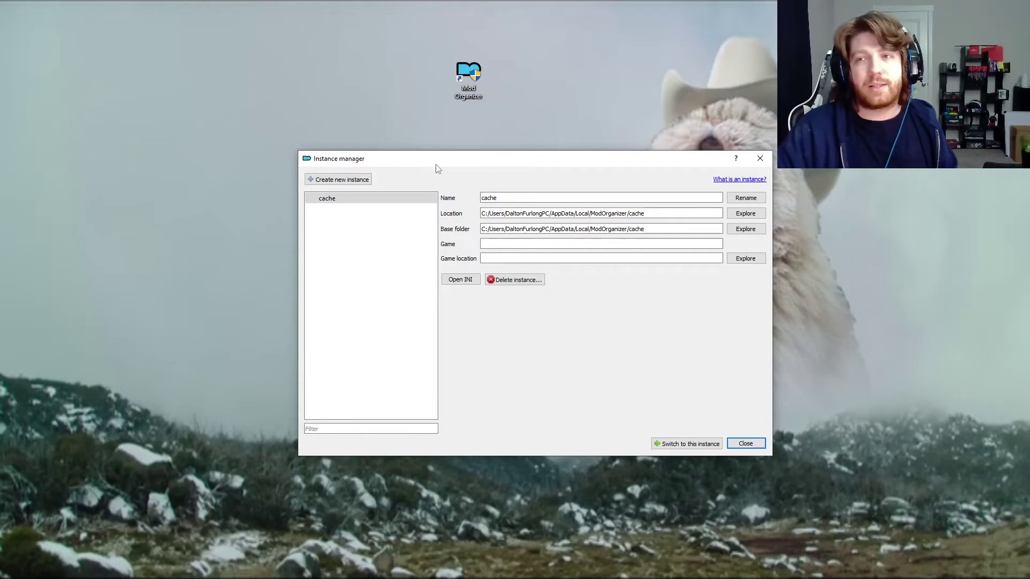
left_click_drag(471, 164, 466, 161)
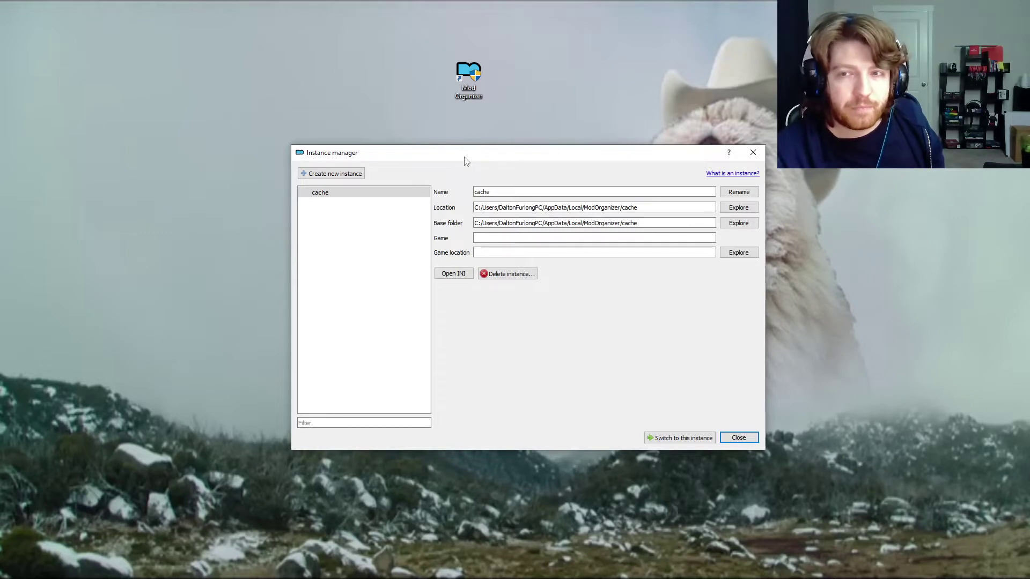
- Start a new portable instance and select Skyrim Special Edition as the game to manage
left_click(332, 178)
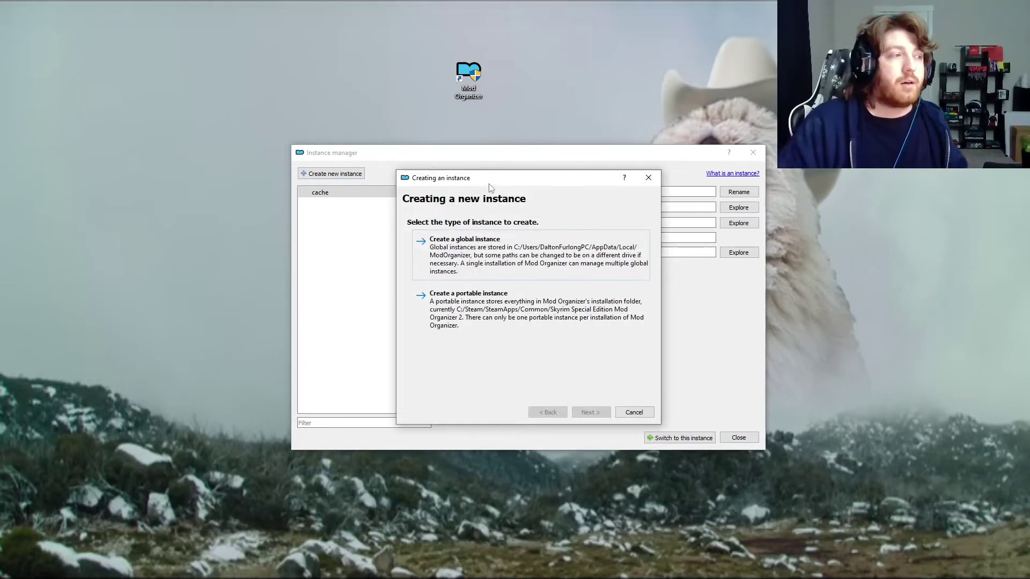
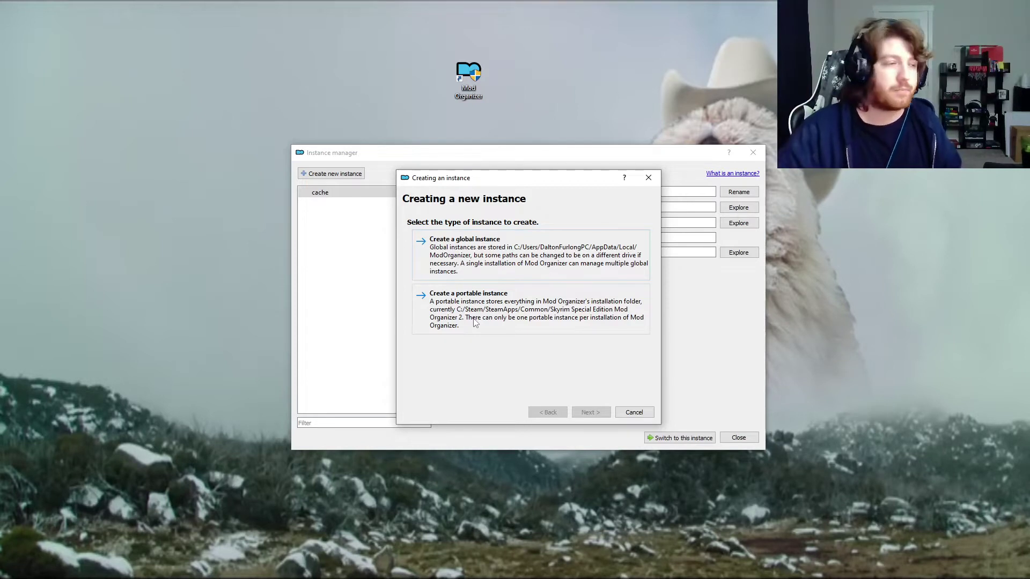
left_click(474, 322)
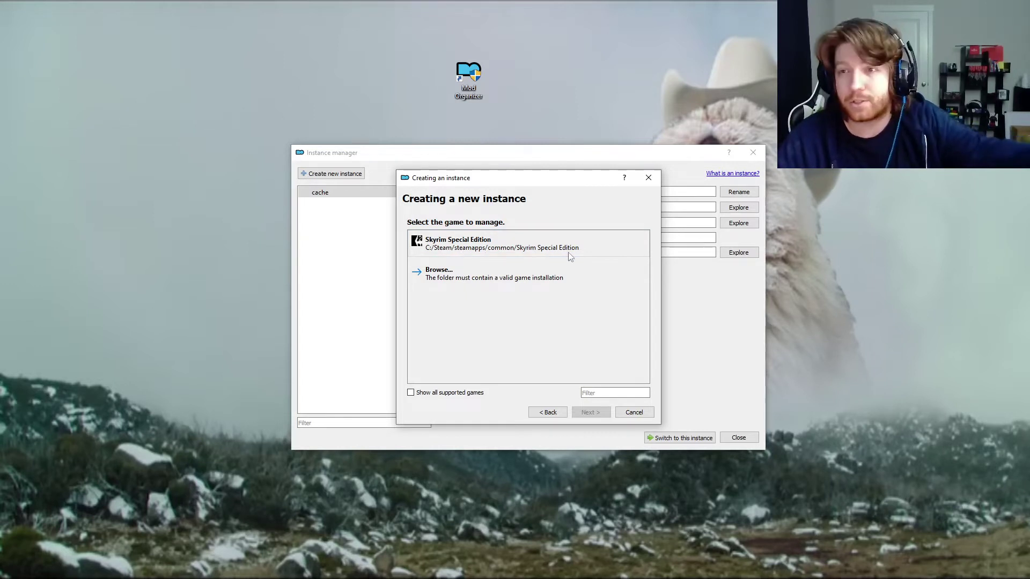
left_click(494, 245)
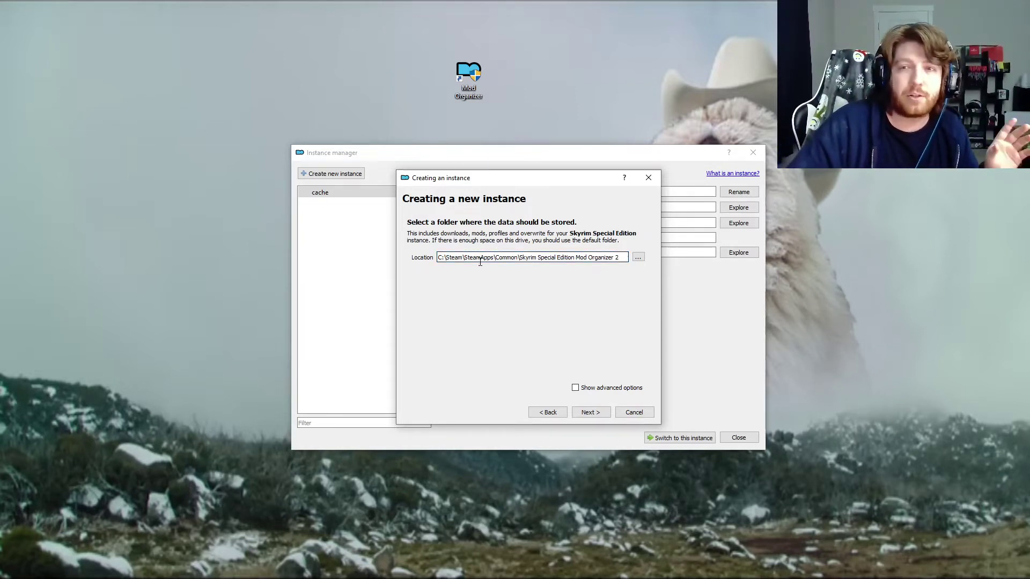
- Browse to C:\Steam\SteamApps\Common and select the Skyrim Special Edition Mod Organizer 2 folder as the instance's data location
left_click(638, 257)
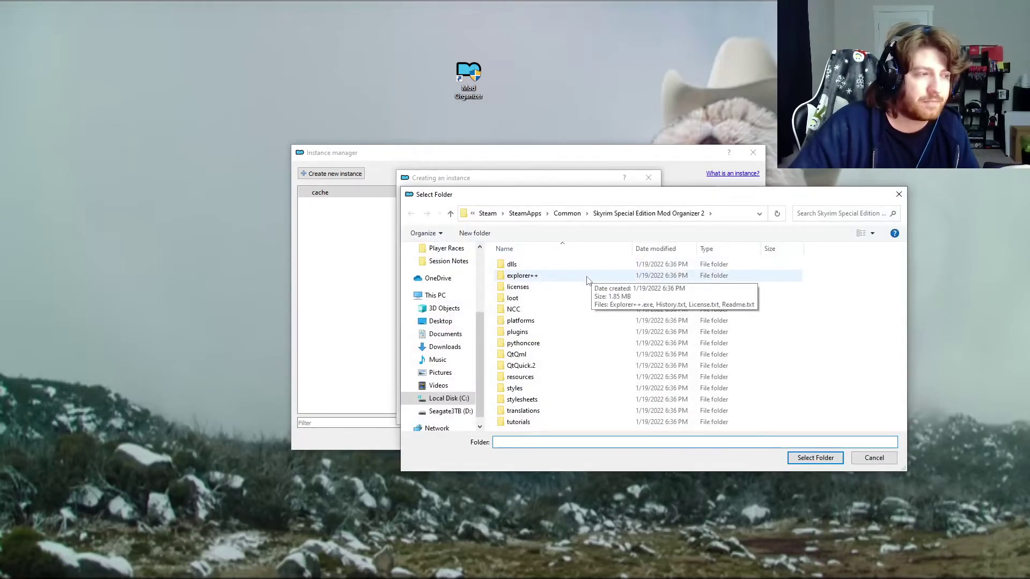
left_click(488, 213)
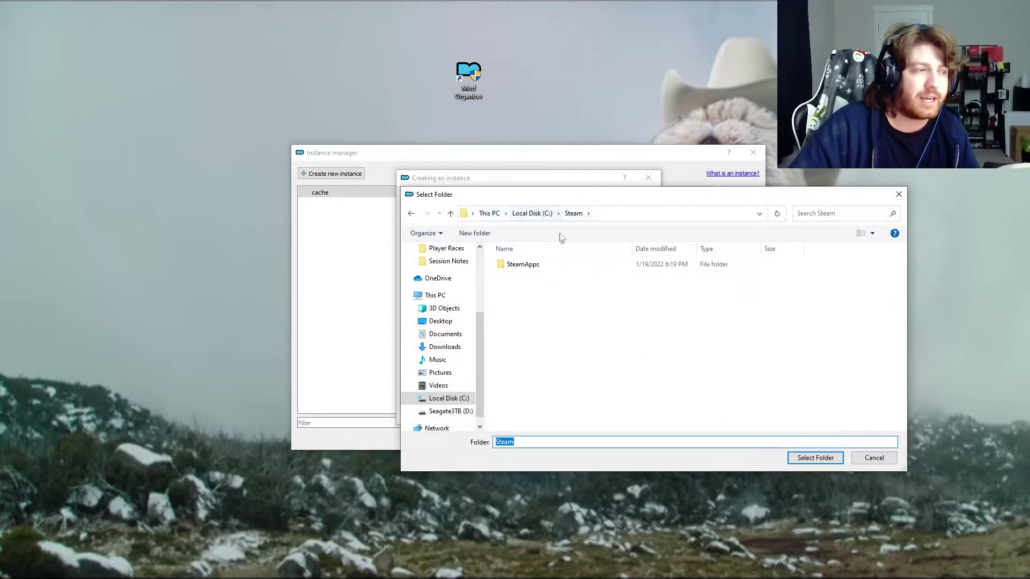
double_click(523, 265)
double_click(536, 265)
scroll(547, 279, "down", 10)
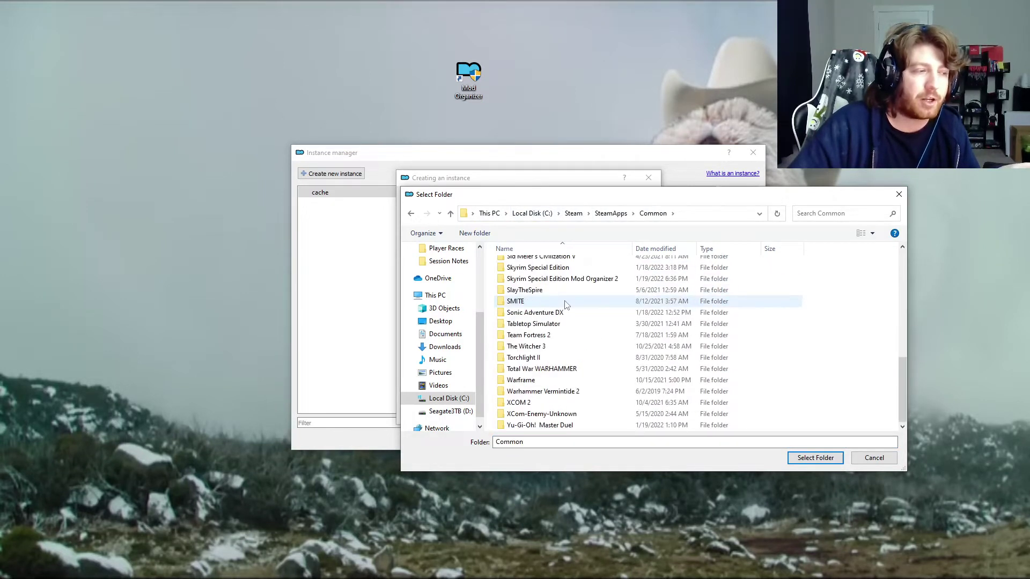
double_click(593, 286)
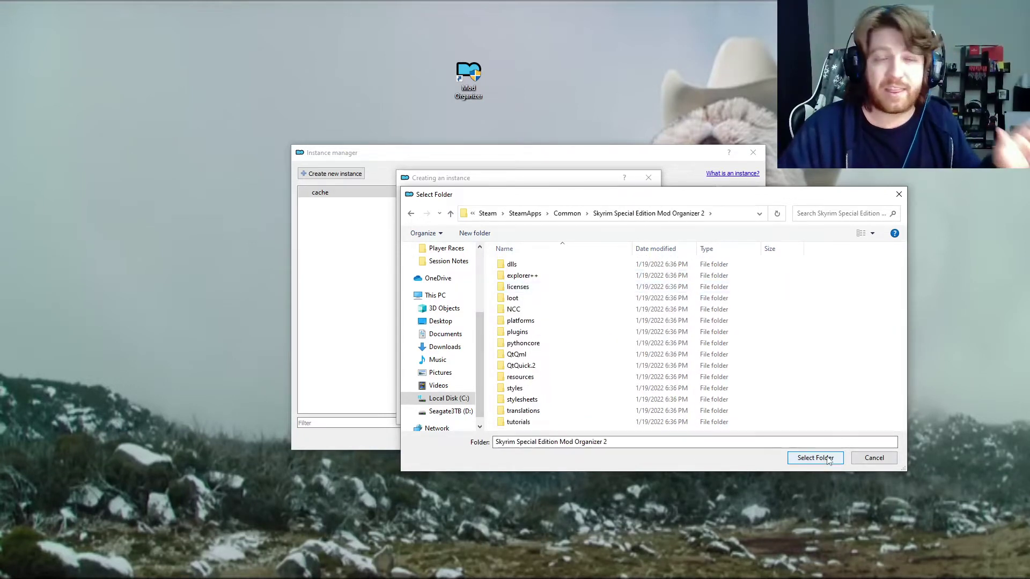
left_click(450, 213)
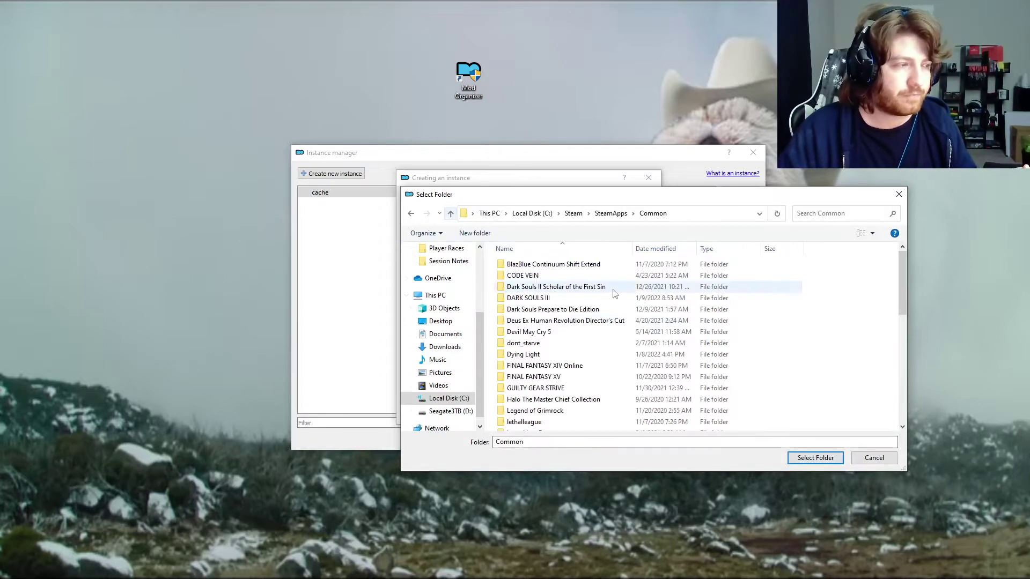
scroll(590, 370, "down", 9)
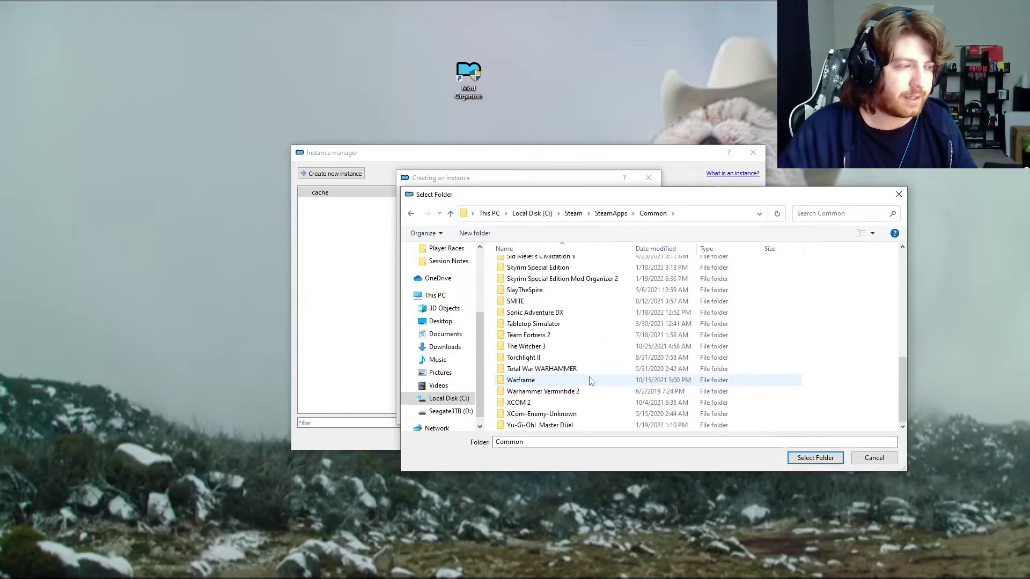
left_click(594, 279)
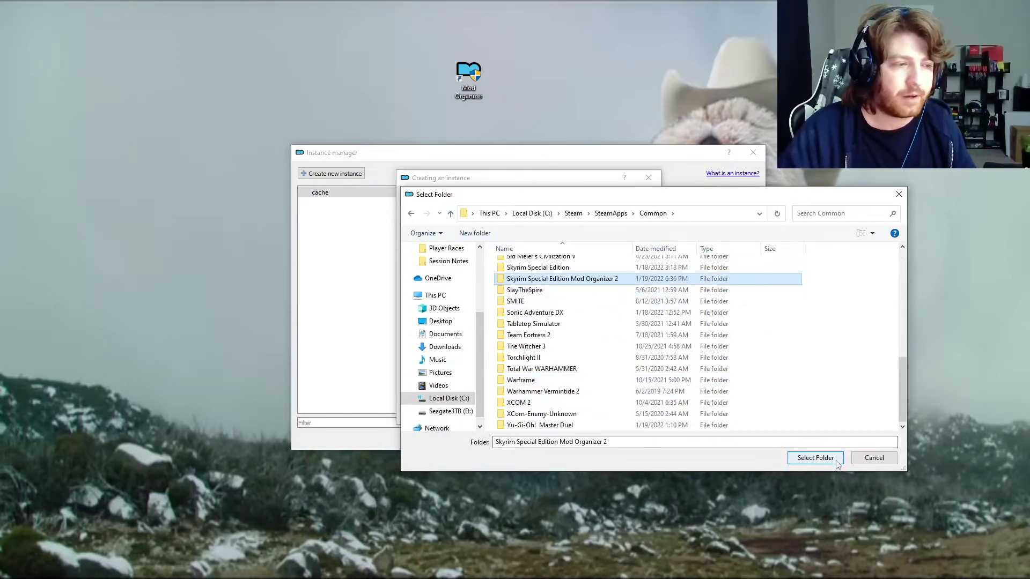
left_click(815, 458)
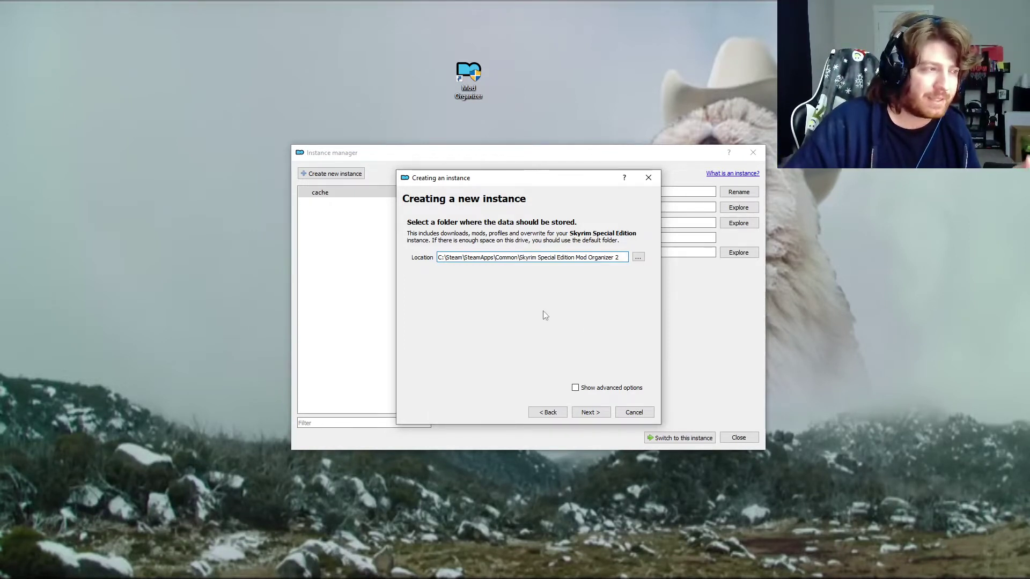
- Check the advanced folder options without changing them, then finish and launch the portable instance without linking a Nexus account
left_click(585, 390)
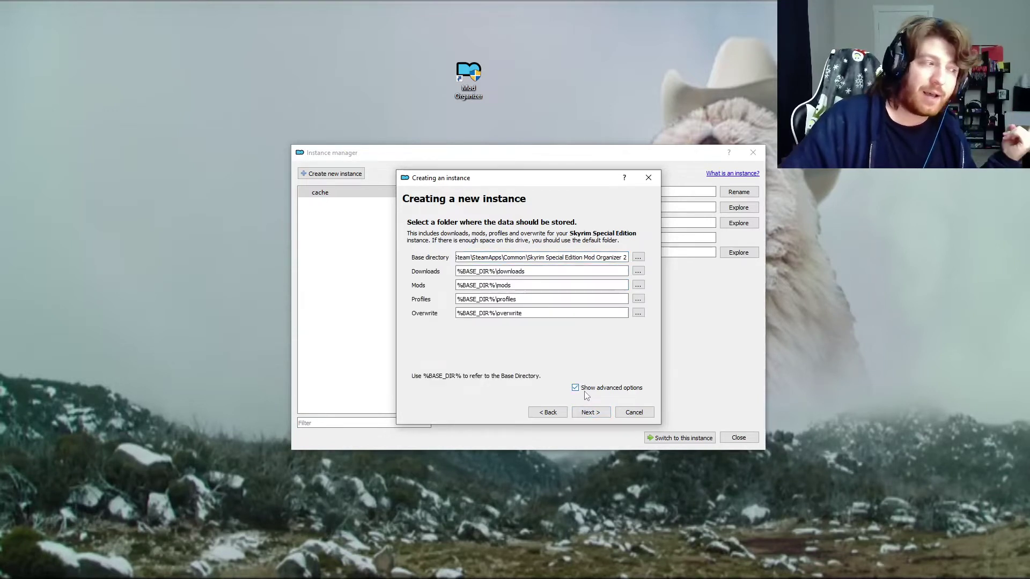
left_click(585, 392)
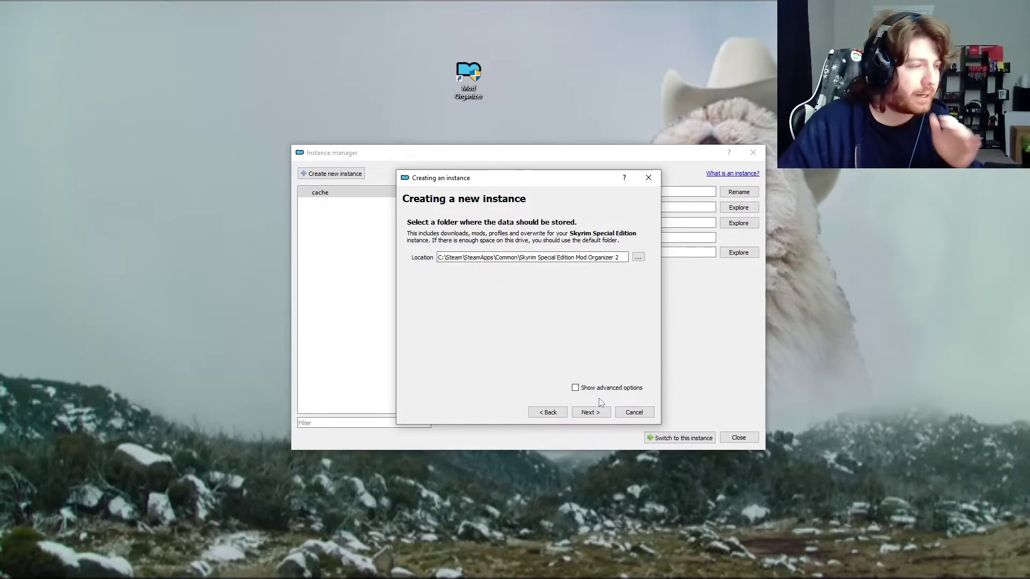
left_click(590, 412)
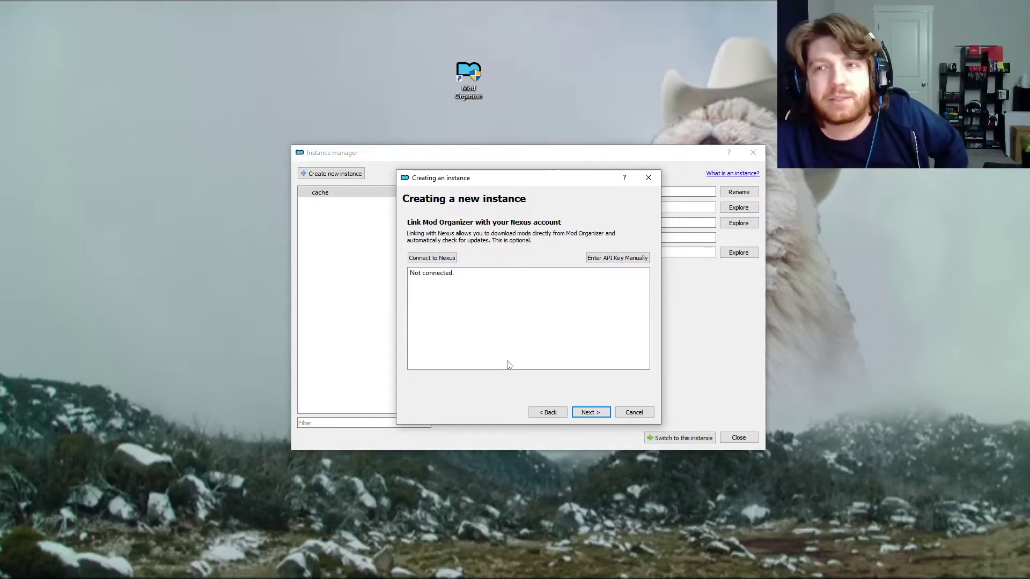
left_click(590, 413)
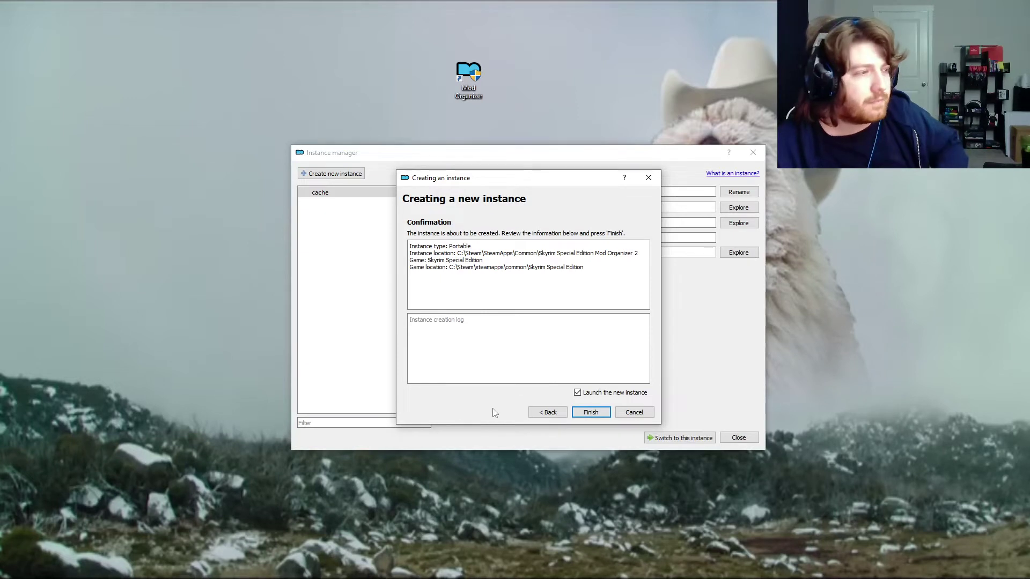
left_click(588, 415)
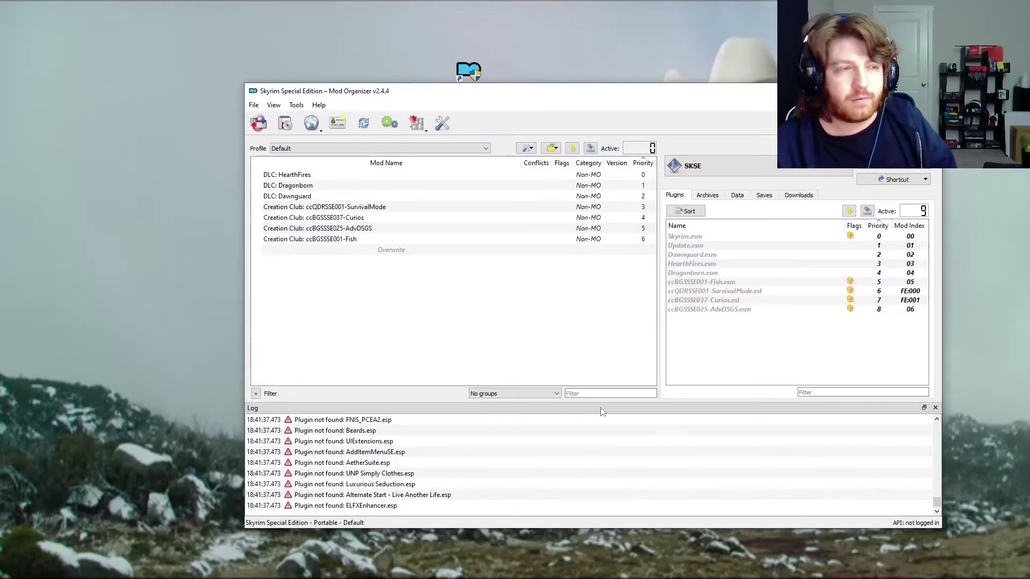
left_click_drag(547, 97, 523, 96)
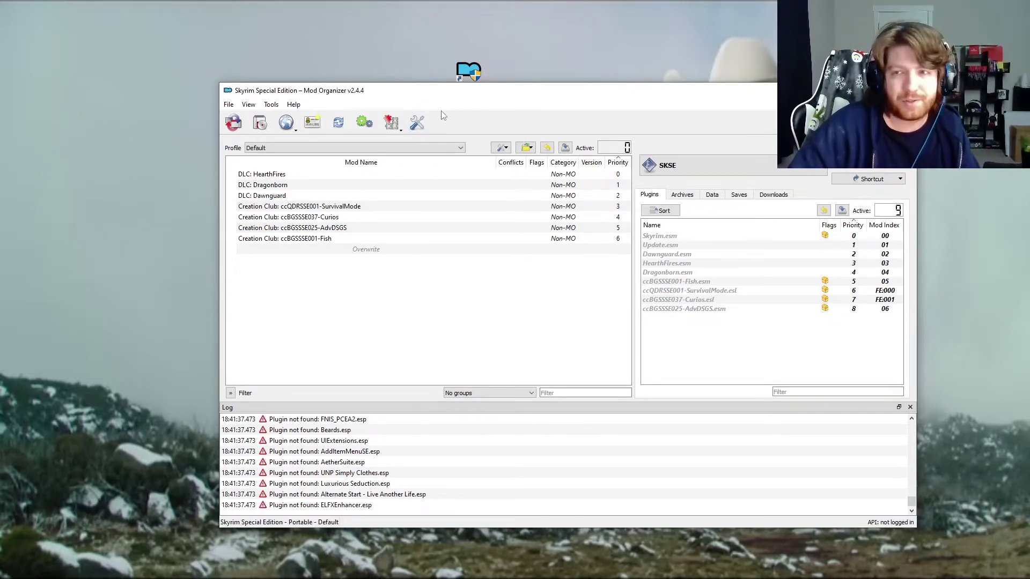
- Set the interface theme style to dark in the settings and close the log pane
left_click(416, 123)
left_click(401, 167)
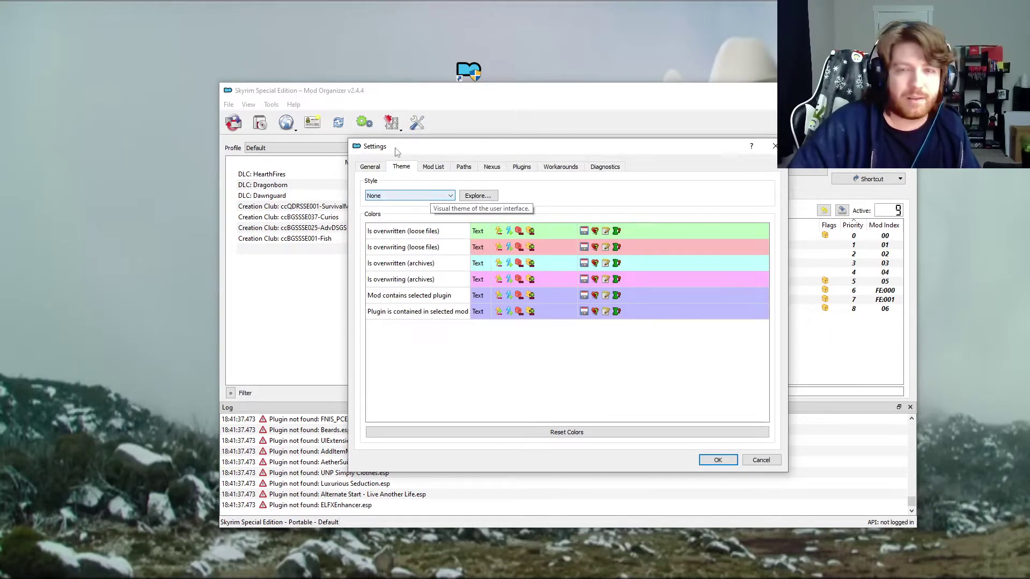
left_click(393, 196)
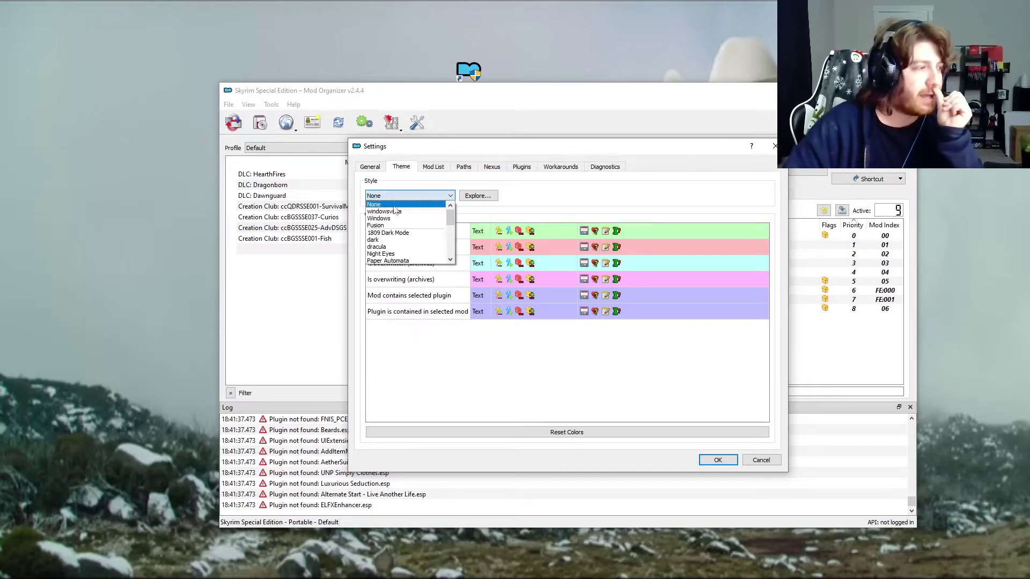
left_click(387, 241)
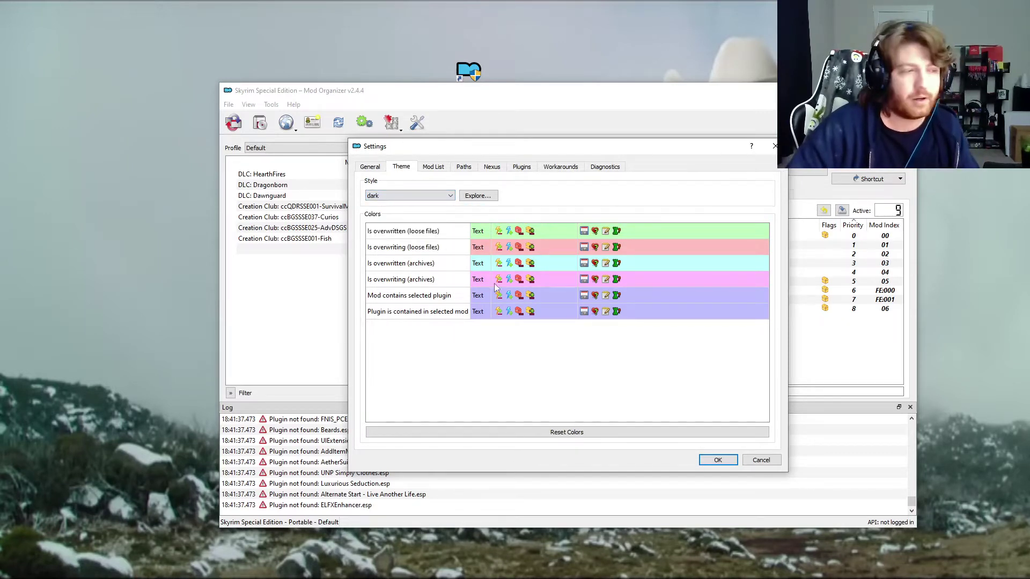
left_click(718, 461)
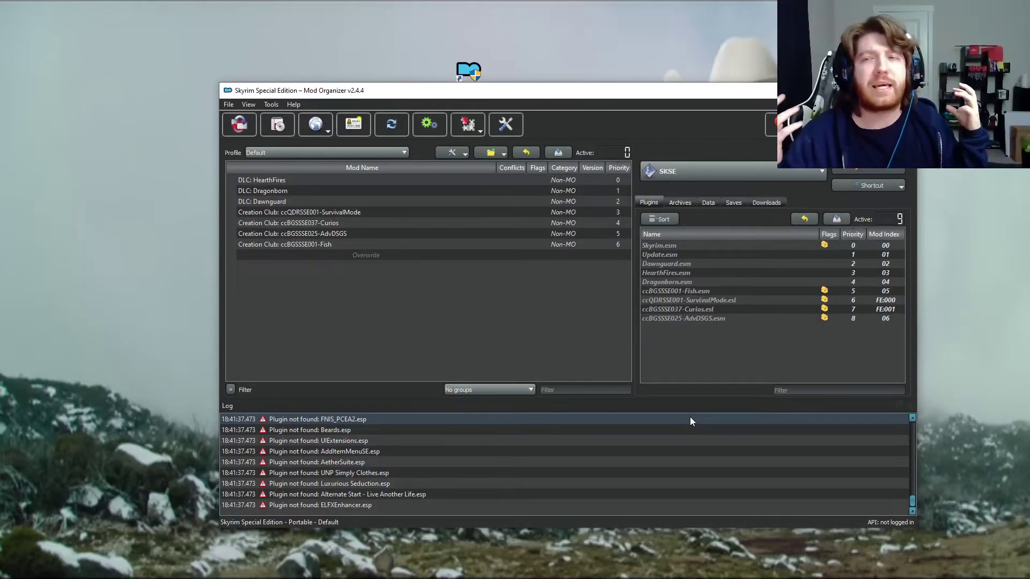
left_click(906, 404)
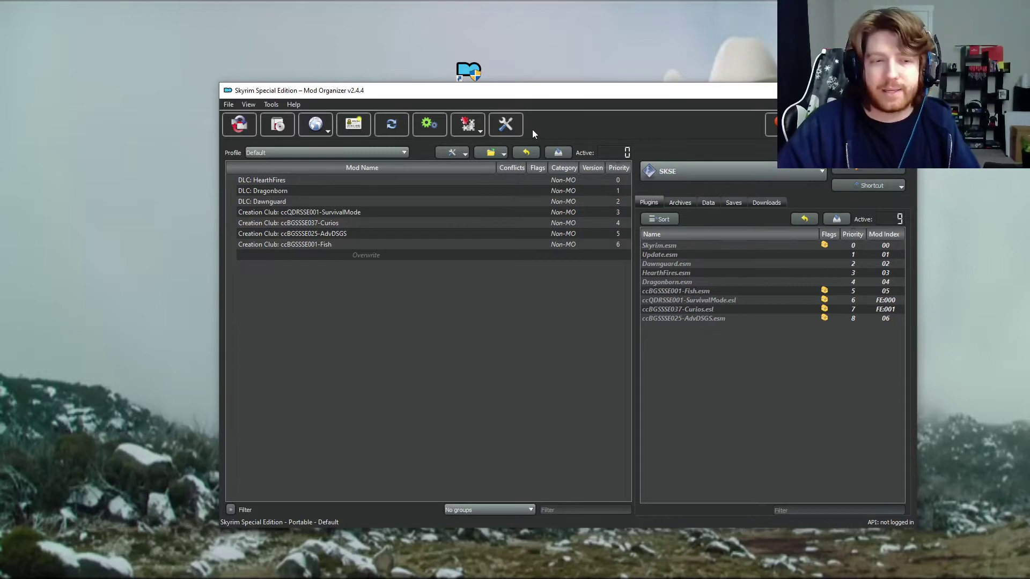
- Try the dracula style as the interface theme
left_click(506, 125)
left_click(424, 197)
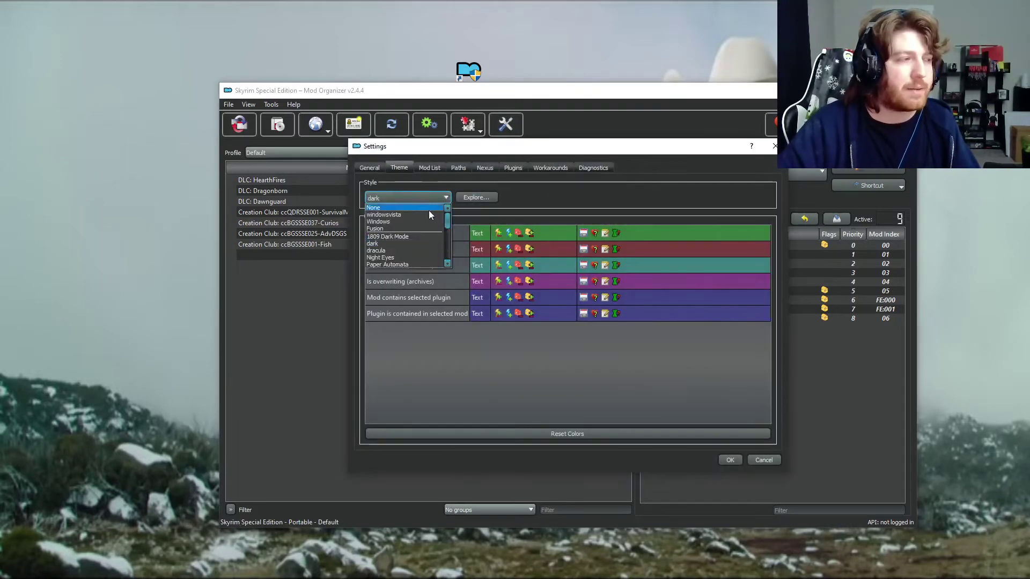
left_click(413, 250)
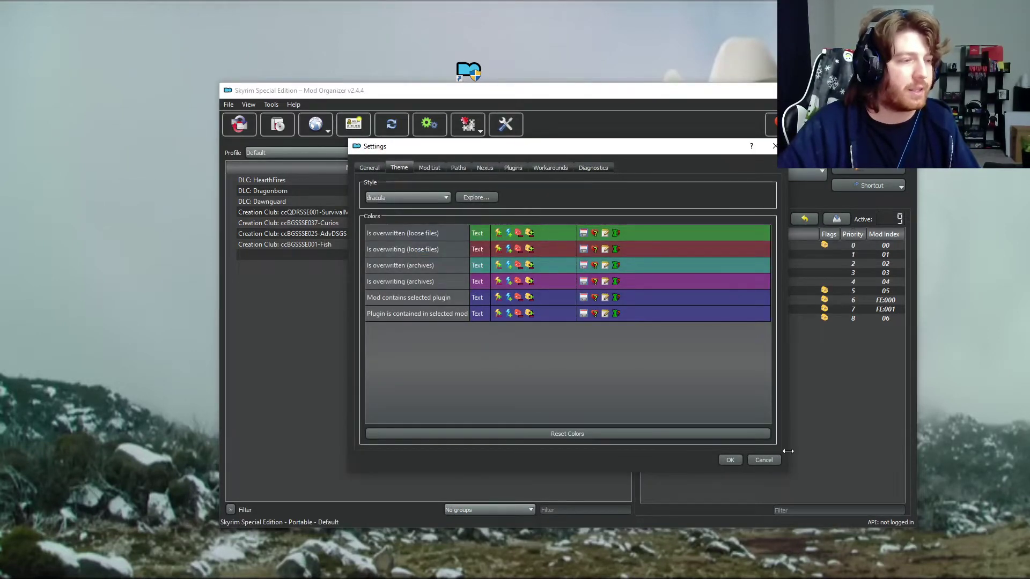
left_click(730, 460)
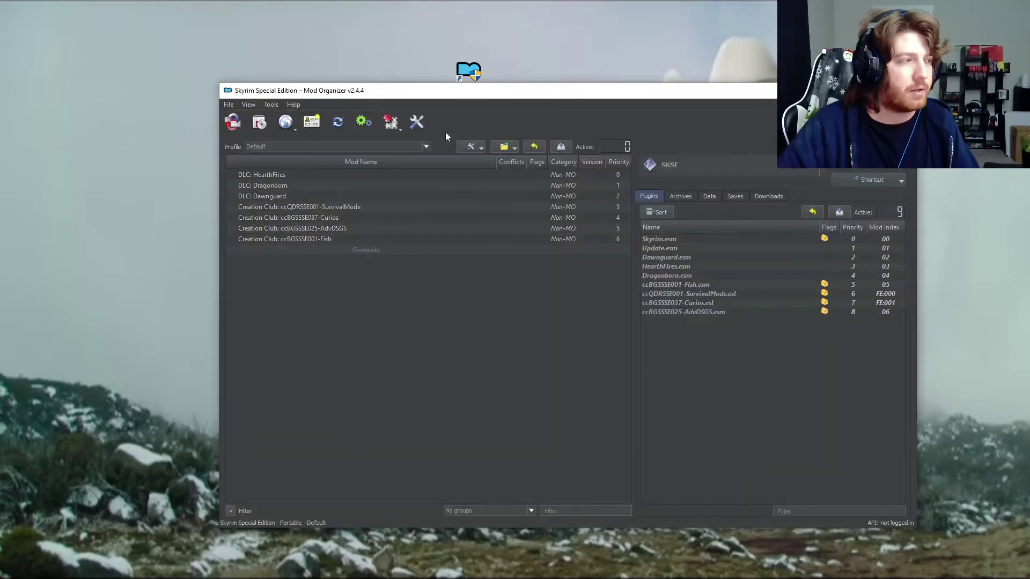
- Change the interface theme to the Night Eyes style to preview it
left_click(416, 121)
left_click(414, 192)
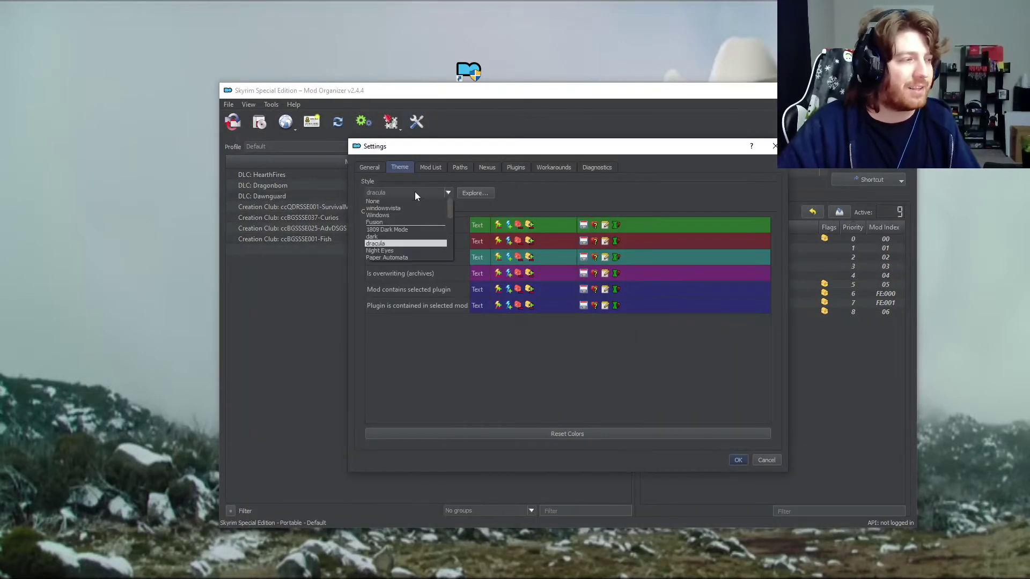
left_click(401, 250)
left_click(737, 460)
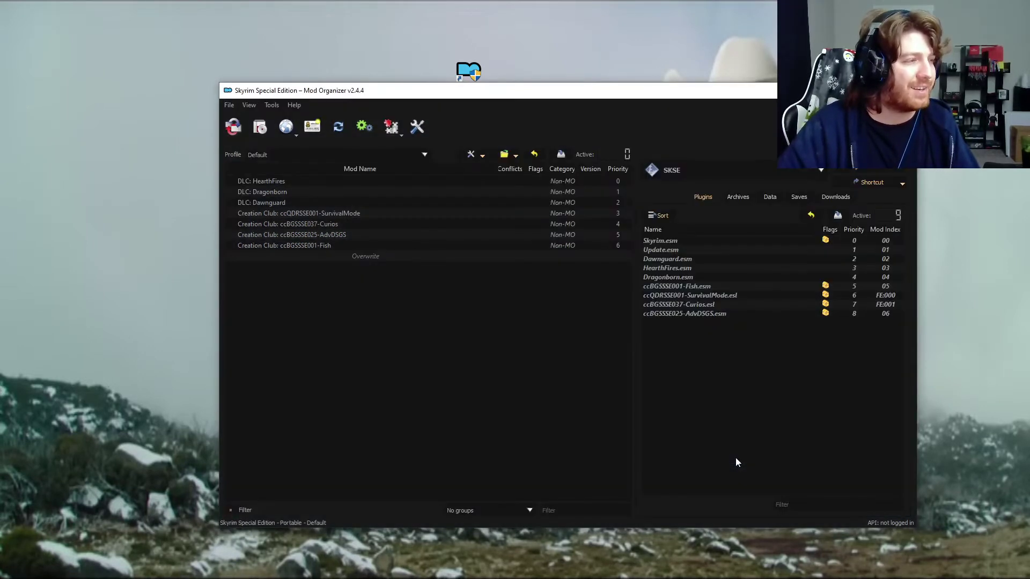
- Apply the Paper Automata style to the interface to preview it
left_click(414, 126)
left_click(417, 126)
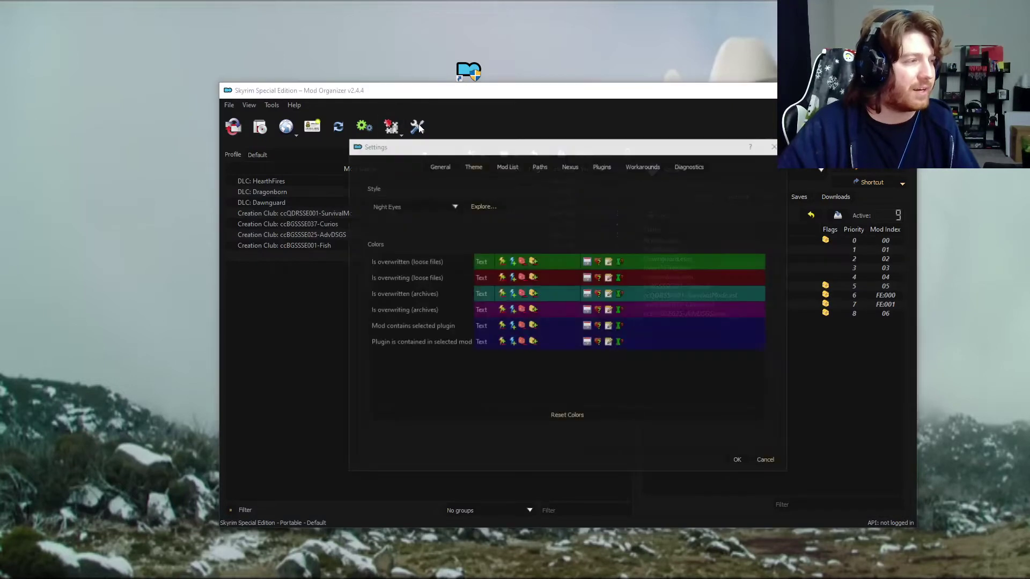
left_click(417, 205)
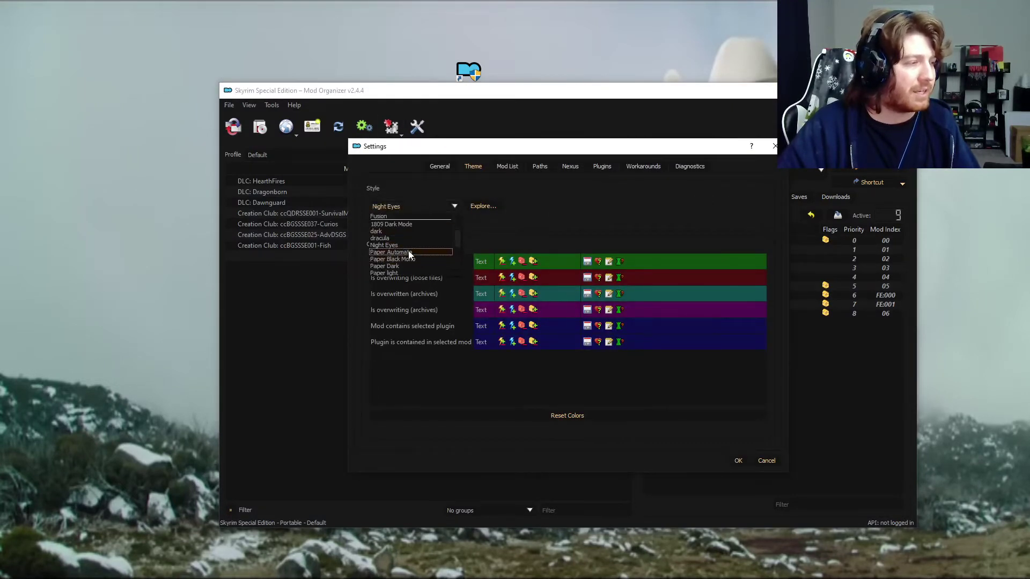
left_click(419, 273)
left_click(736, 459)
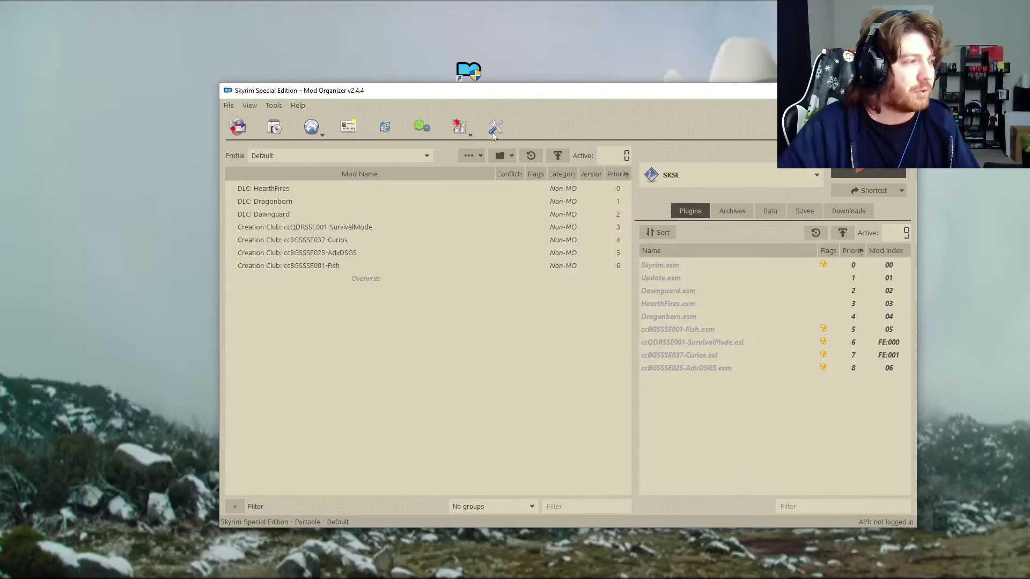
- Switch the interface theme from Paper Automata back to the dark style
left_click(496, 126)
left_click(434, 214)
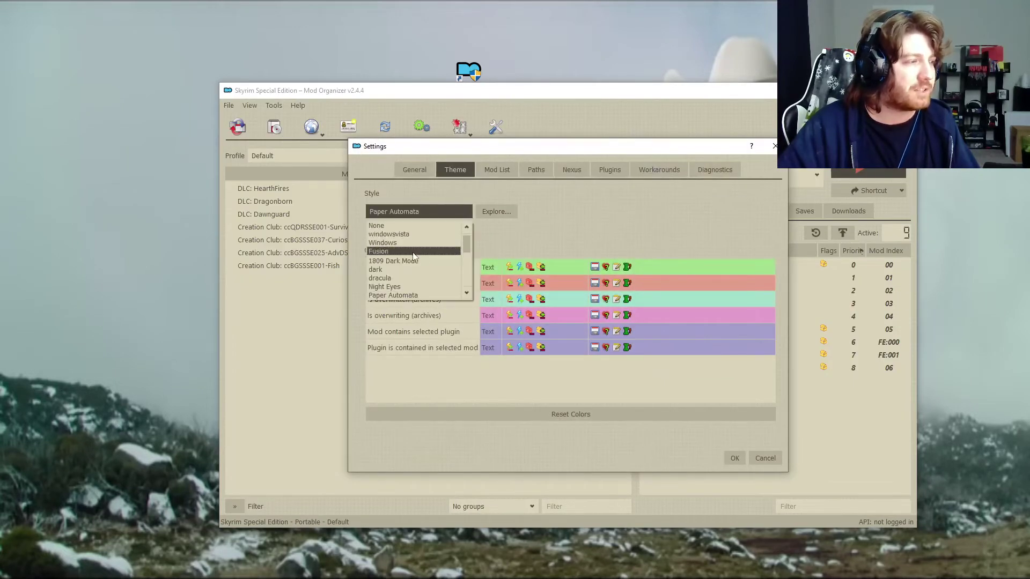
left_click(386, 269)
left_click(731, 460)
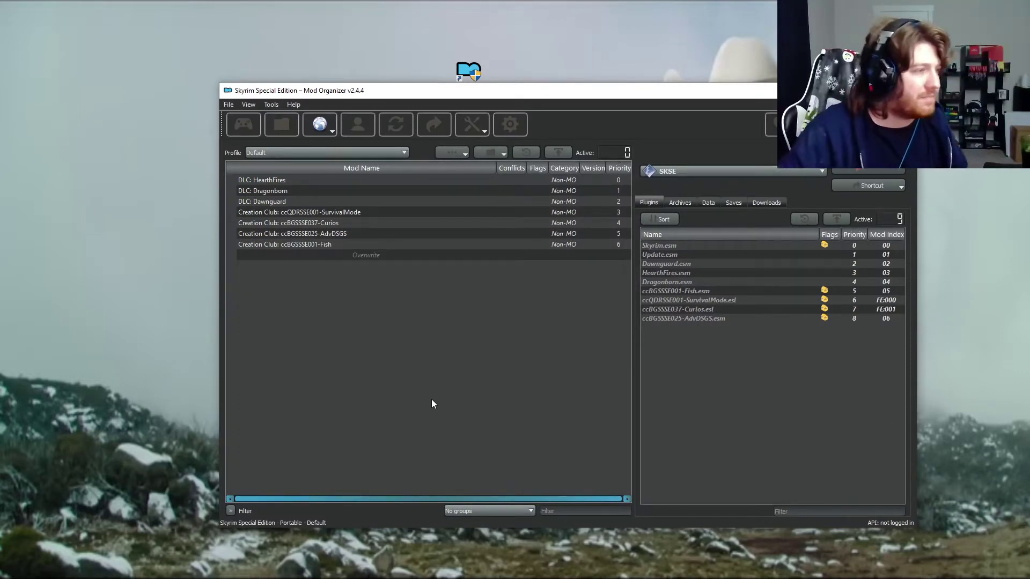
- Remove the custom interface theme by setting its style to None
left_click(508, 124)
left_click(402, 197)
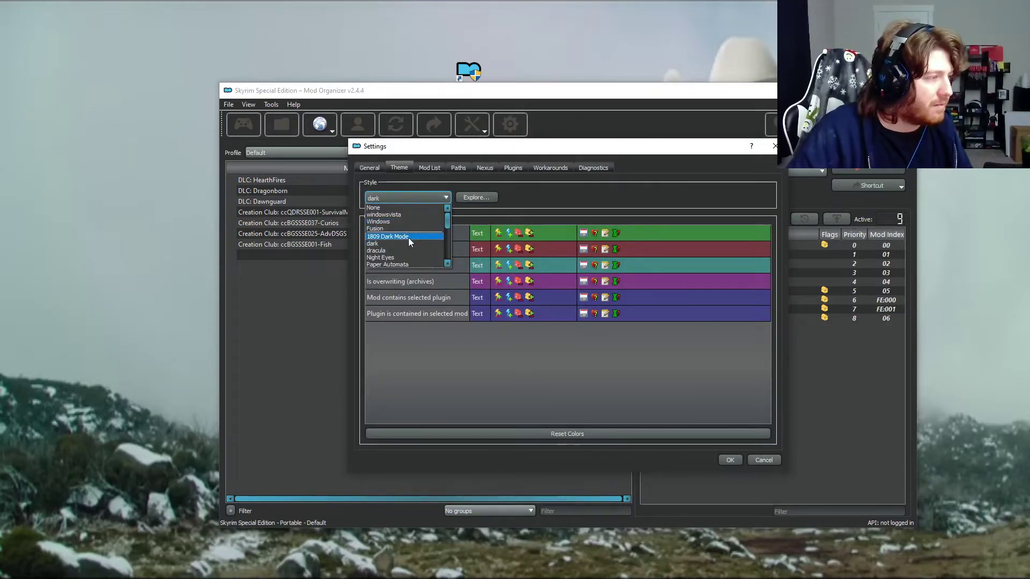
left_click(413, 197)
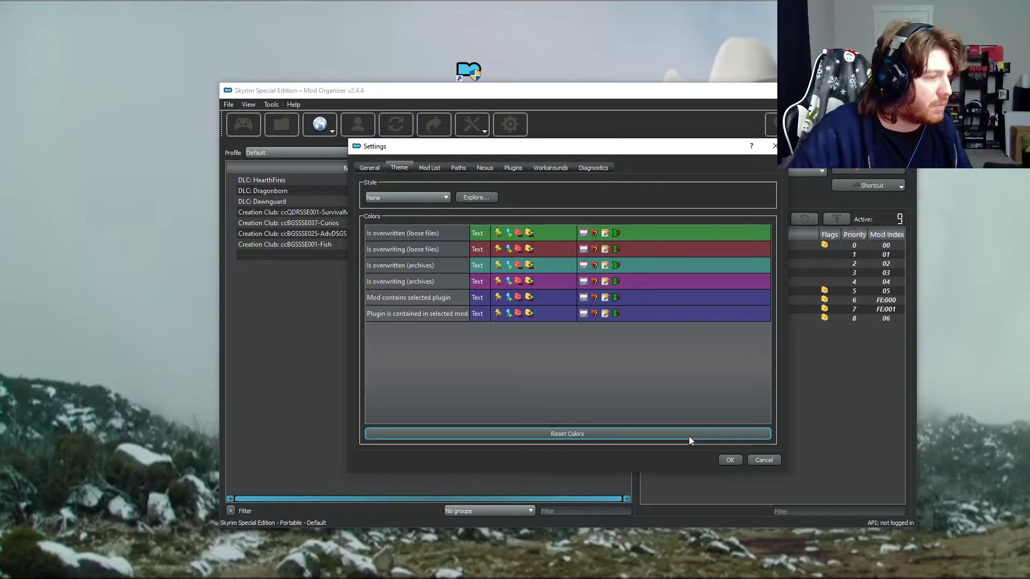
left_click(714, 453)
- Look through the available theme styles and choose dark again in place of None
left_click(422, 123)
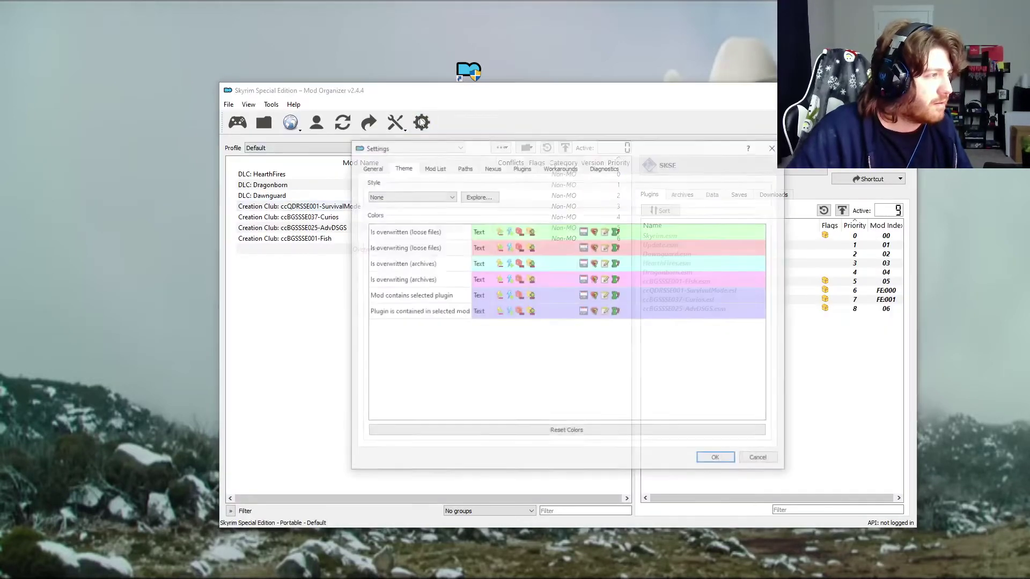
left_click(429, 199)
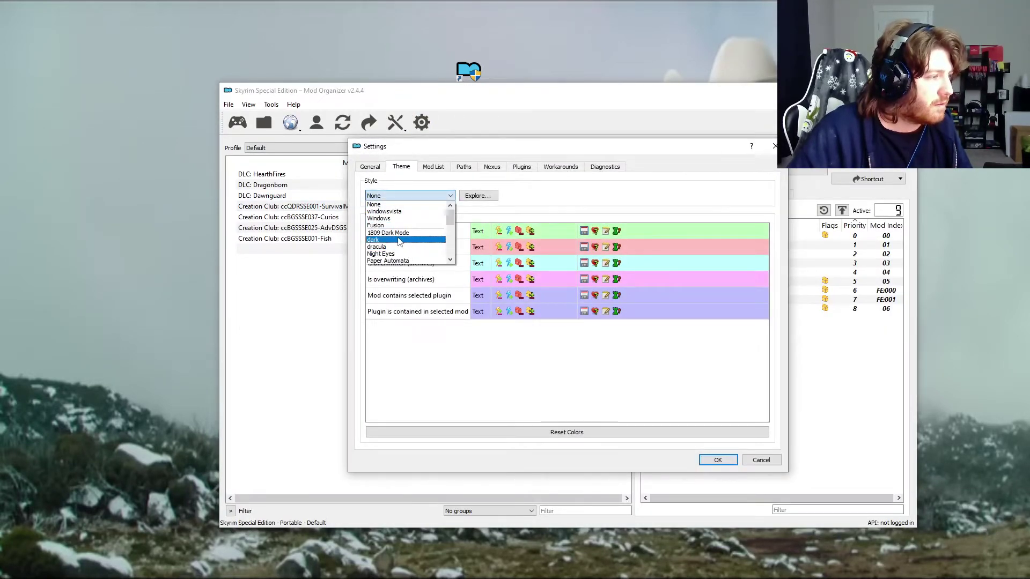
scroll(400, 243, "down", 1)
scroll(399, 242, "up", 1)
left_click(399, 240)
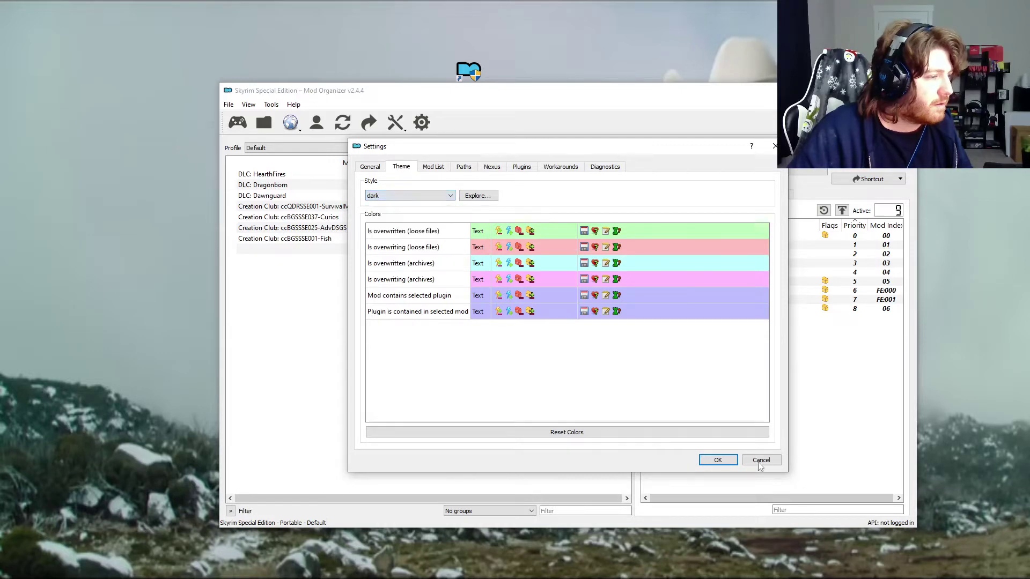
left_click(718, 459)
- Check the theme settings and reapply the dark style
left_click(512, 124)
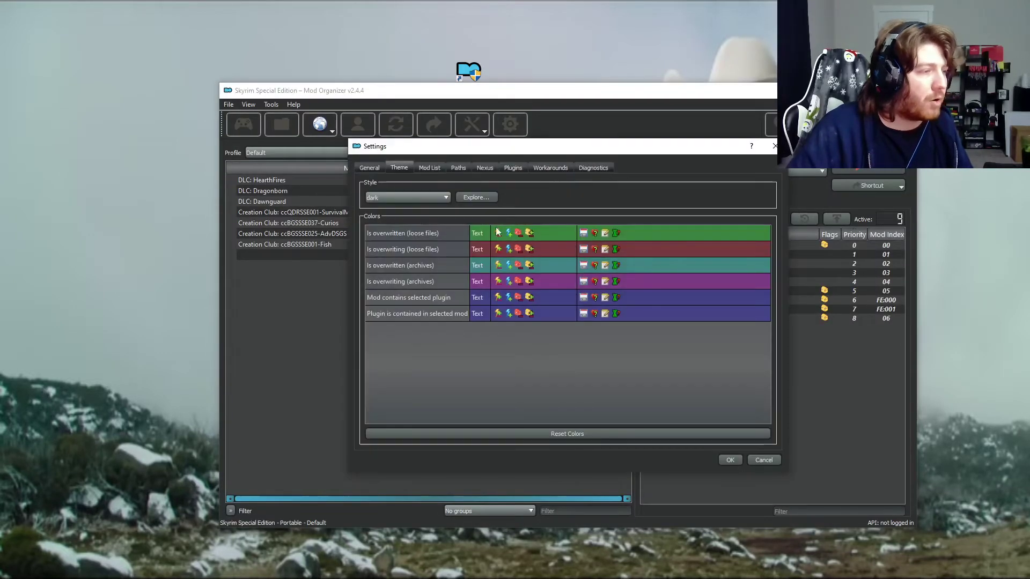
left_click(729, 461)
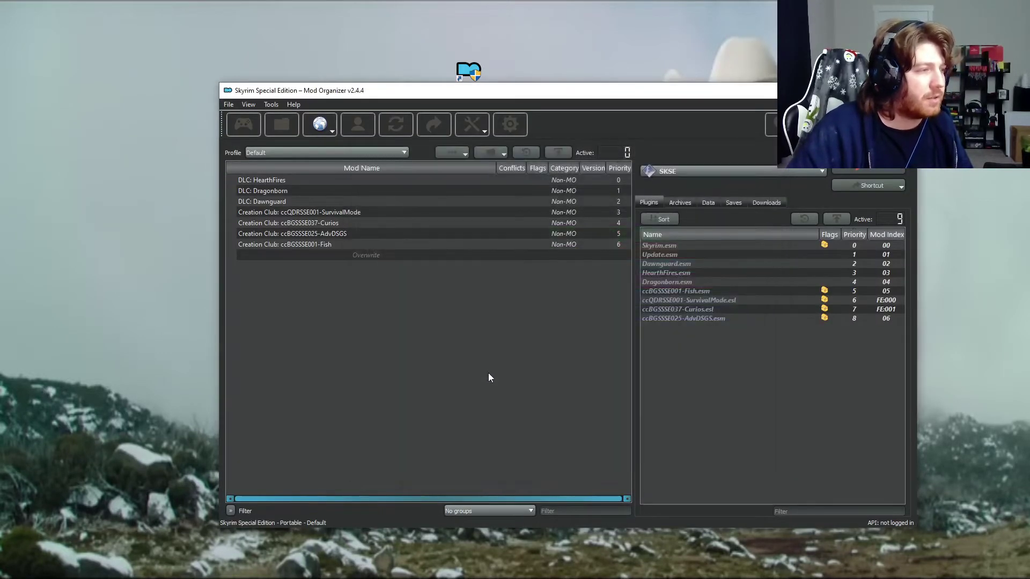
left_click(510, 124)
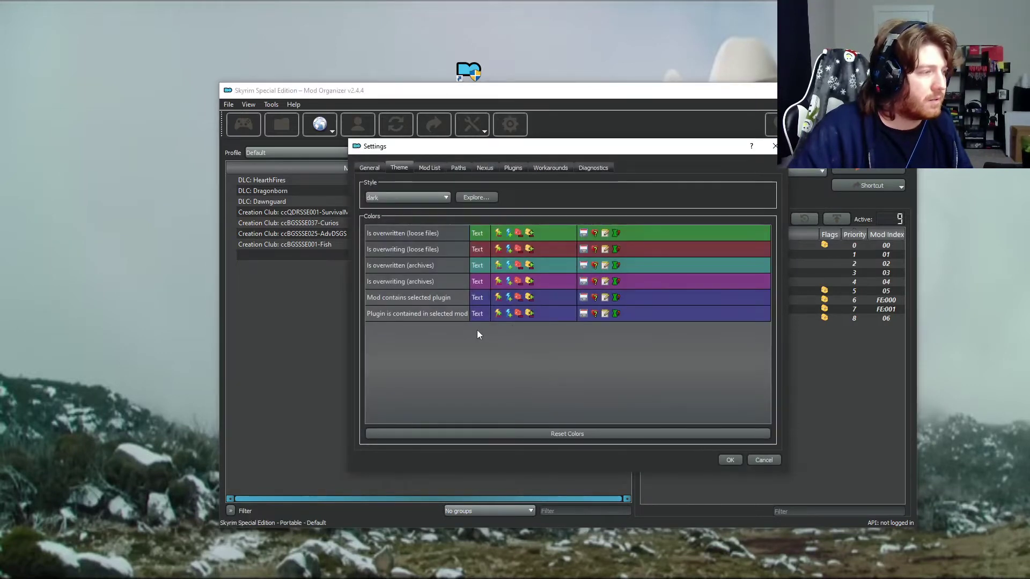
left_click(436, 194)
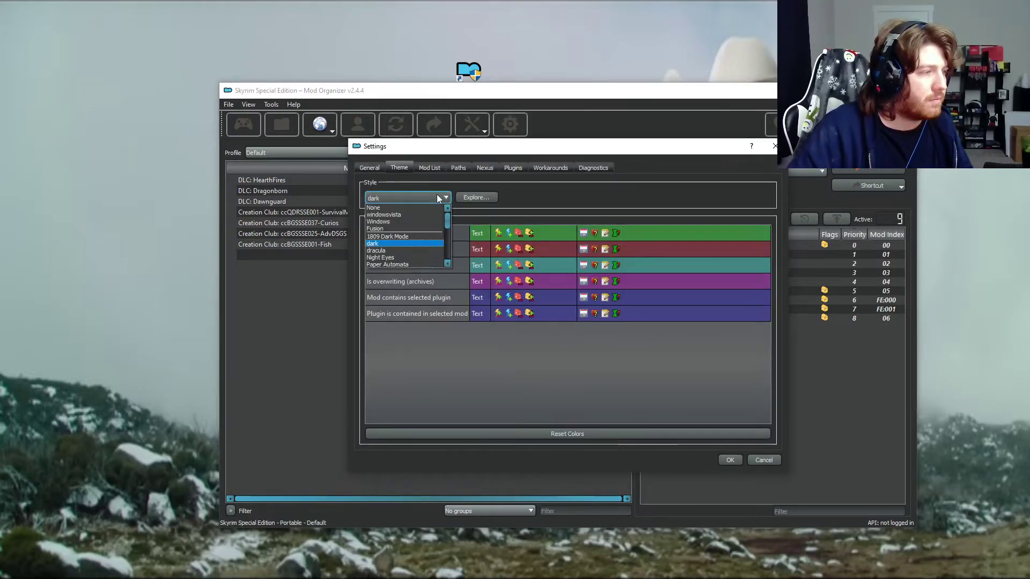
left_click(404, 242)
left_click(727, 456)
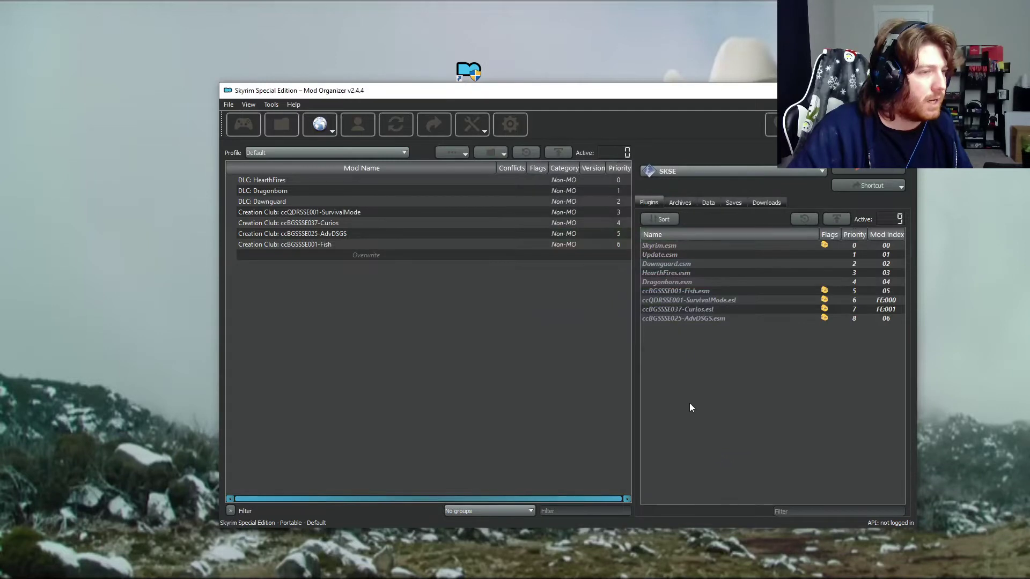
- Try the 1809 Dark Mode style as the interface theme
left_click(513, 122)
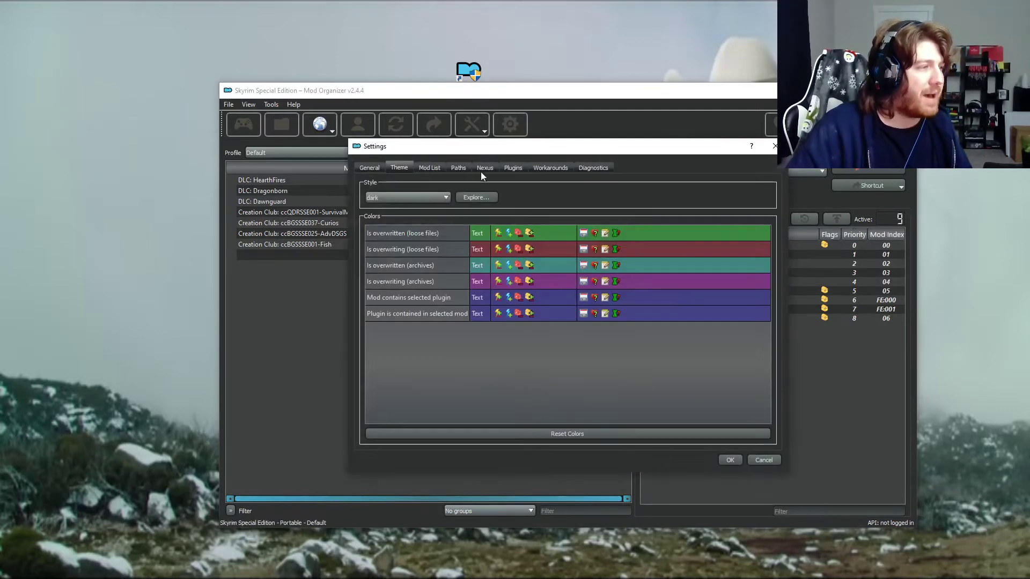
left_click(438, 198)
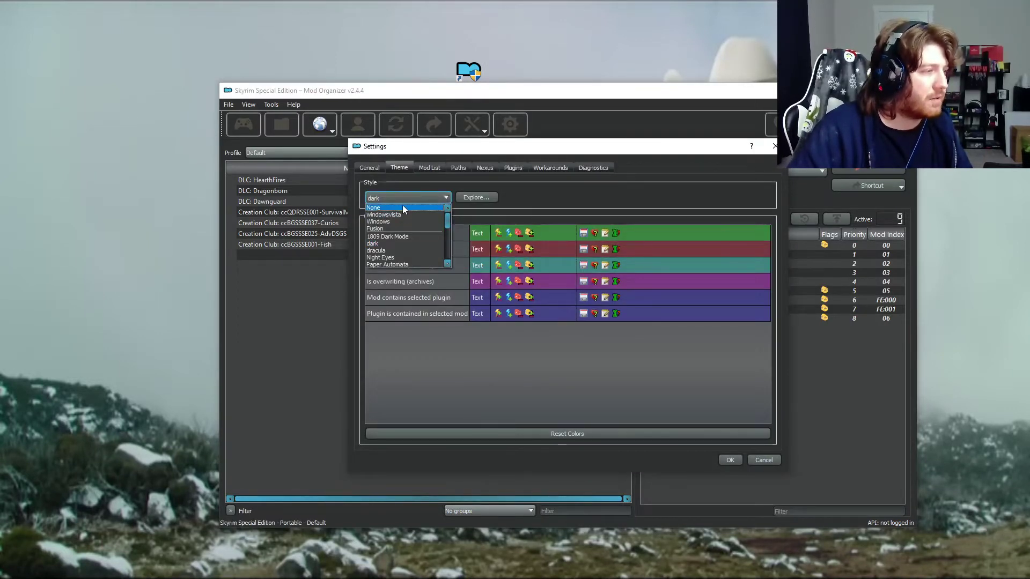
left_click(392, 237)
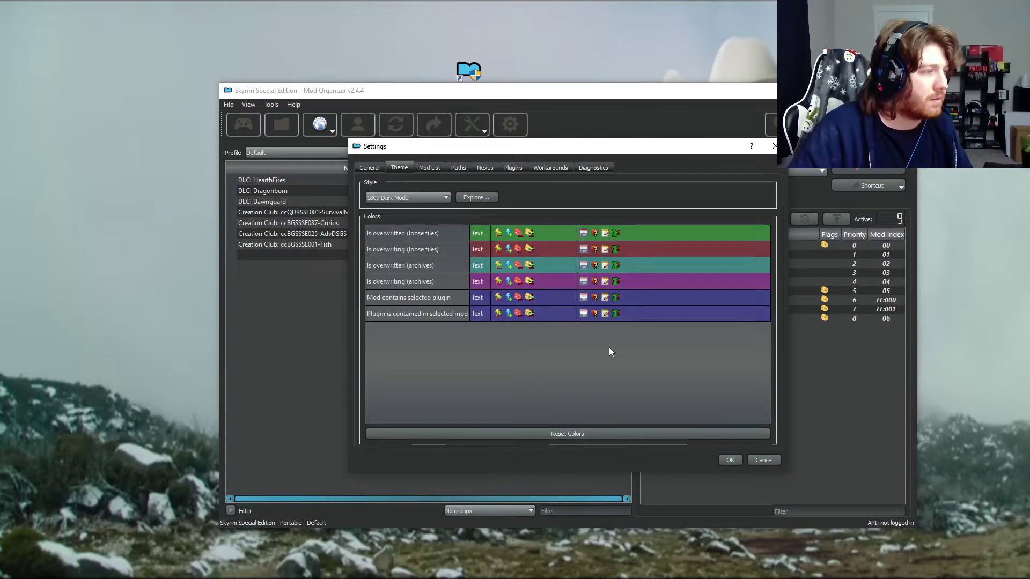
left_click(731, 460)
- Replace the 1809 Dark Mode theme with the dark style
left_click(466, 127)
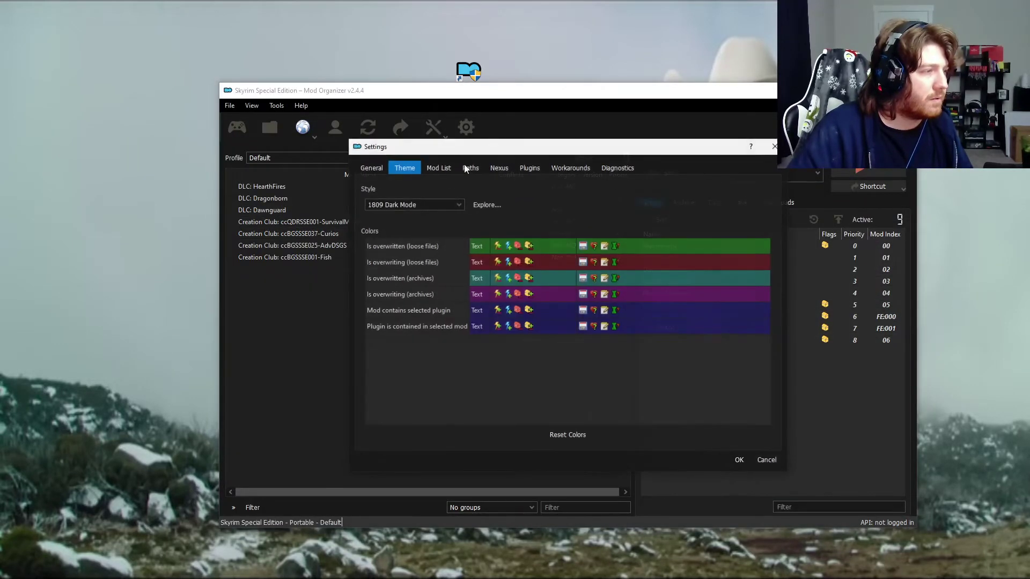
left_click(420, 203)
left_click(399, 257)
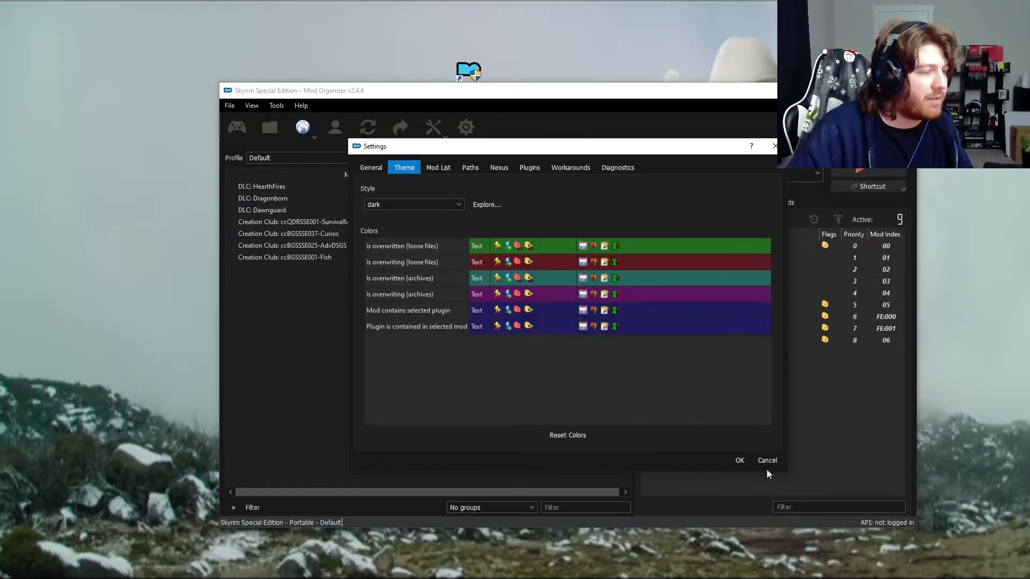
left_click(740, 461)
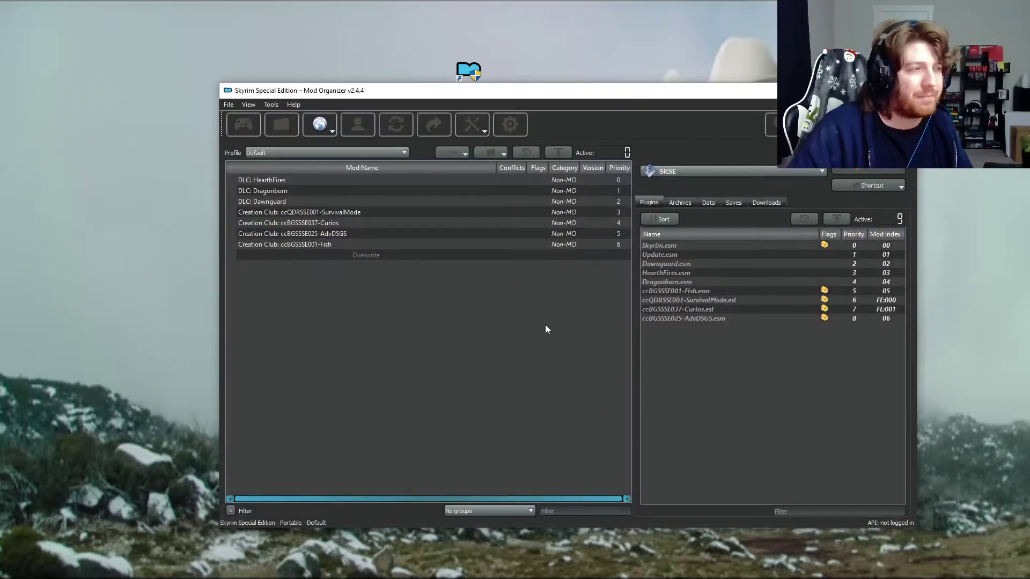
- Browse the full list of theme styles and apply windowsvista to the interface
left_click(501, 122)
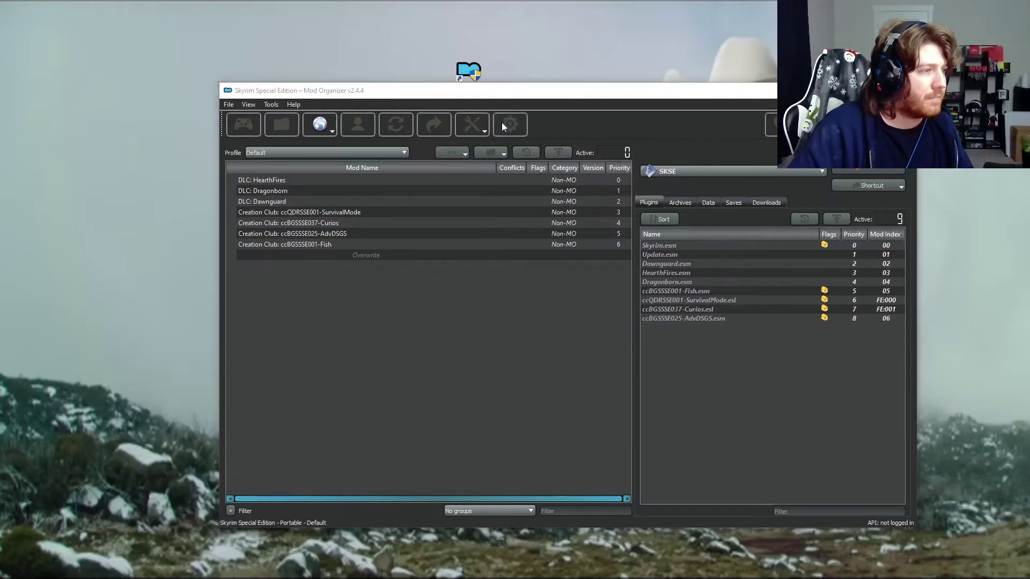
left_click(417, 198)
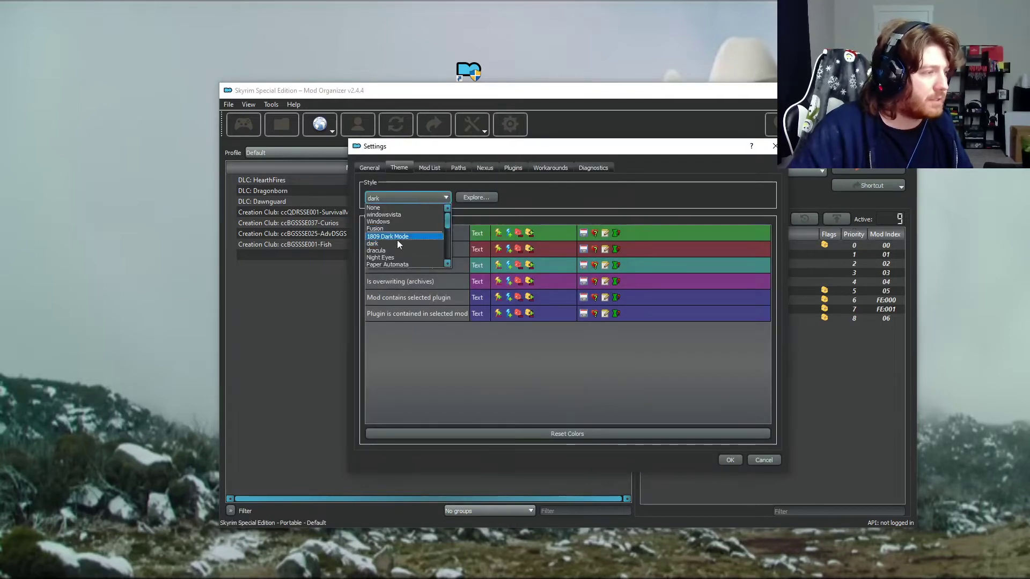
scroll(396, 248, "down", 6)
scroll(399, 254, "up", 6)
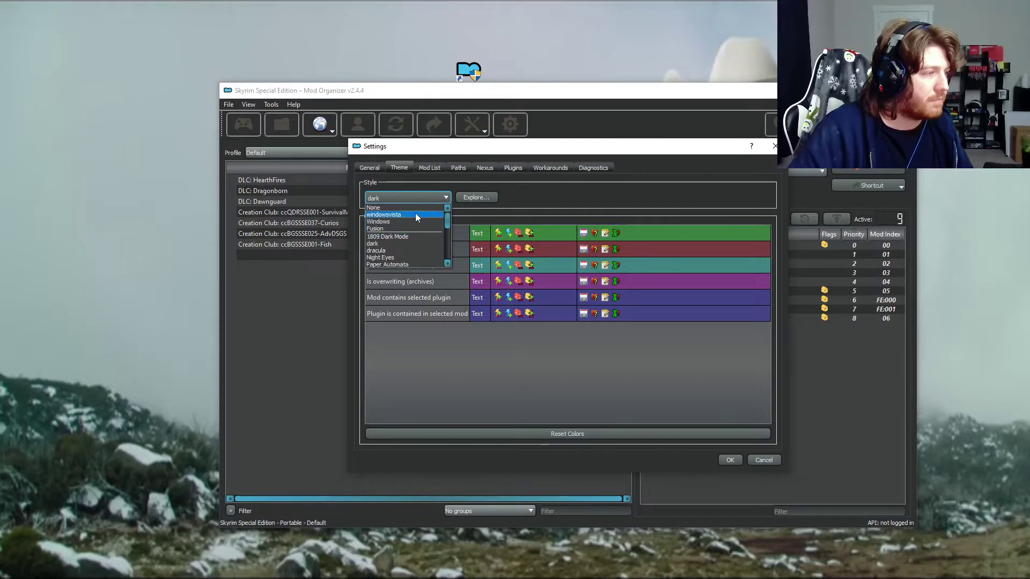
left_click(416, 215)
left_click(730, 460)
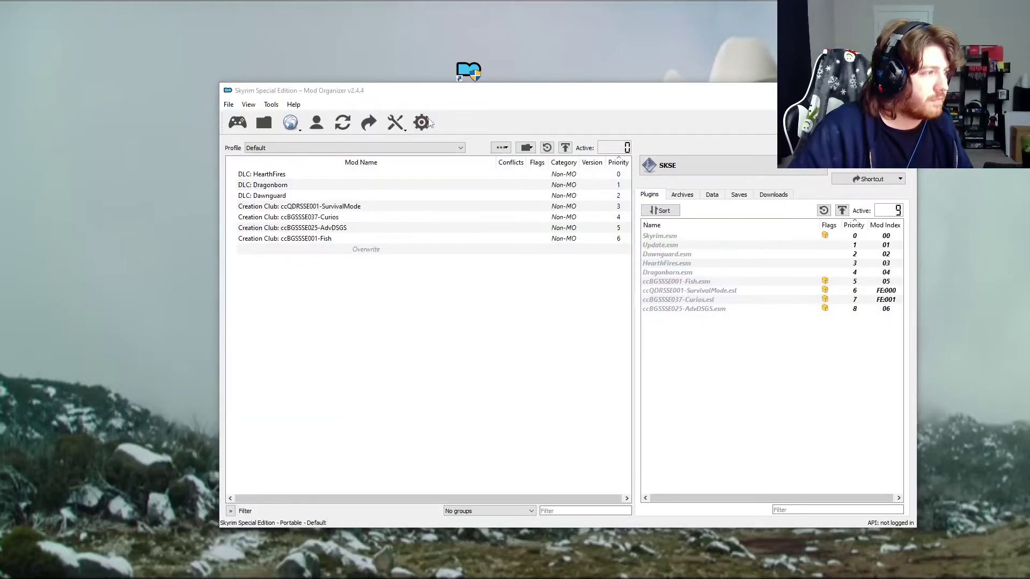
- Try the None style as the interface theme
left_click(421, 122)
left_click(413, 196)
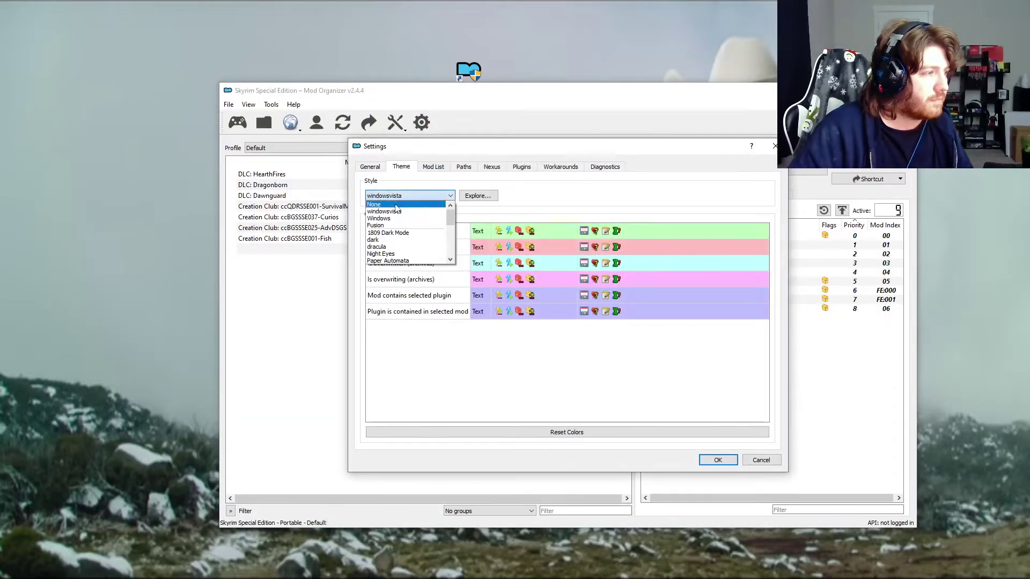
left_click(408, 204)
left_click(725, 461)
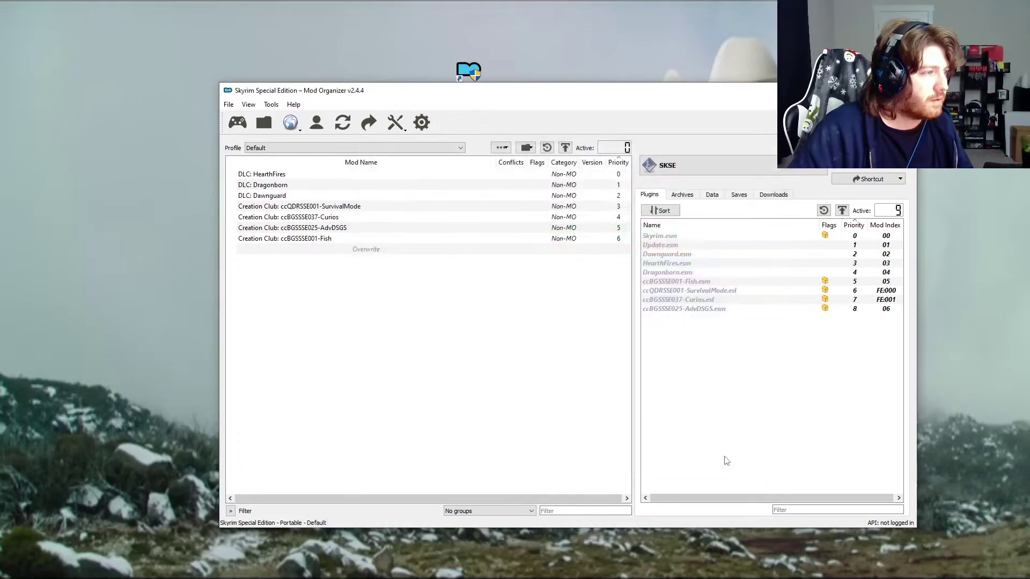
- Set the interface theme style to dark and confirm the settings
left_click(421, 122)
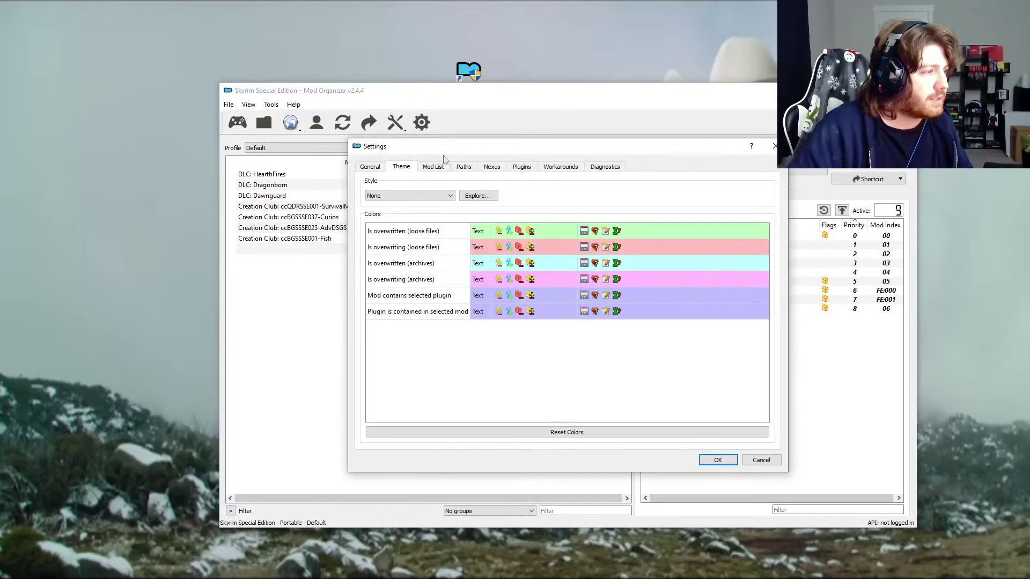
left_click(448, 198)
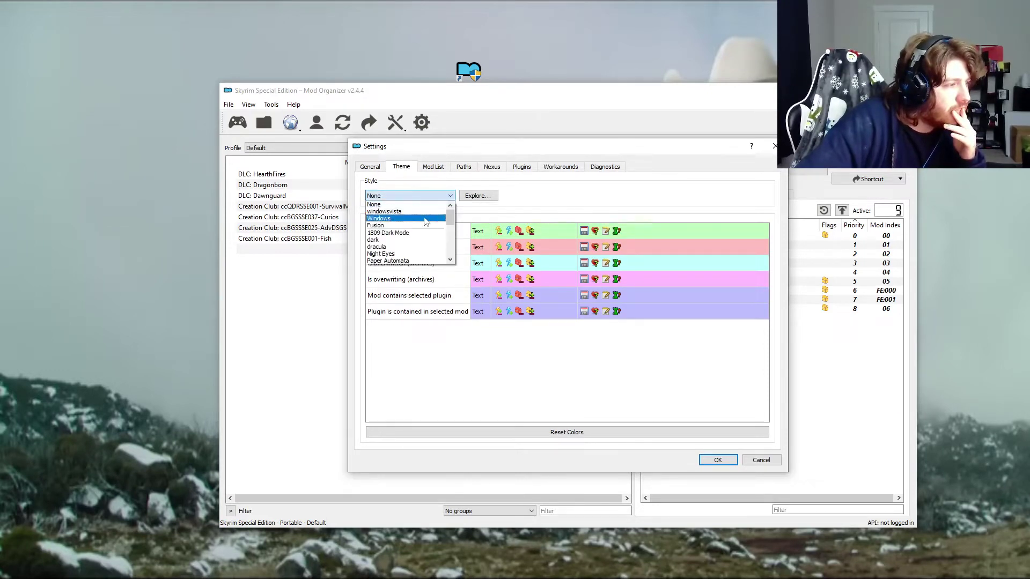
left_click(402, 238)
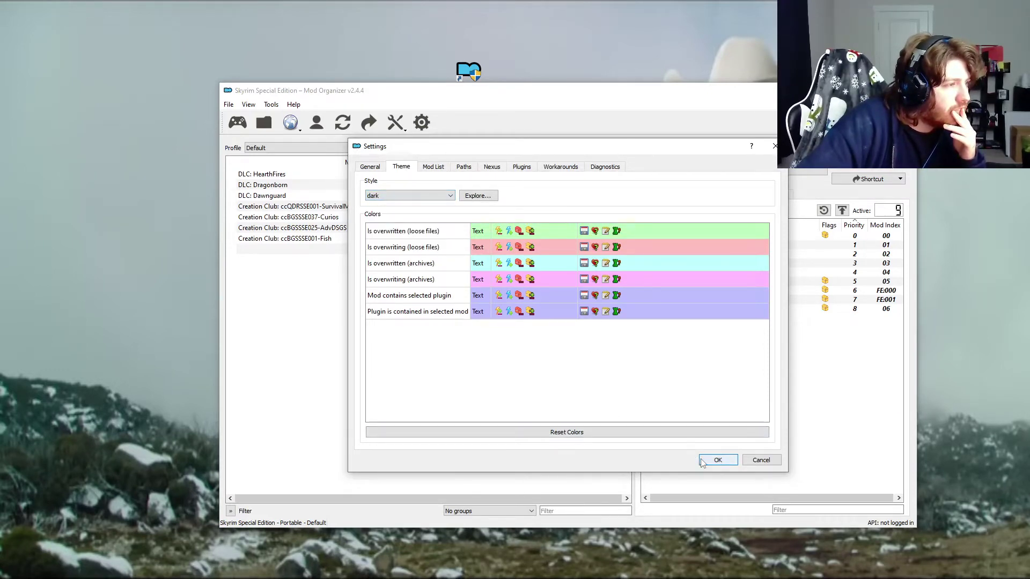
left_click(718, 460)
left_click(479, 132)
left_click(522, 127)
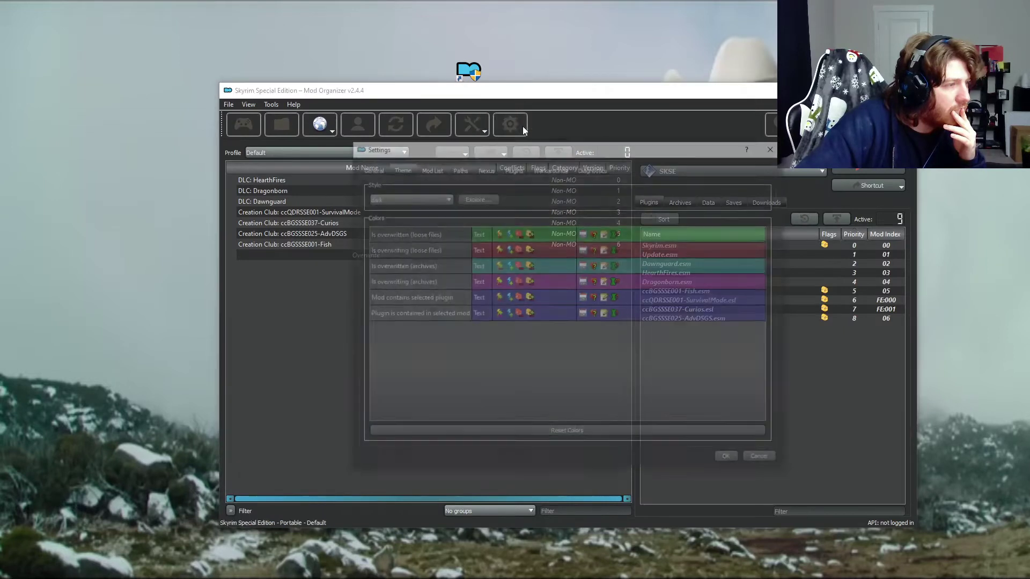
key("Escape")
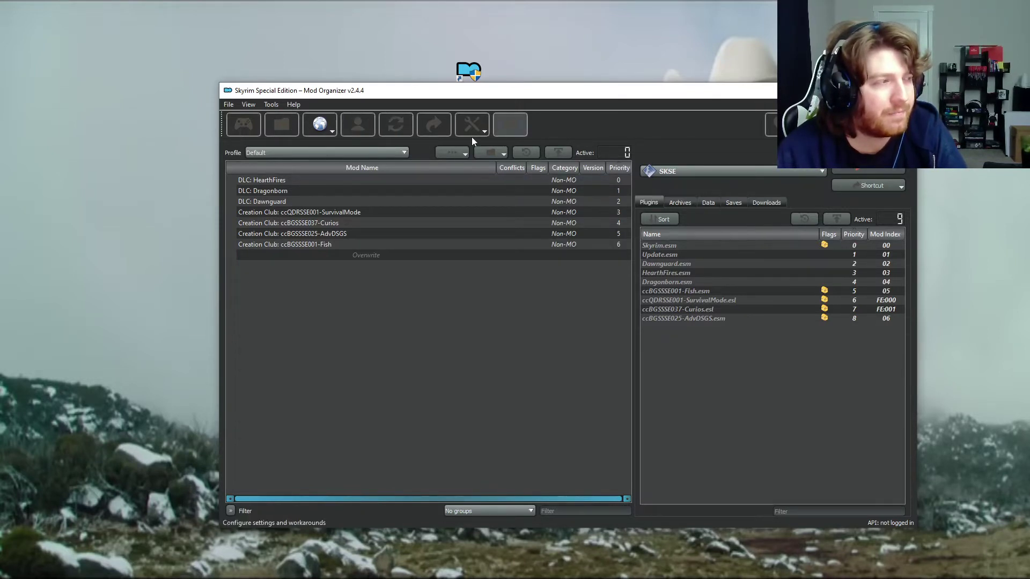
left_click(282, 103)
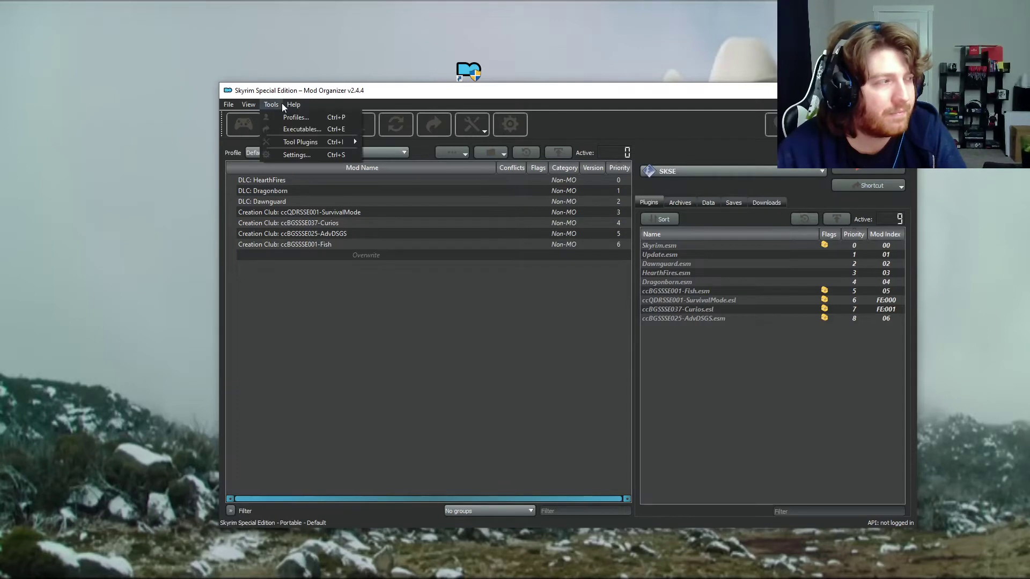
left_click(262, 115)
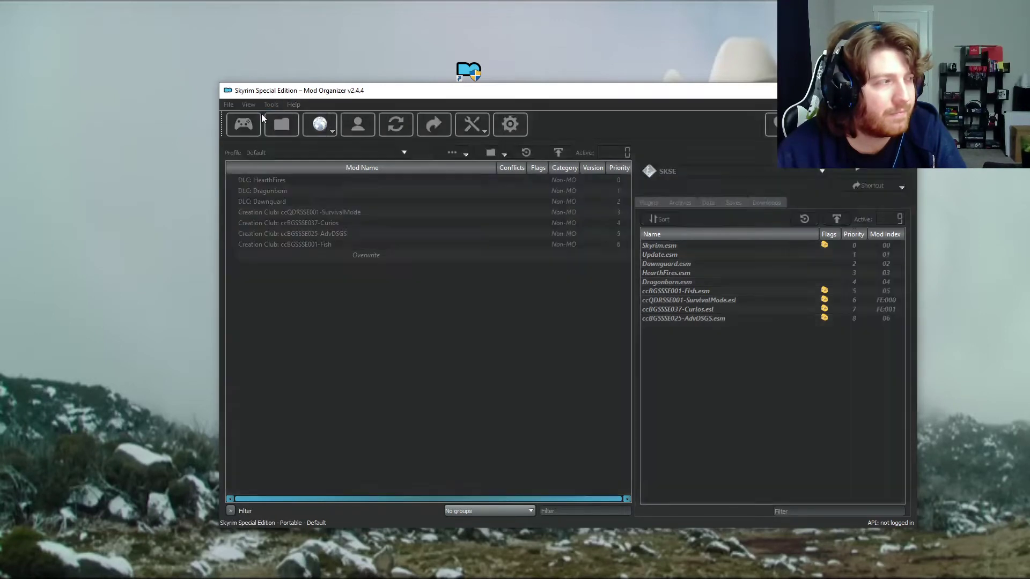
left_click(257, 104)
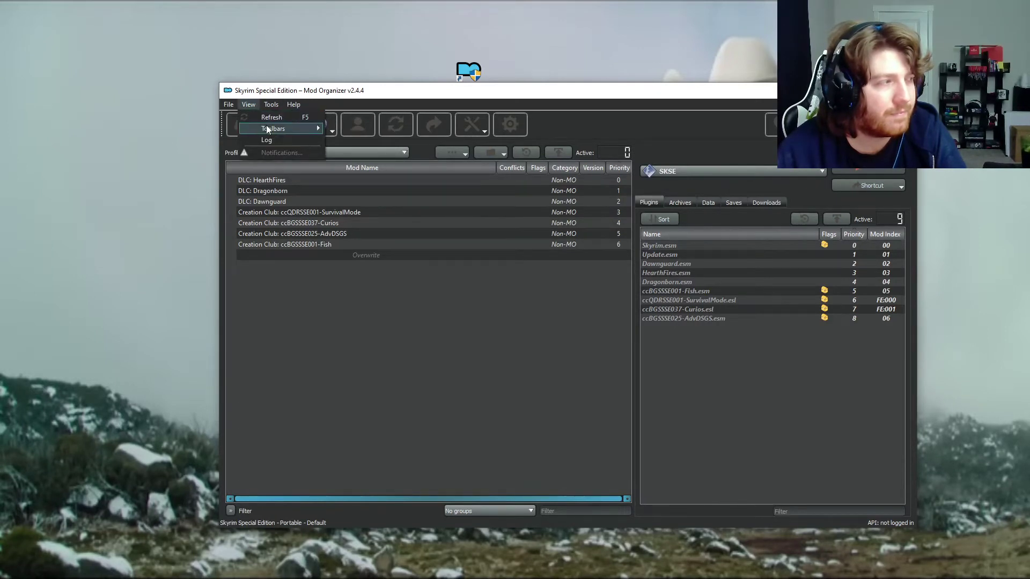
mouse_move(268, 129)
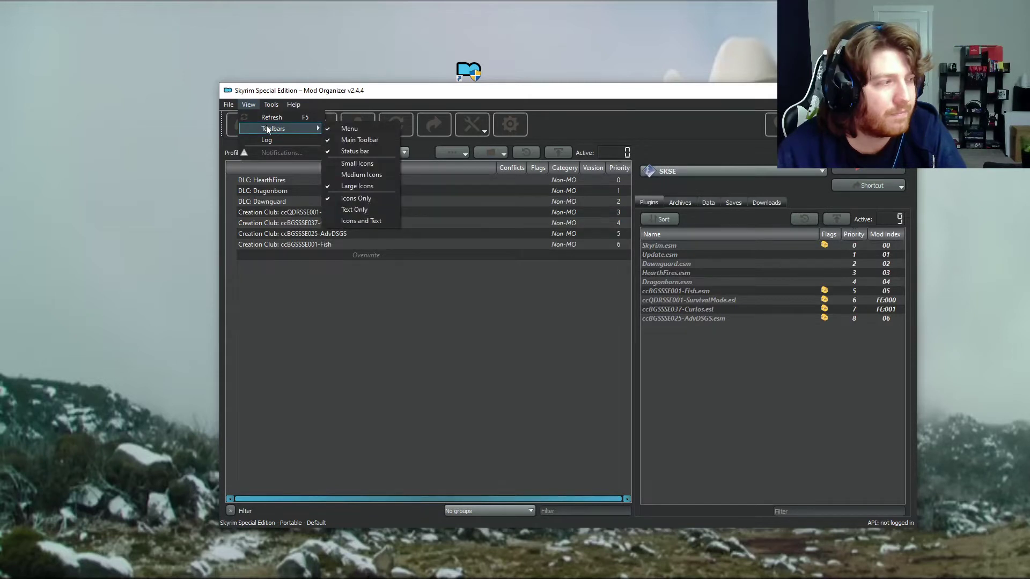
left_click(636, 132)
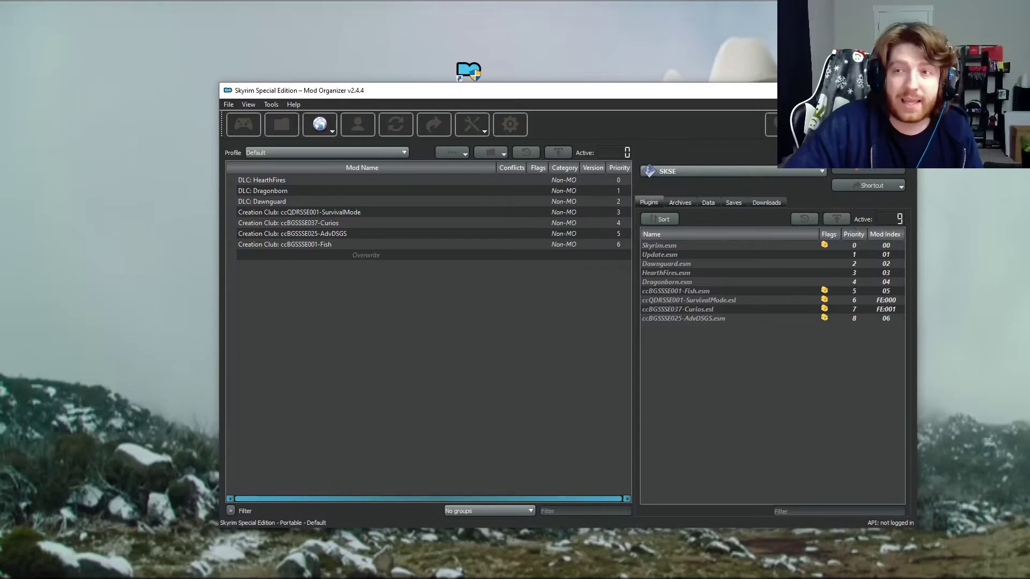
- Check the list of runnable programs and the configuration of the executables
left_click(800, 170)
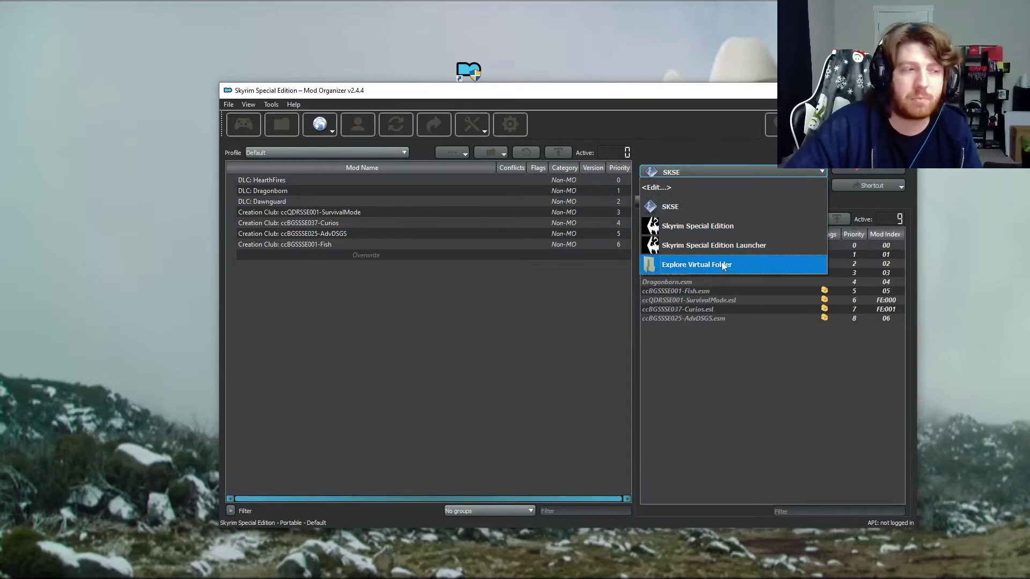
left_click(668, 128)
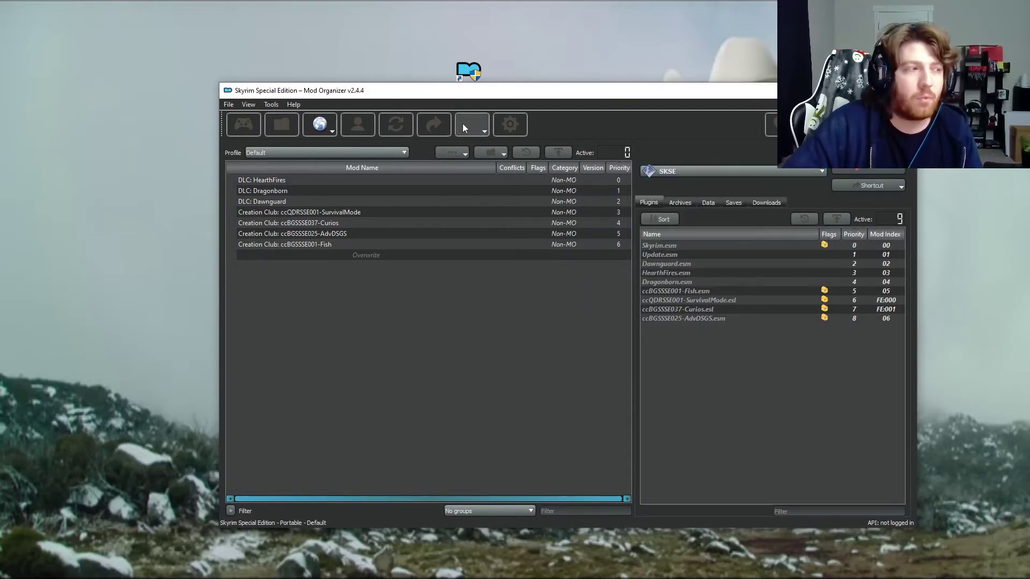
left_click(417, 122)
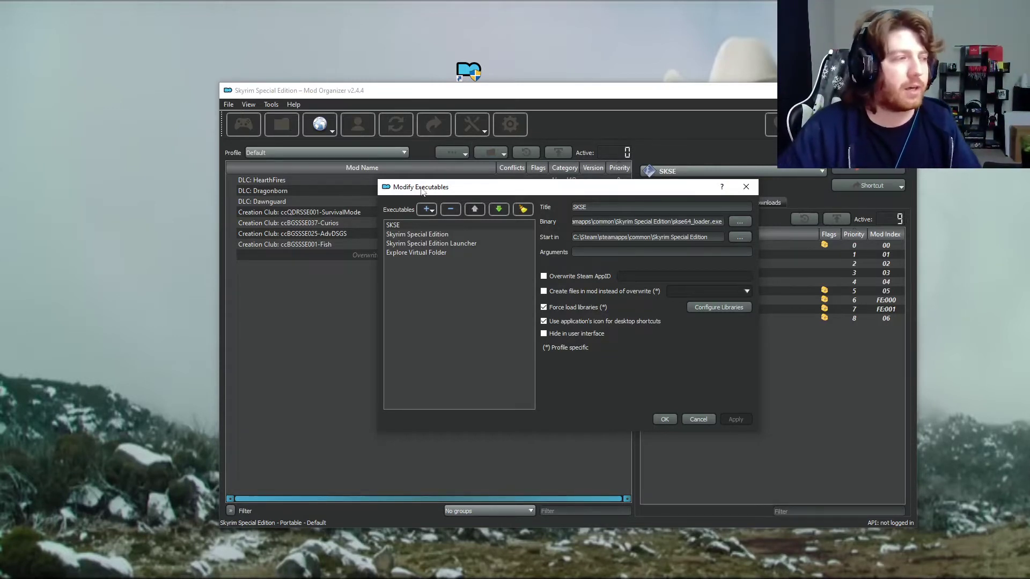
left_click(745, 187)
- Set the main toolbar's buttons to show Icons and Text
left_click(271, 104)
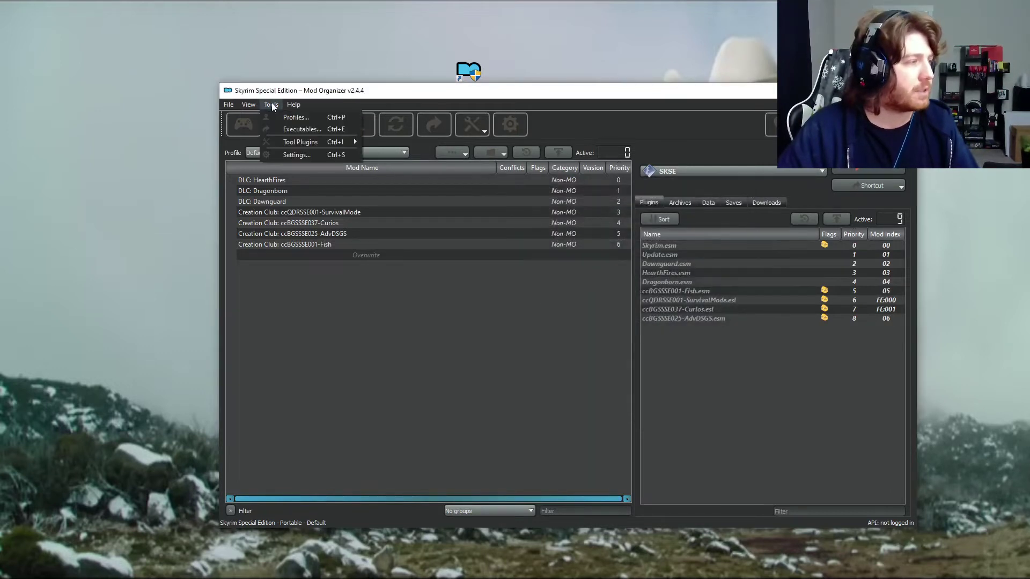
mouse_move(250, 105)
mouse_move(313, 129)
left_click(360, 221)
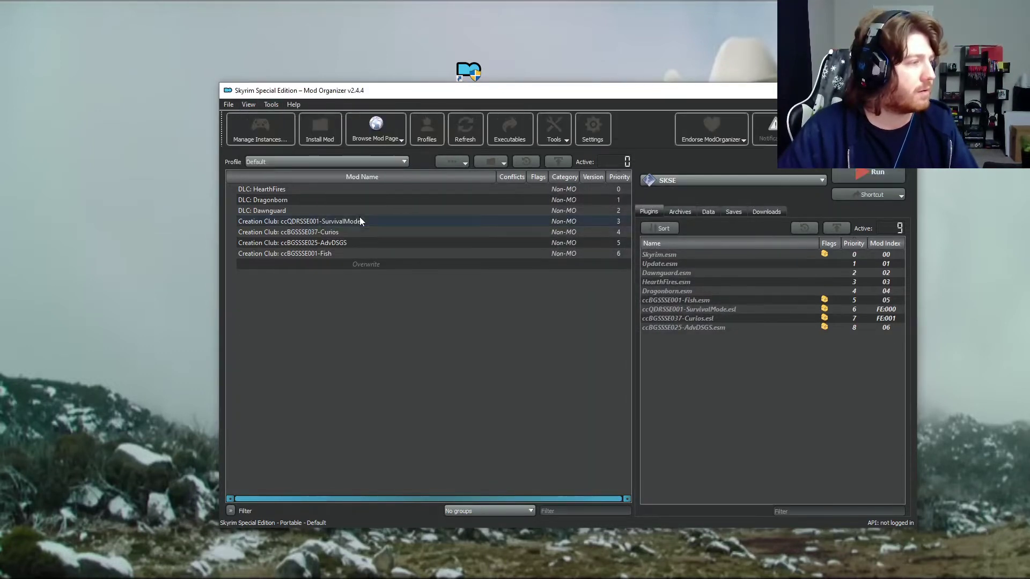
left_click(513, 133)
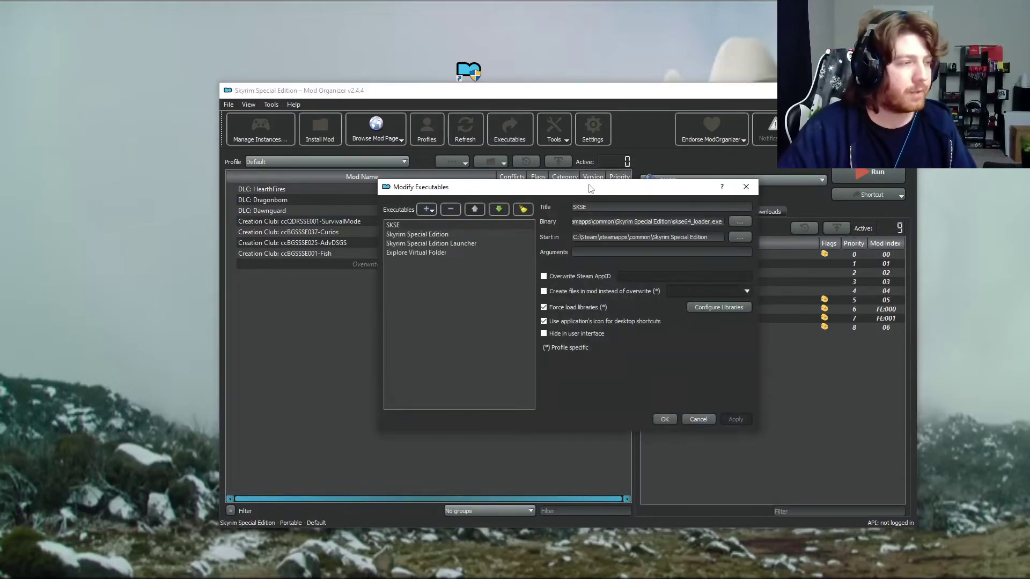
left_click(746, 187)
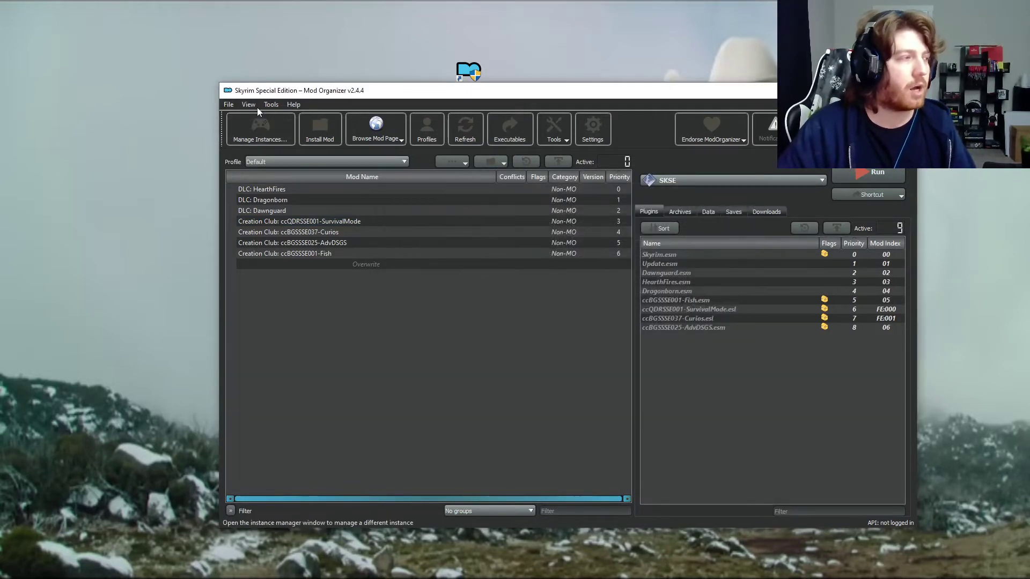
left_click(249, 105)
mouse_move(268, 127)
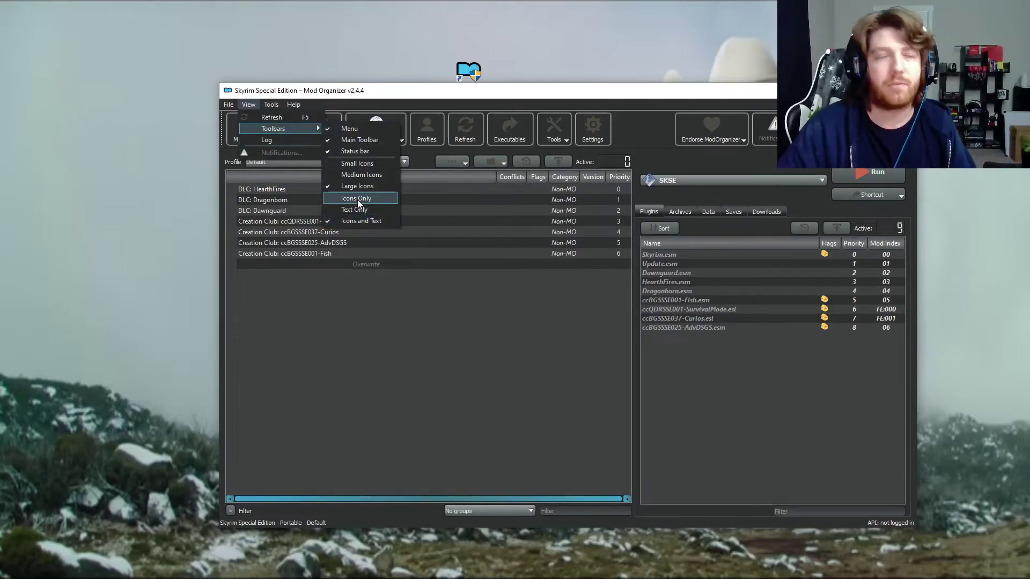
key("Escape")
key("Escape")
- Hide the Skyrim Special Edition and Skyrim Special Edition Launcher executables in the user interface
left_click(504, 129)
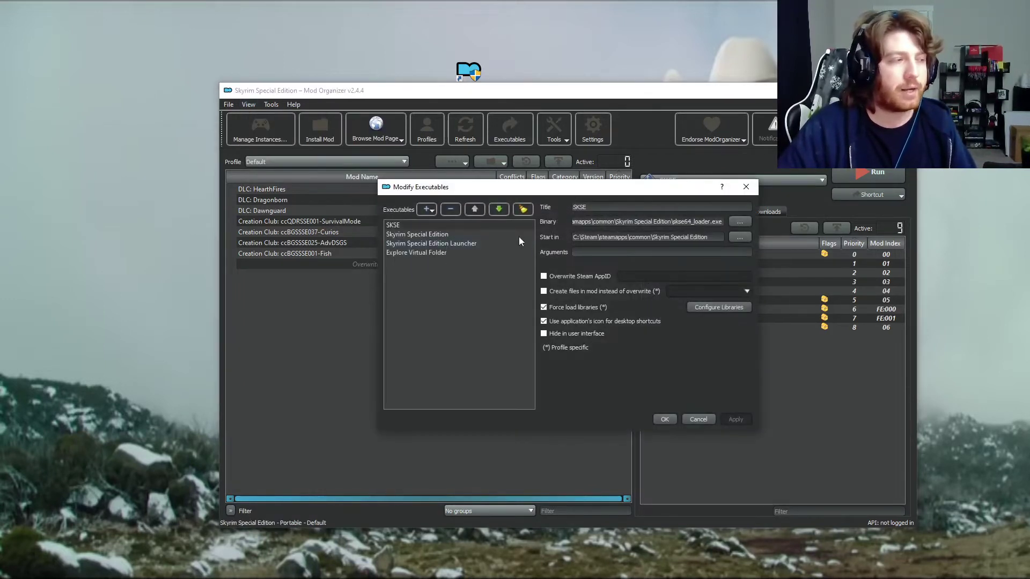
left_click_drag(594, 192, 585, 189)
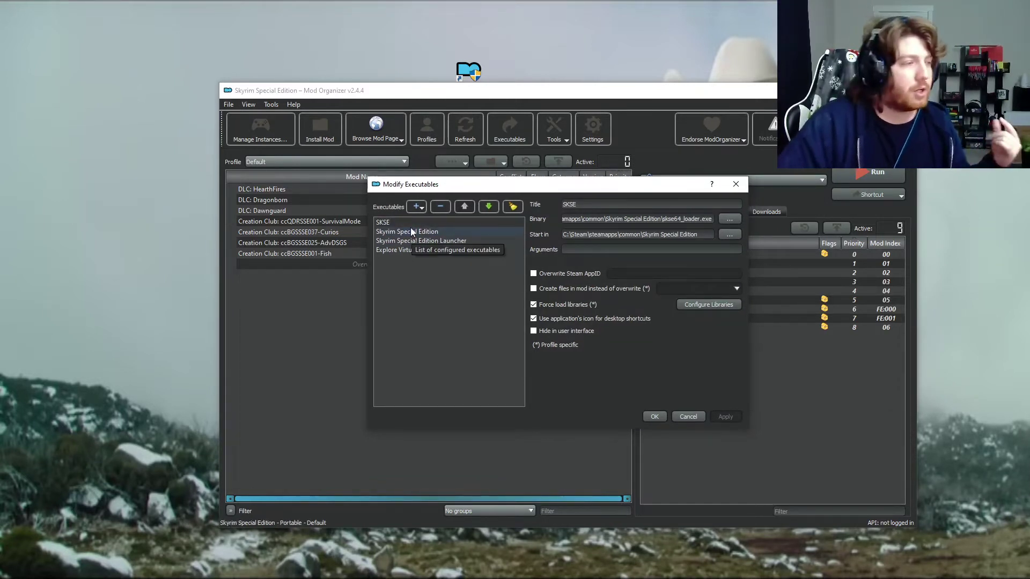
left_click(410, 230)
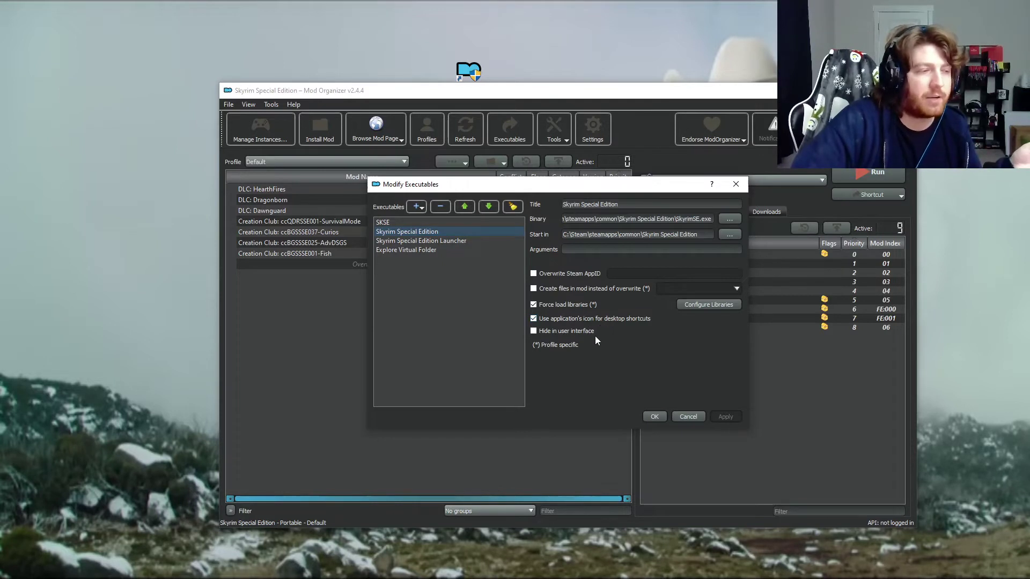
left_click(575, 332)
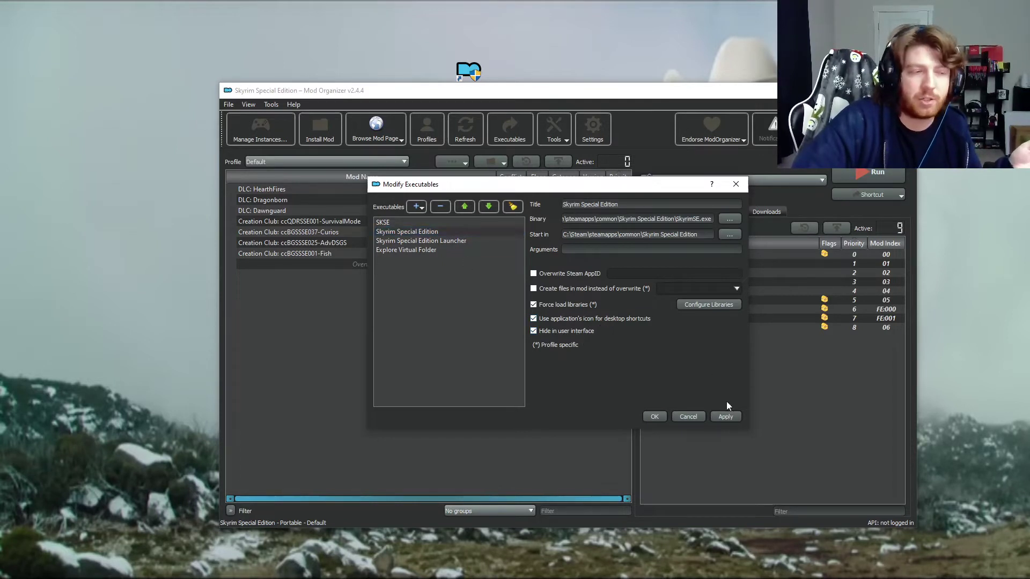
left_click(457, 241)
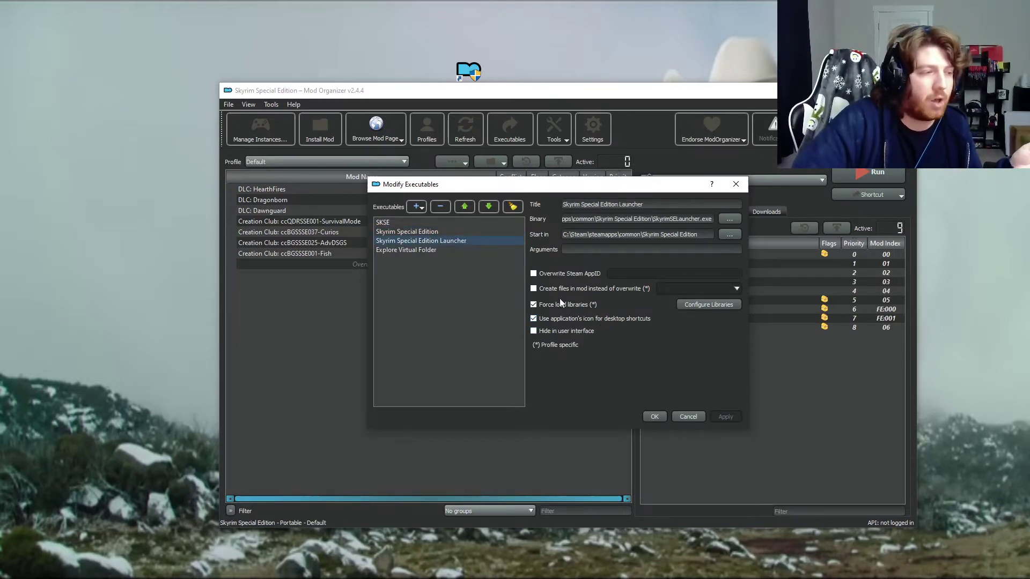
left_click(558, 329)
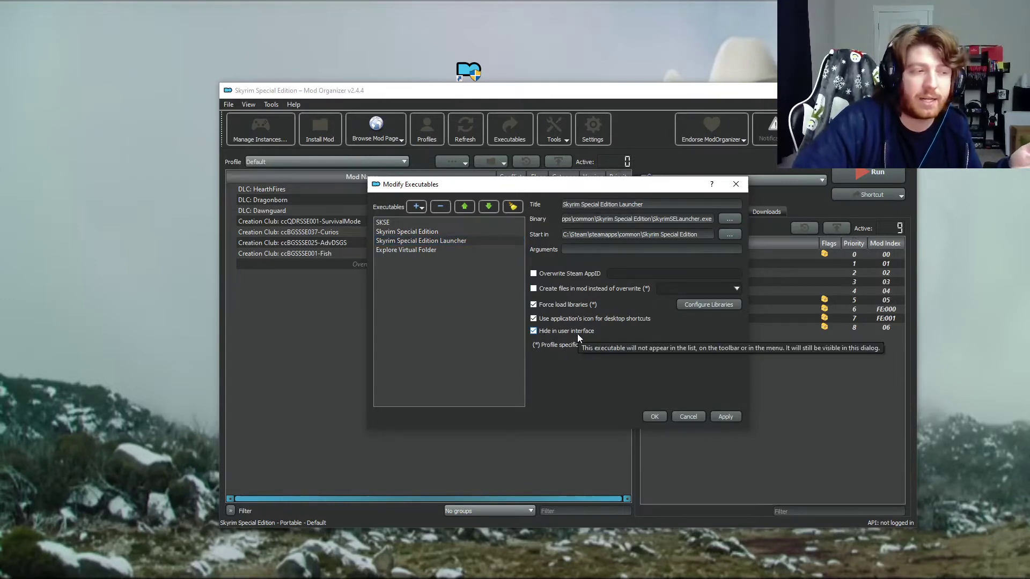
- Hide the Explore Virtual Folder executable in the user interface, apply the changes and check the list of runnable programs
left_click(433, 253)
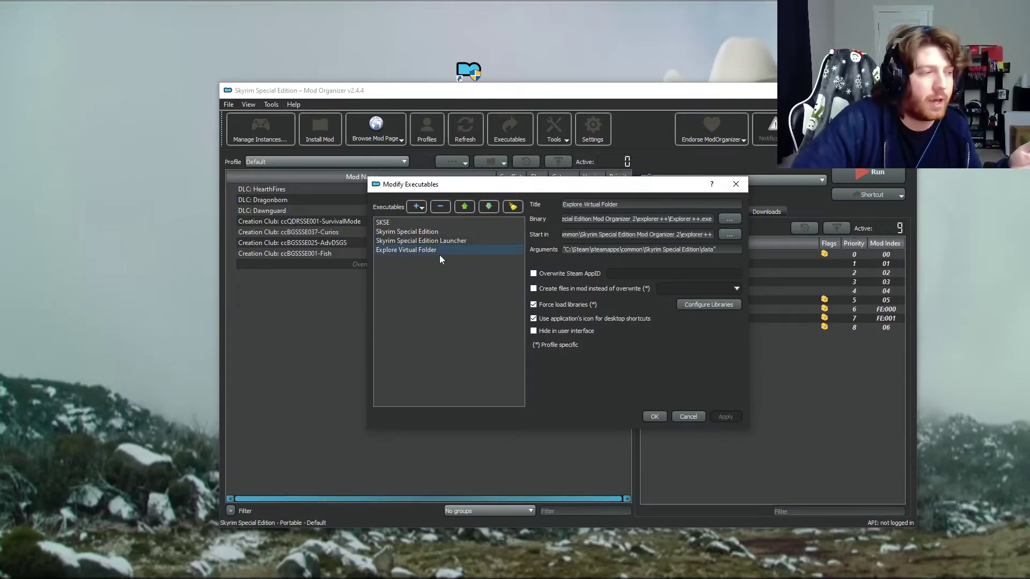
left_click(568, 329)
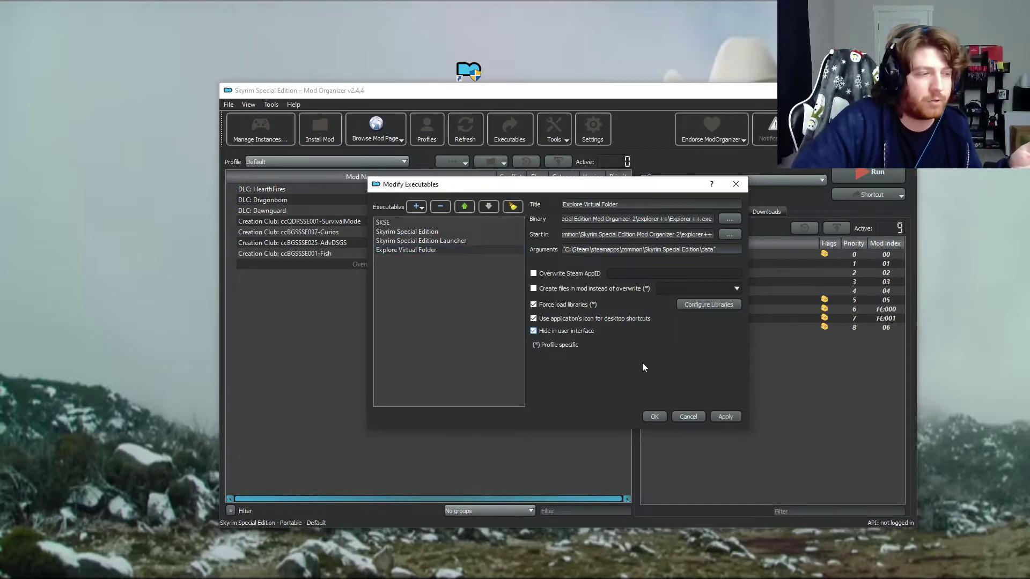
left_click(729, 417)
left_click(652, 417)
left_click(670, 183)
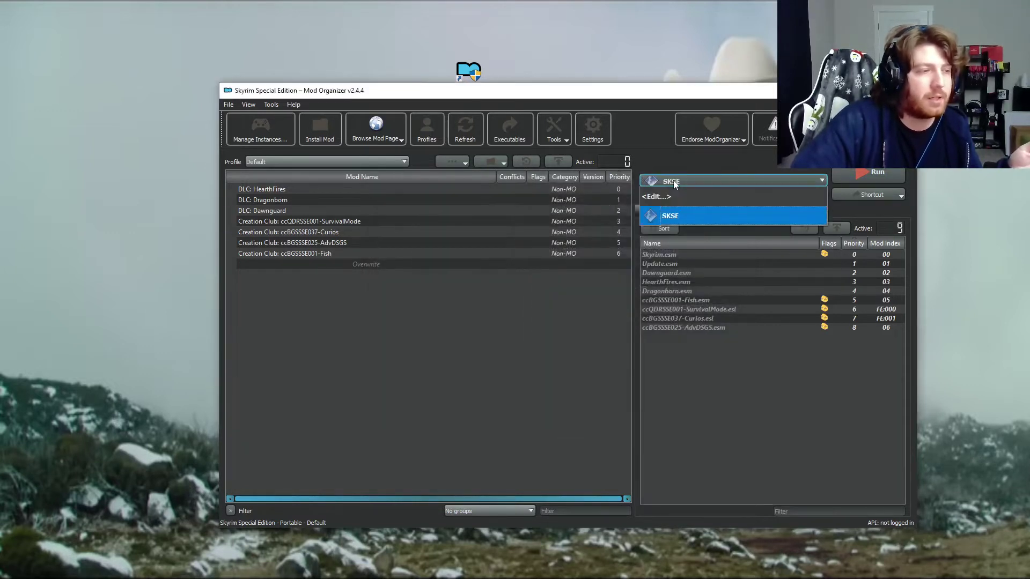
left_click(669, 169)
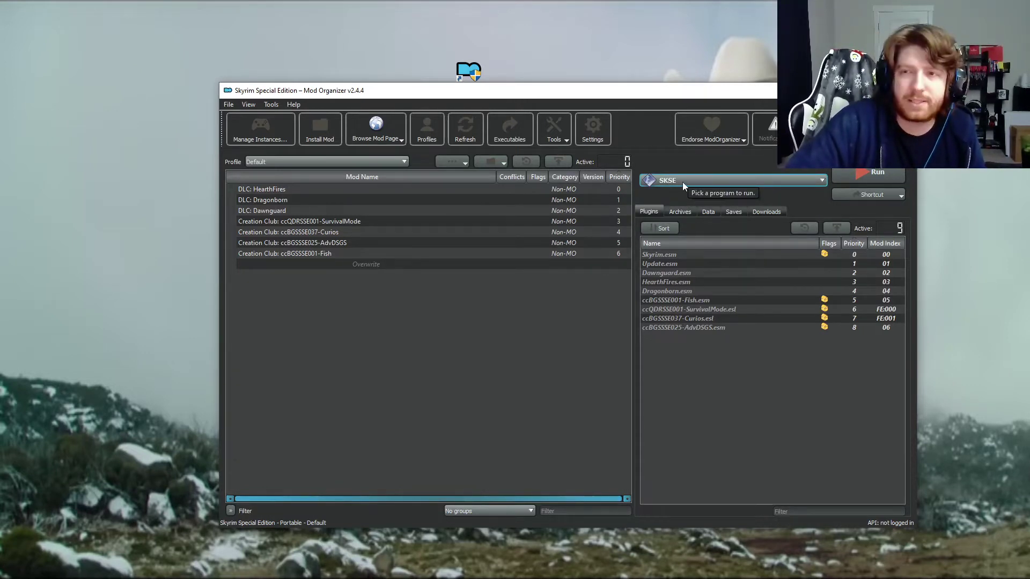
- Try hiding the SKSE executable in the user interface
left_click(516, 128)
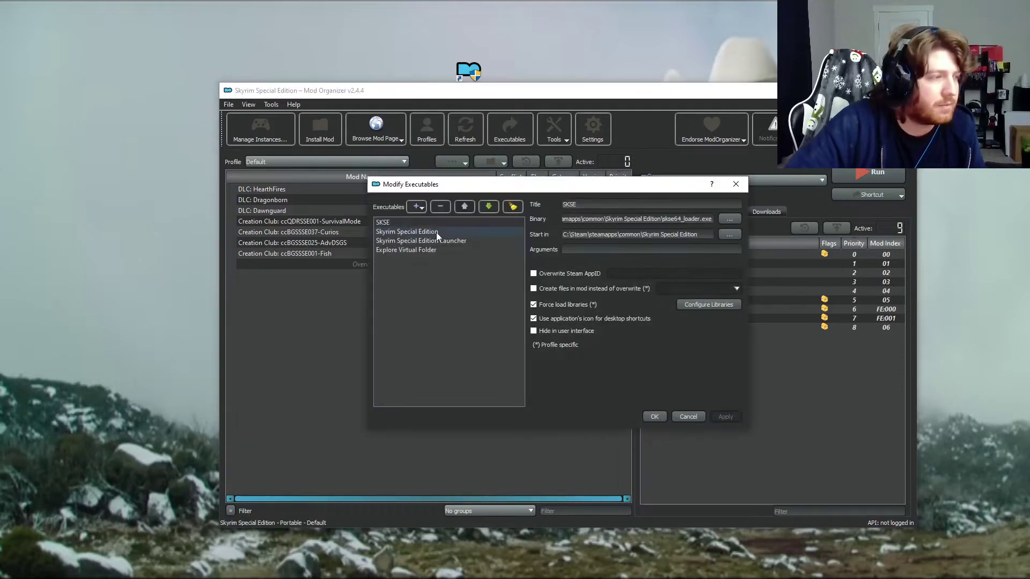
left_click(571, 332)
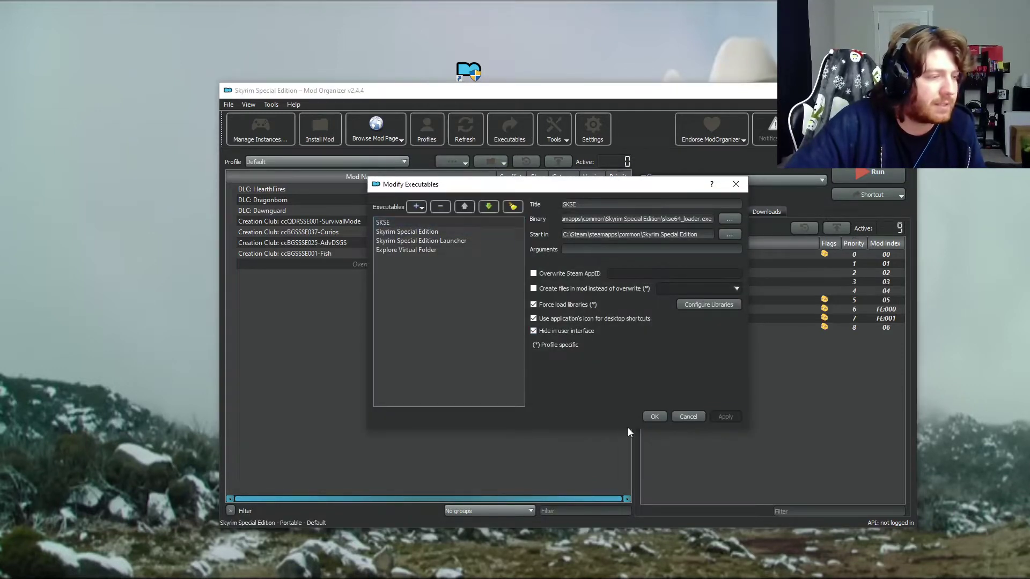
left_click(655, 417)
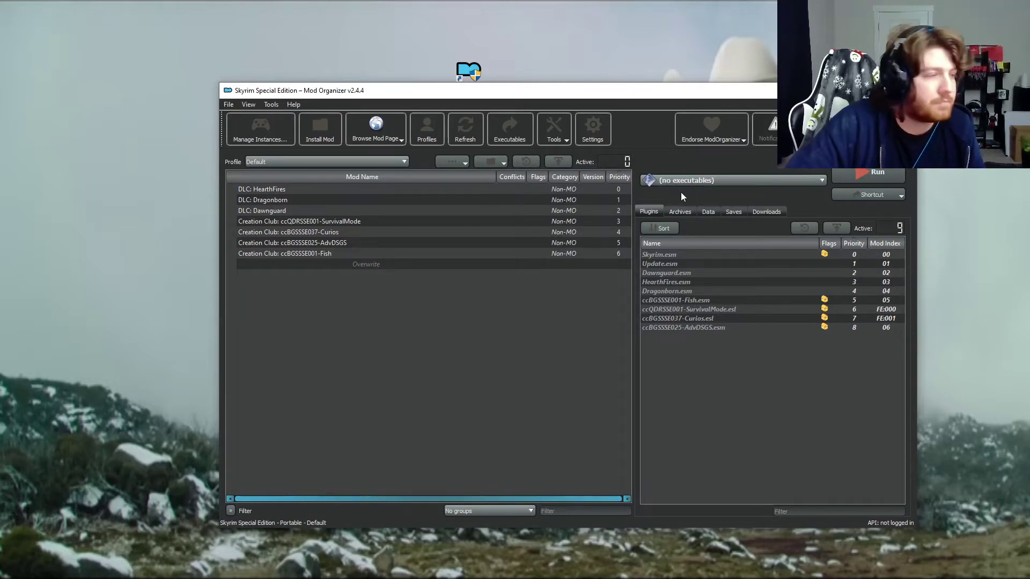
- Turn off hiding for the SKSE executable so it is offered in the program list again
left_click(519, 130)
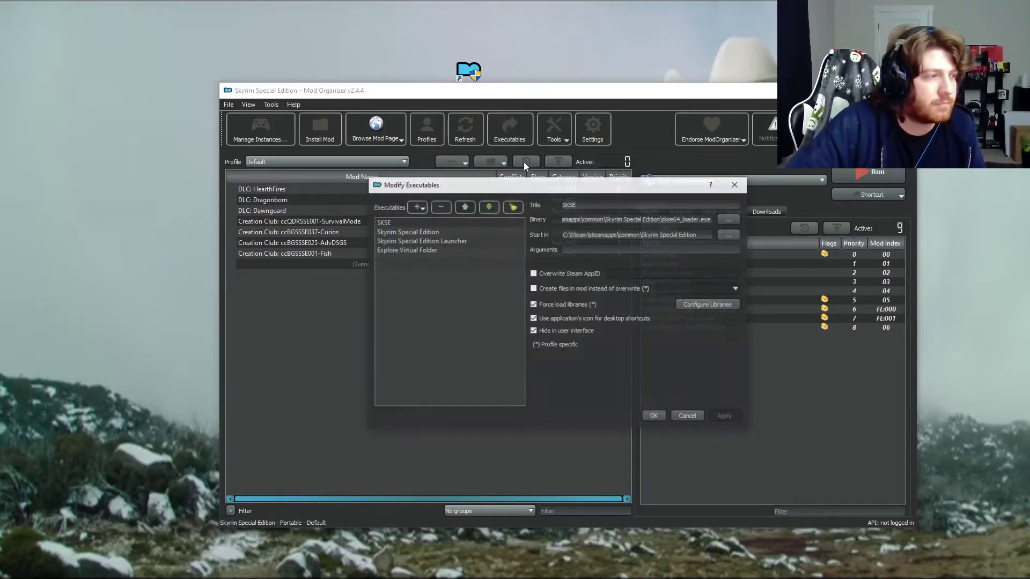
left_click(579, 330)
left_click(654, 419)
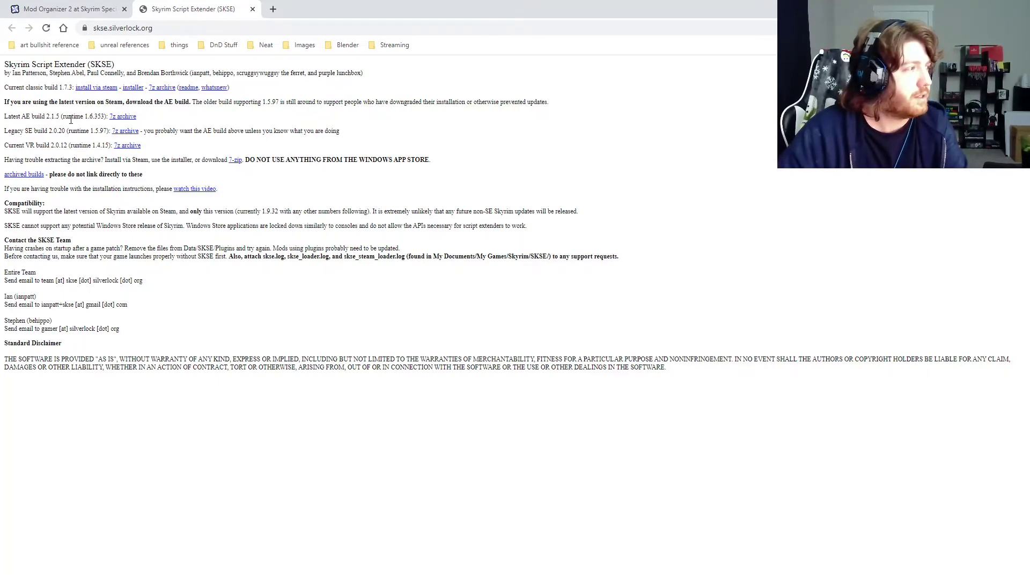
- Find the latest AE build 2.1.5 (runtime 1.6.353) on the SKSE site, download its 7z archive and close the page
scroll(120, 129, "up", 5)
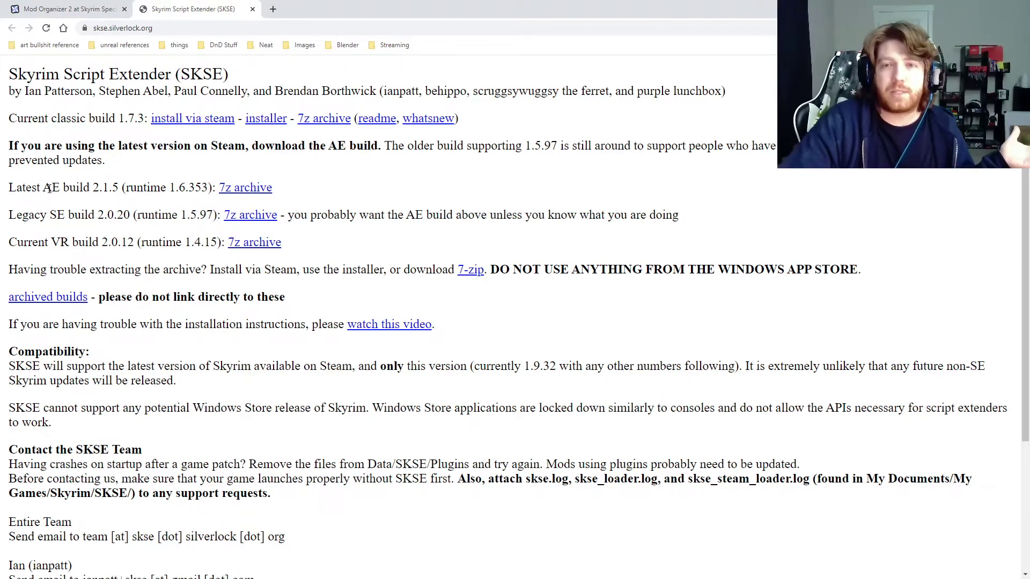
left_click_drag(51, 215, 63, 216)
left_click(63, 216)
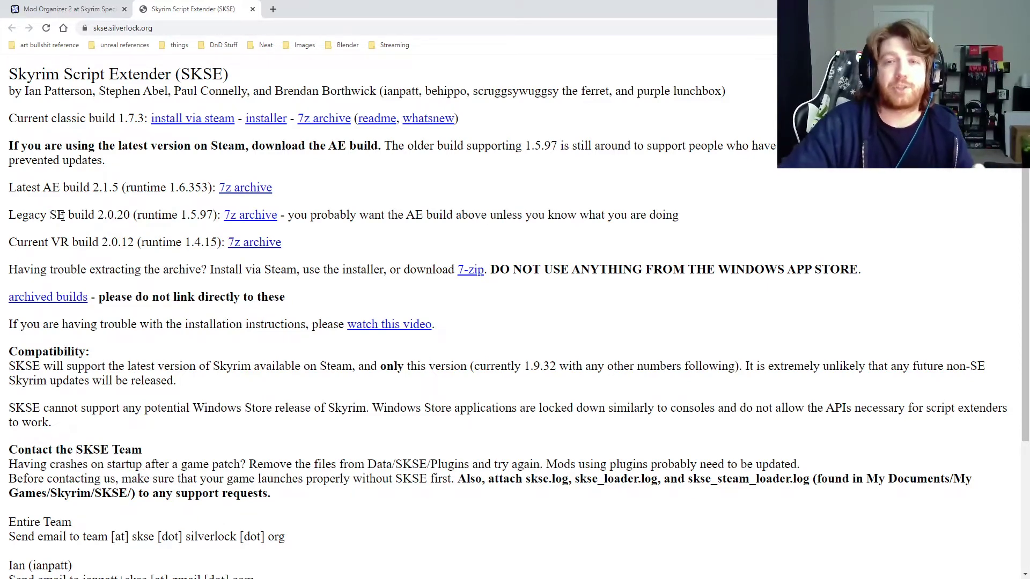
left_click_drag(51, 186, 61, 186)
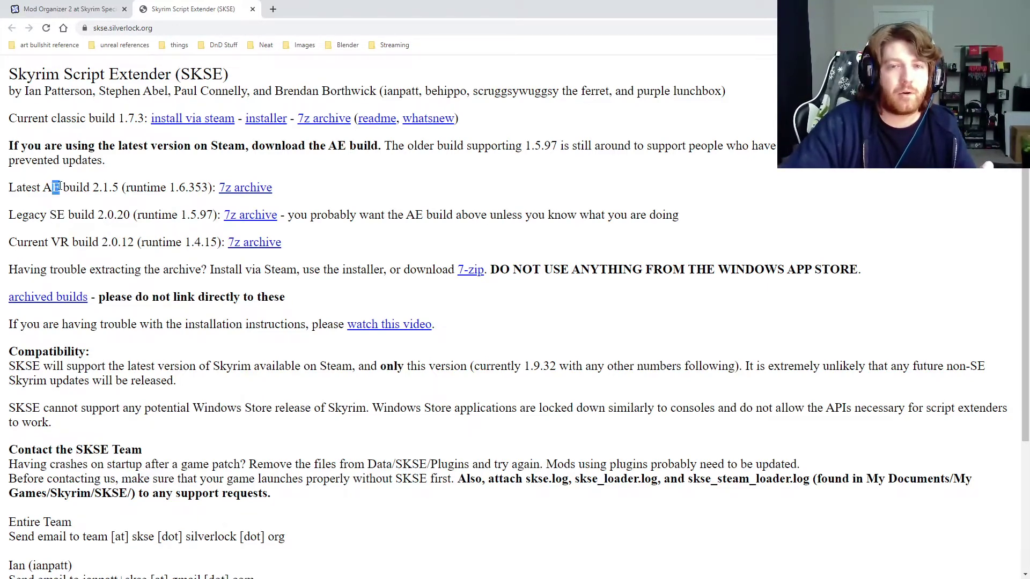
left_click(49, 187)
double_click(49, 187)
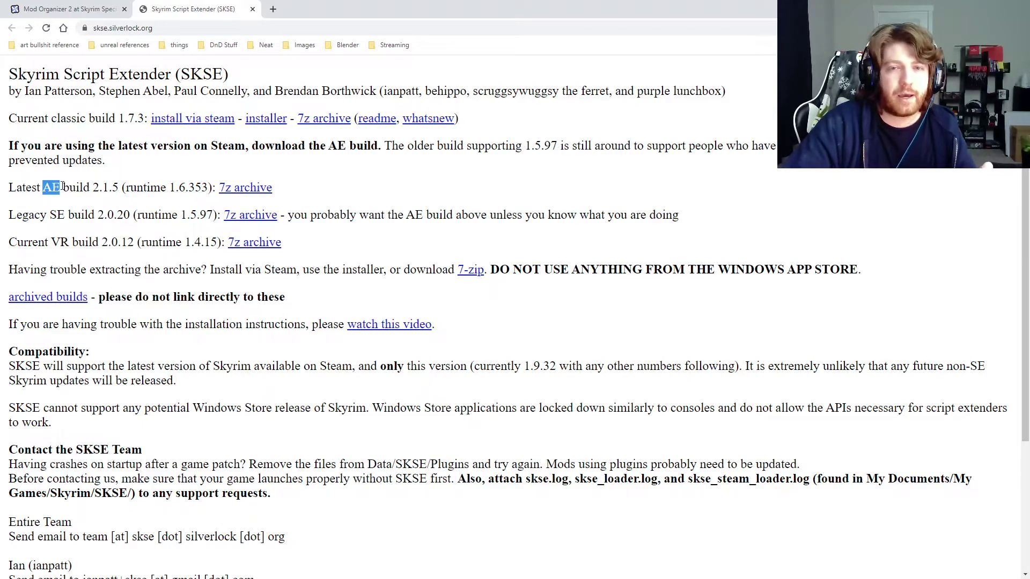
left_click(12, 187)
left_click_drag(12, 187, 219, 187)
left_click(231, 191)
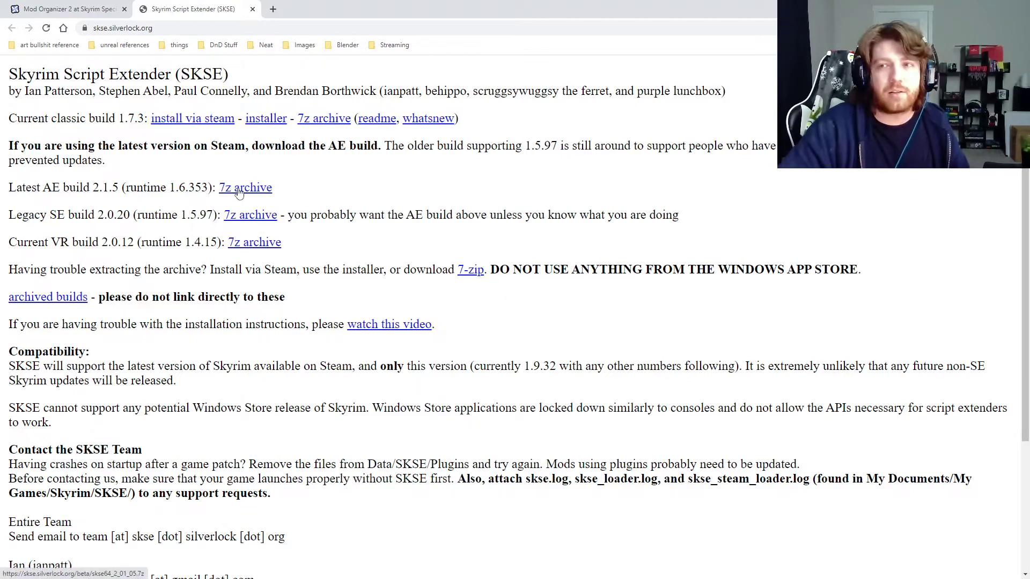
left_click(252, 9)
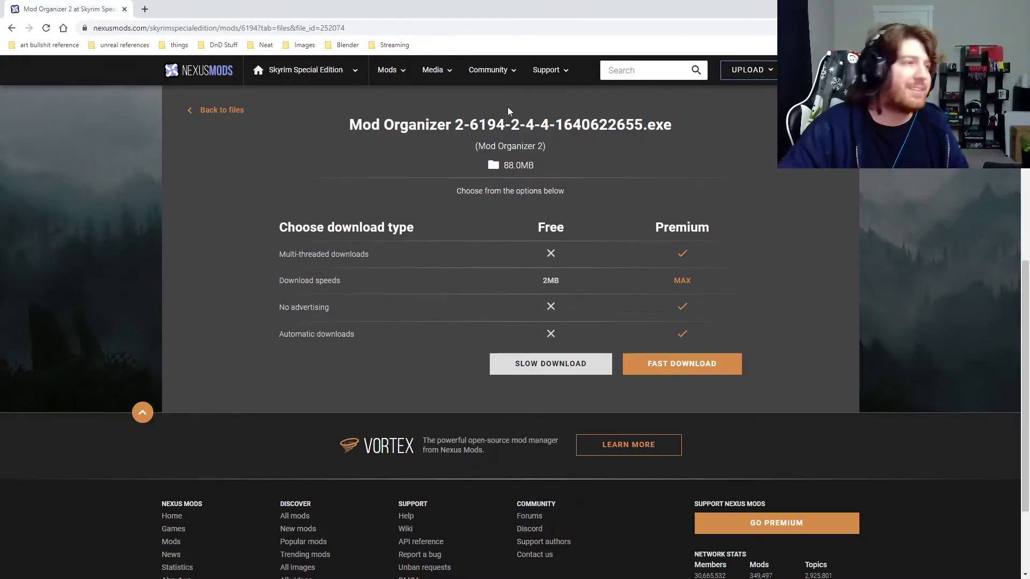
- Bring up the skse64_2_01_05.7z archive in WinRAR, dismiss the trial notice and open the skse64_2_01_05 folder inside it
key("super+e")
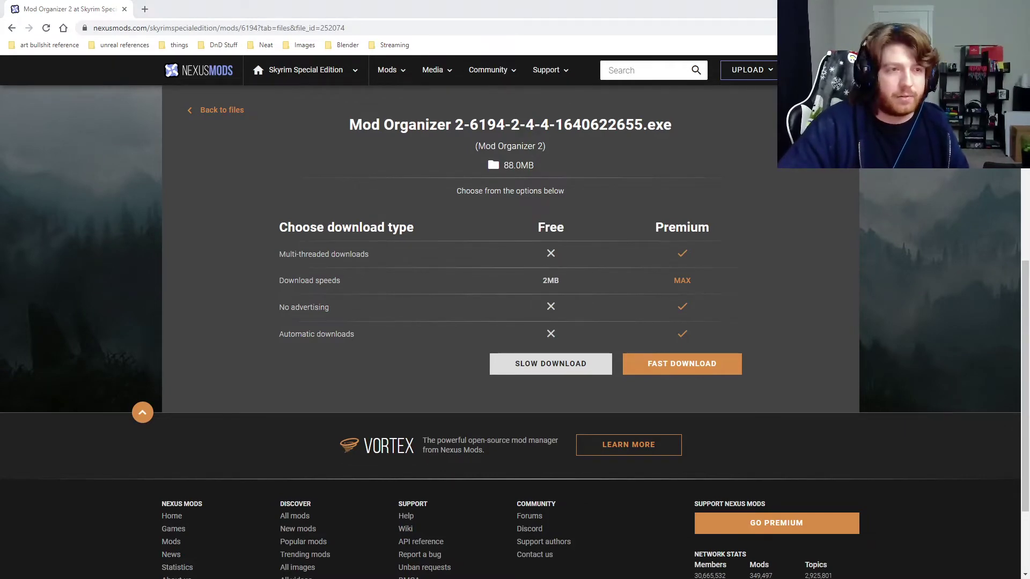
left_click_drag(558, 89, 1029, 95)
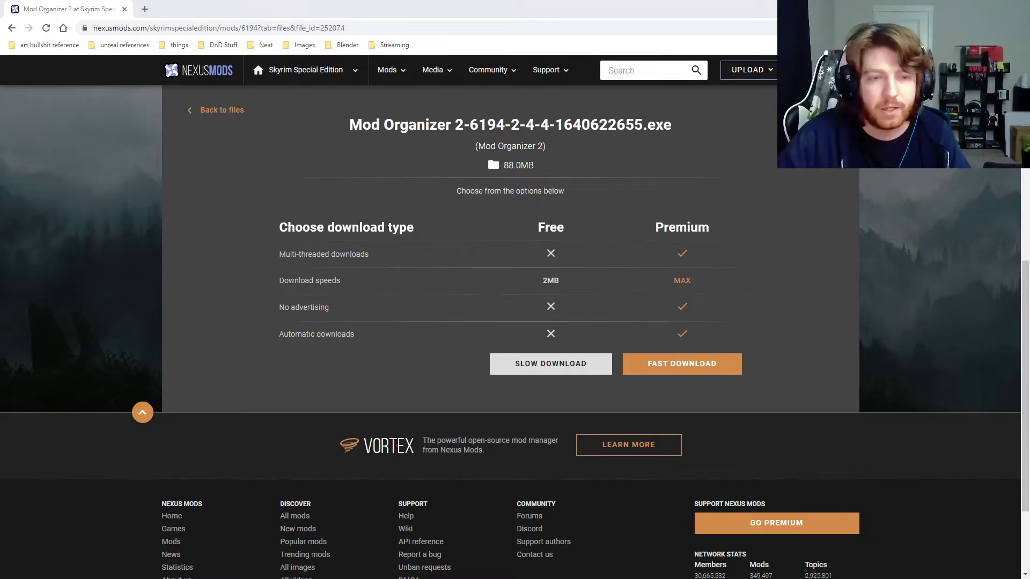
key("alt+Tab")
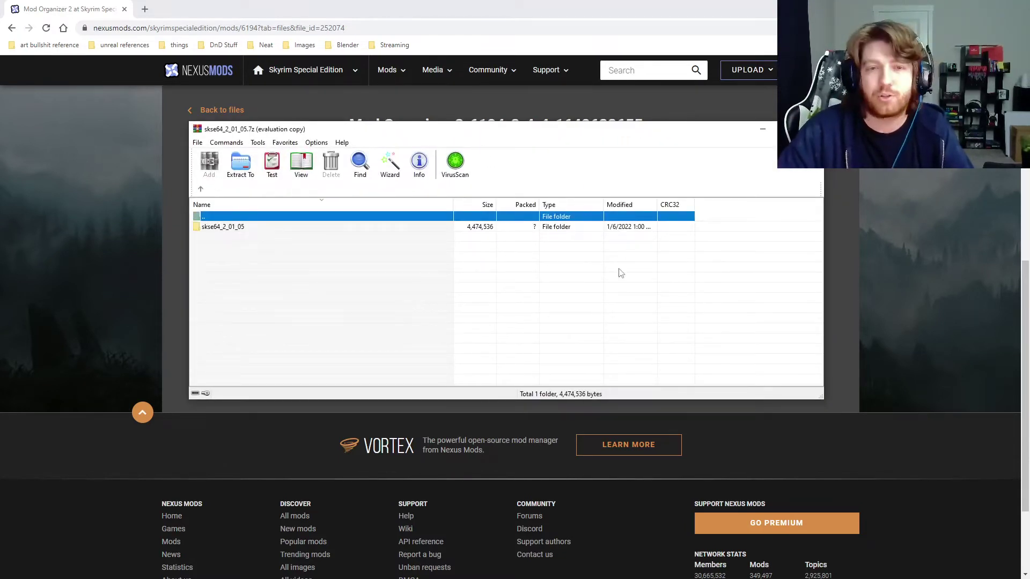
left_click_drag(544, 148, 453, 139)
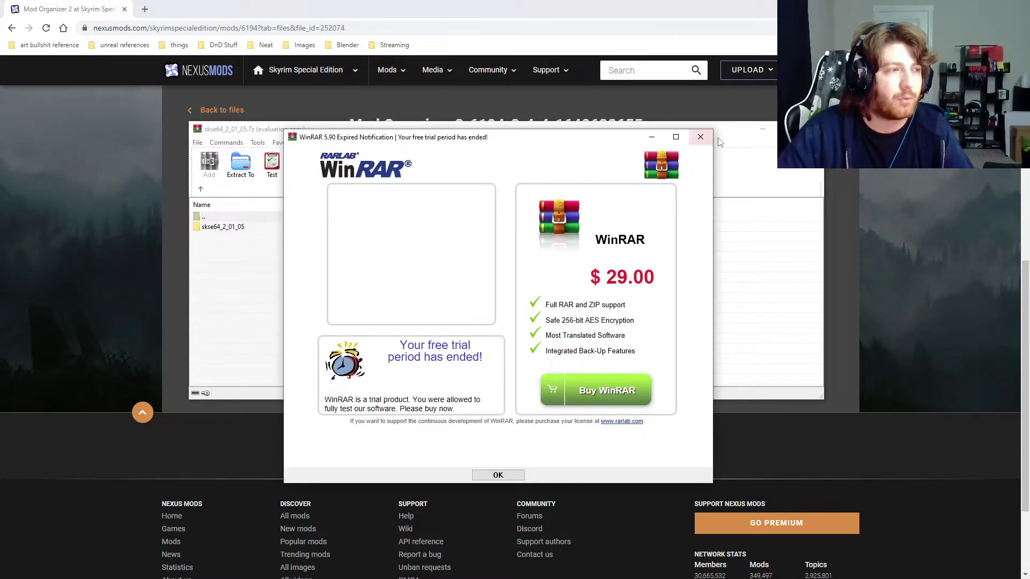
left_click(701, 136)
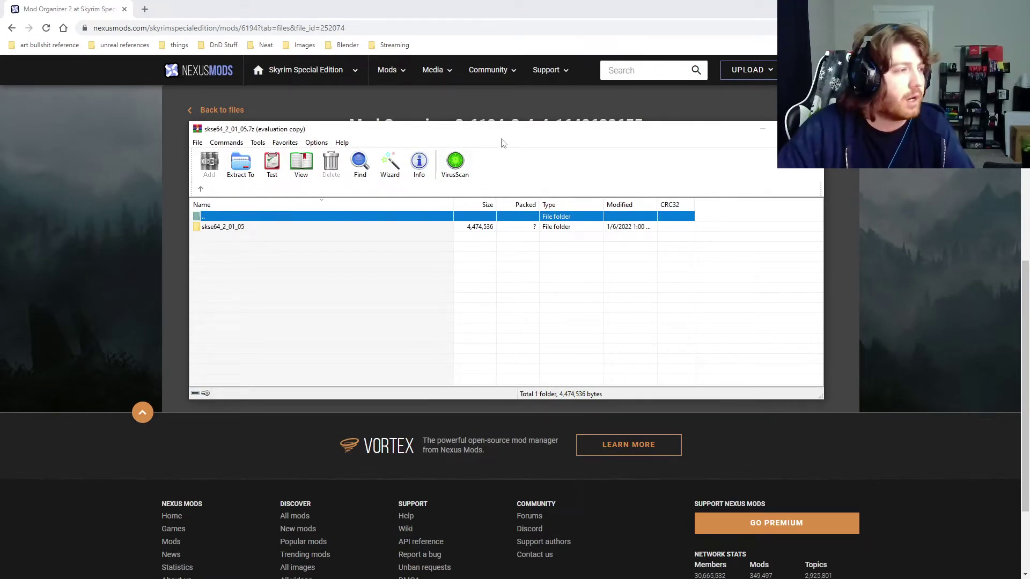
mouse_move(502, 135)
left_mouse_down()
mouse_move(517, 131)
mouse_move(506, 130)
left_mouse_up()
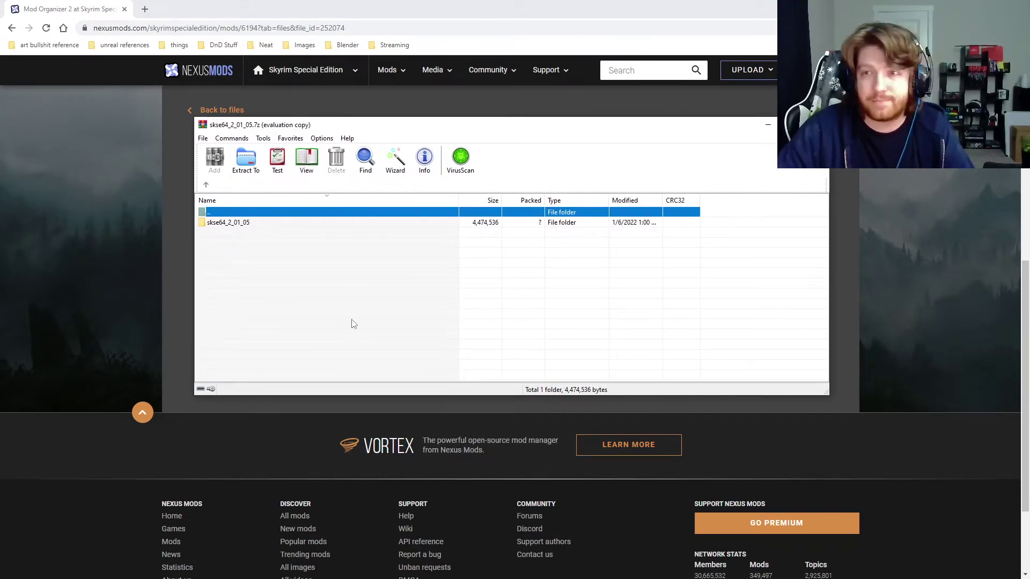
left_click(246, 224)
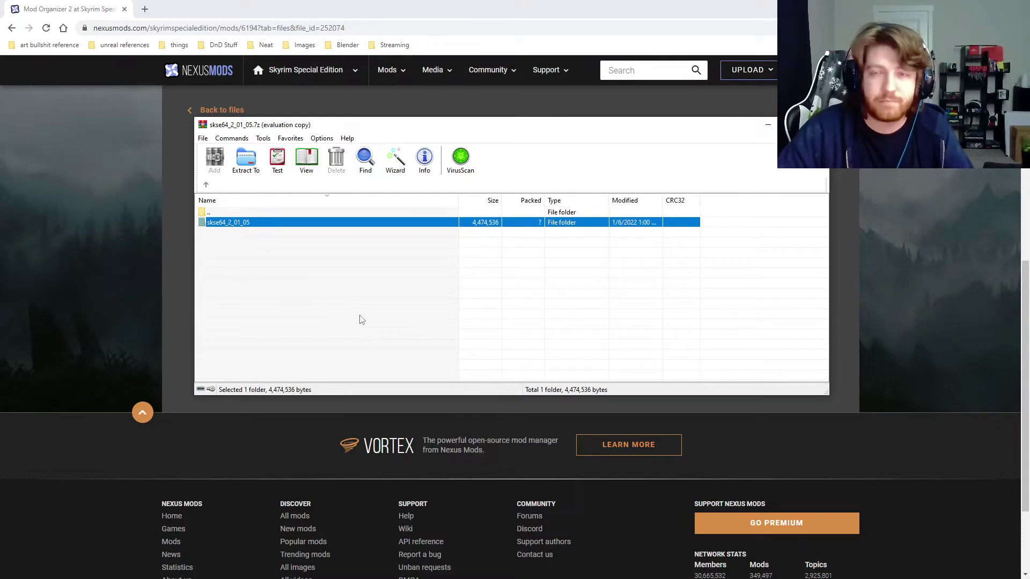
double_click(245, 225)
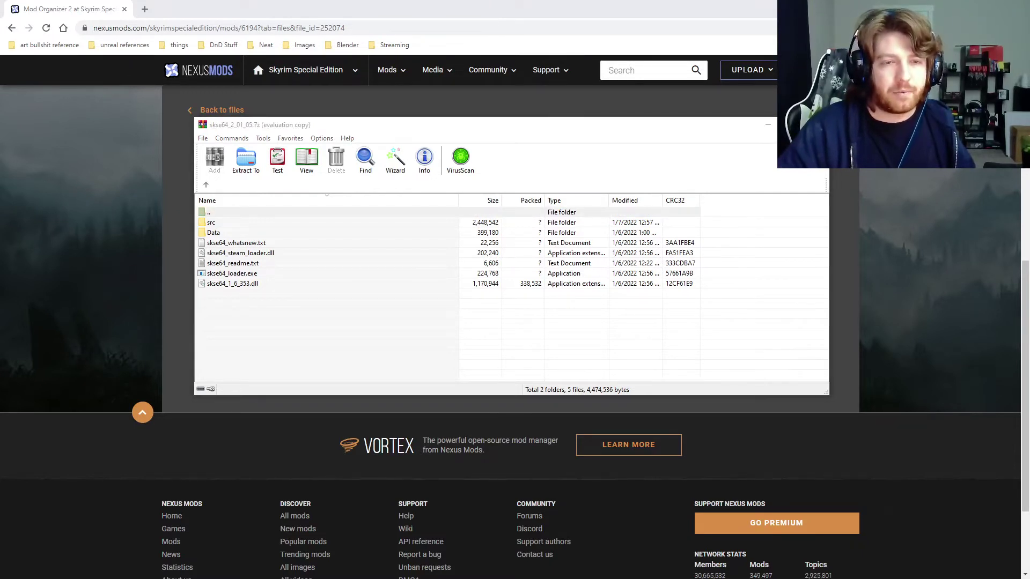
- Arrange File Explorer beside the archive and open the Skyrim Special Edition folder inside Steam's Common folder
left_click_drag(1029, 185, 545, 188)
left_click_drag(554, 134, 392, 127)
left_click_drag(744, 193, 710, 149)
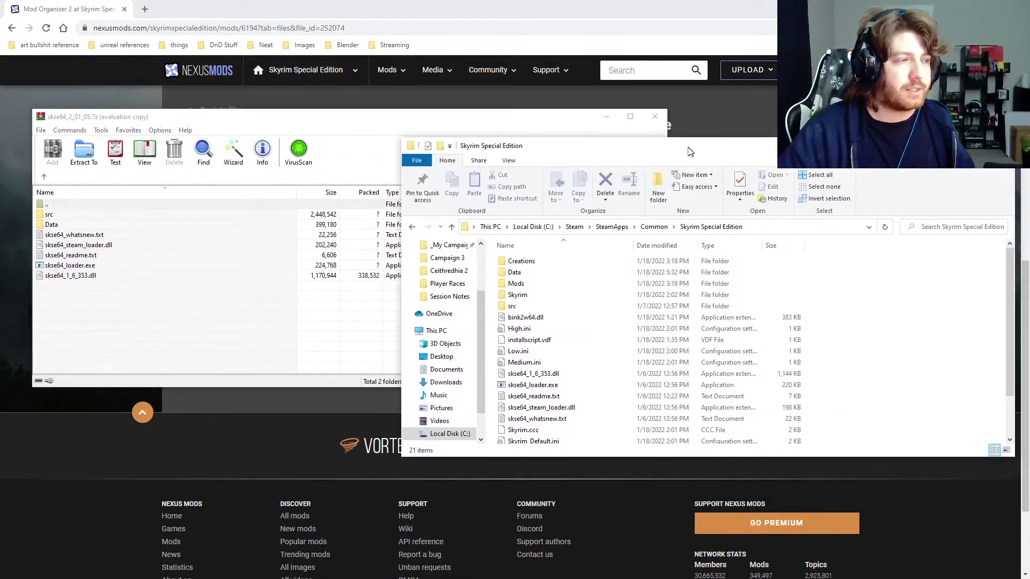
left_click(454, 226)
scroll(532, 376, "down", 2)
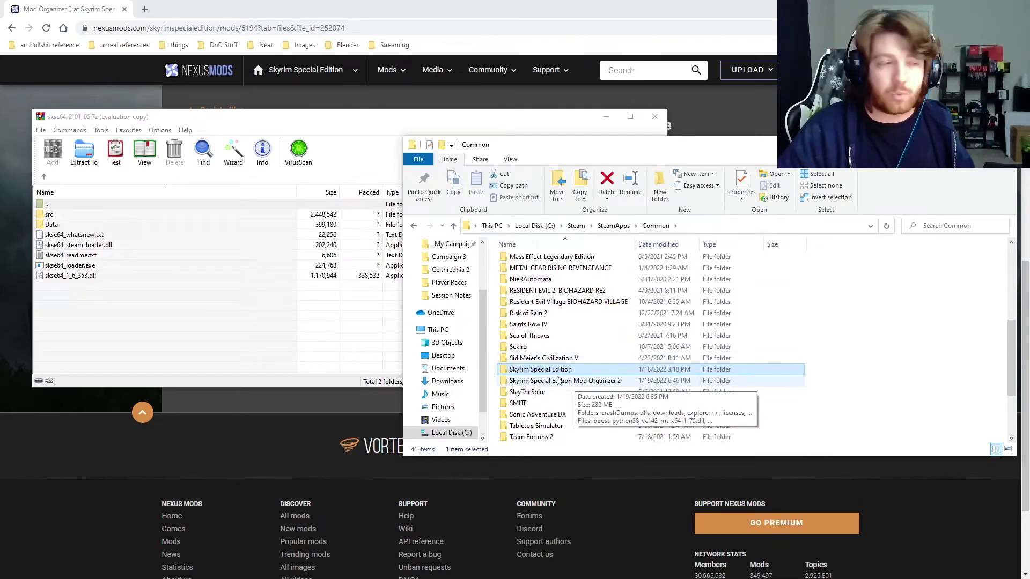
double_click(542, 371)
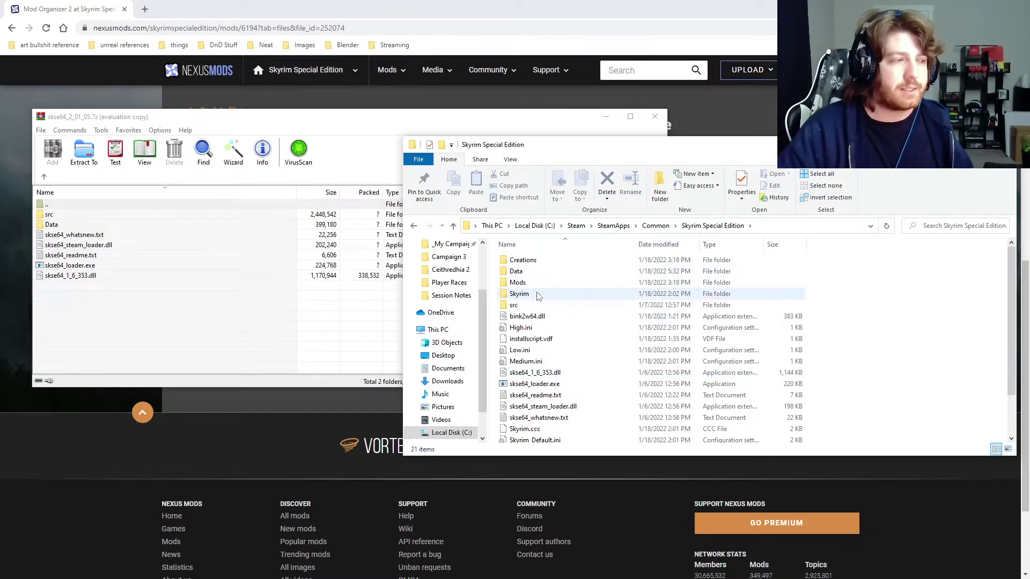
- Extract all the SKSE files into the Skyrim Special Edition folder, replacing the existing files, and put both windows away
left_click_drag(70, 298, 892, 352)
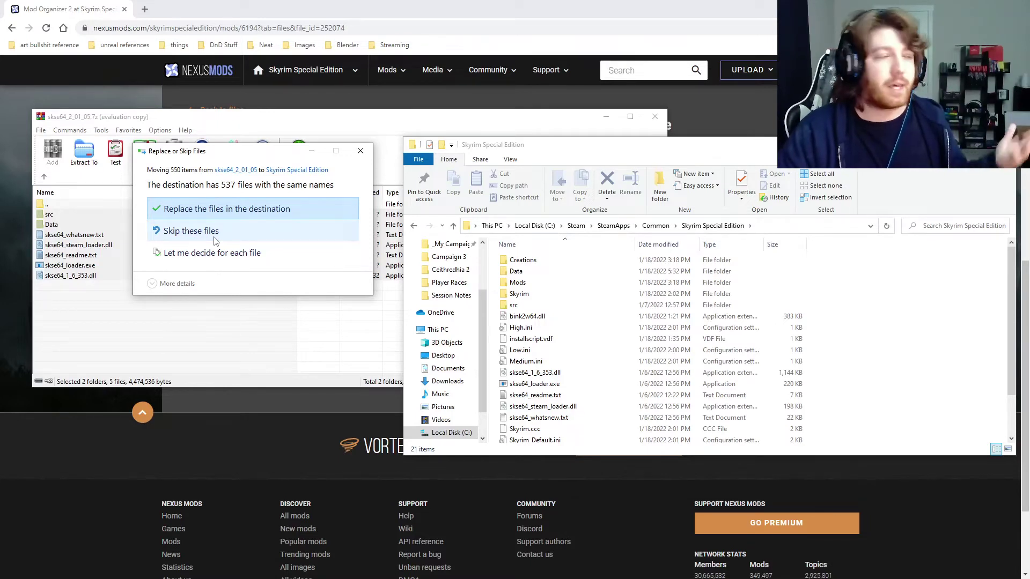
left_click(219, 210)
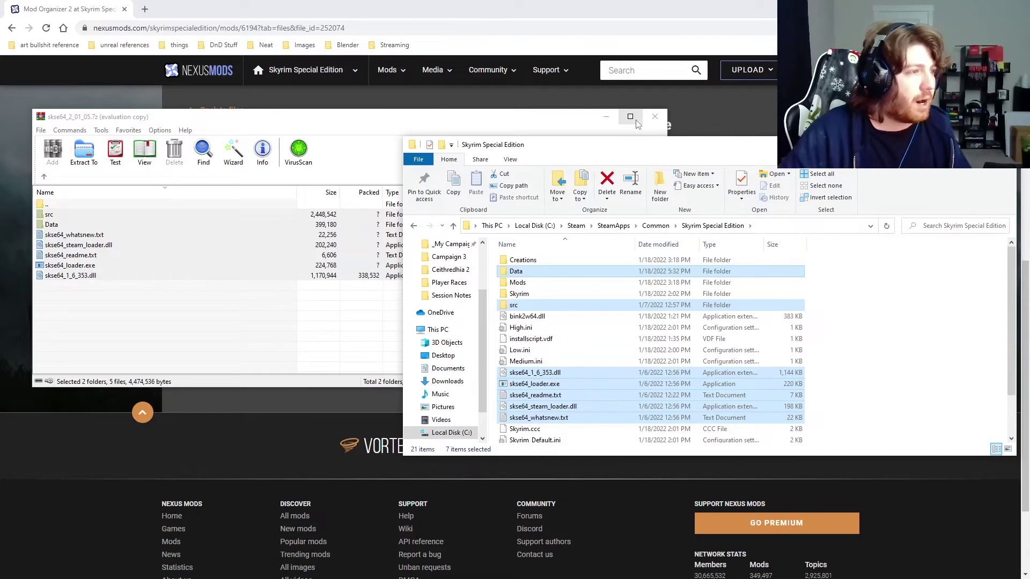
left_click(656, 120)
left_click_drag(536, 145, 1029, 177)
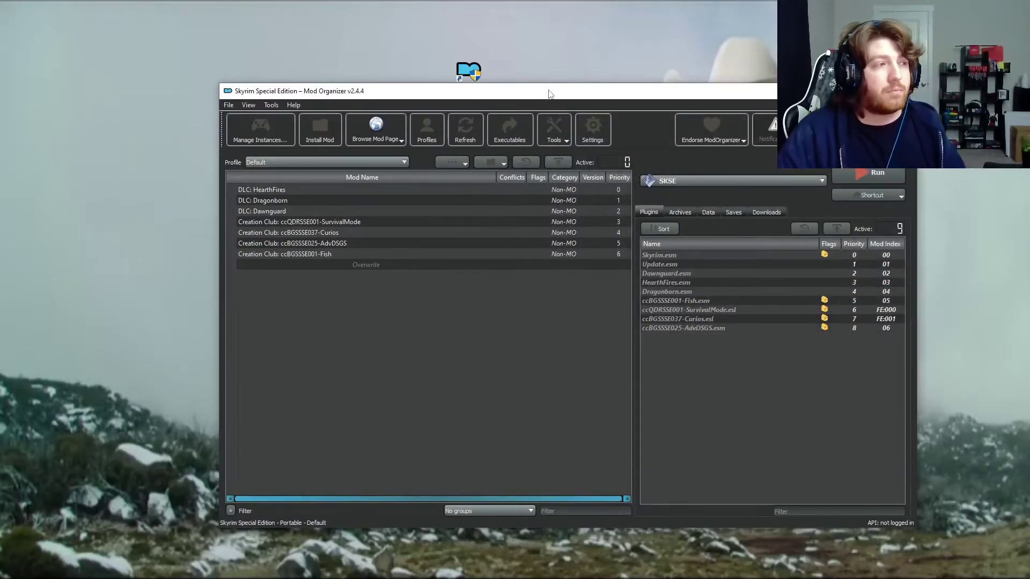
- Try adding skse64_loader.exe from the Skyrim Special Edition folder as a Mod Organizer executable, and cancel the executables dialog
left_click_drag(548, 94, 503, 79)
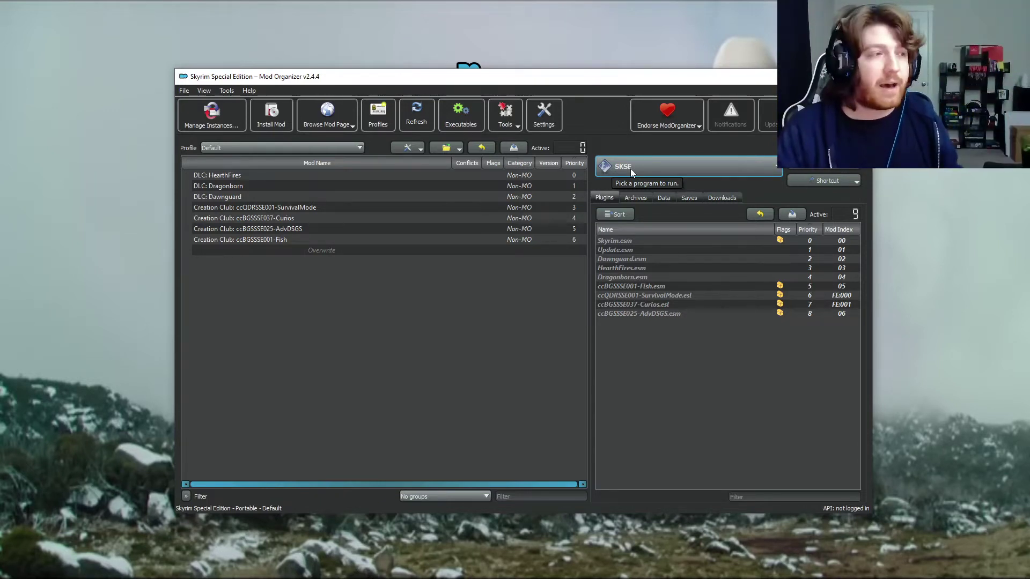
left_click(460, 115)
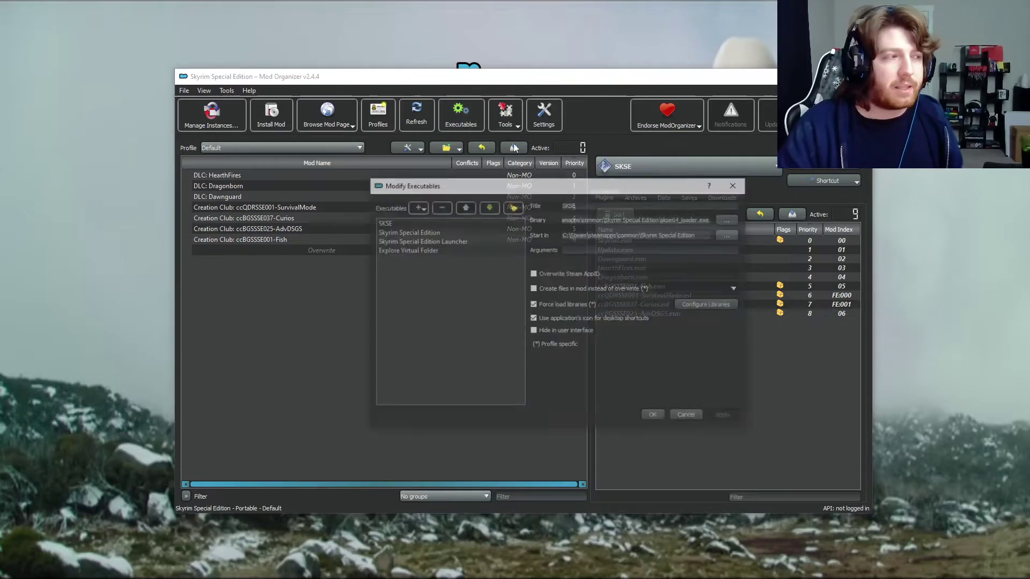
left_click(417, 209)
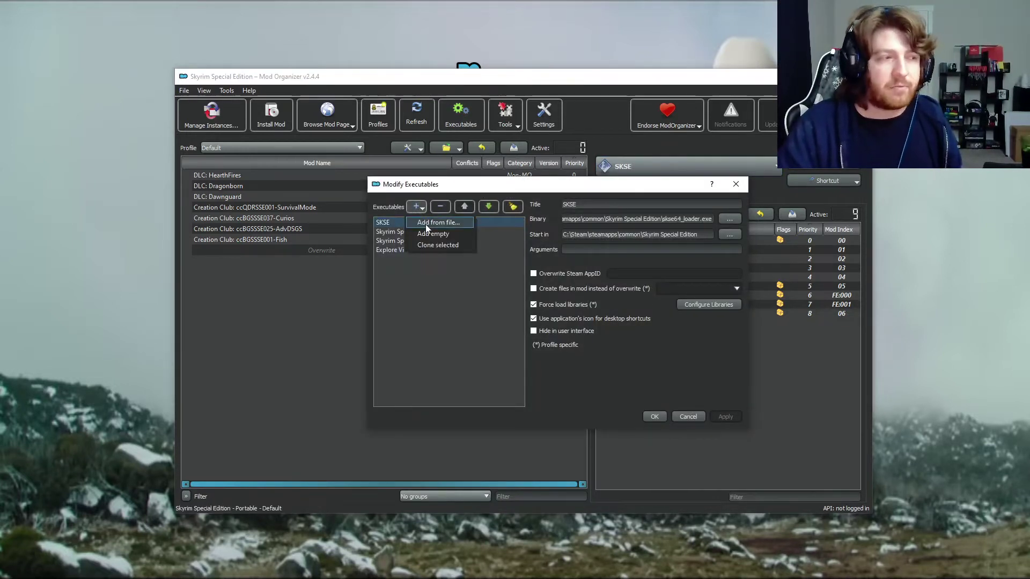
left_click(426, 224)
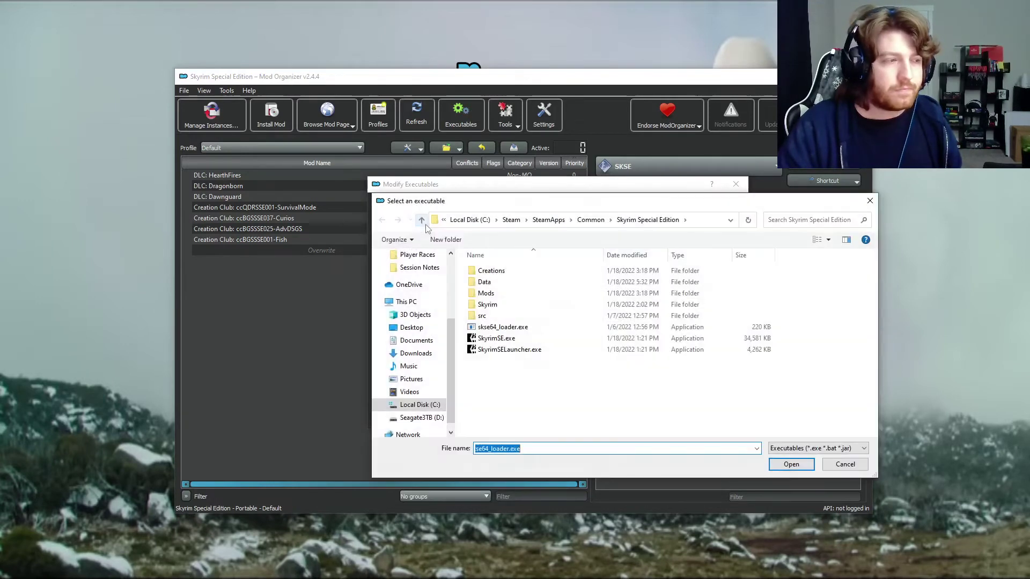
left_click(603, 224)
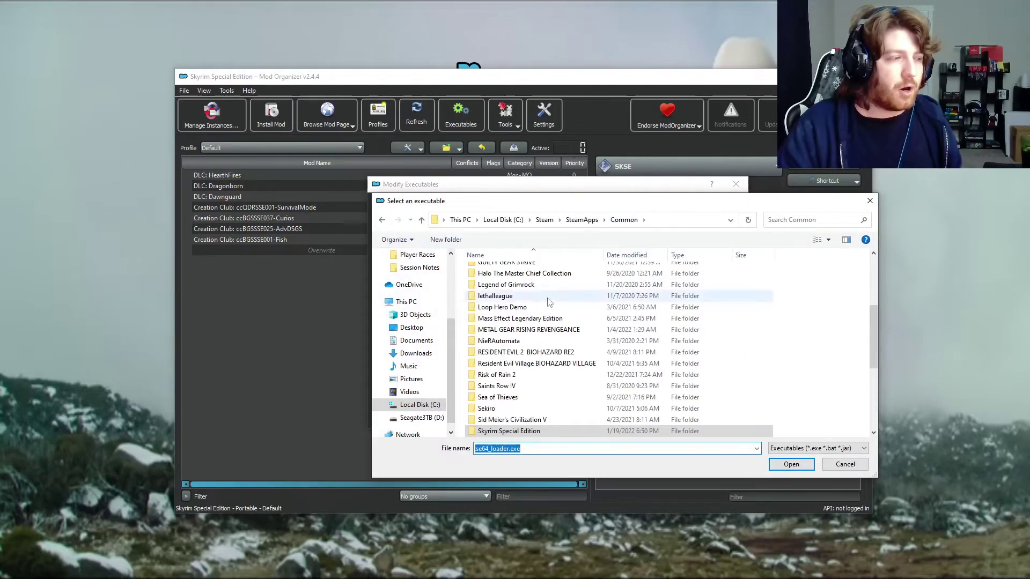
double_click(540, 430)
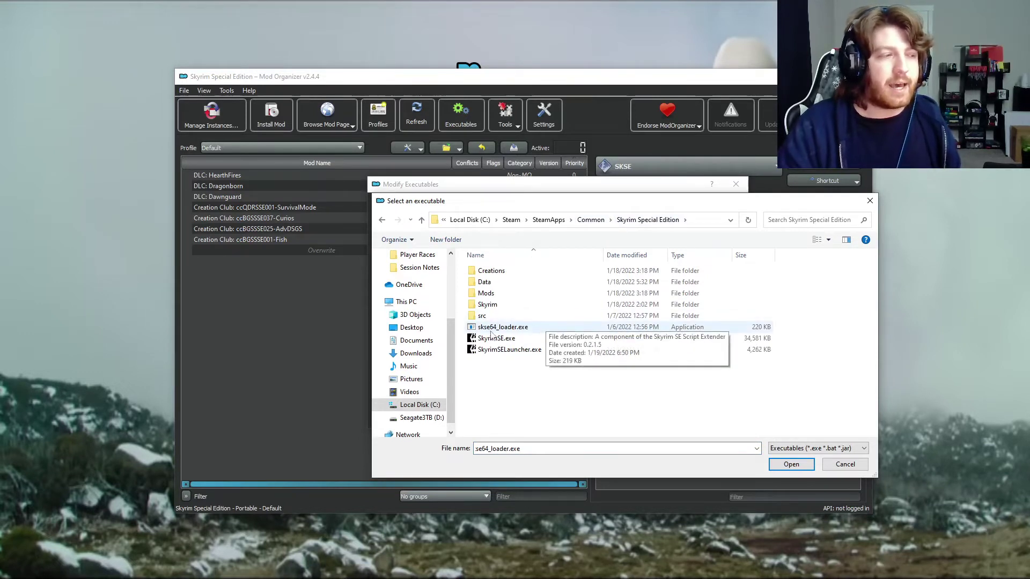
left_click(514, 328)
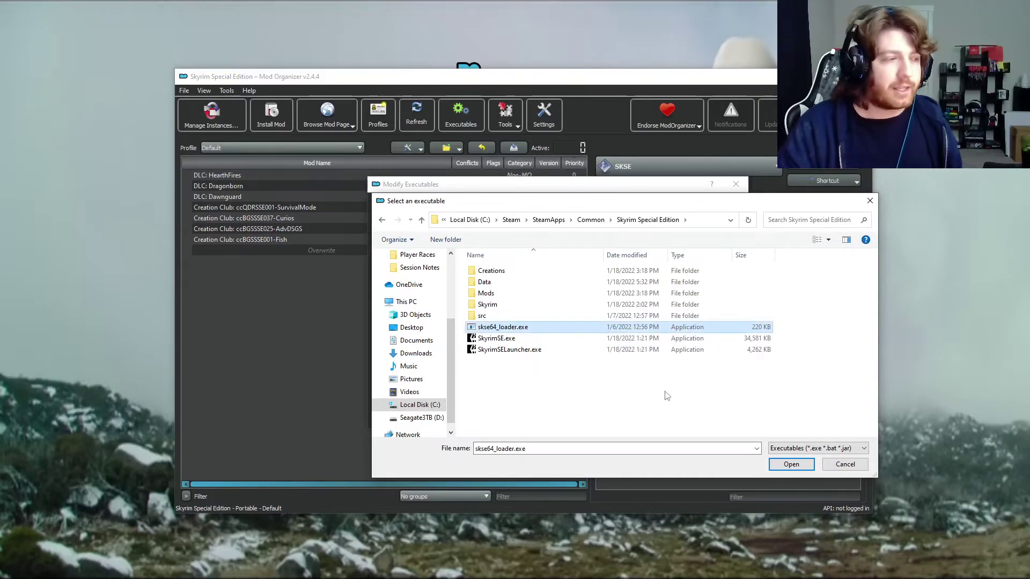
left_click(792, 464)
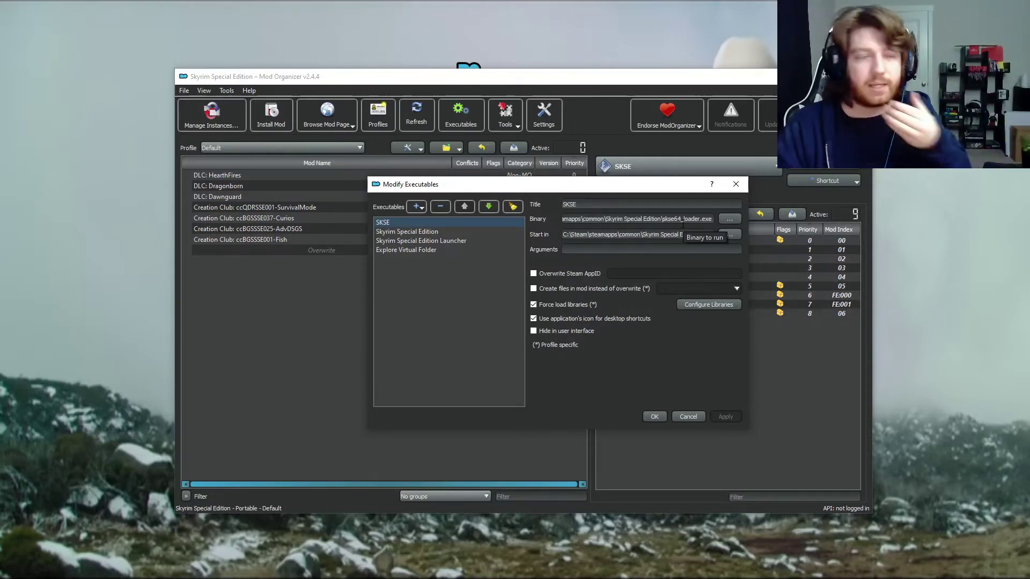
left_click(691, 418)
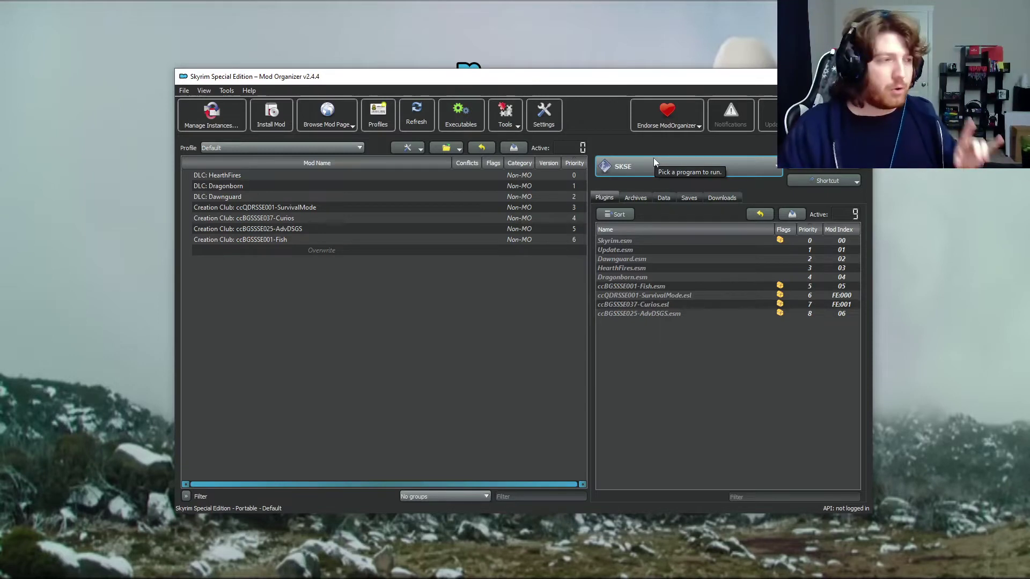
- Check the list of runnable programs in Mod Organizer for the SKSE entry
left_click_drag(536, 74, 506, 68)
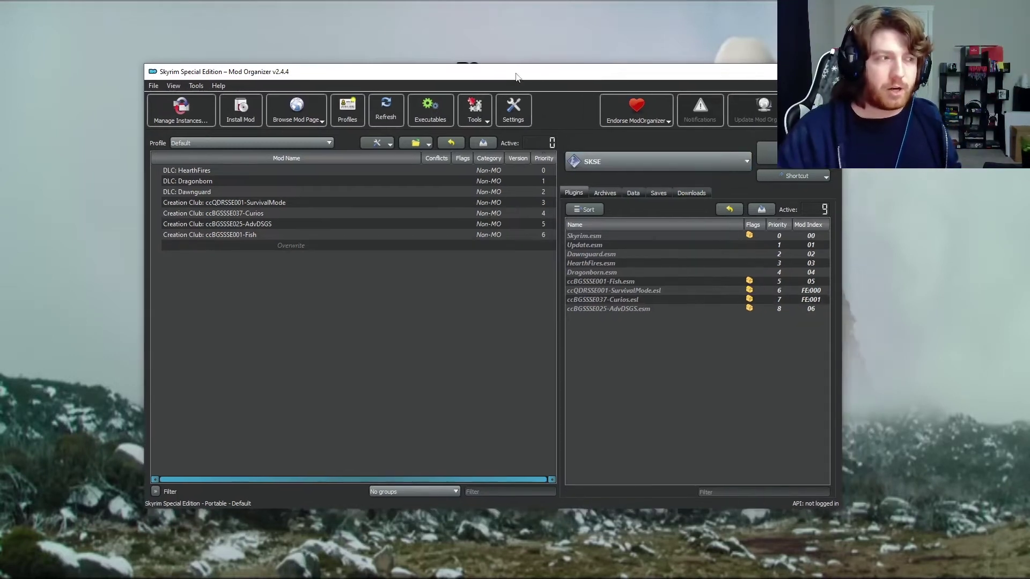
left_click(595, 162)
left_click(600, 205)
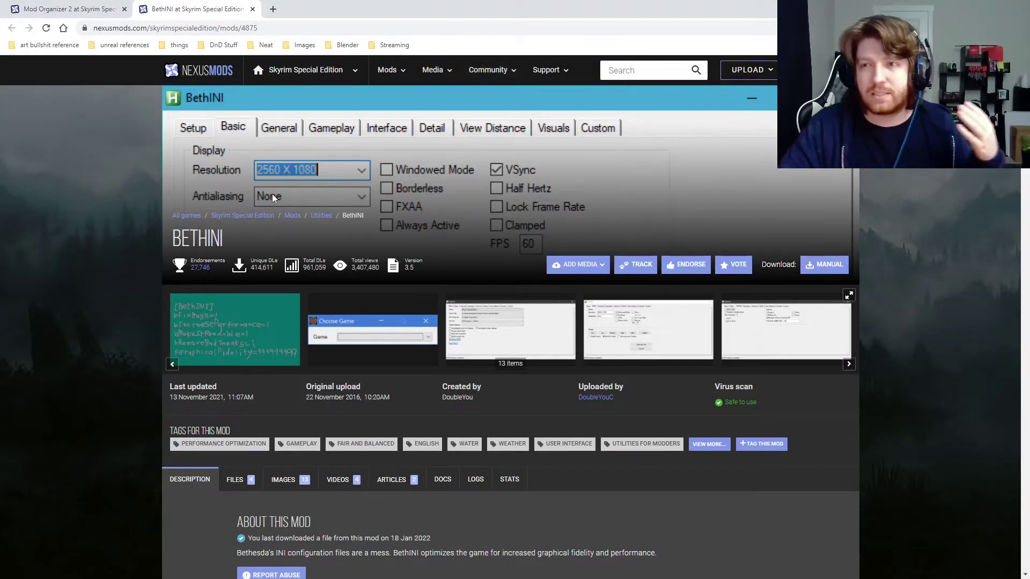
- Download the BethINI Standalone Version main file from its Nexus Mods page, open the archive, and dismiss the WinRAR license reminder
scroll(278, 229, "down", 5)
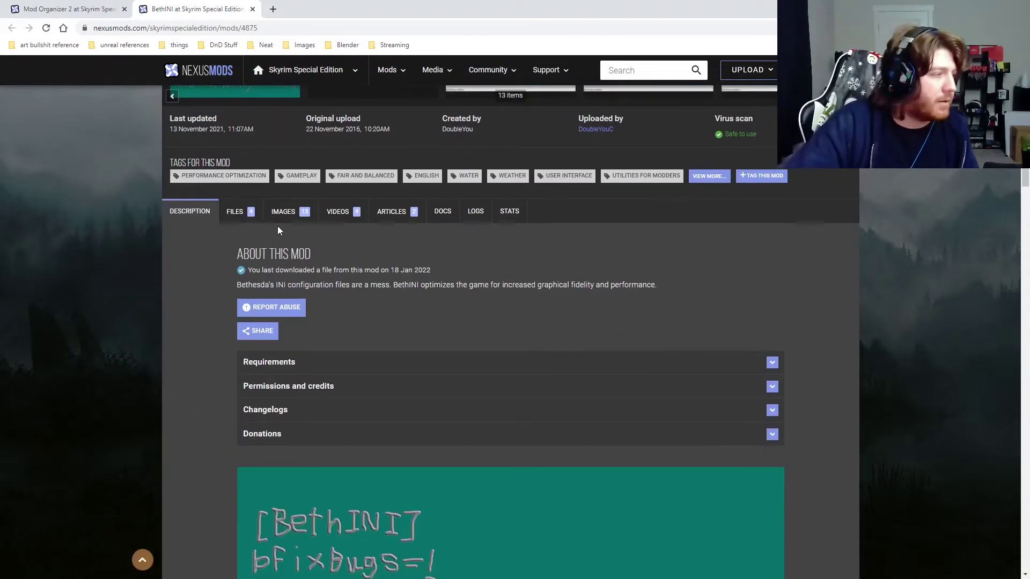
left_click(236, 212)
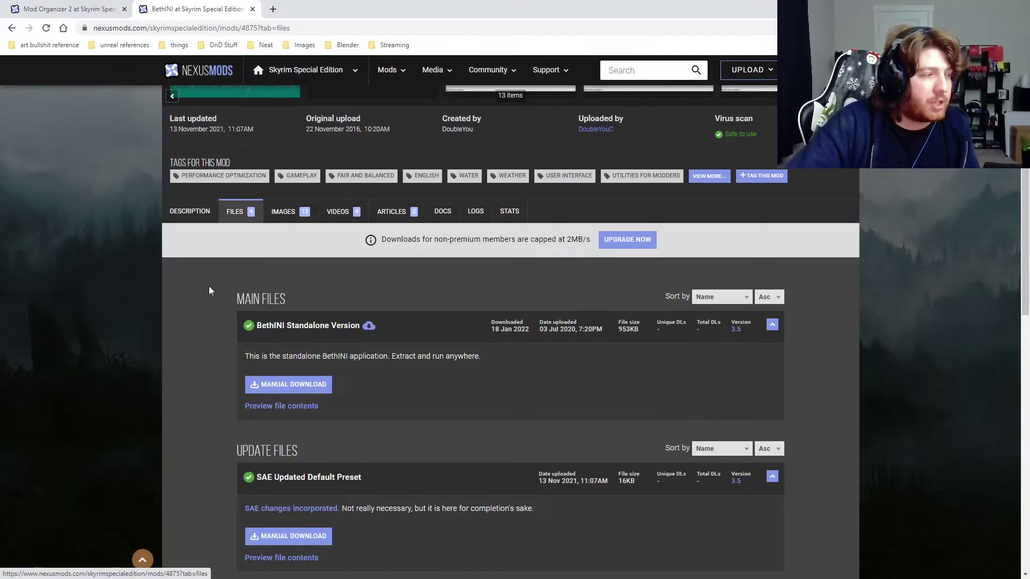
scroll(208, 286, "down", 2)
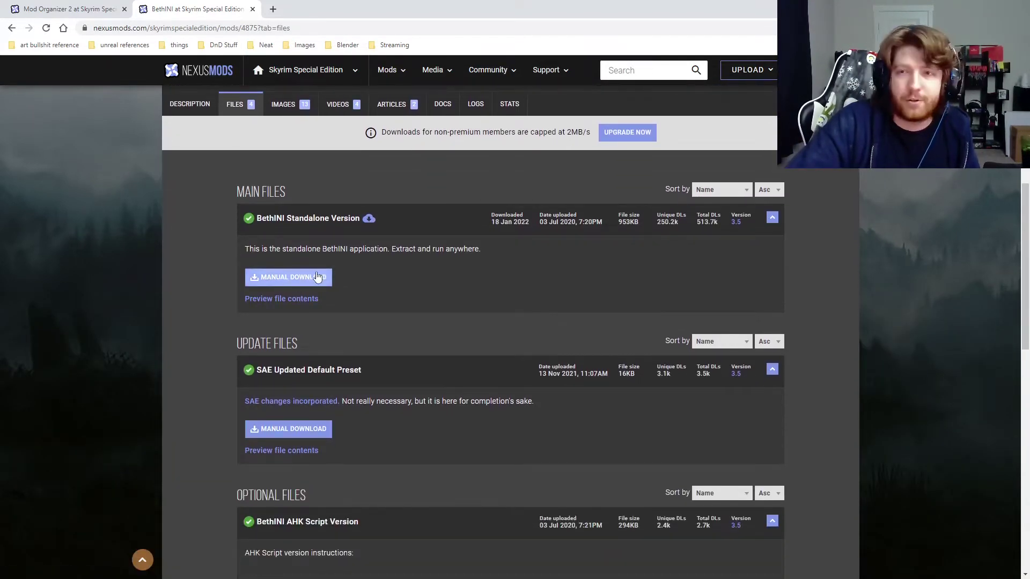
scroll(227, 270, "down", 5)
scroll(219, 270, "up", 5)
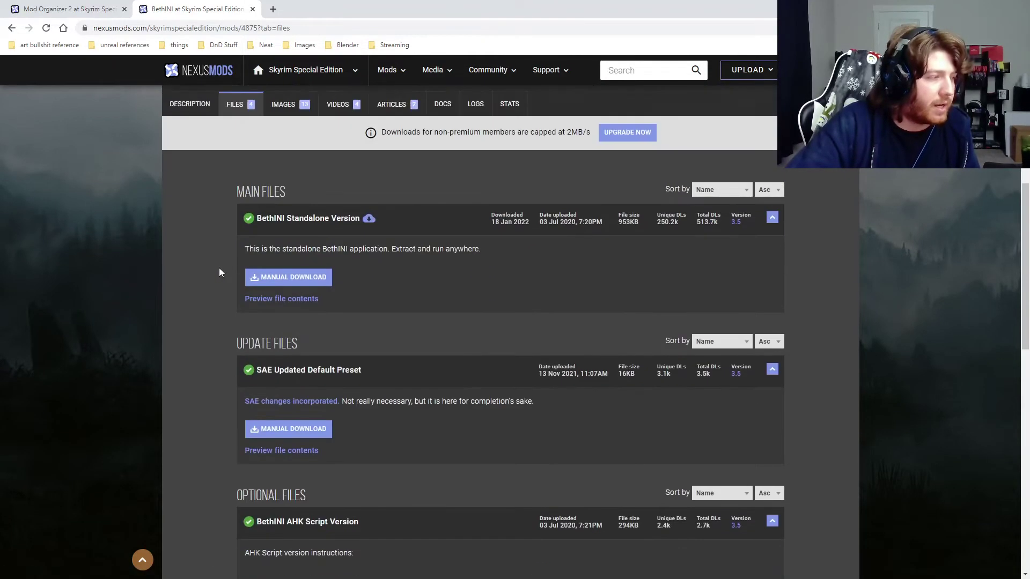
scroll(219, 270, "up", 2)
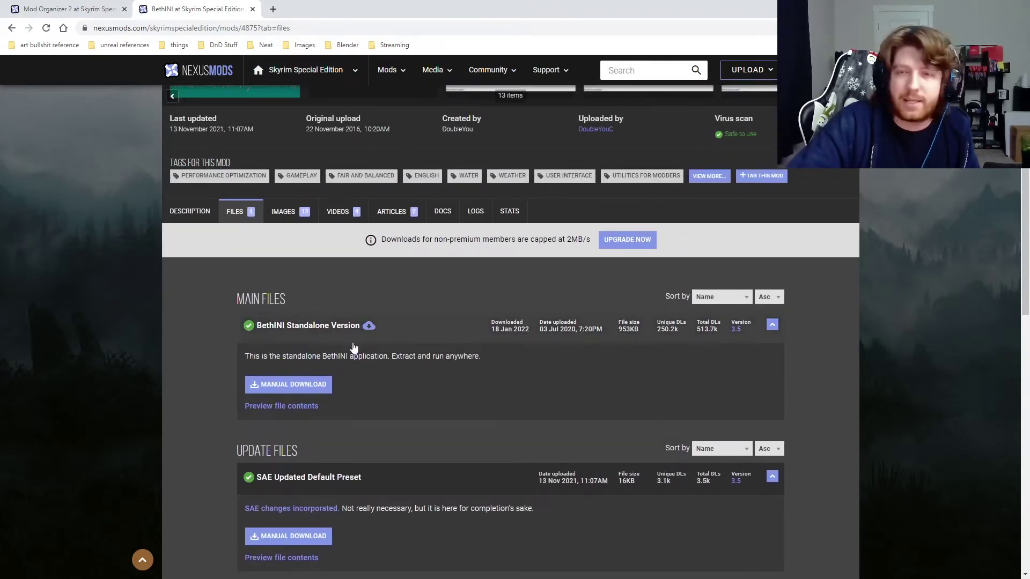
left_click(294, 385)
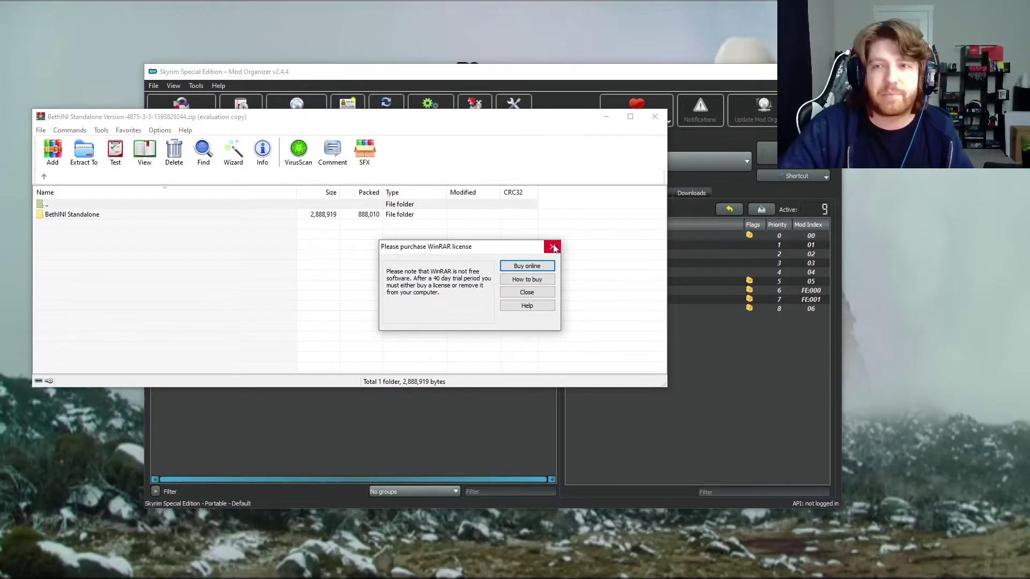
left_click(552, 247)
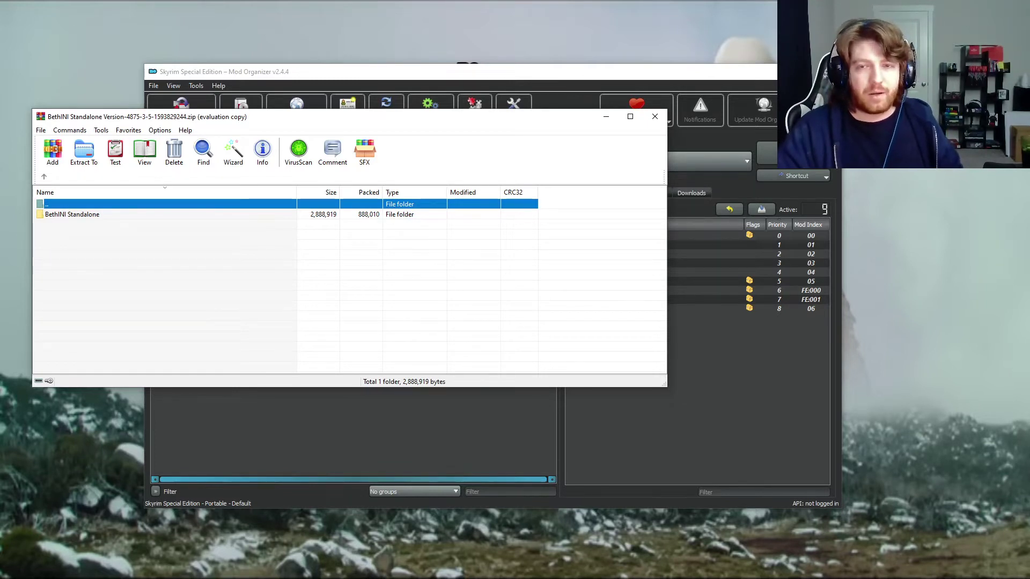
- Arrange the archive and File Explorer windows, and open the Skyrim Special Edition Mod Organizer 2 folder inside Common
left_click_drag(353, 119, 485, 116)
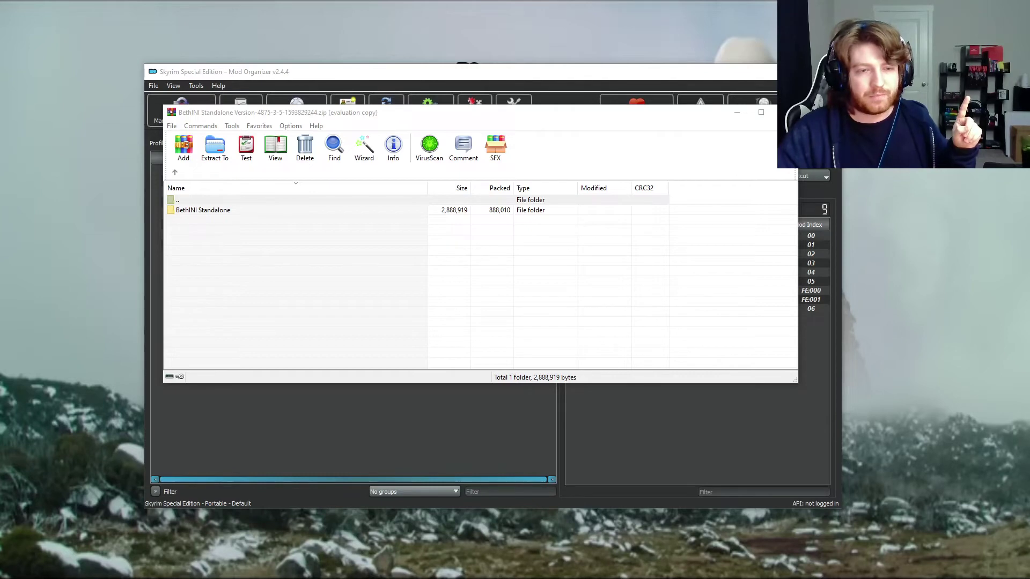
left_click_drag(1029, 177, 379, 119)
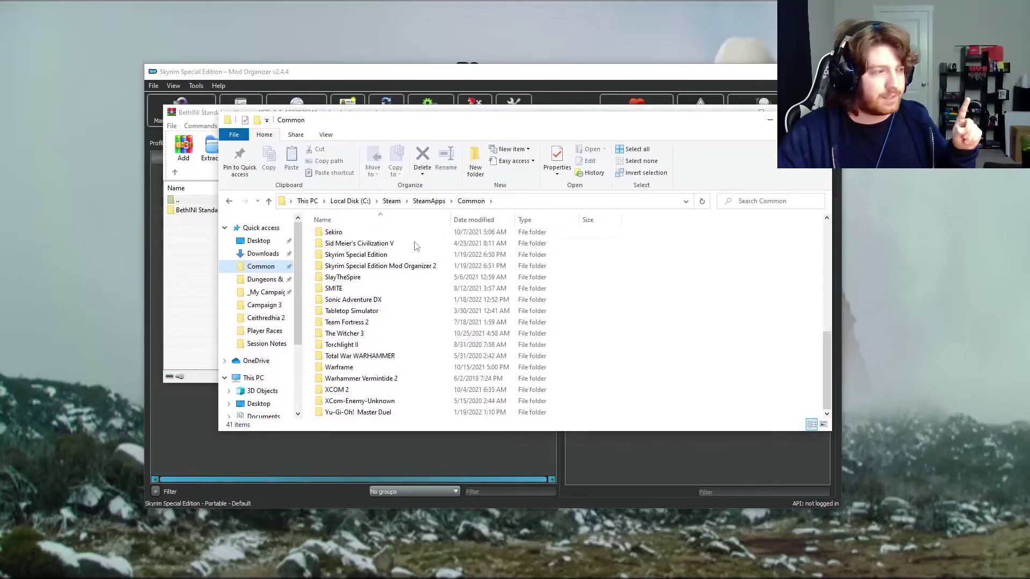
double_click(374, 269)
scroll(400, 348, "down", 8)
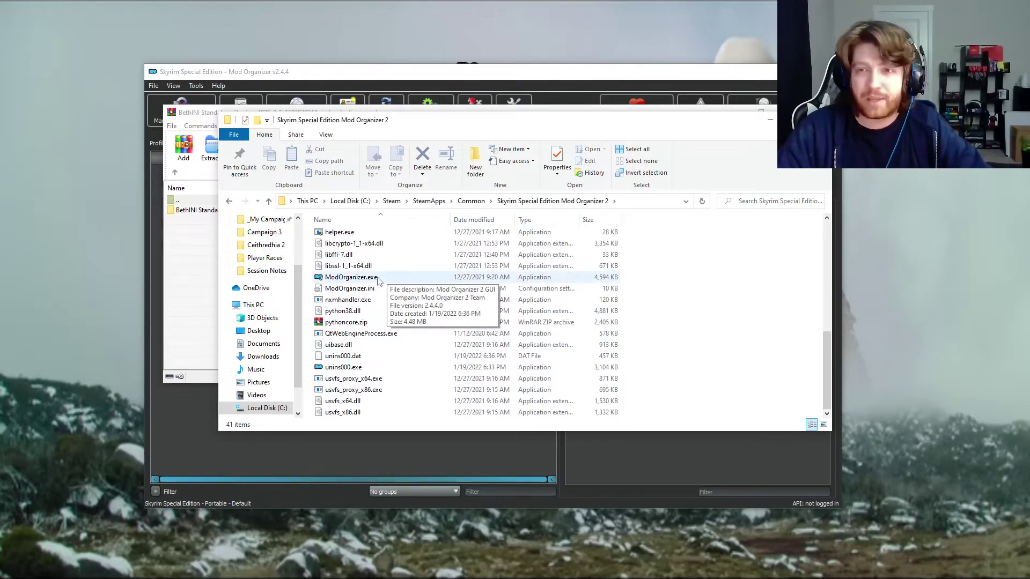
- Create a folder named 3rd-party tools in the Skyrim Special Edition Mod Organizer 2 folder and open it
scroll(344, 338, "up", 8)
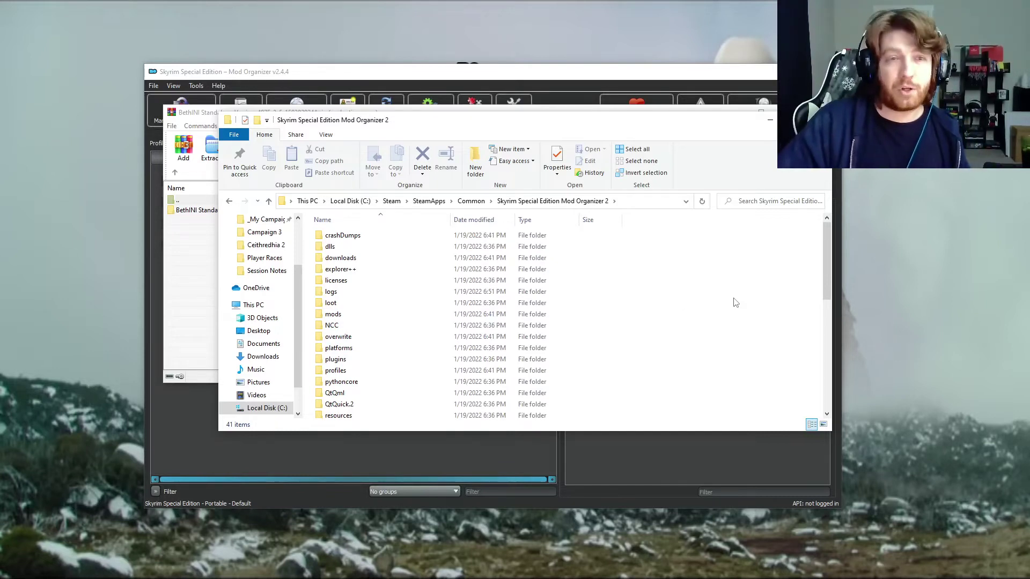
right_click(697, 307)
mouse_move(671, 437)
left_click(741, 437)
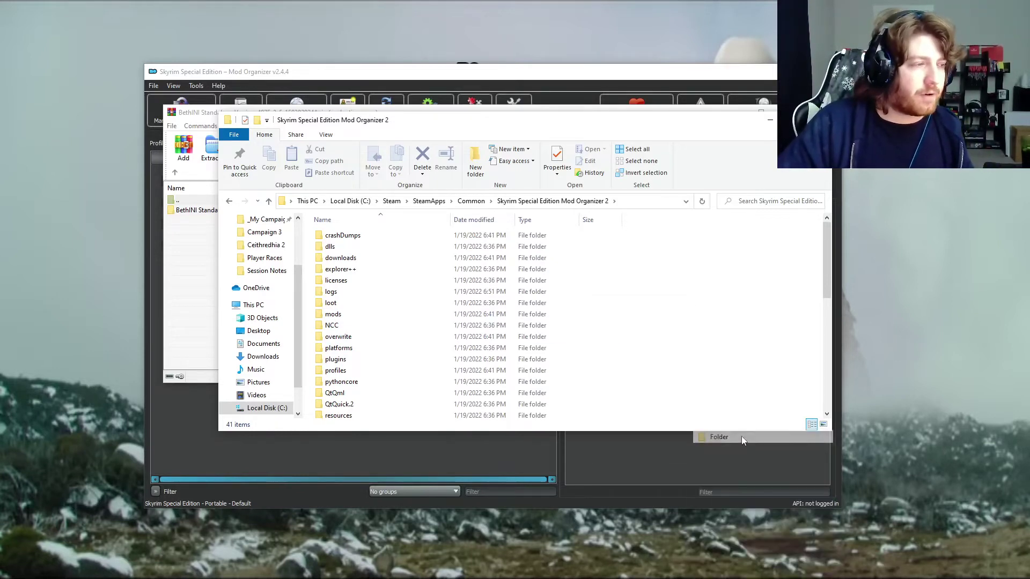
type("3rd-party to")
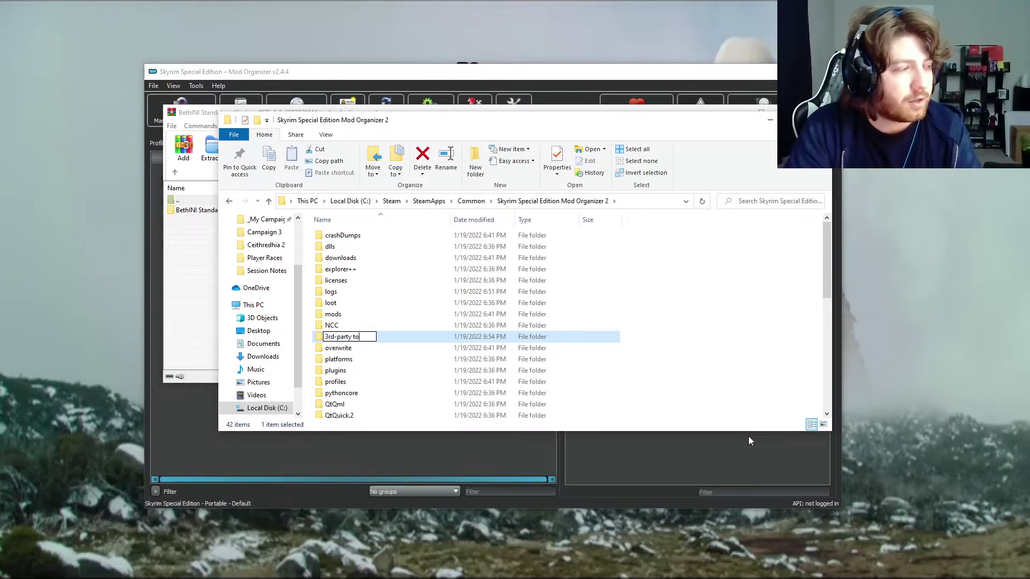
type("ols")
key("Return")
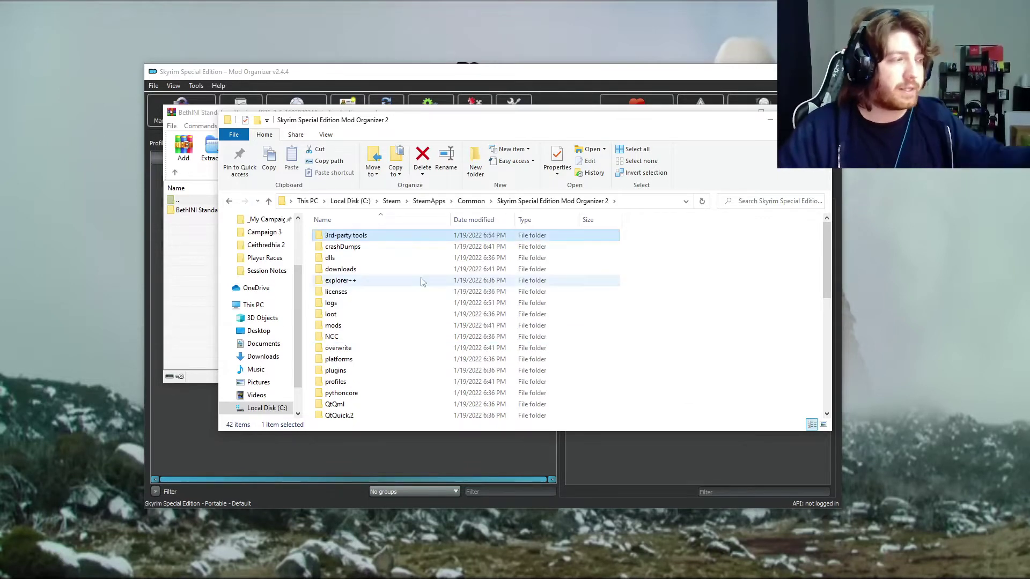
double_click(360, 238)
- Extract the BethINI Standalone folder from the archive into the 3rd-party tools folder and close the archive
left_click_drag(402, 128, 464, 114)
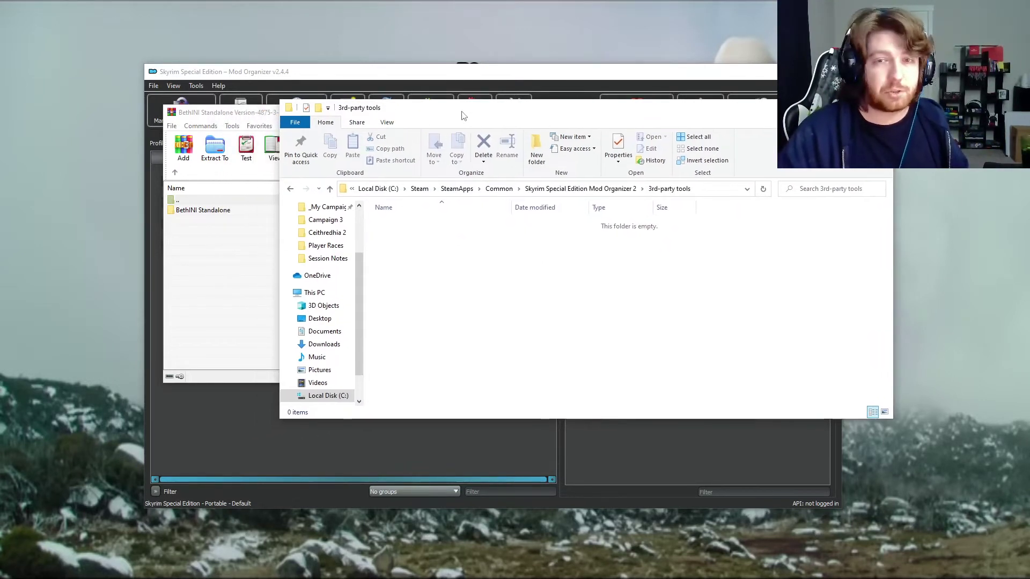
left_click_drag(253, 117, 136, 110)
left_click(104, 206)
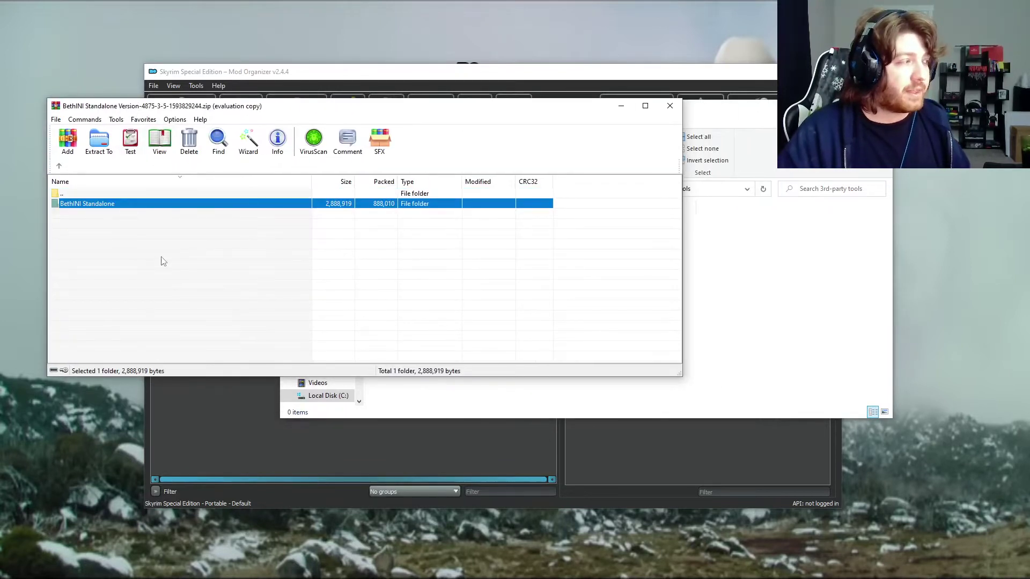
double_click(91, 204)
left_click(60, 165)
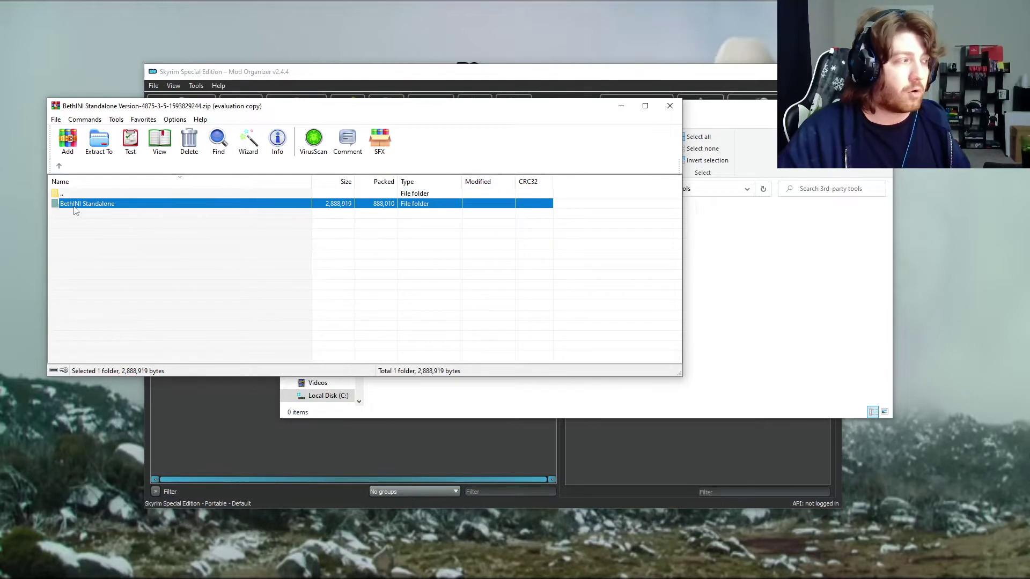
left_click(94, 231)
left_click(89, 208)
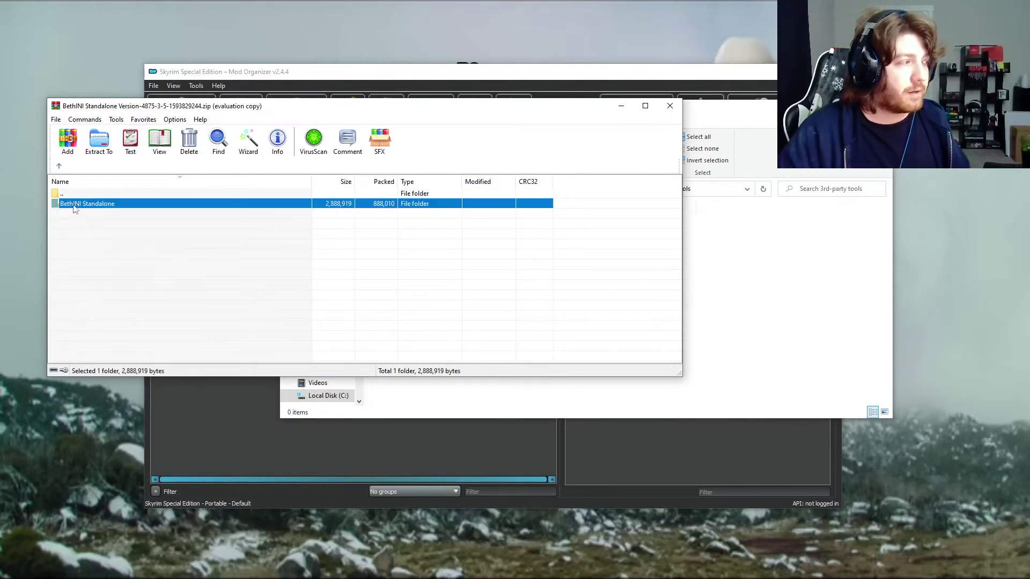
left_click_drag(589, 256, 747, 284)
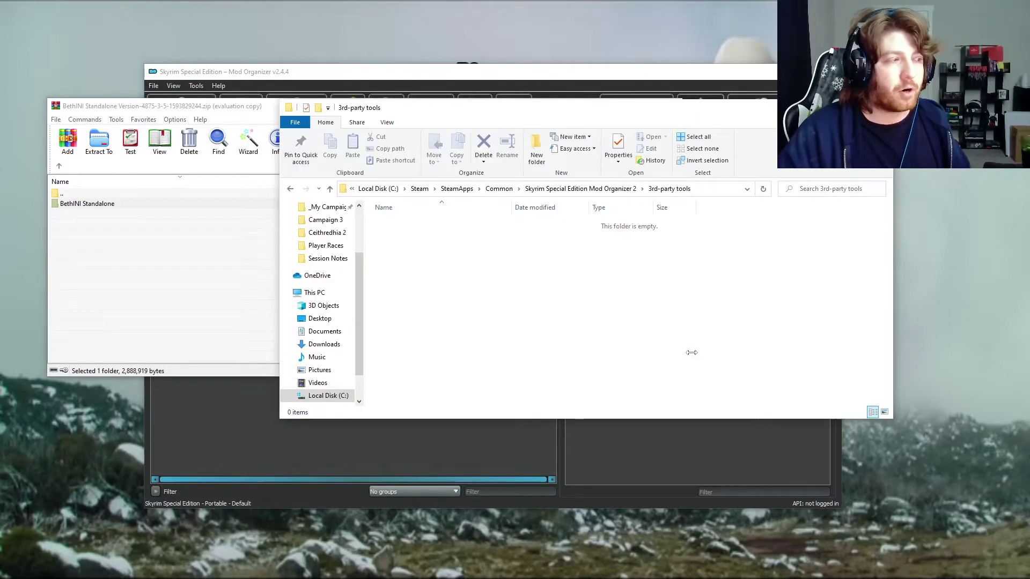
left_click(588, 345)
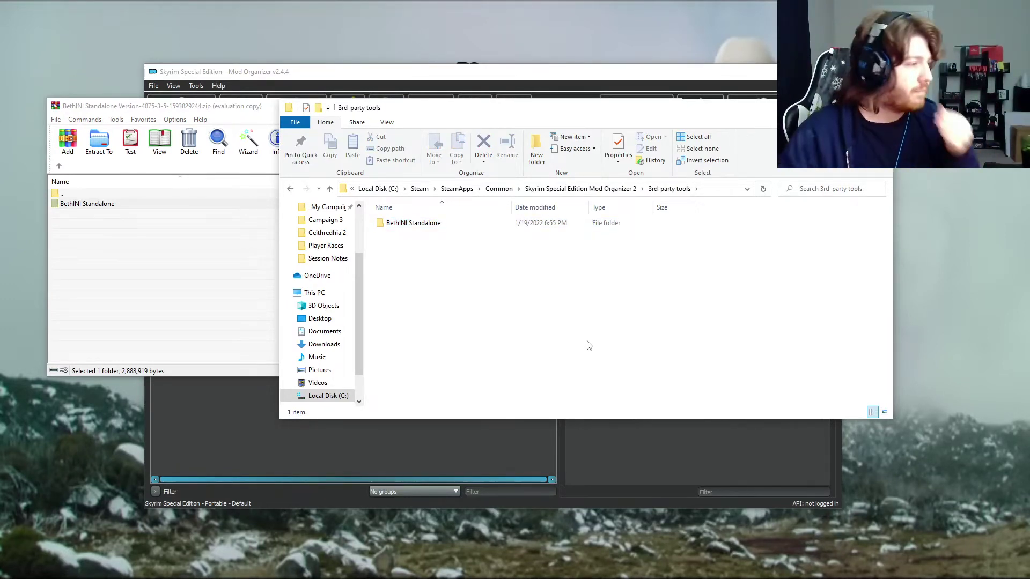
key("alt+Tab")
key("alt+F4")
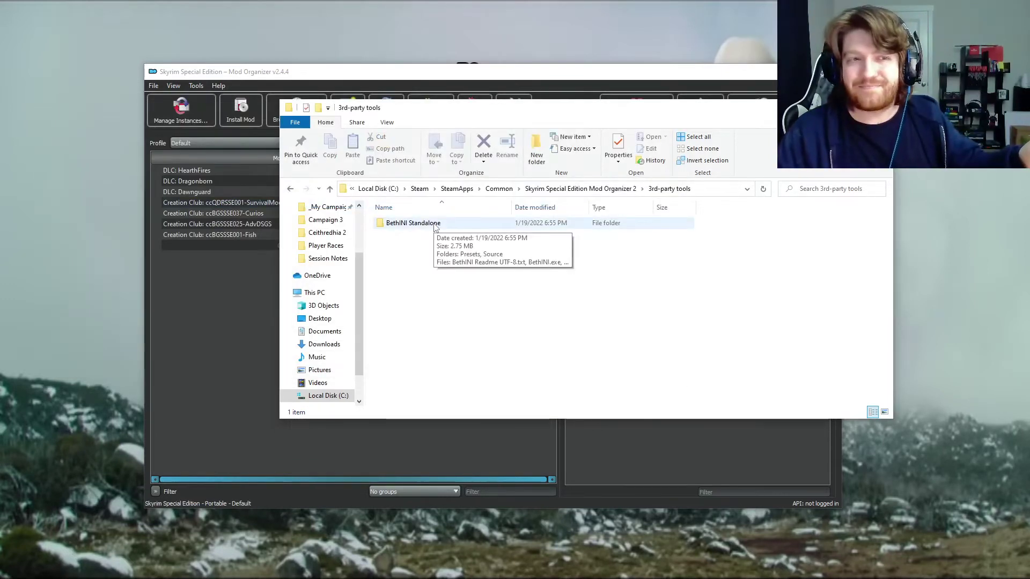
- Run BethINI.exe from the BethINI Standalone folder and choose Skyrim Special Edition as the game
double_click(413, 223)
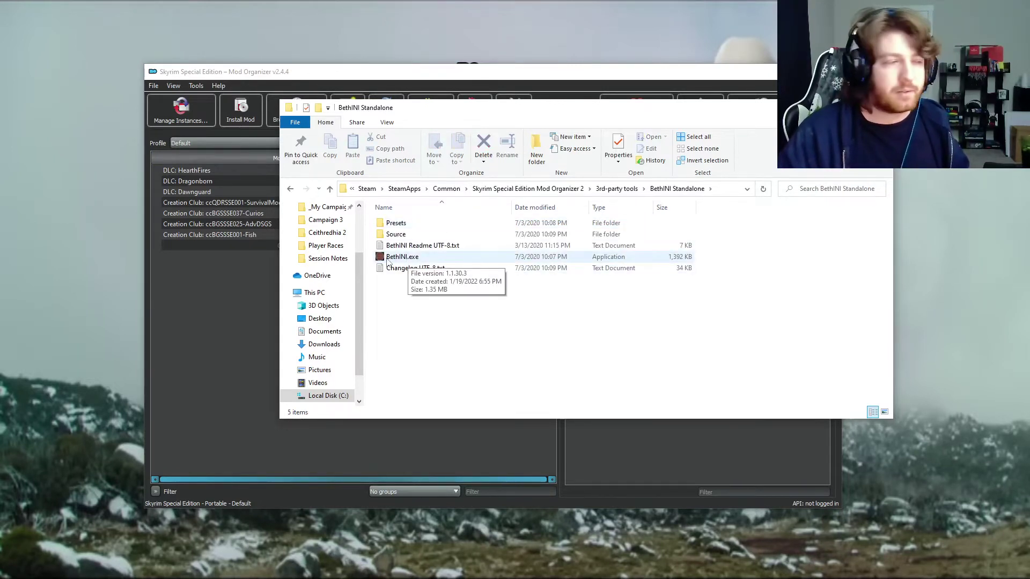
left_click(416, 260)
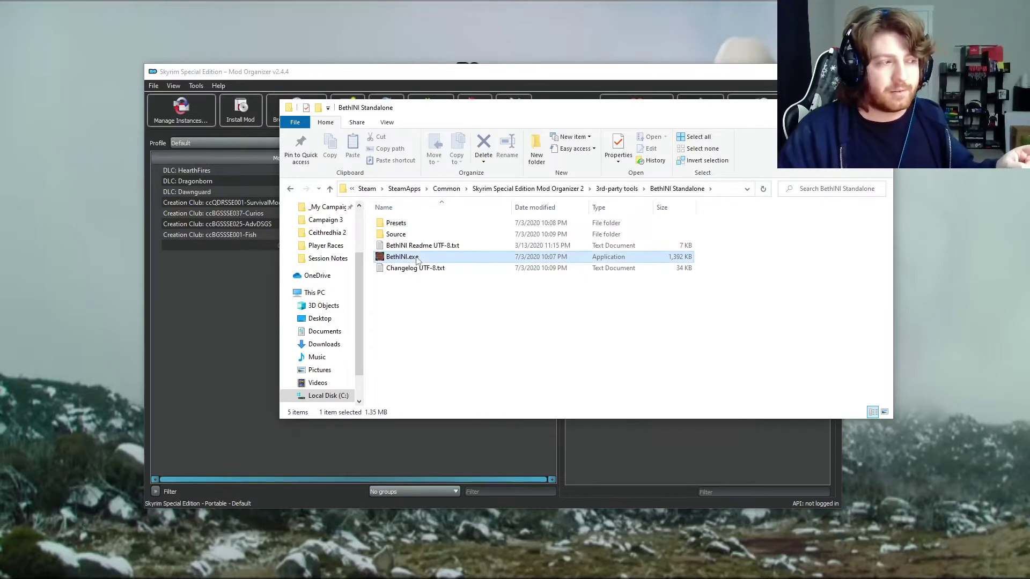
double_click(416, 258)
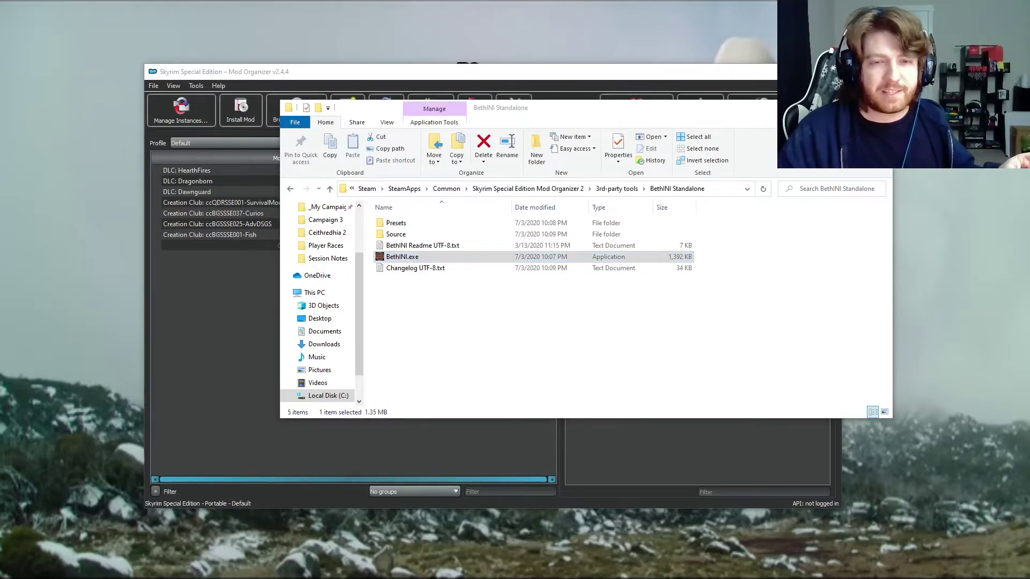
left_click_drag(510, 306, 450, 304)
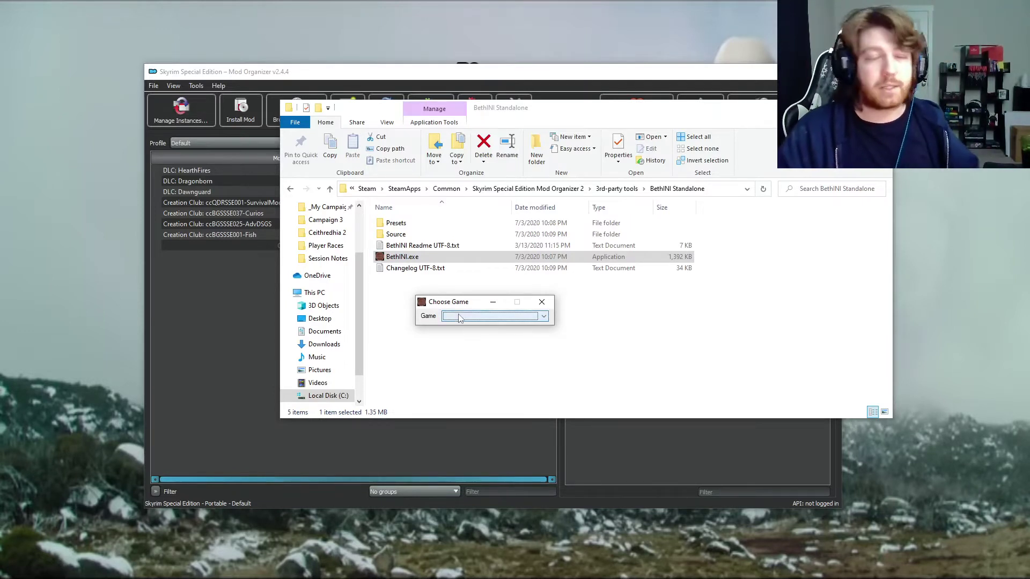
left_click(460, 317)
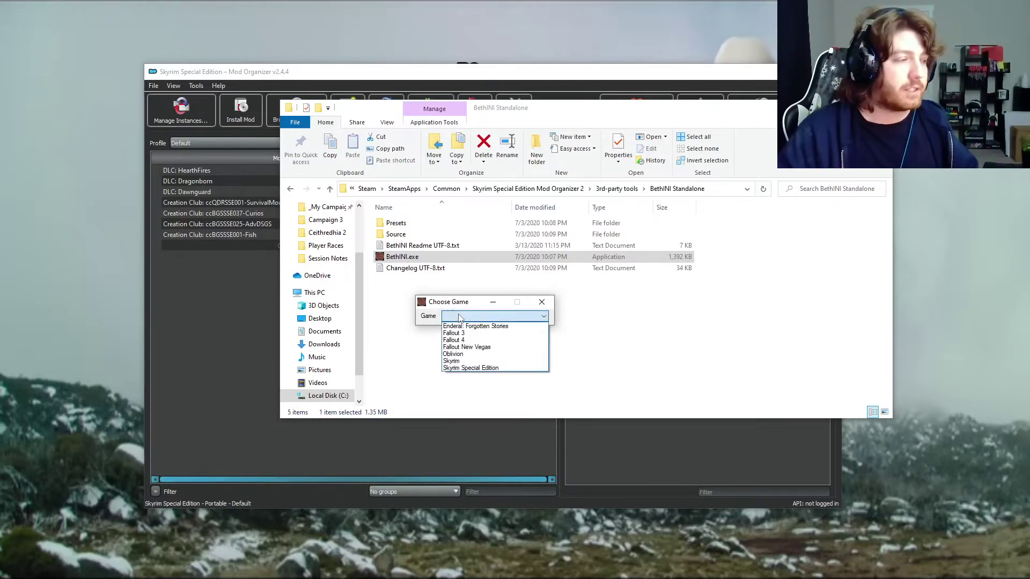
left_click(475, 369)
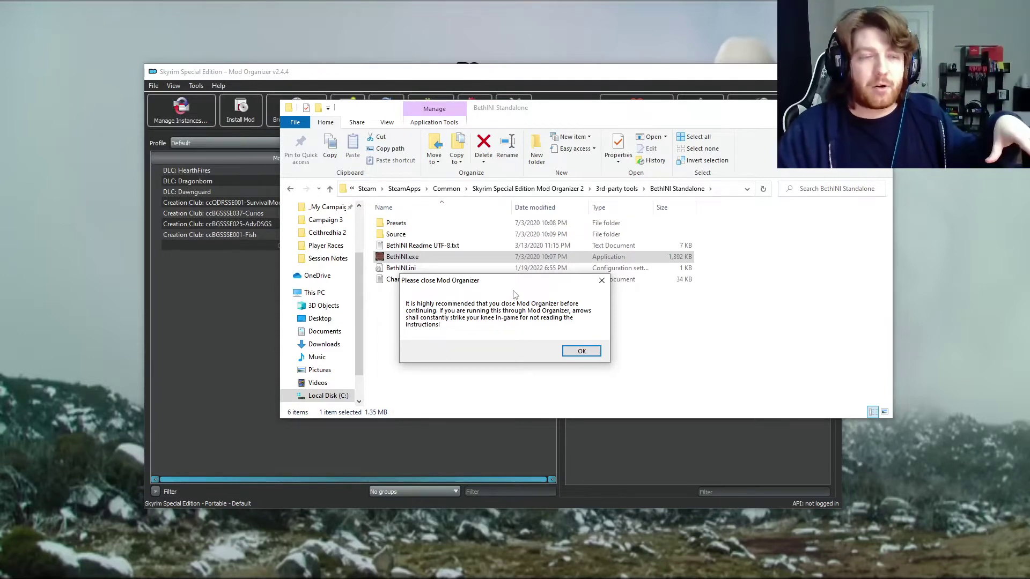
- Close Mod Organizer as BethINI recommends and acknowledge the notice to continue
left_click(691, 79)
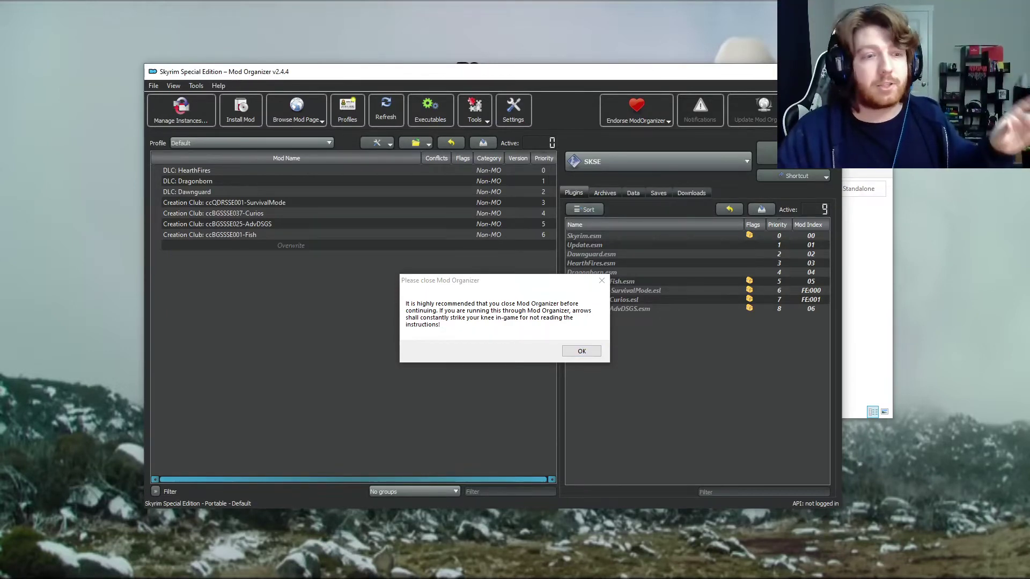
left_click(830, 71)
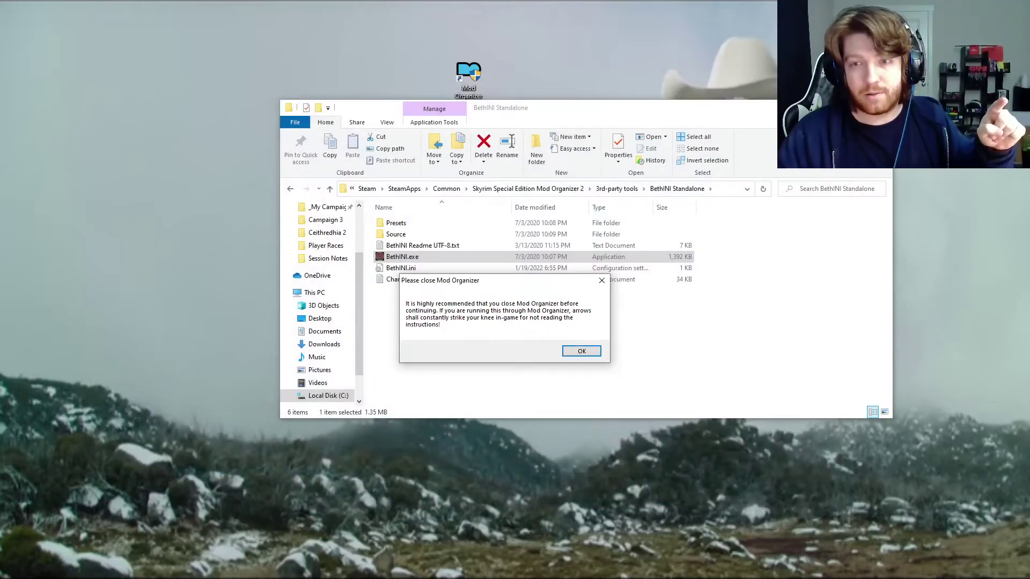
left_click(581, 352)
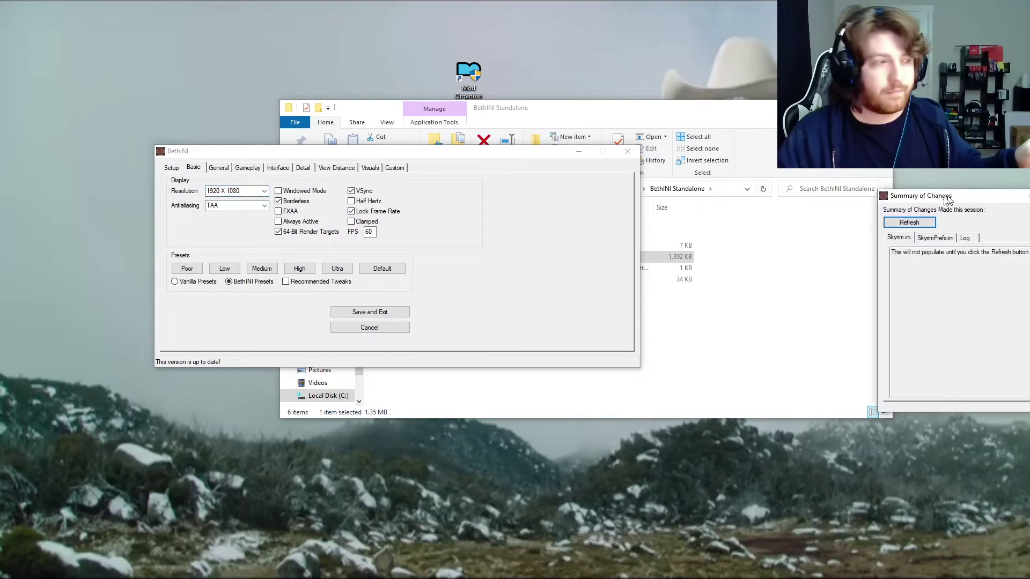
- Place the Summary of Changes window beside the main BethINI window and move File Explorer out of the way
left_click_drag(950, 196, 712, 156)
left_click(499, 159)
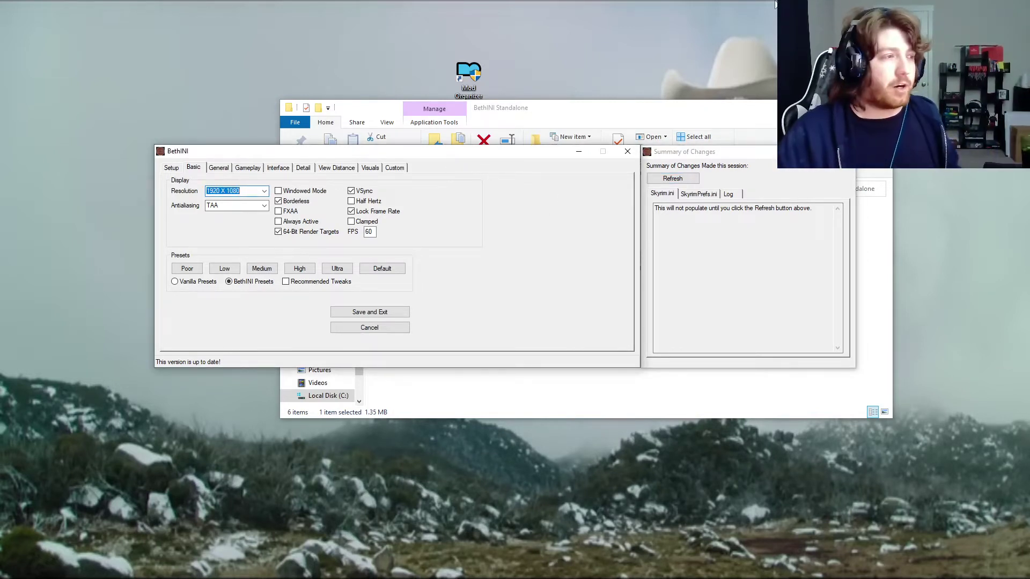
left_click_drag(711, 113, 1029, 131)
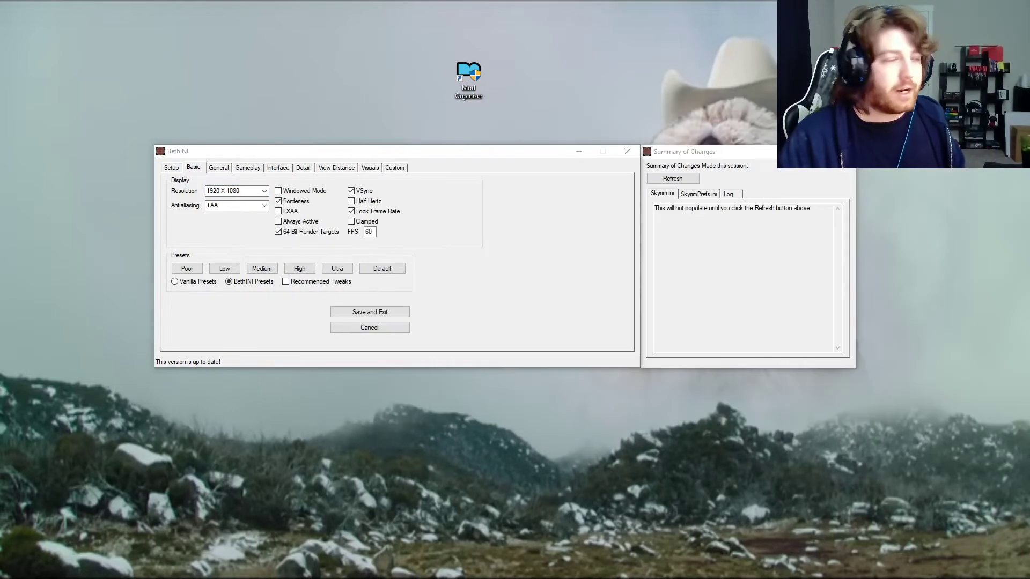
left_click(368, 162)
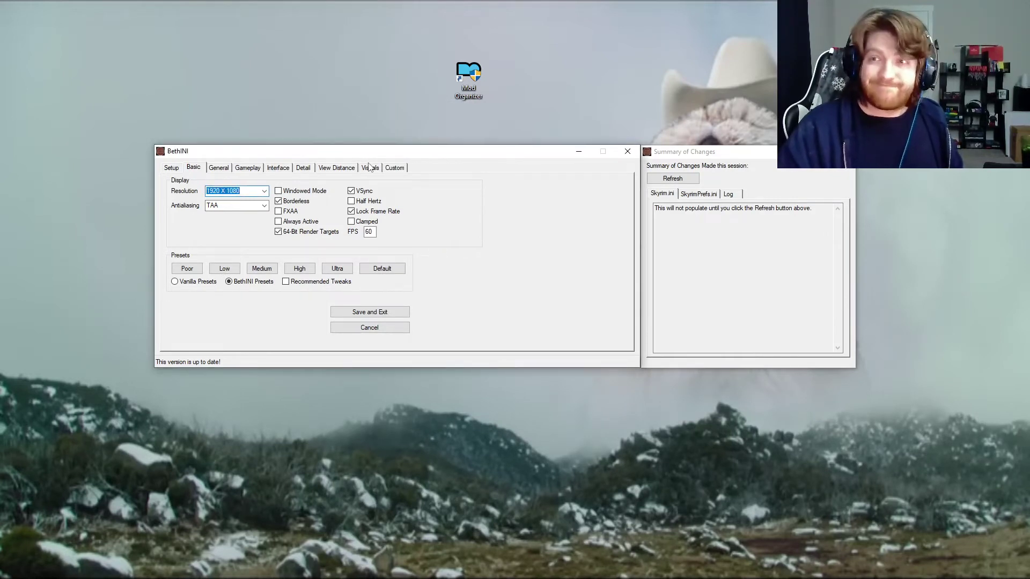
- Show BethINI's setup settings and check the available choices for the Skyrim Special Edition game path
left_click(171, 168)
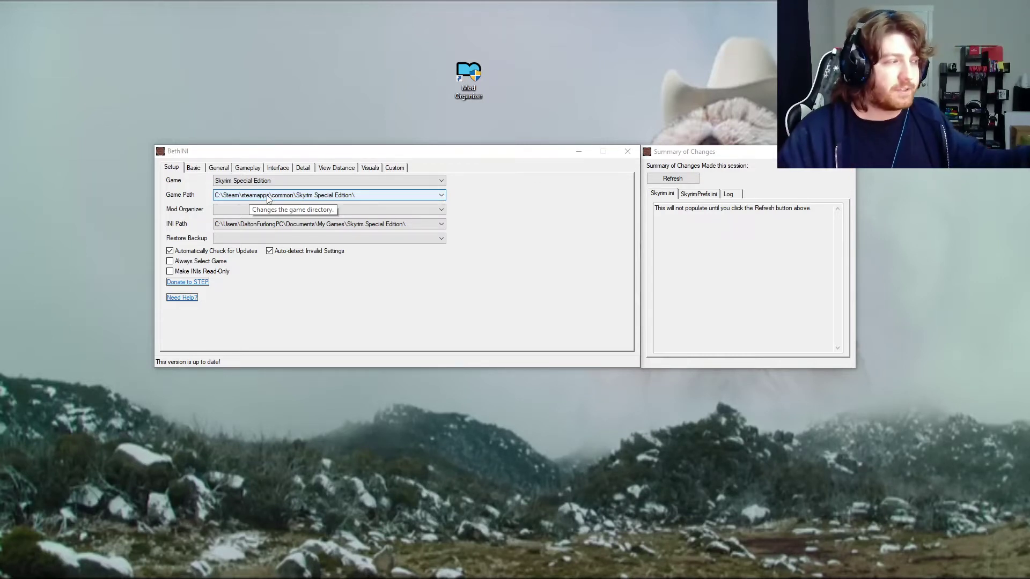
left_click(306, 192)
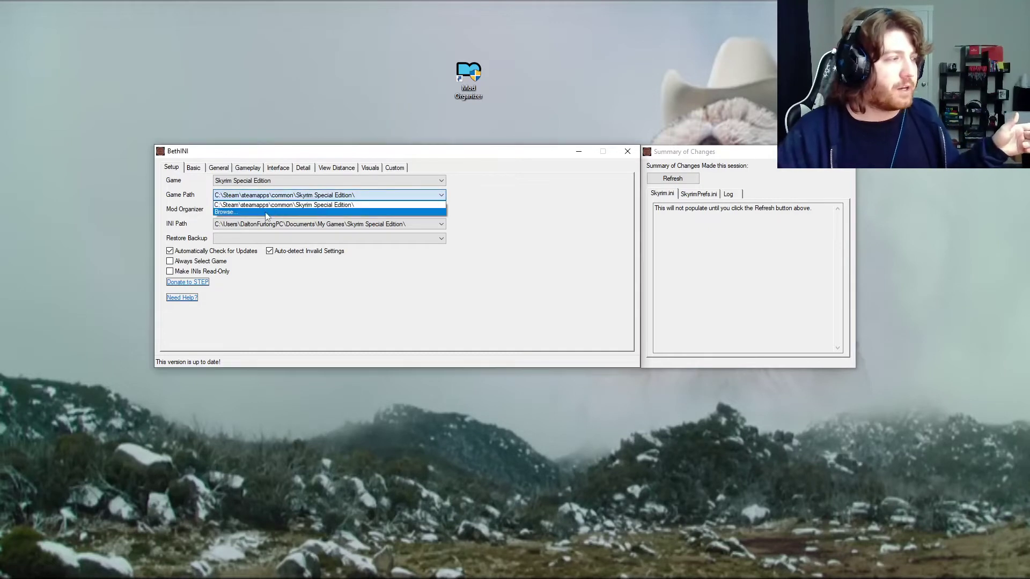
left_click(529, 201)
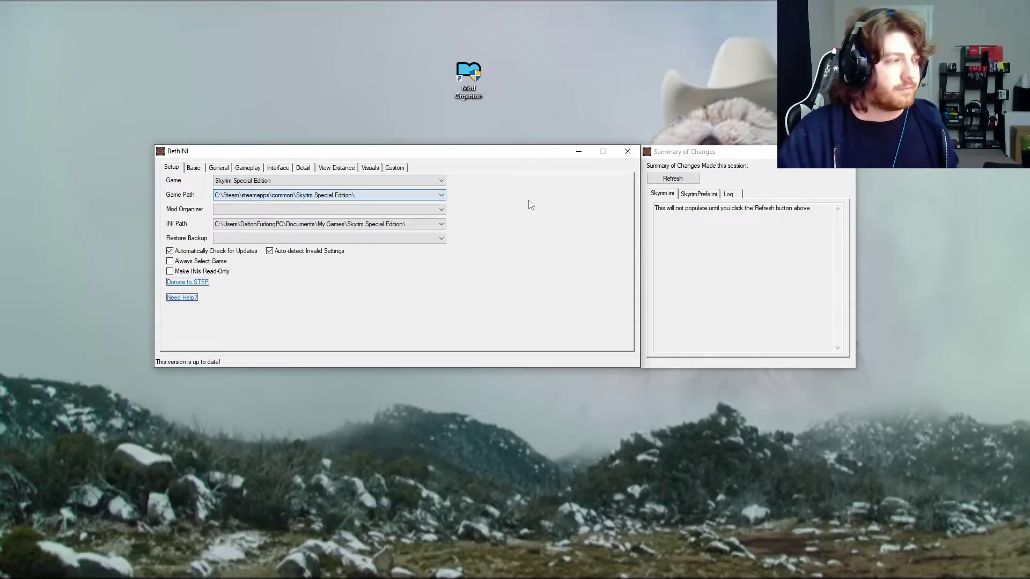
- Set BethINI's Mod Organizer path by browsing to ModOrganizer.exe in the Skyrim Special Edition Mod Organizer 2 folder
left_click(227, 213)
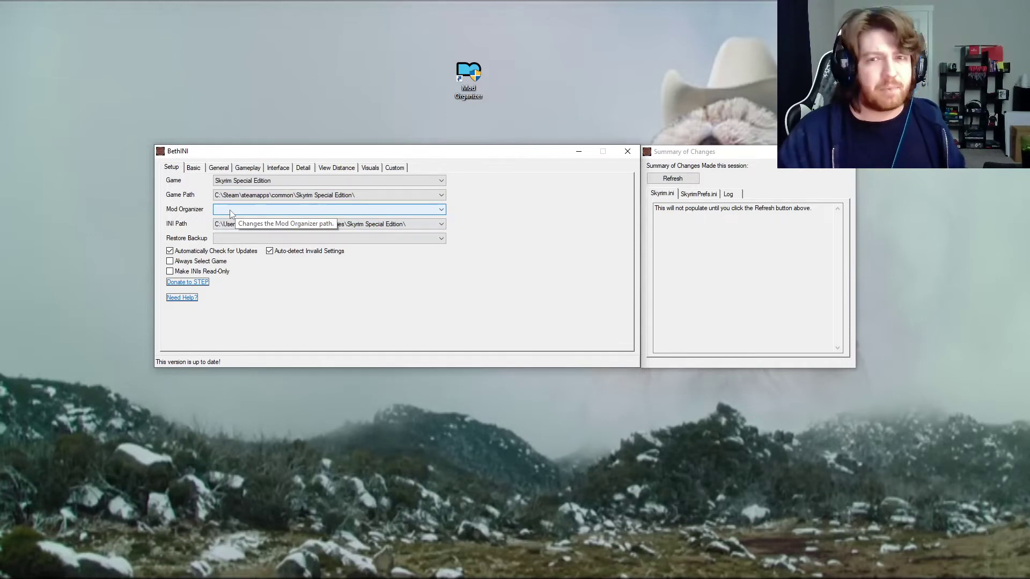
left_click(235, 213)
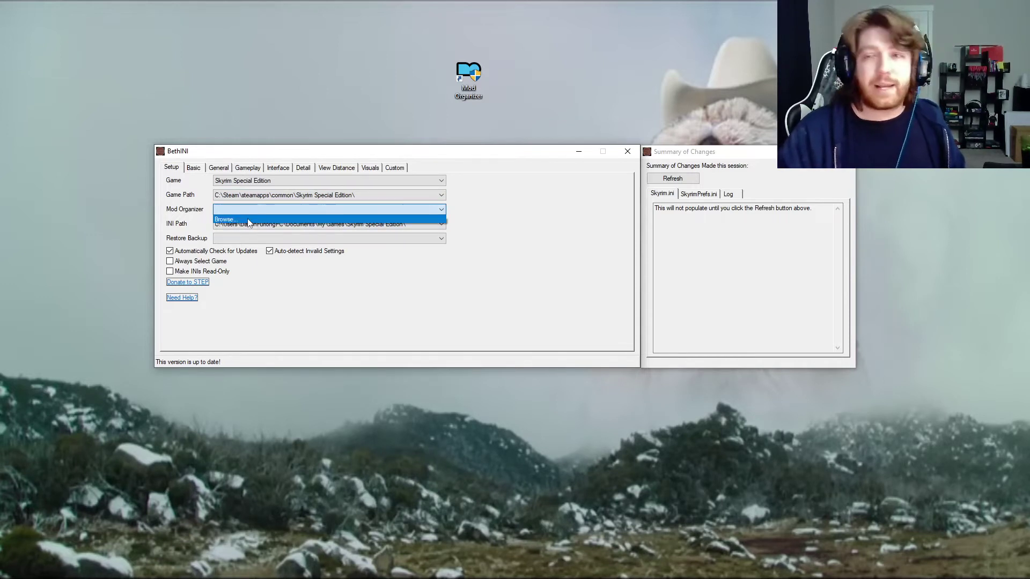
left_click(249, 220)
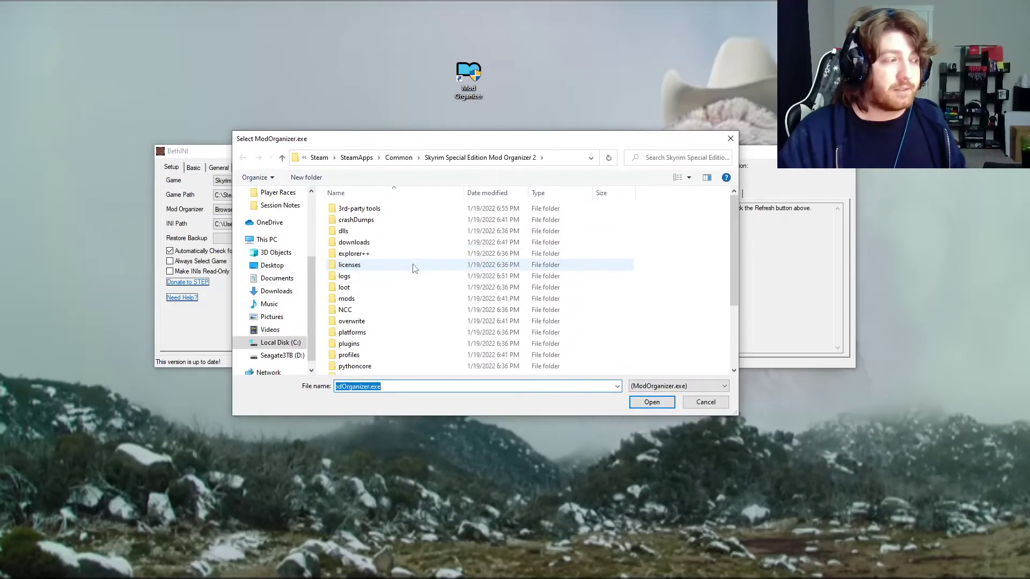
scroll(375, 343, "down", 3)
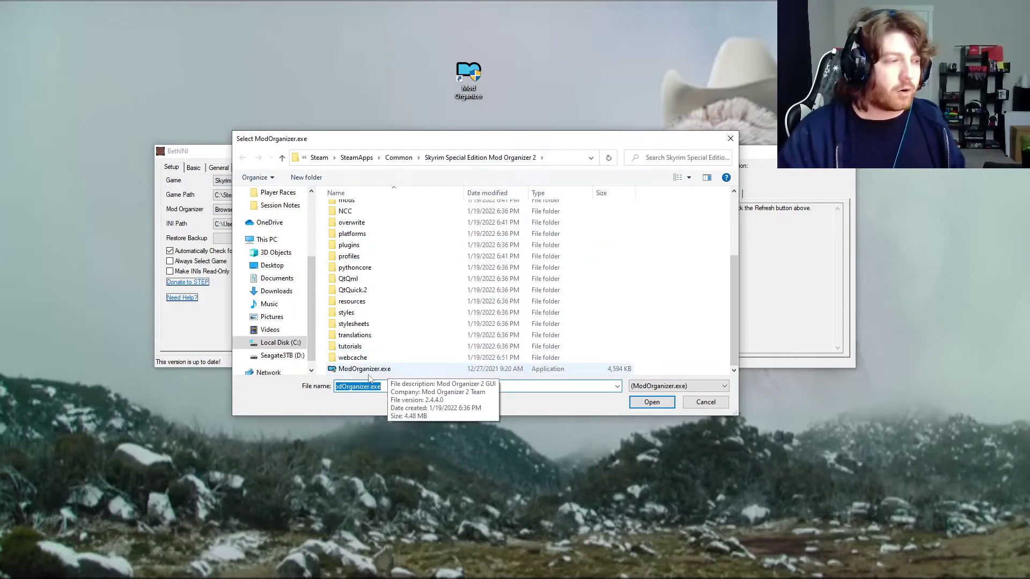
left_click(390, 370)
left_click(652, 404)
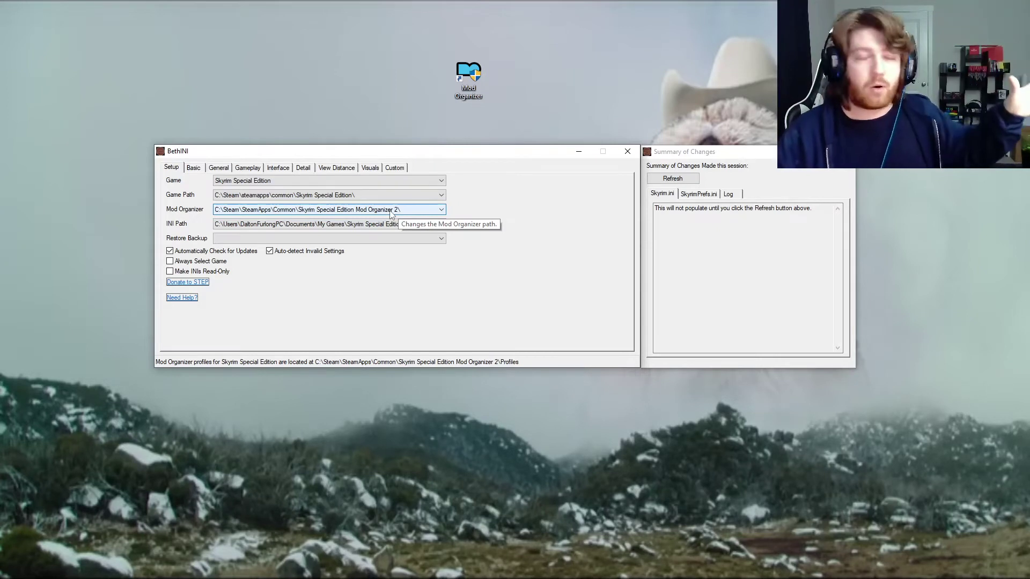
left_click(218, 227)
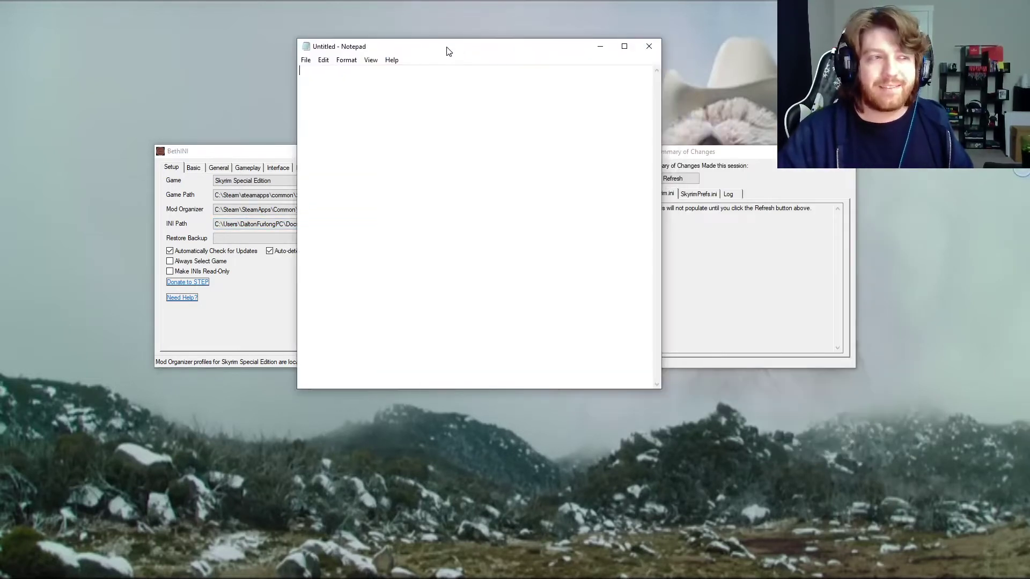
left_click_drag(445, 49, 395, 75)
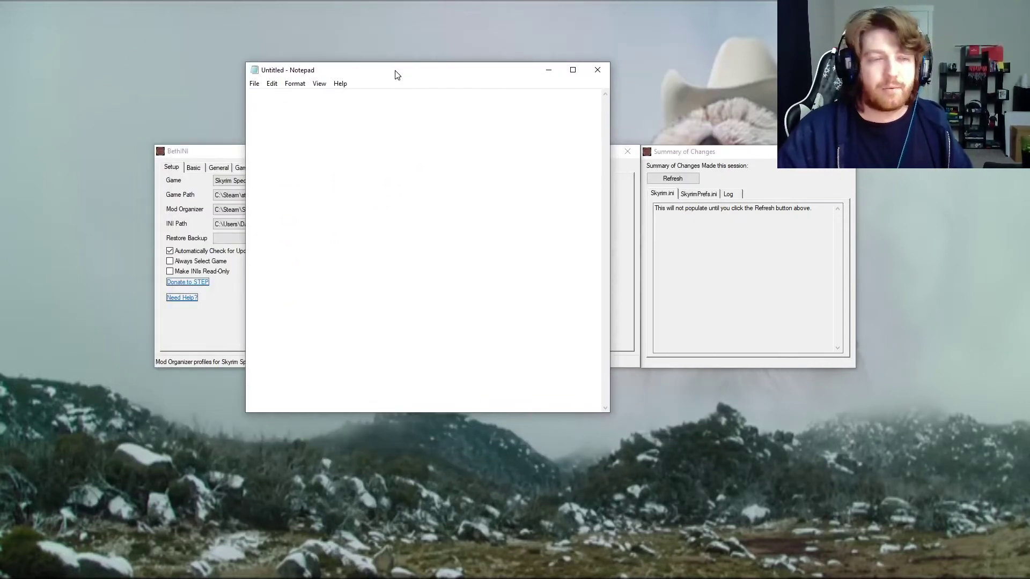
type("dkafjdsklafjdsjfkl")
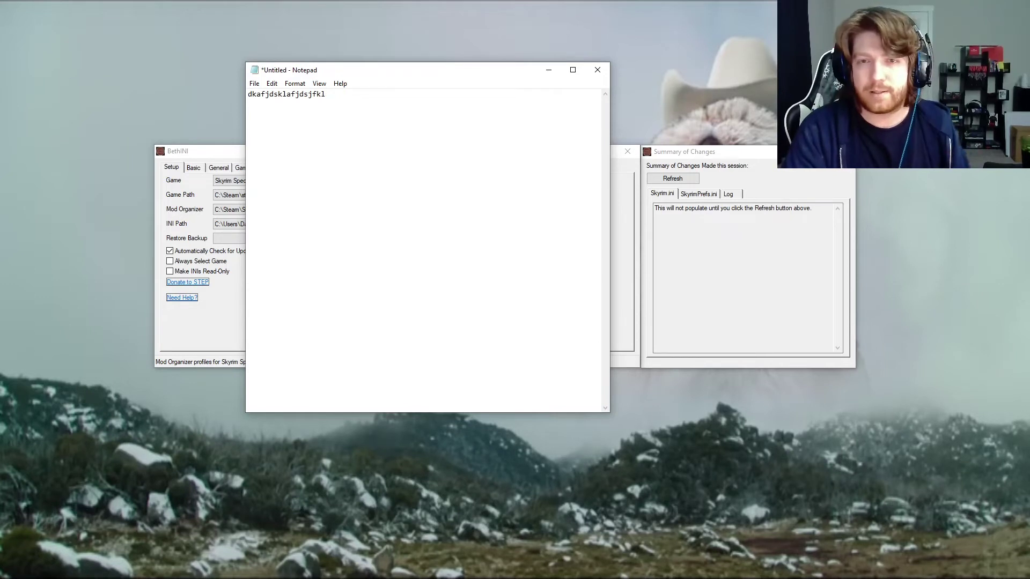
key("BackSpace")
key("BackSpace")
key("BackSpace")
key("BackSpace")
key("BackSpace")
key("BackSpace")
key("BackSpace")
key("BackSpace")
key("BackSpace")
key("BackSpace")
key("BackSpace")
key("BackSpace")
key("BackSpace")
key("BackSpace")
key("BackSpace")
key("BackSpace")
key("BackSpace")
key("BackSpace")
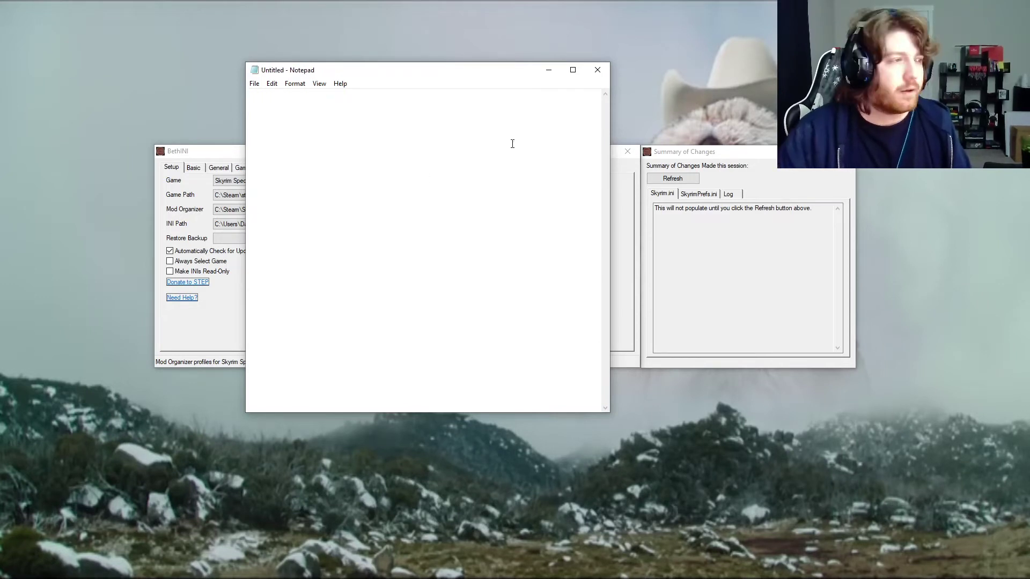
left_click(597, 70)
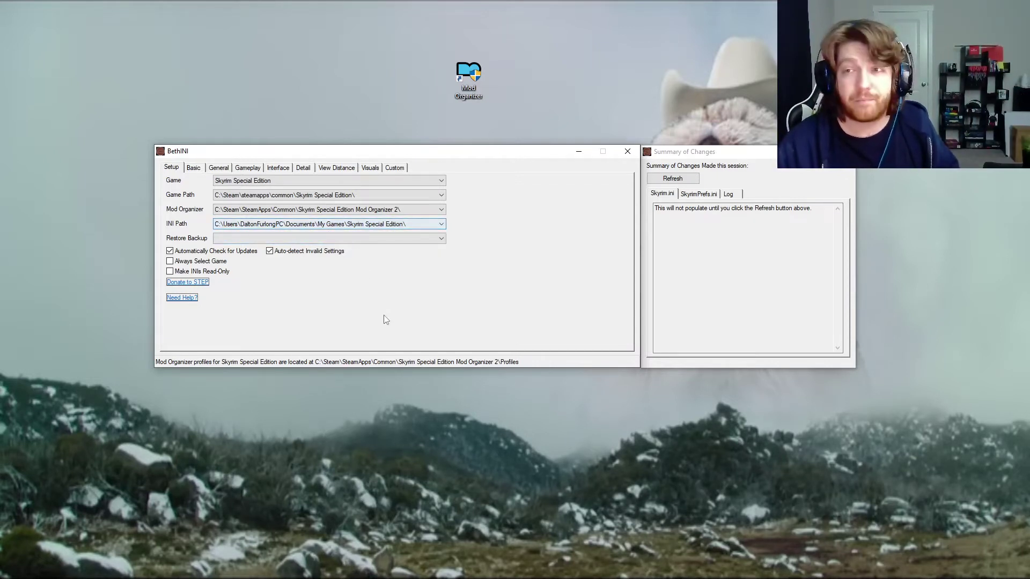
- Set the INI path to ModOrganizer > Default, accept the application restart and allow BethINI to modify the custom INI files
left_click(255, 225)
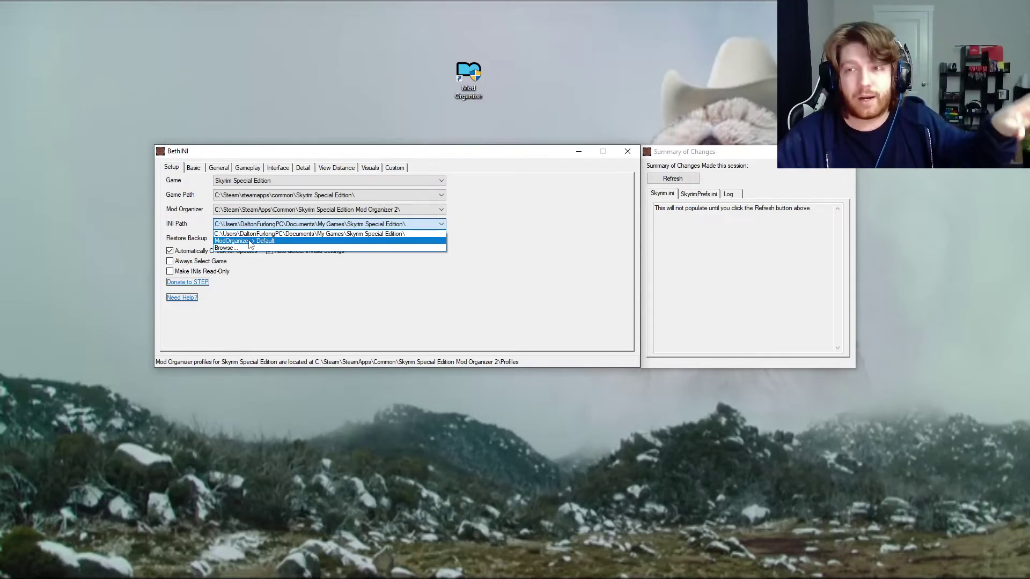
left_click(249, 241)
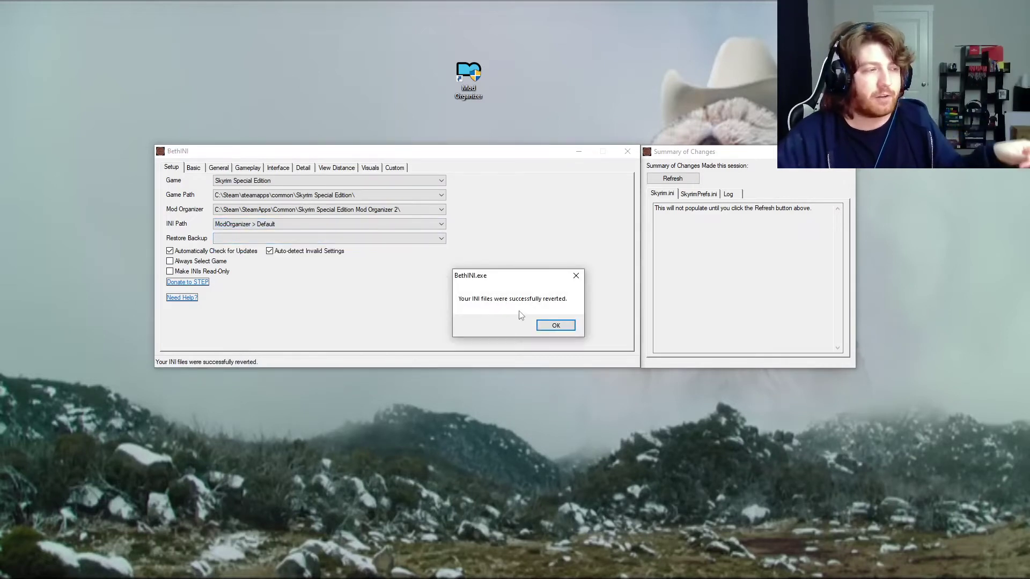
left_click(556, 326)
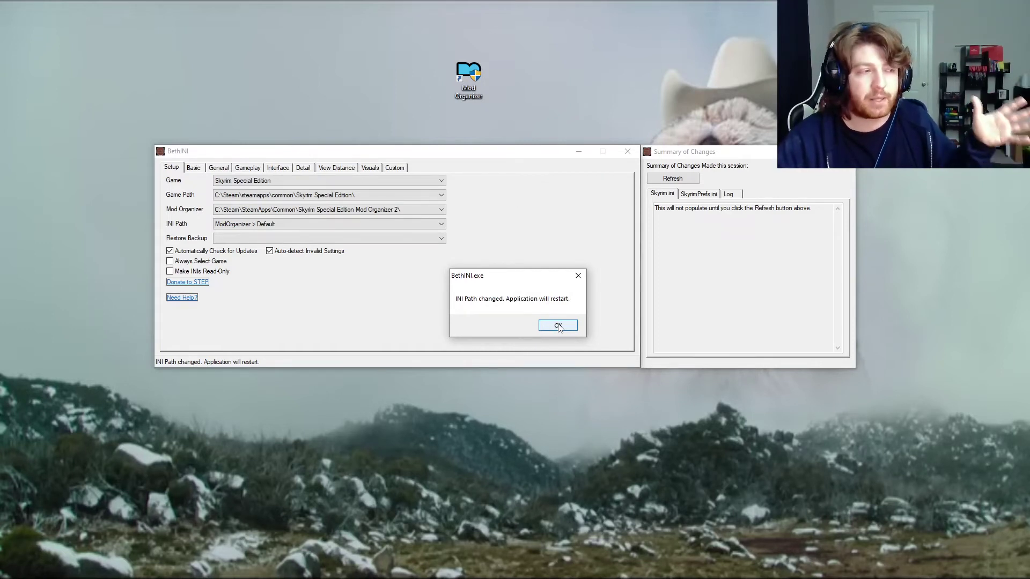
left_click(558, 326)
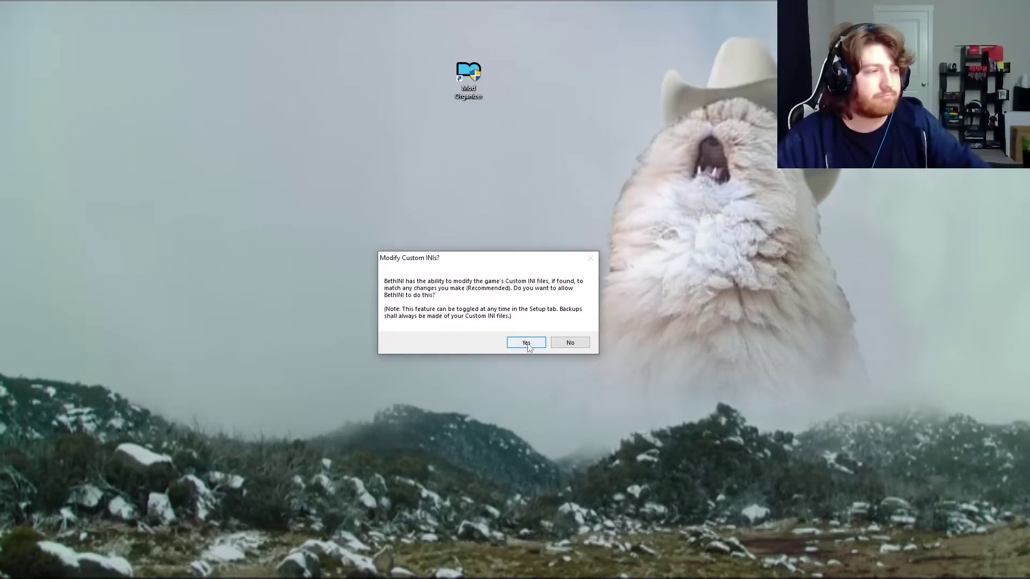
left_click(527, 343)
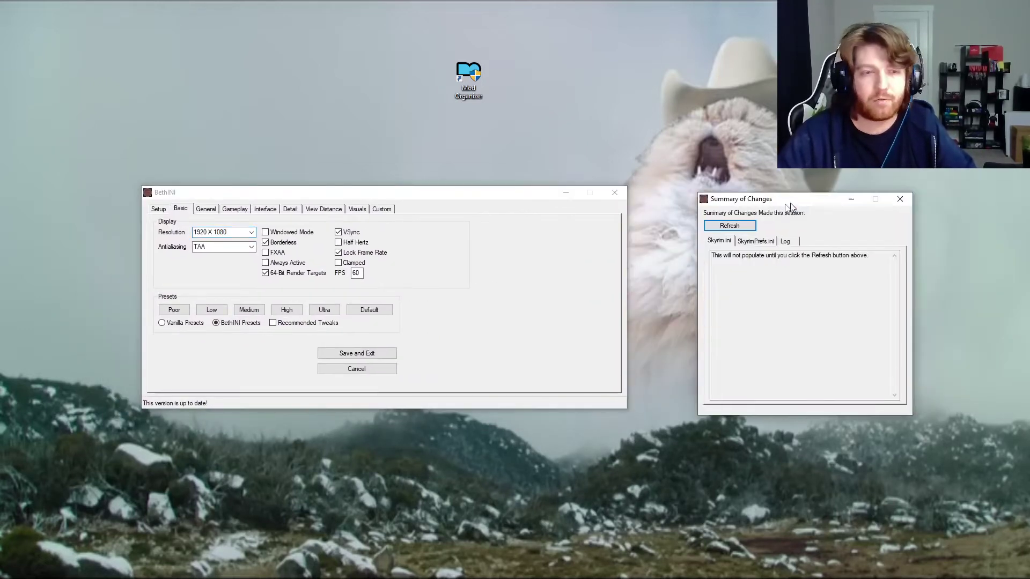
- Place the Summary of Changes window directly beside the main BethINI window
left_click_drag(792, 196, 723, 199)
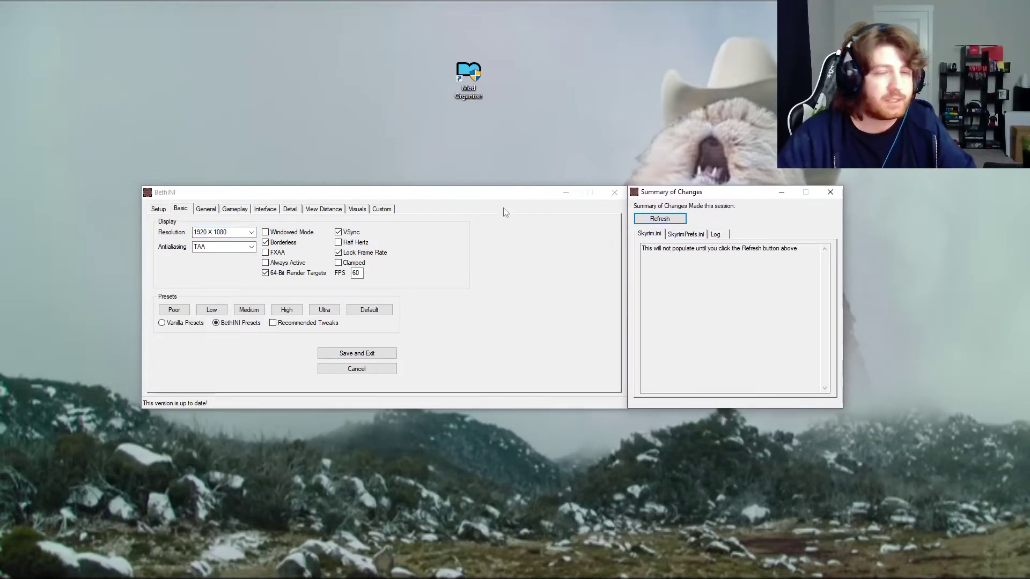
left_click(459, 199)
left_click_drag(458, 198, 459, 200)
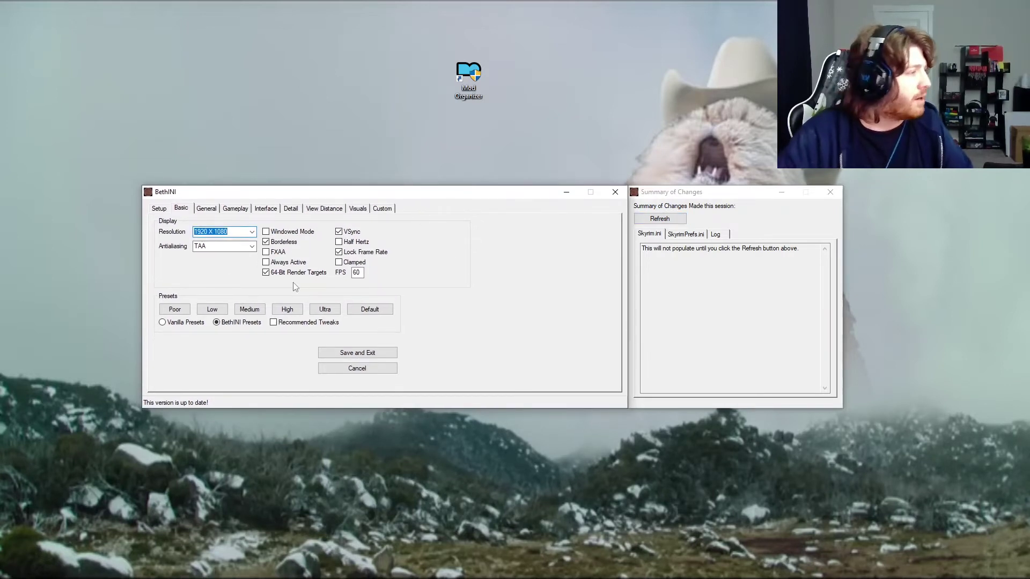
- Close the food photo in the browser and review the setup options, including the INI path and Modify Custom INIs
left_click(160, 209)
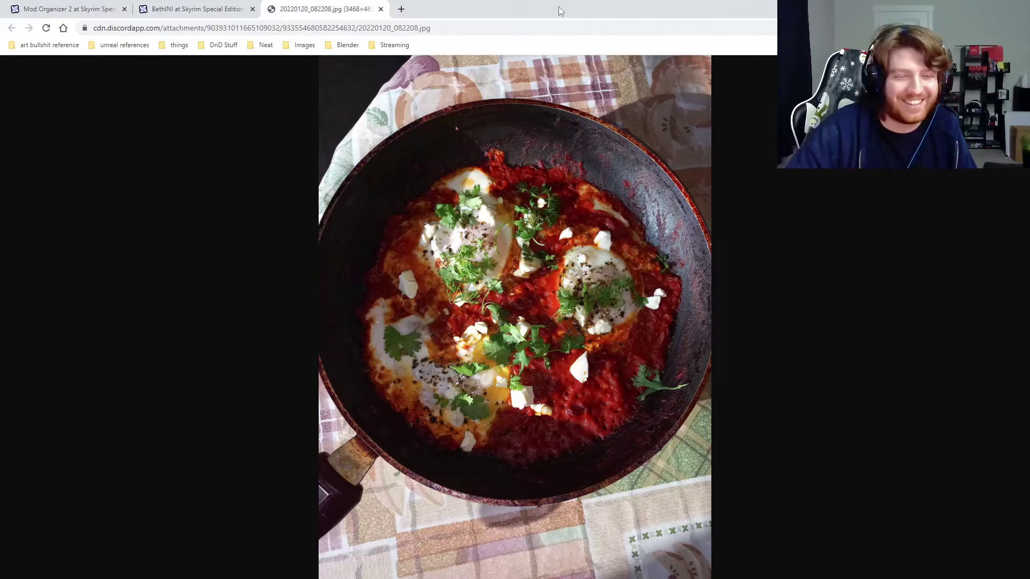
left_click(382, 11)
left_click_drag(382, 12, 1029, 75)
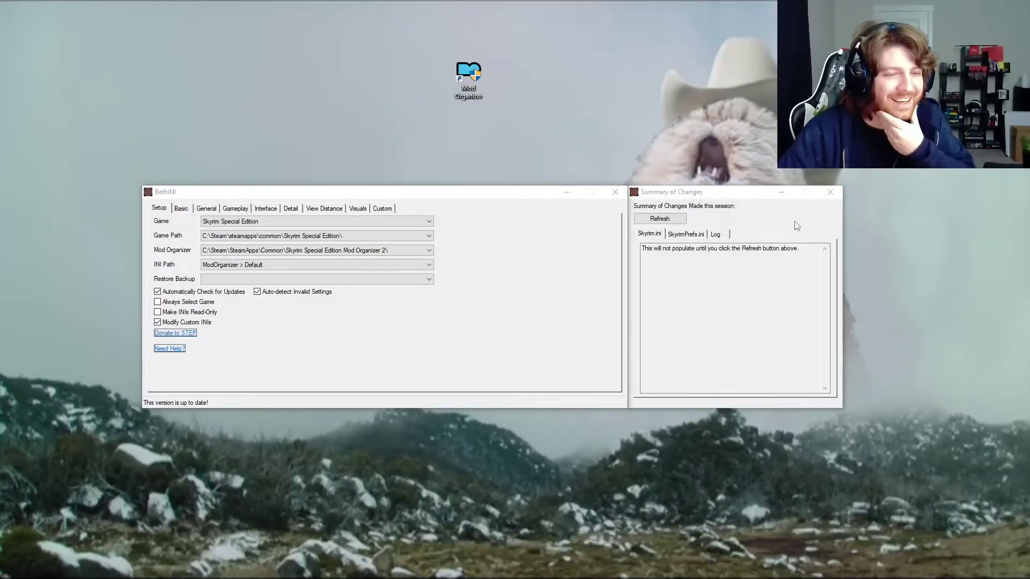
left_click(493, 201)
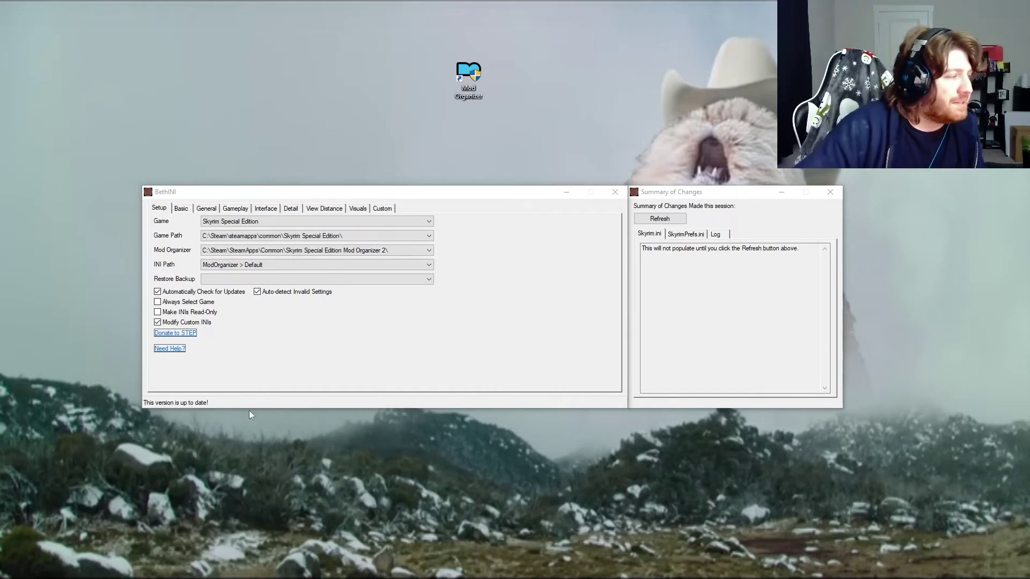
left_click(263, 321)
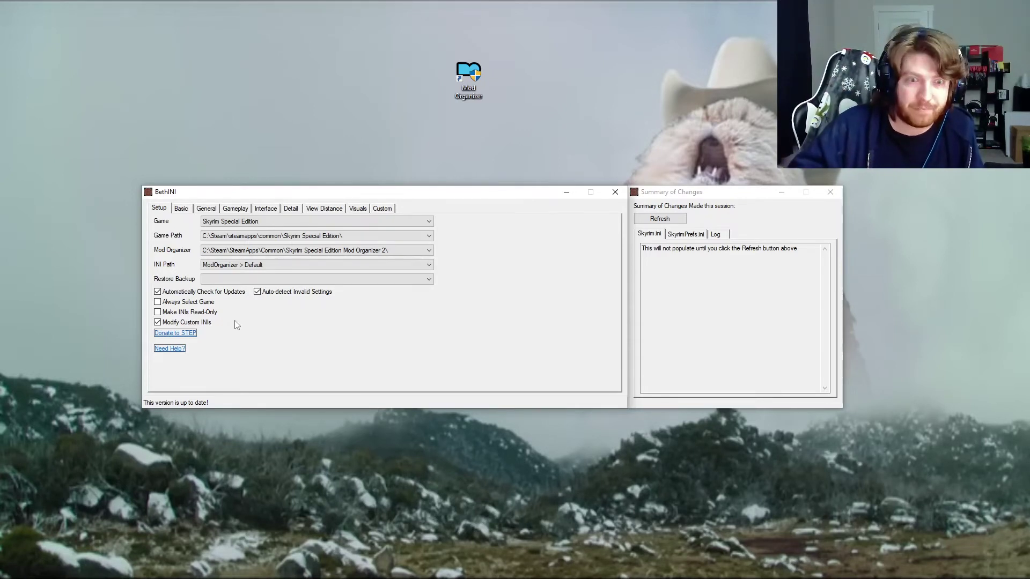
mouse_move(168, 313)
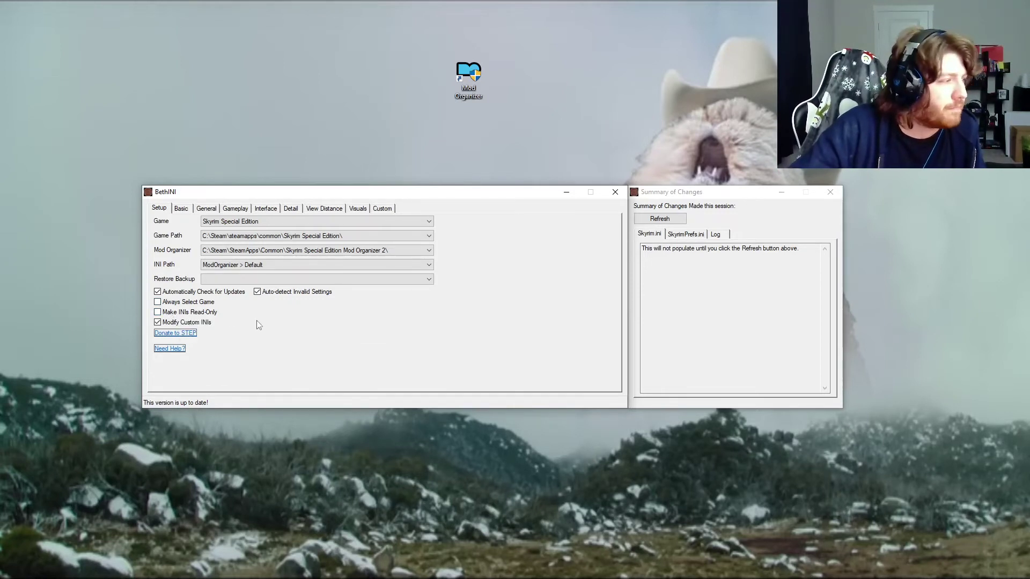
- Enable Recommended Tweaks and apply the High quality preset from the BethINI presets
left_click(182, 209)
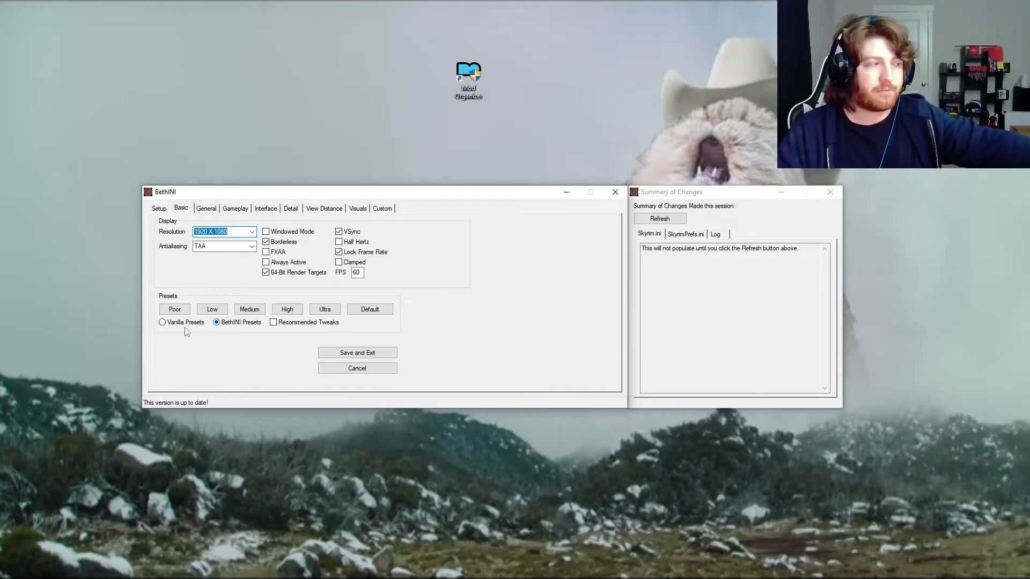
left_click(274, 323)
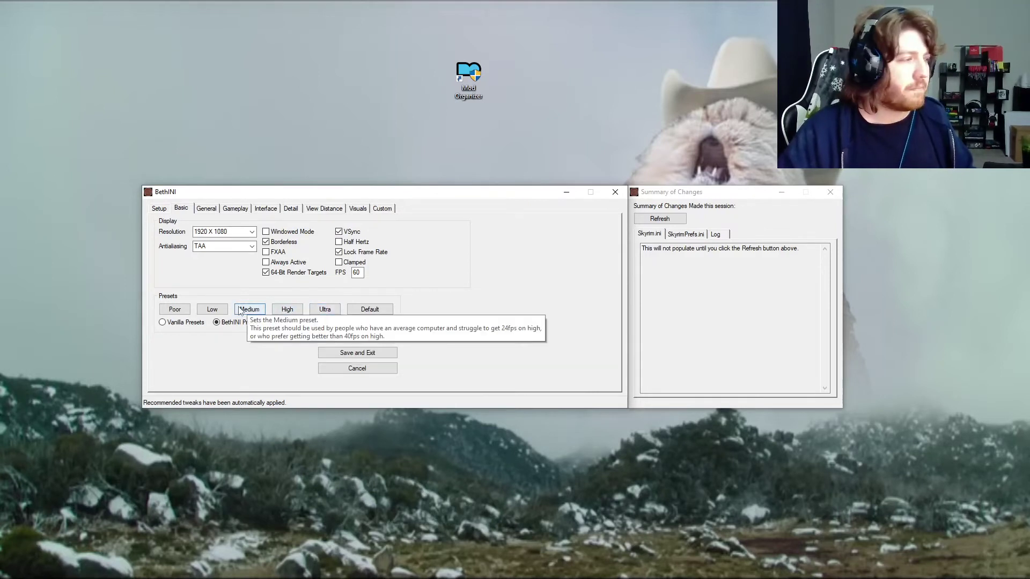
left_click(293, 312)
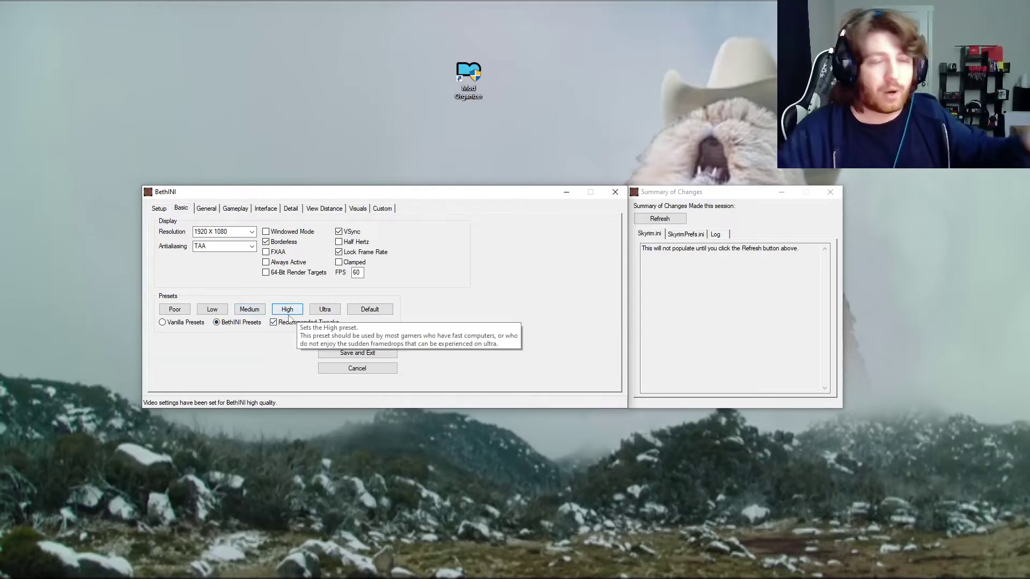
- Try Windowed Mode without the Borderless option, and switch both display options back
left_click(278, 245)
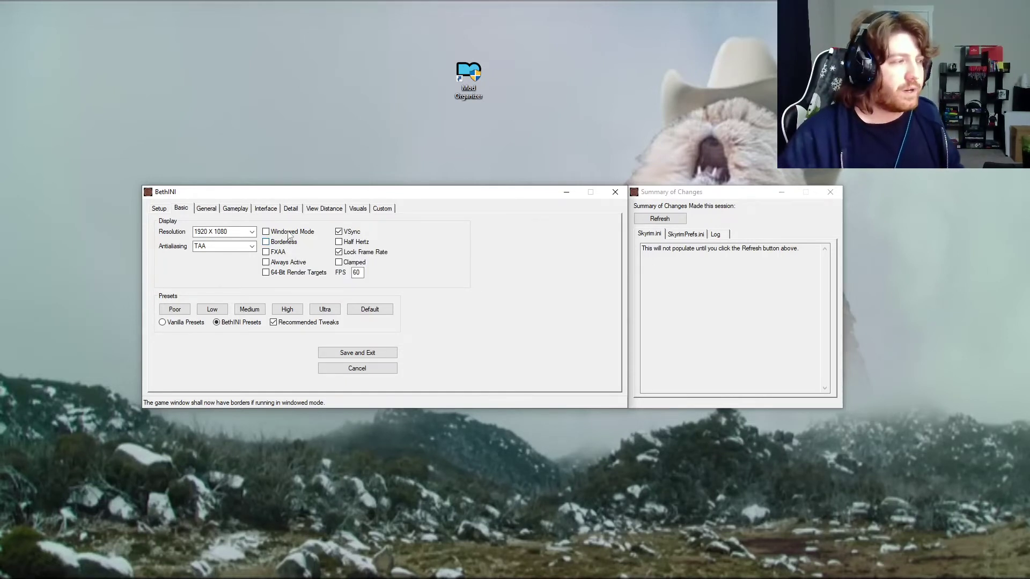
left_click(288, 233)
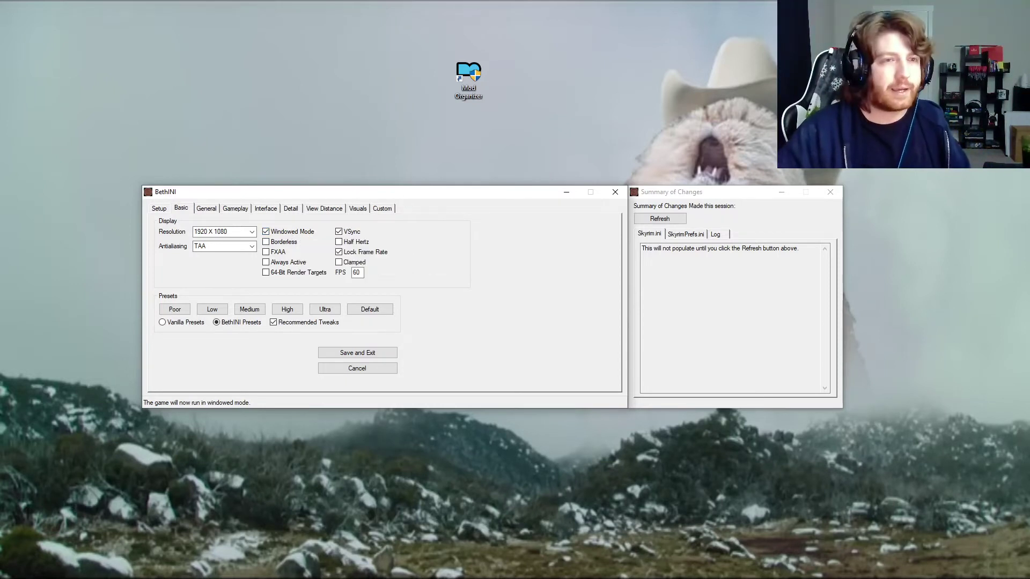
left_click_drag(1029, 257, 554, 130)
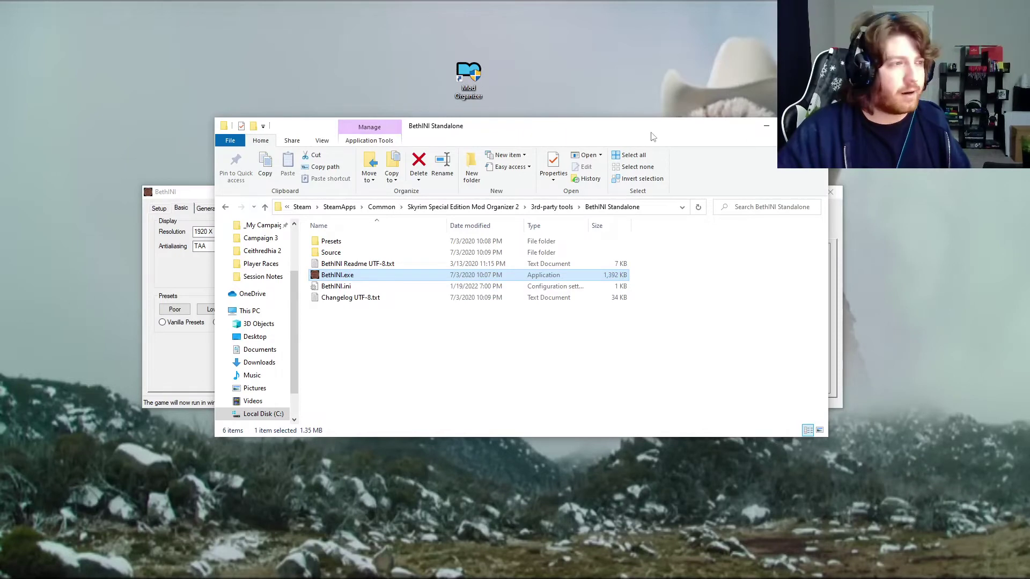
left_click(766, 126)
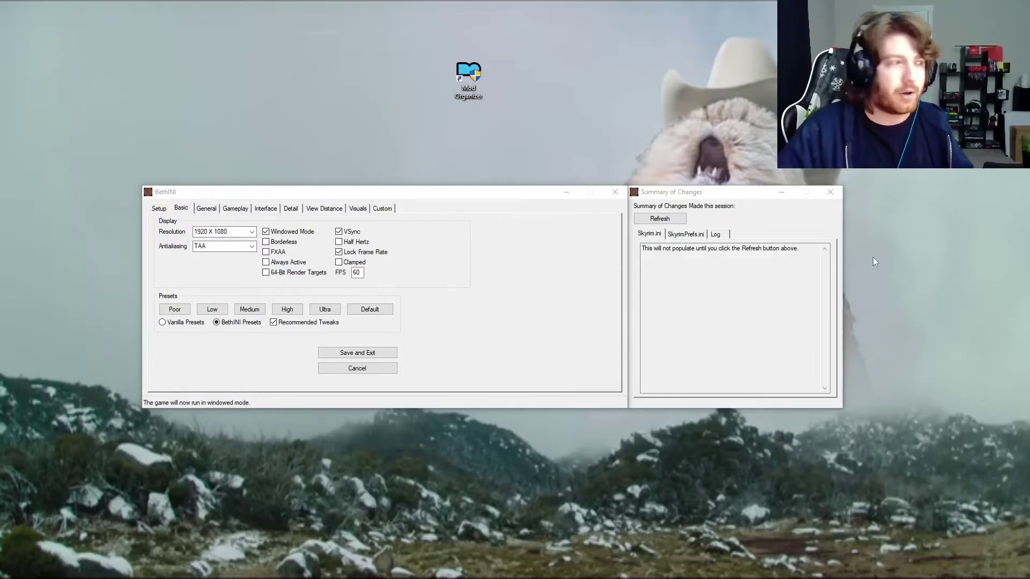
left_click(286, 234)
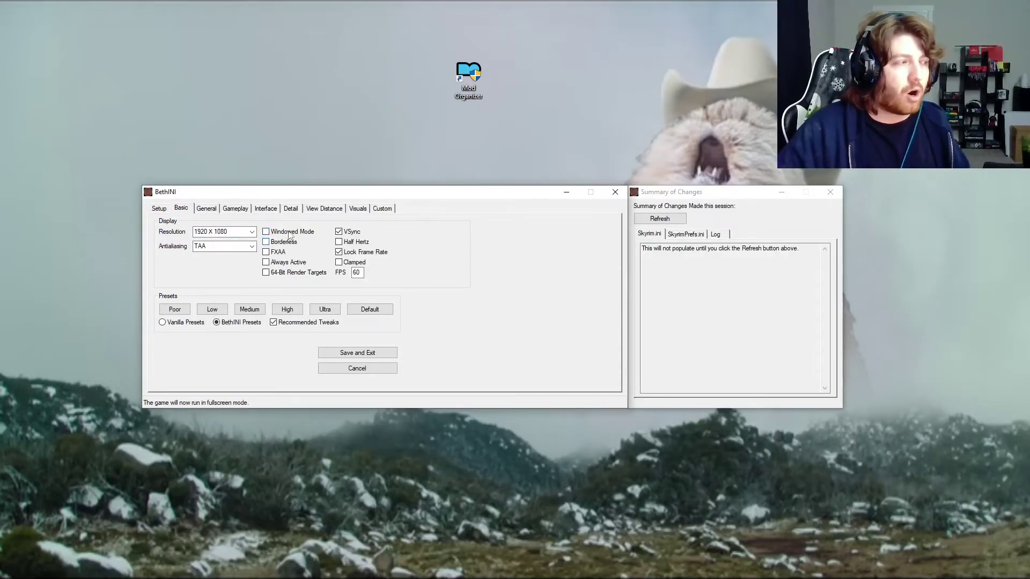
left_click(289, 243)
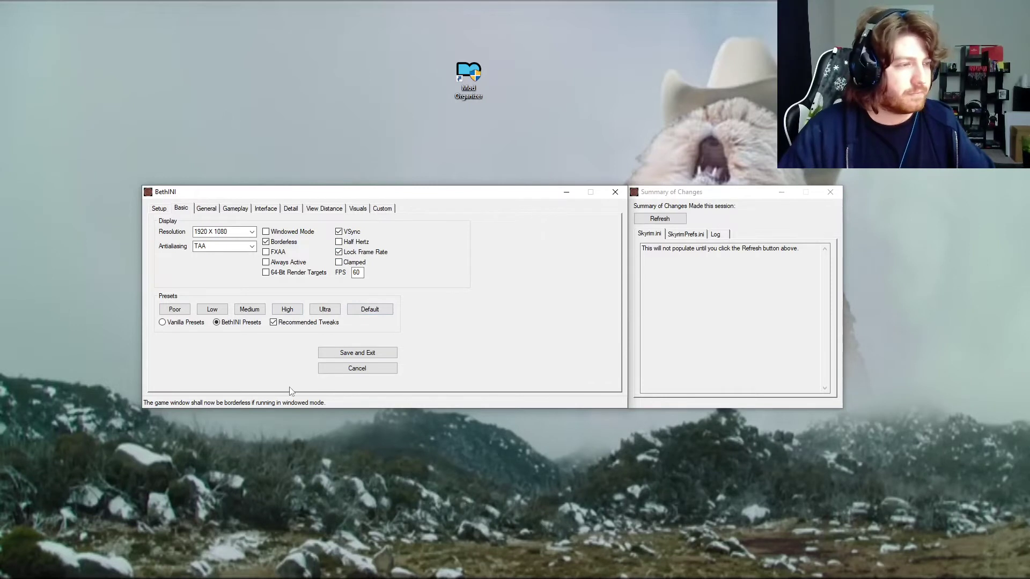
- Toggle Intro Logos on and back off in the general settings
left_click(213, 213)
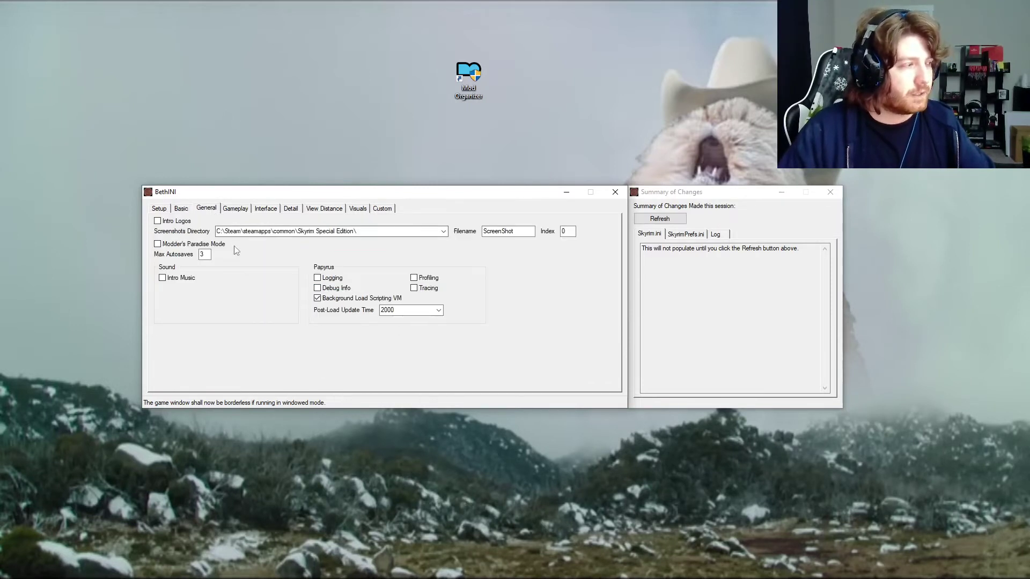
left_click(164, 224)
left_click(164, 224)
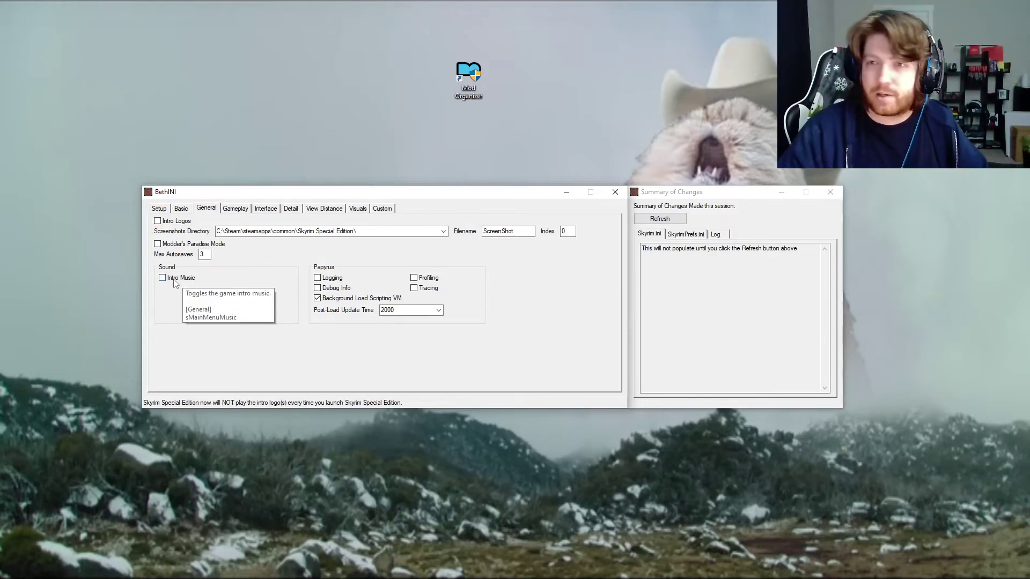
- Review the gameplay, interface, detail, view distance and visuals settings, including the NPCs Use Ammo option
left_click(229, 212)
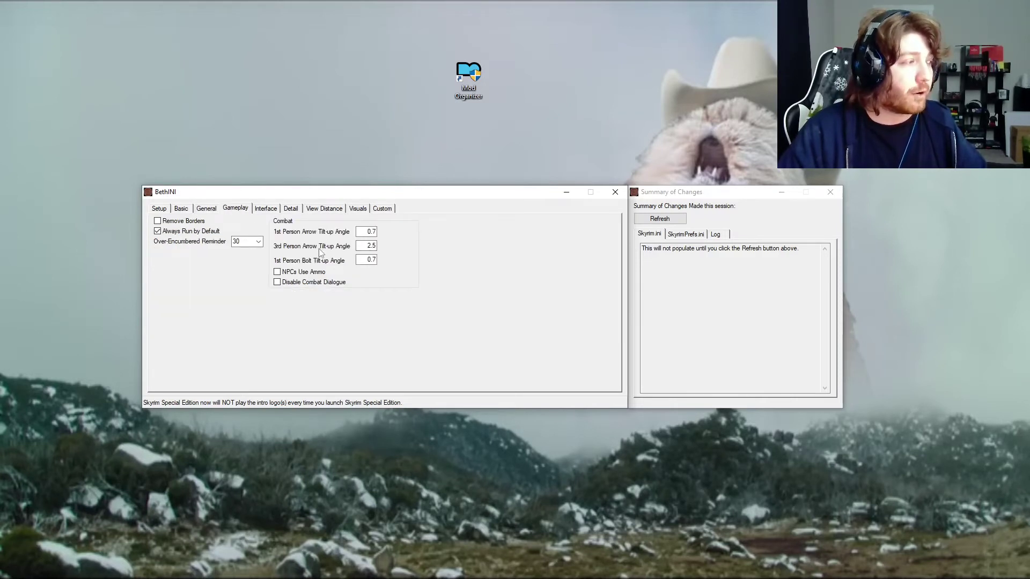
mouse_move(182, 226)
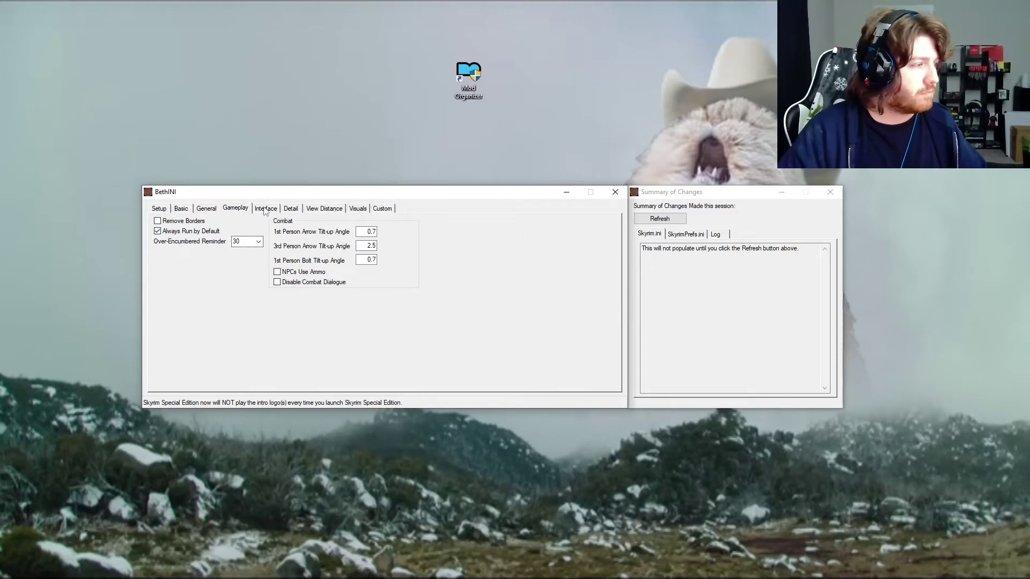
mouse_move(296, 277)
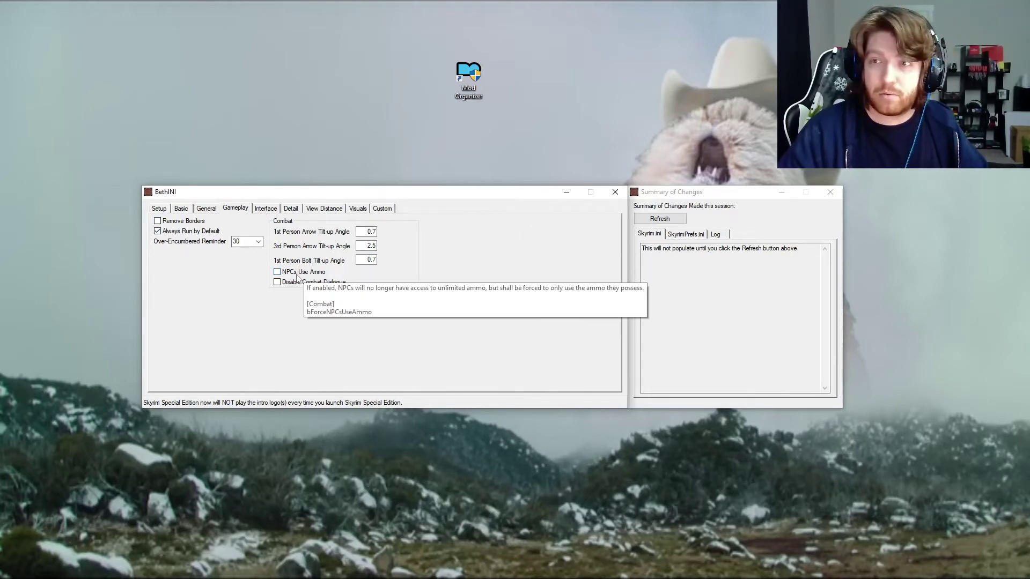
left_click(265, 209)
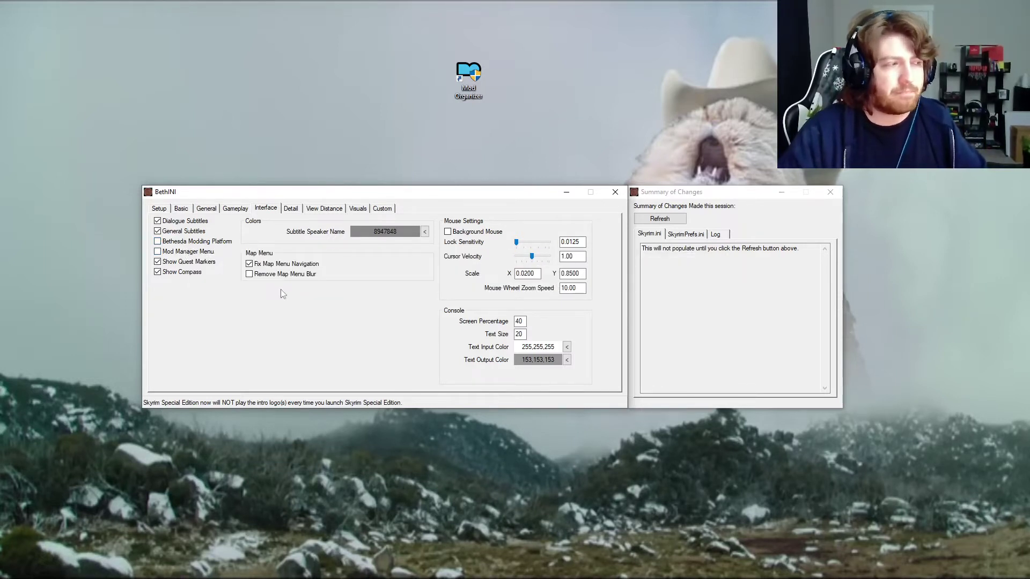
left_click(292, 209)
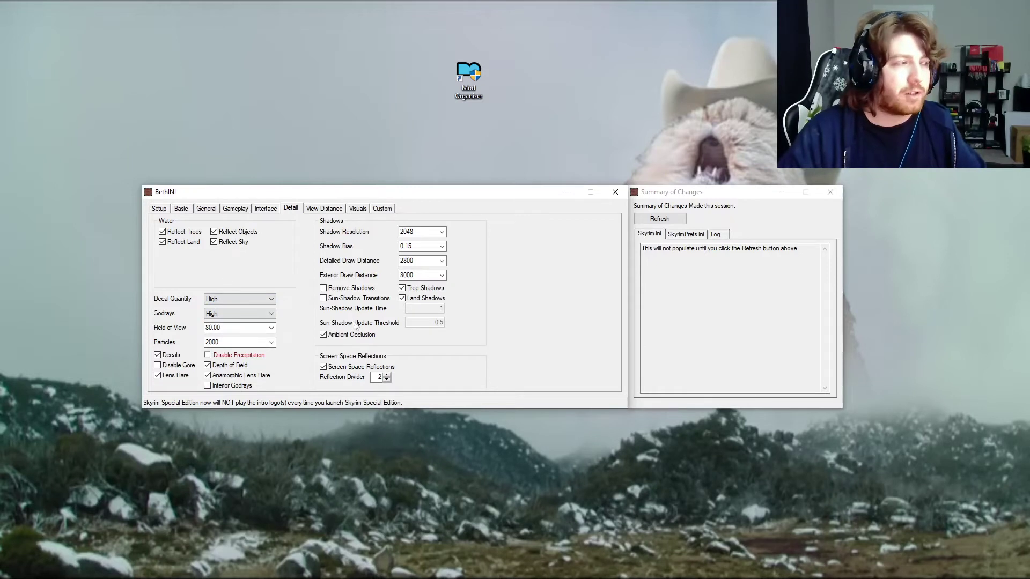
left_click(325, 209)
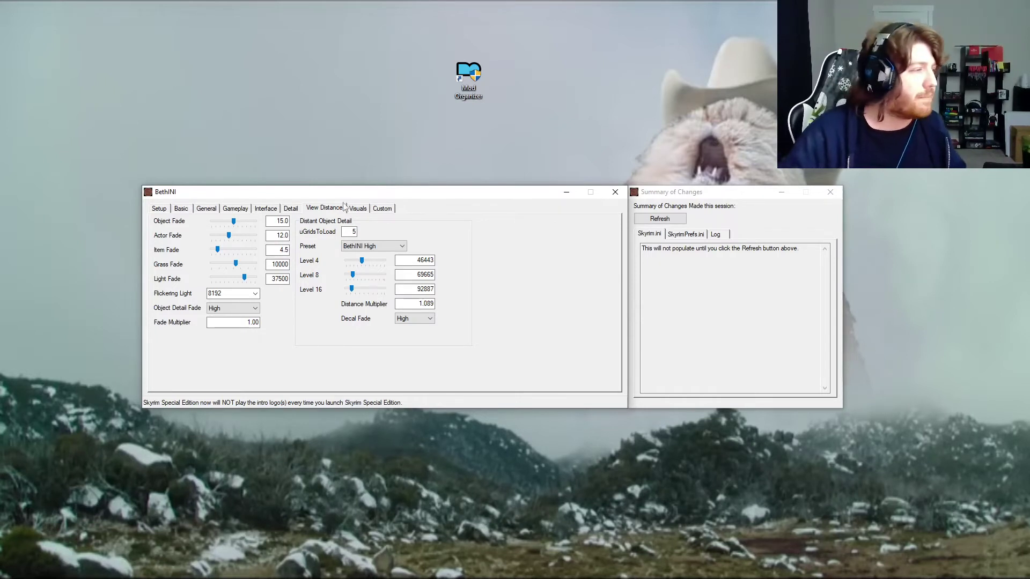
left_click(360, 209)
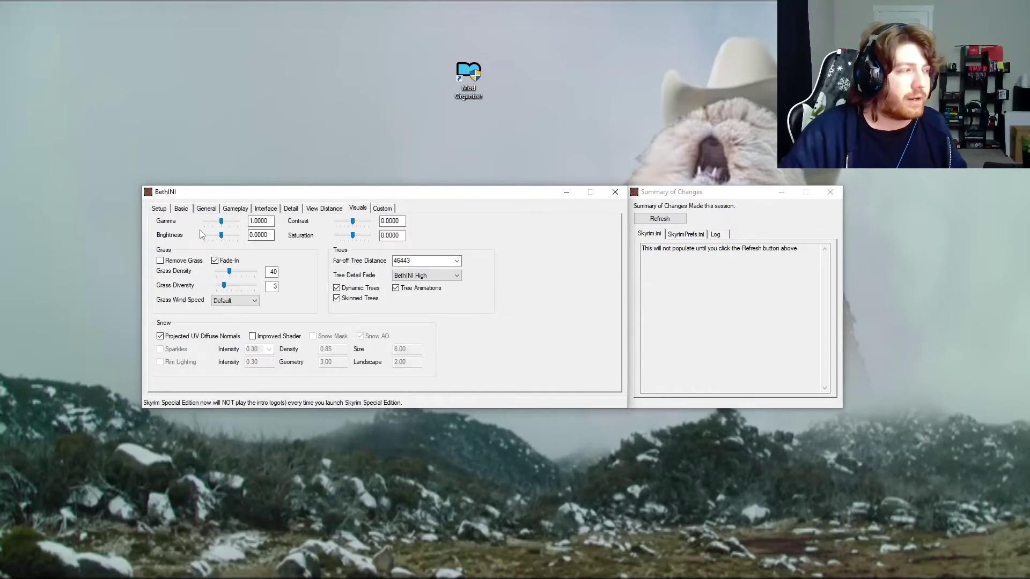
- Select the bGamepadEnable setting from the MAIN section of the custom settings and save it with the value 0
left_click(394, 212)
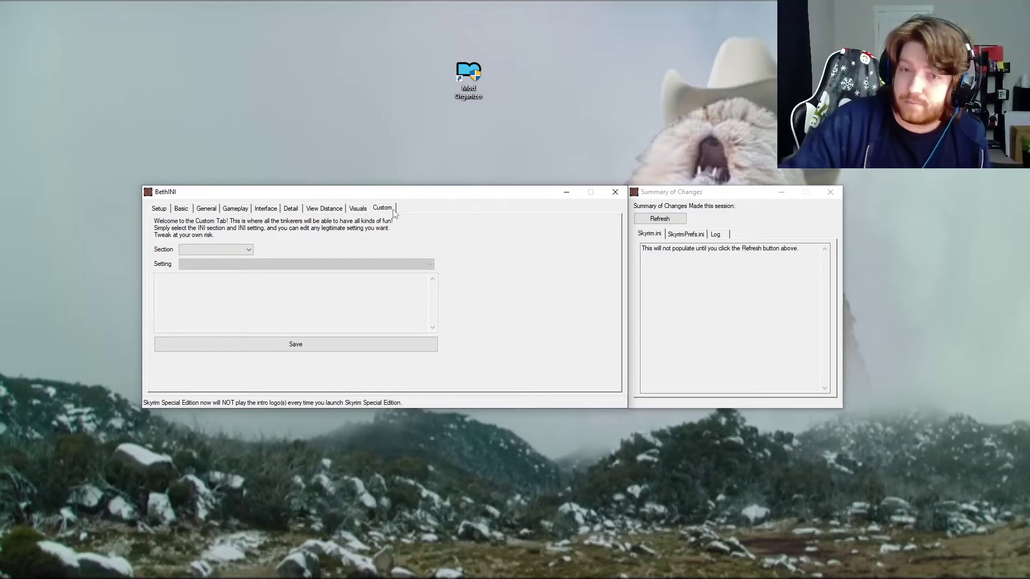
left_click(236, 250)
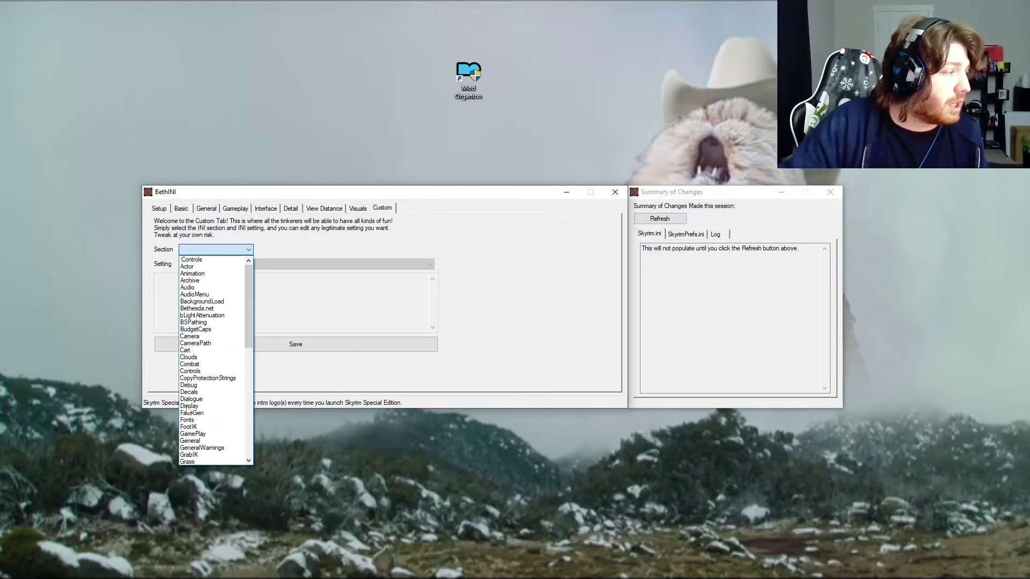
left_click(450, 241)
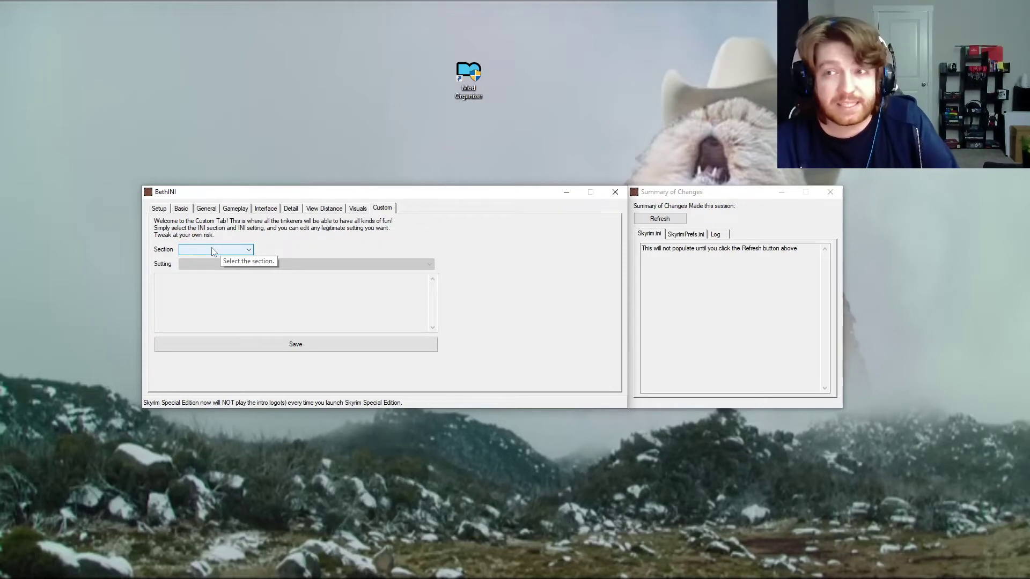
left_click(213, 250)
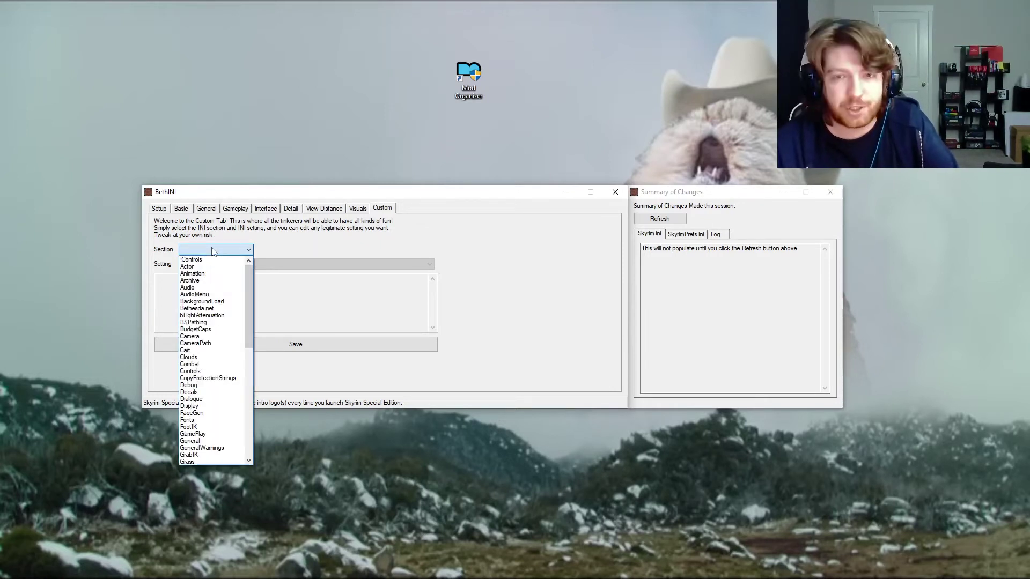
scroll(204, 301, "down", 4)
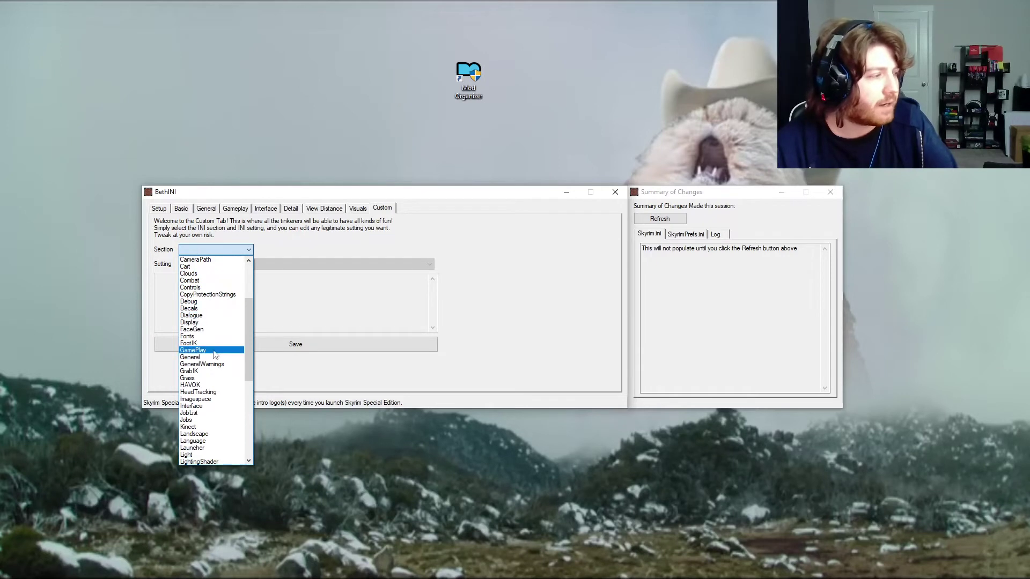
scroll(198, 413, "down", 3)
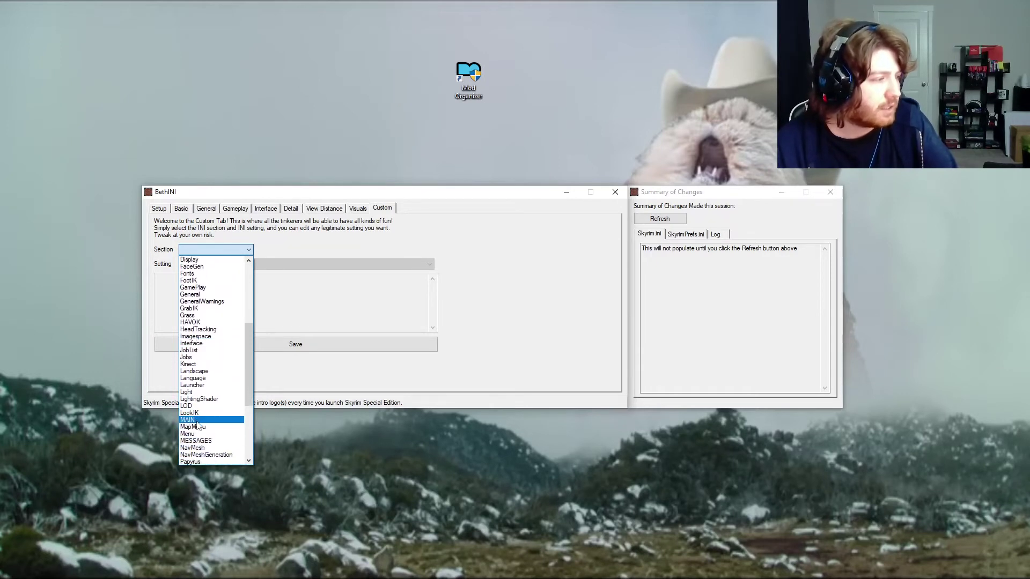
left_click(197, 420)
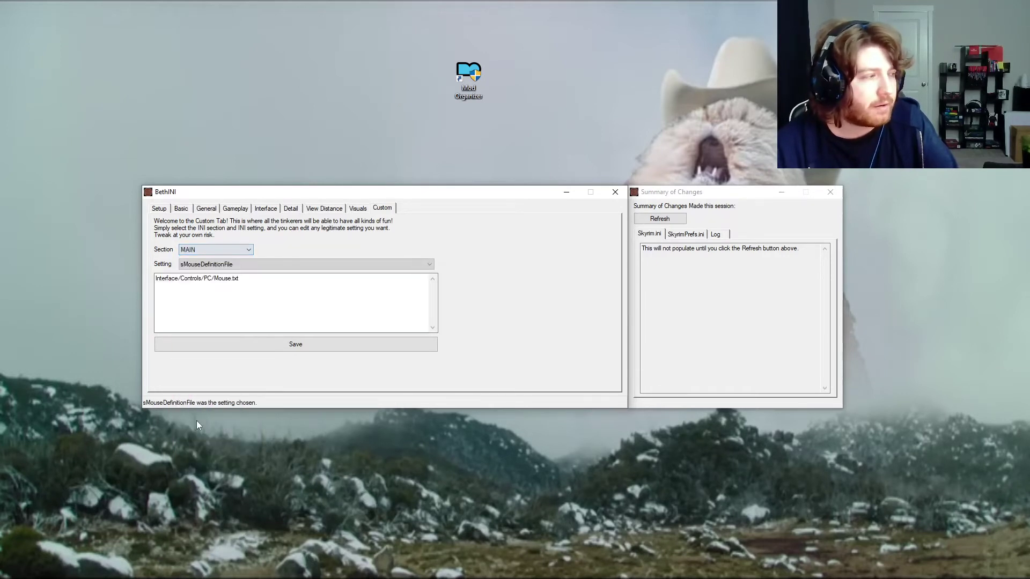
left_click(238, 265)
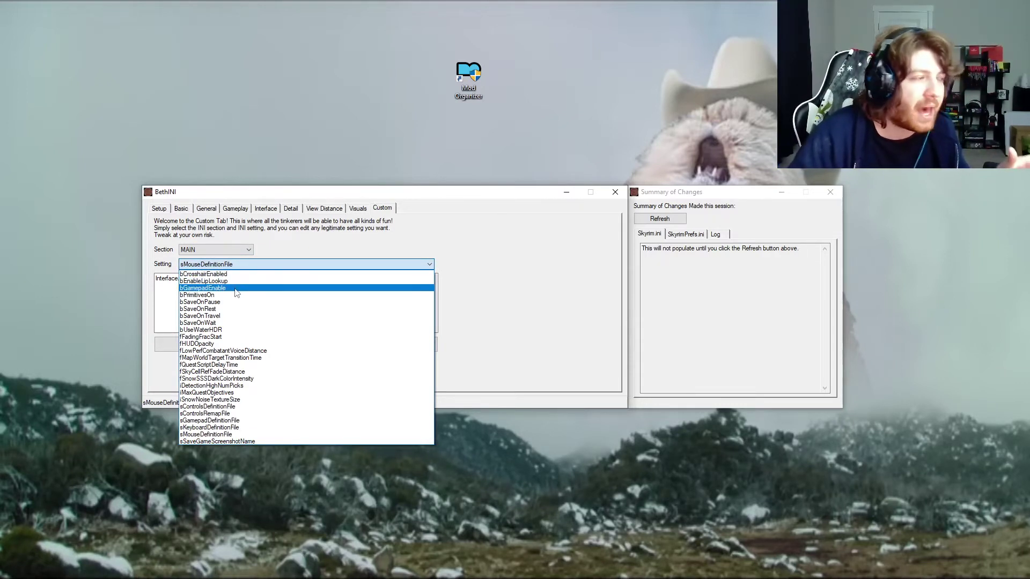
left_click(236, 289)
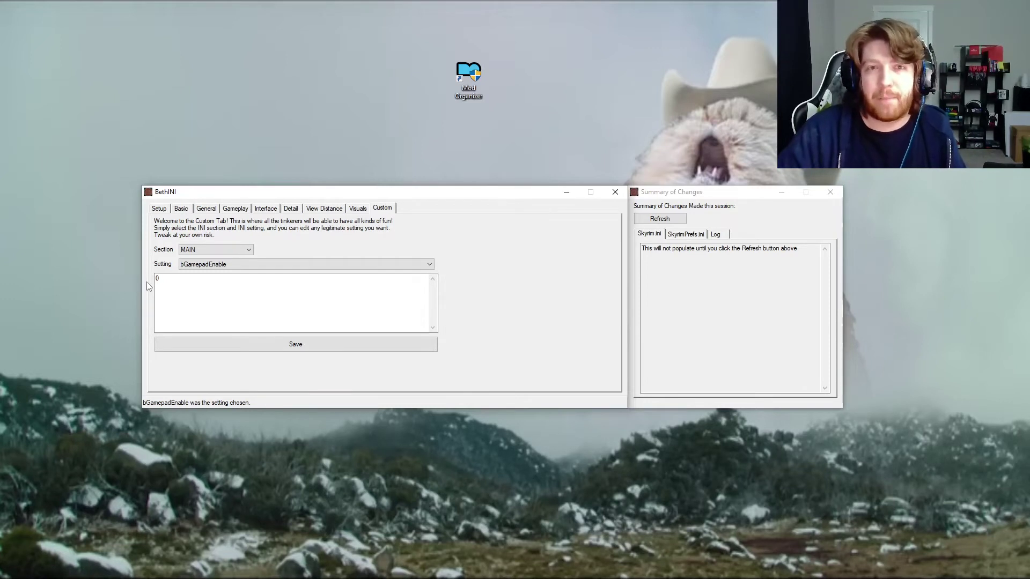
left_click(295, 346)
- Return to the basic display and preset settings, save the INI configuration and exit BethINI
left_click(181, 208)
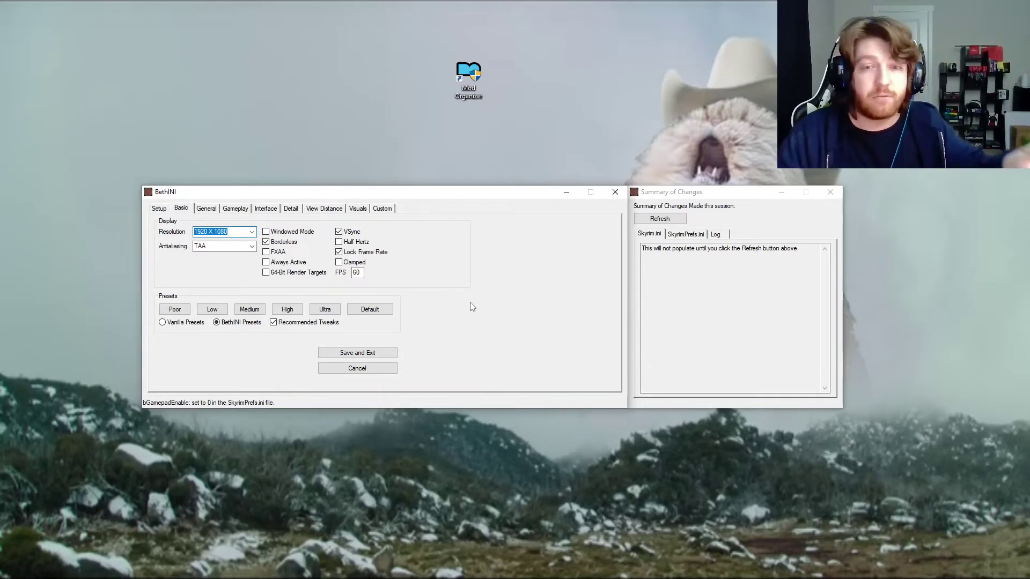
left_click(180, 210)
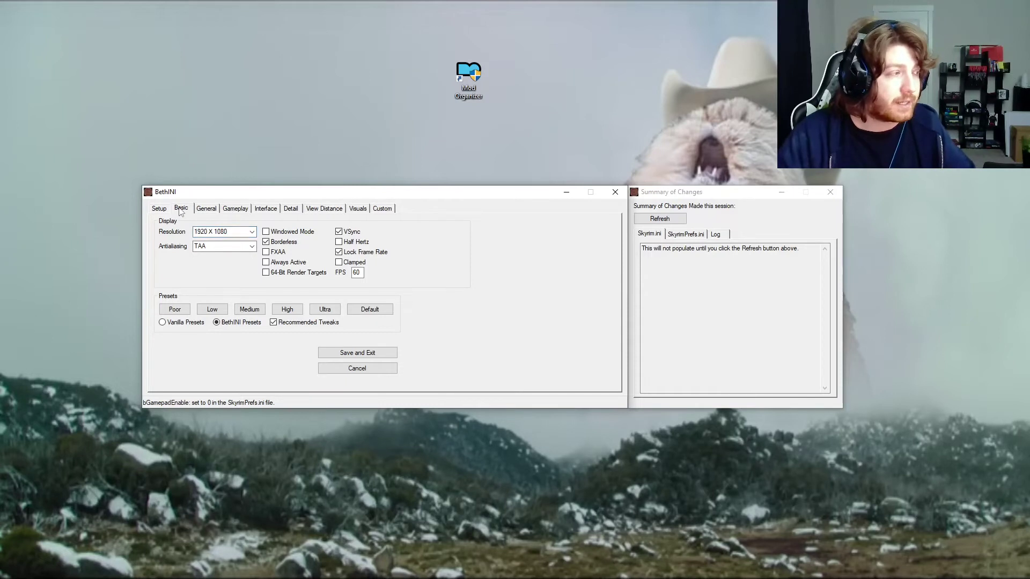
left_click(358, 353)
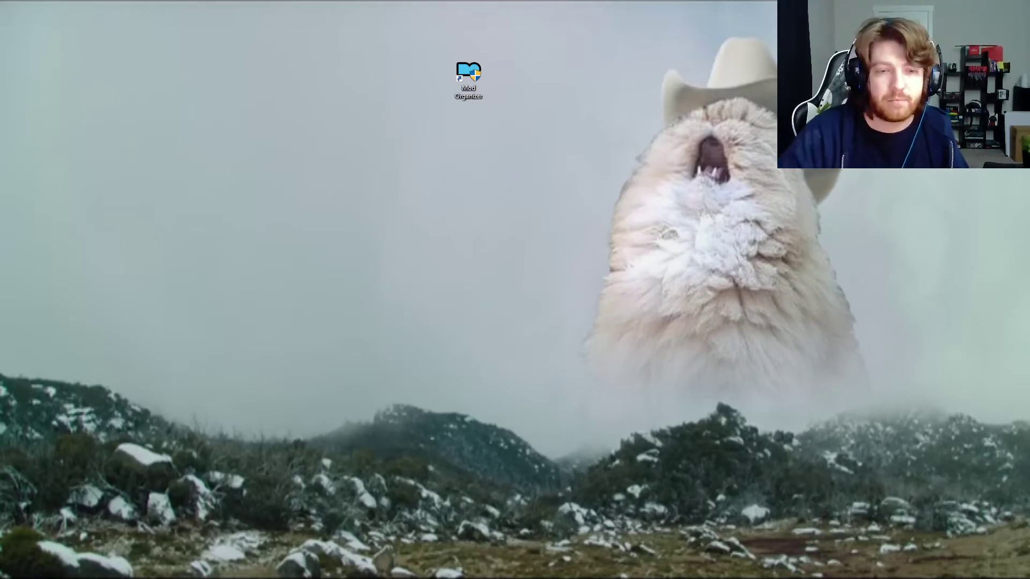
left_click_drag(1029, 163, 704, 167)
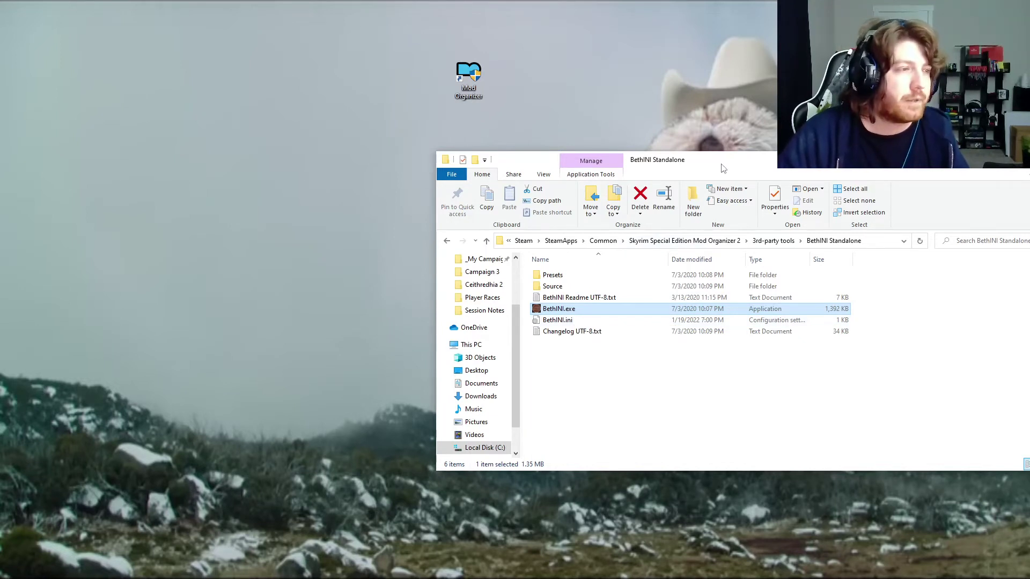
left_click_drag(722, 165, 1029, 198)
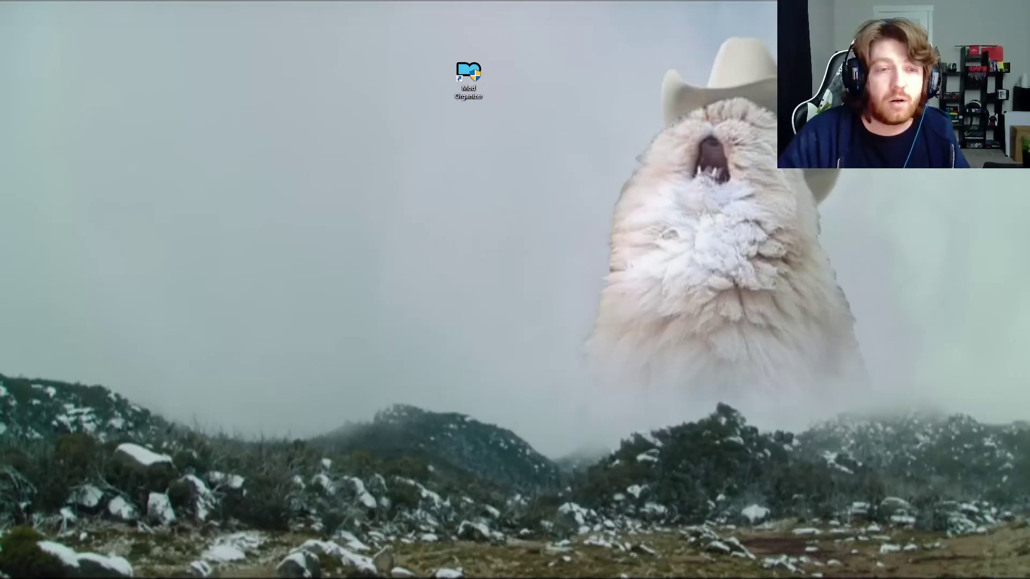
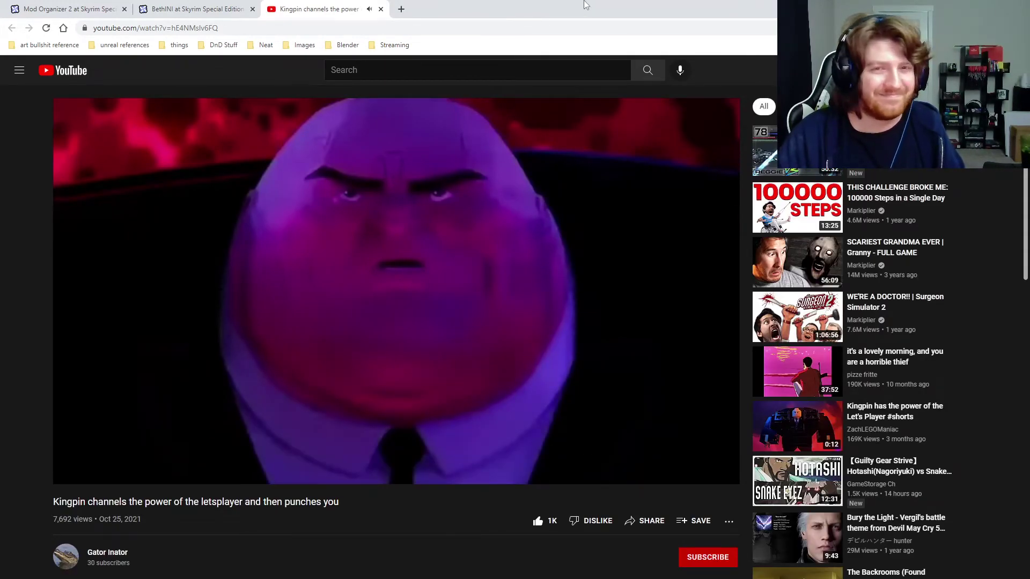
left_click(721, 472)
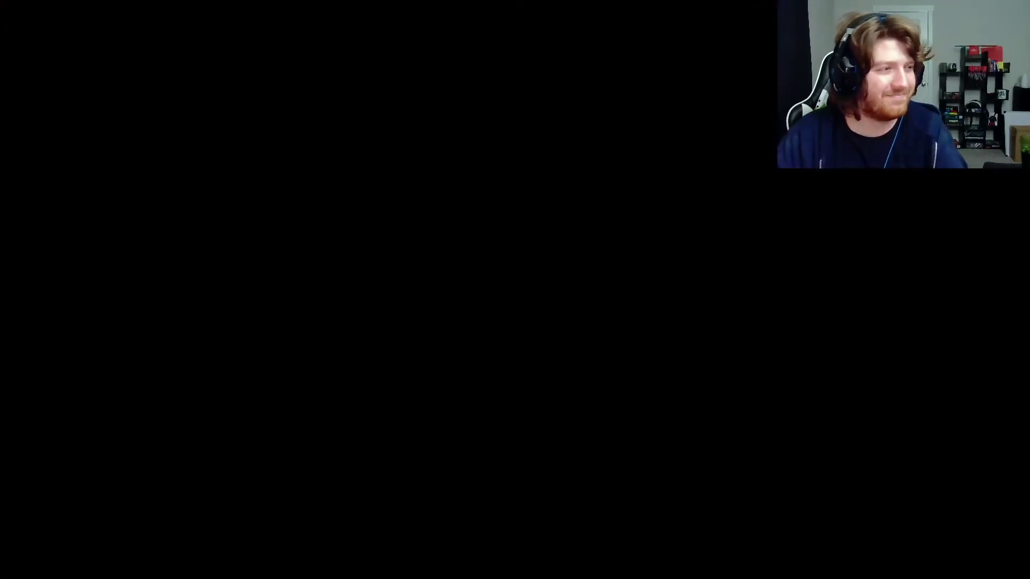
key("Escape")
left_click(381, 9)
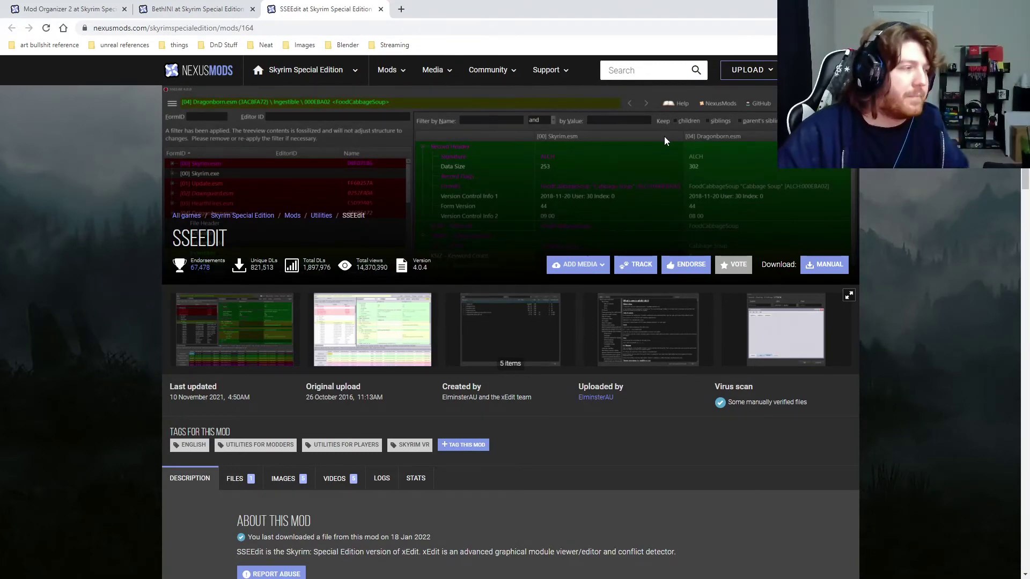
- Manually download the SSEEdit 4.0.4 main file from its Nexus Mods page, accepting the additional 7Zip requirement
scroll(110, 182, "down", 1)
scroll(113, 194, "down", 2)
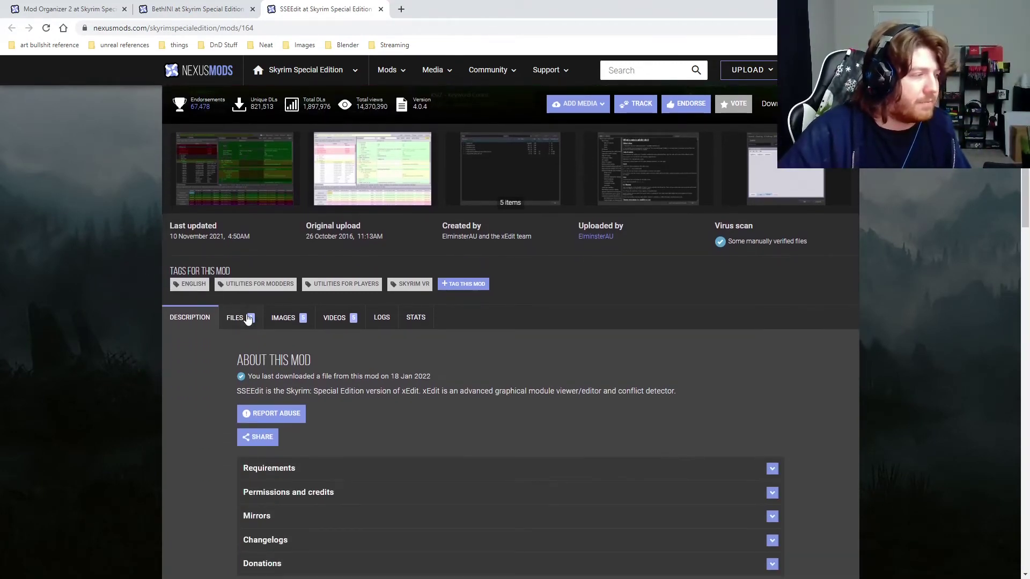
left_click(244, 315)
scroll(203, 310, "down", 3)
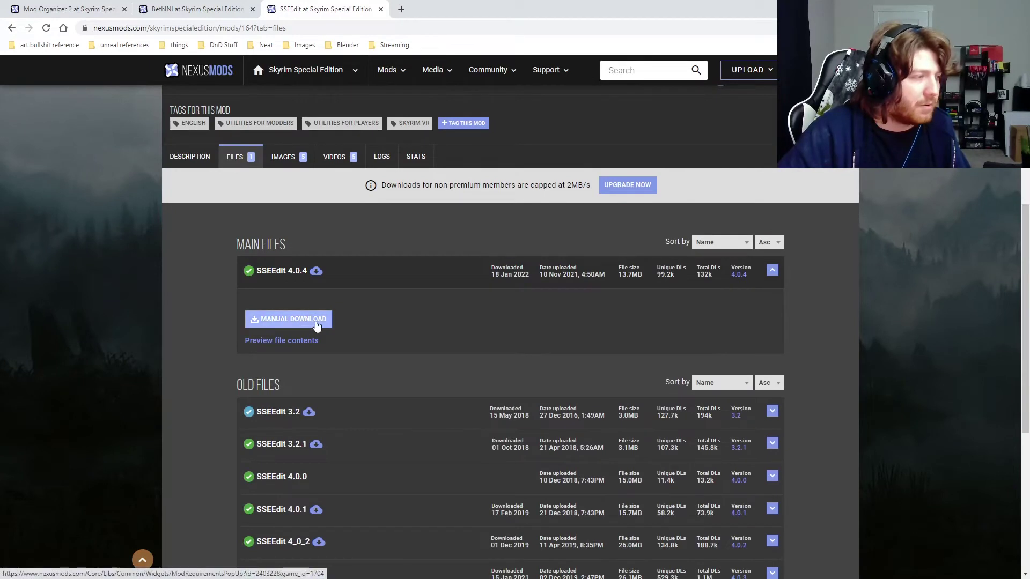
left_click(309, 320)
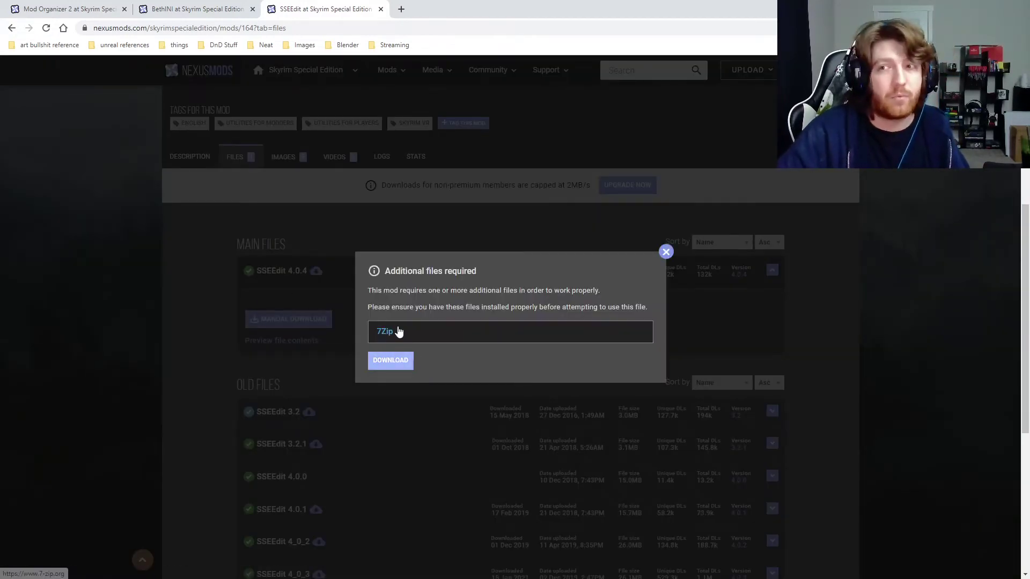
left_click(397, 360)
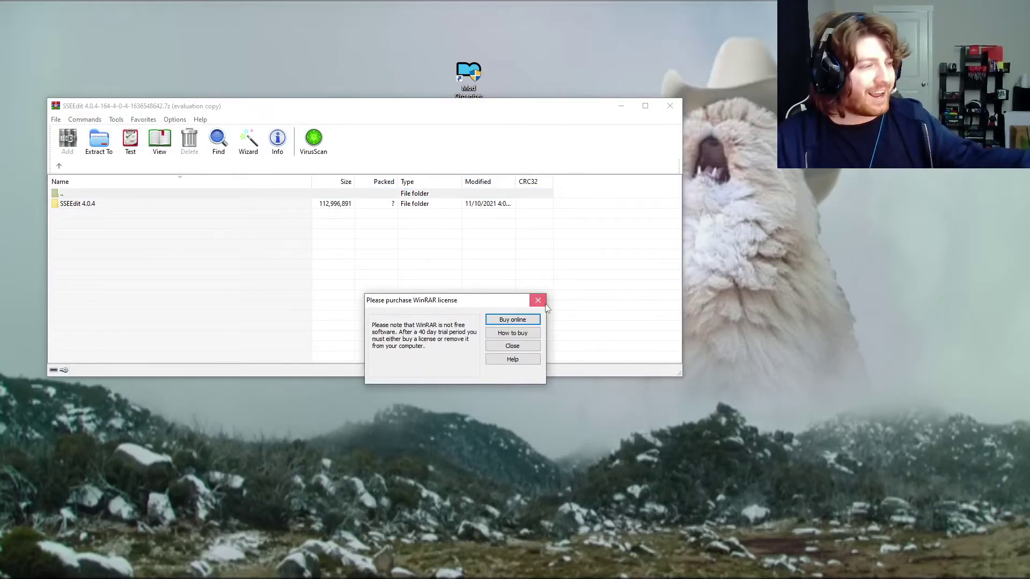
- Extract the SSEEdit 4.0.4 folder from the archive into Mod Organizer 2's 3rd-party tools folder and close the archive
left_click(536, 298)
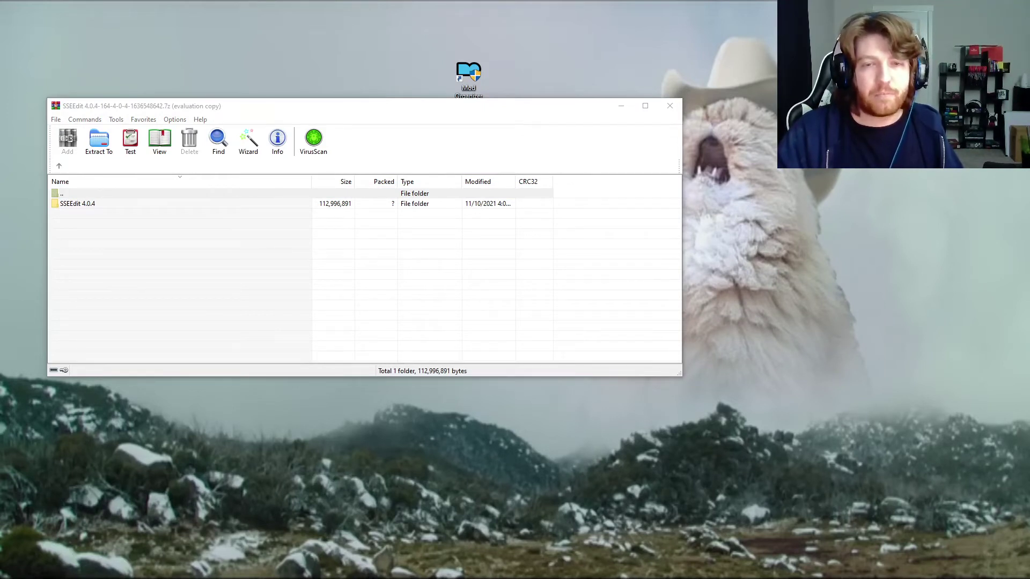
left_click_drag(0, 185, 588, 190)
left_click_drag(72, 204, 91, 222)
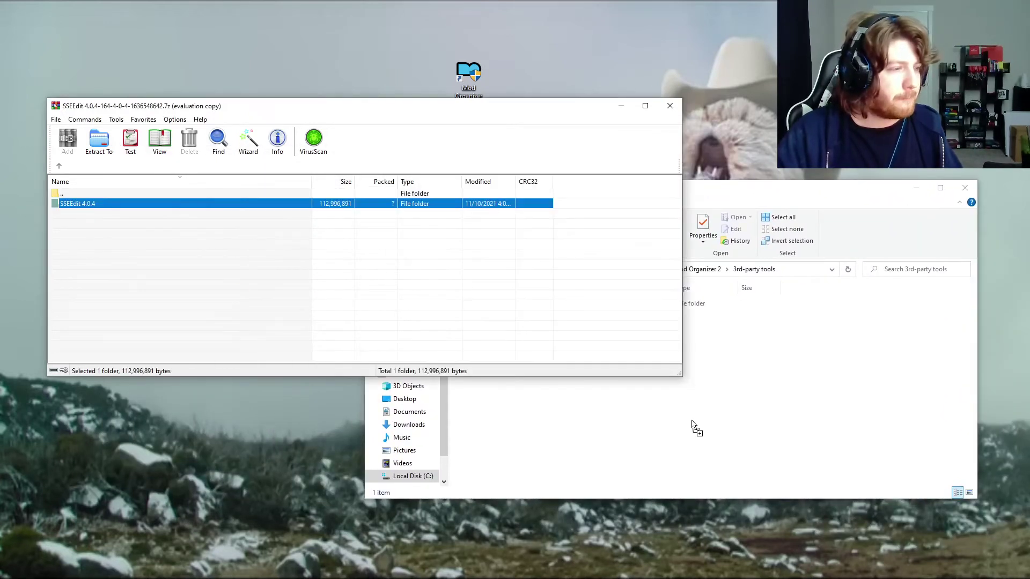
left_click_drag(692, 423, 693, 425)
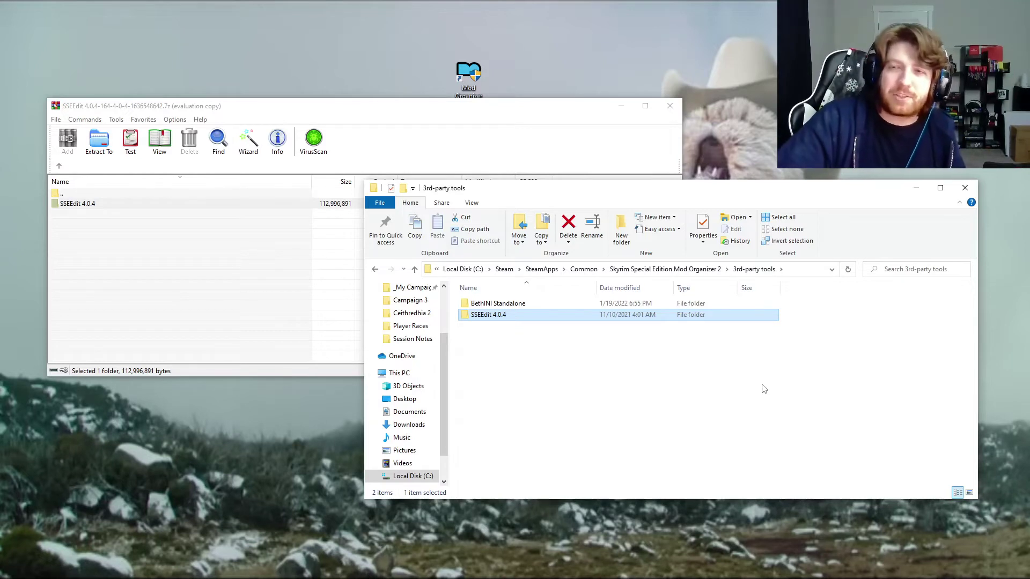
left_click(670, 107)
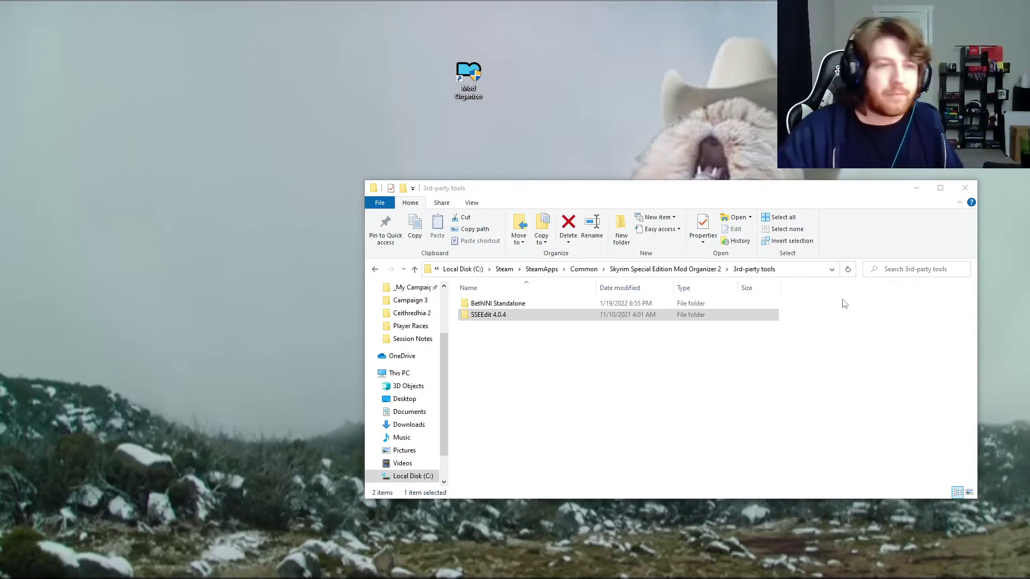
- Check the contents of the extracted SSEEdit 4.0.4 folder and return to the 3rd-party tools folder
left_click(513, 315)
double_click(513, 314)
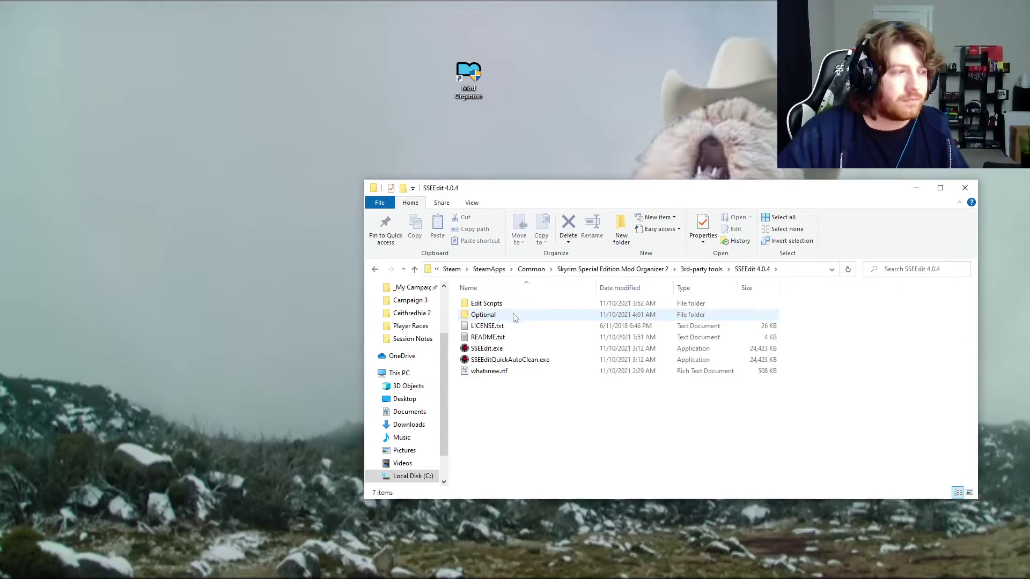
left_click(415, 269)
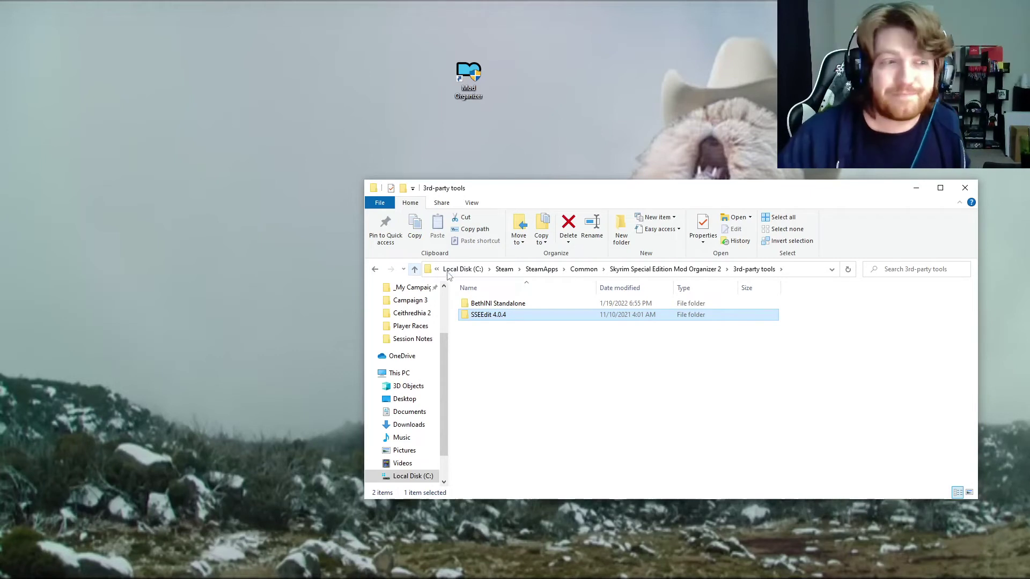
- Launch Mod Organizer and add SSEEdit.exe from the 3rd-party tools\SSEEdit 4.0.4 folder as a new executable
double_click(468, 75)
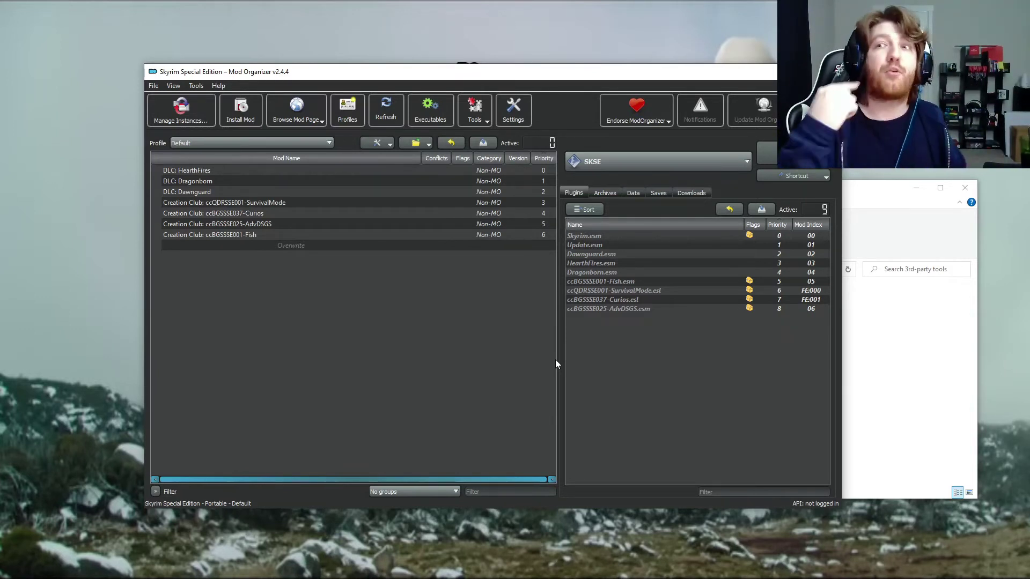
left_click(430, 114)
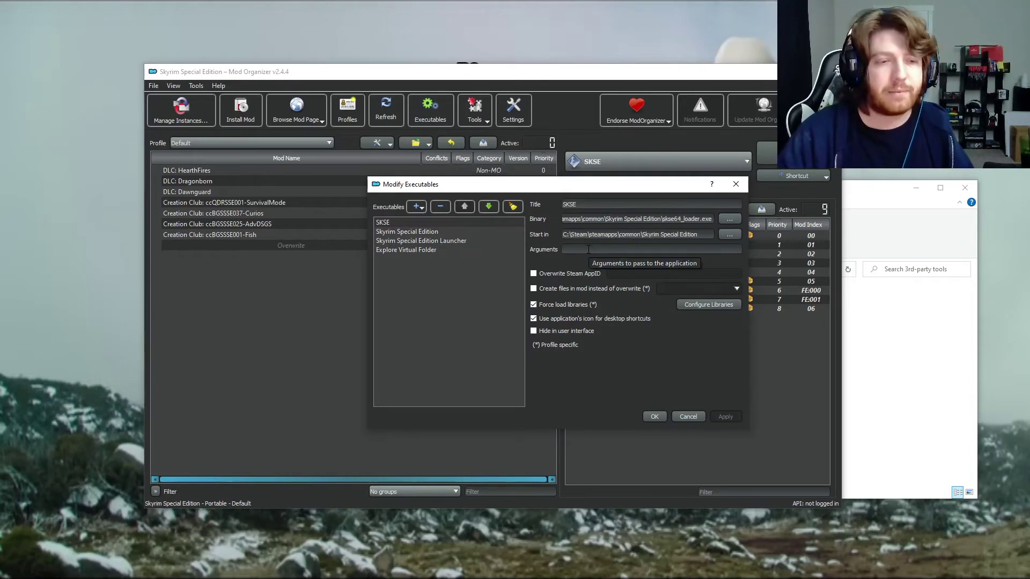
left_click(417, 208)
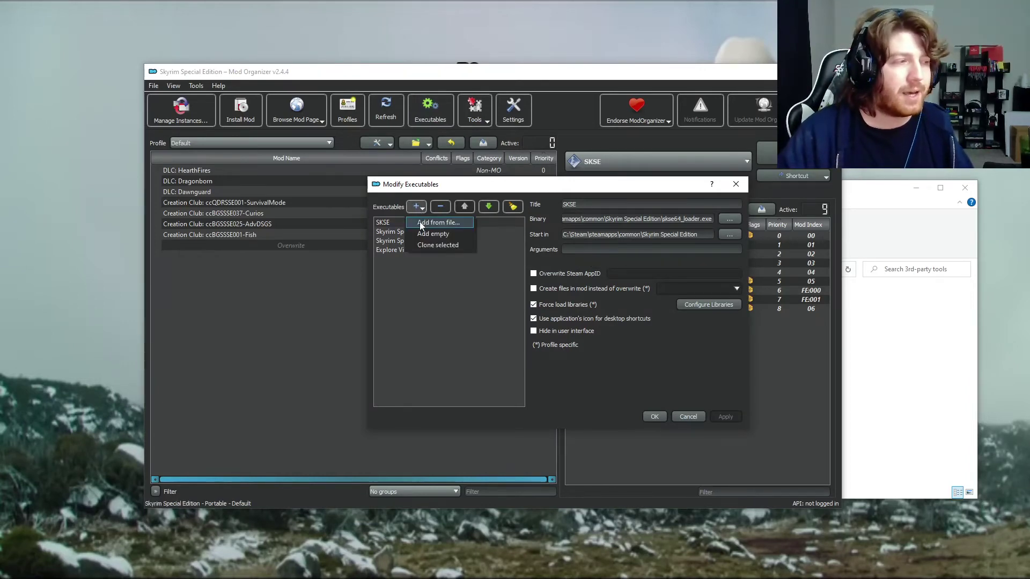
left_click(420, 225)
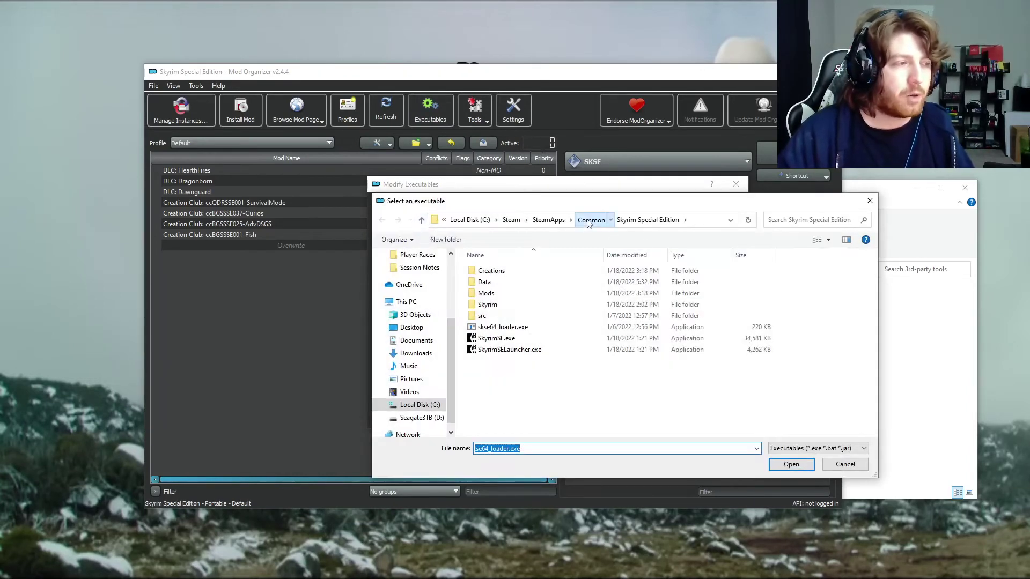
left_click(594, 220)
scroll(535, 277, "down", 1)
double_click(504, 413)
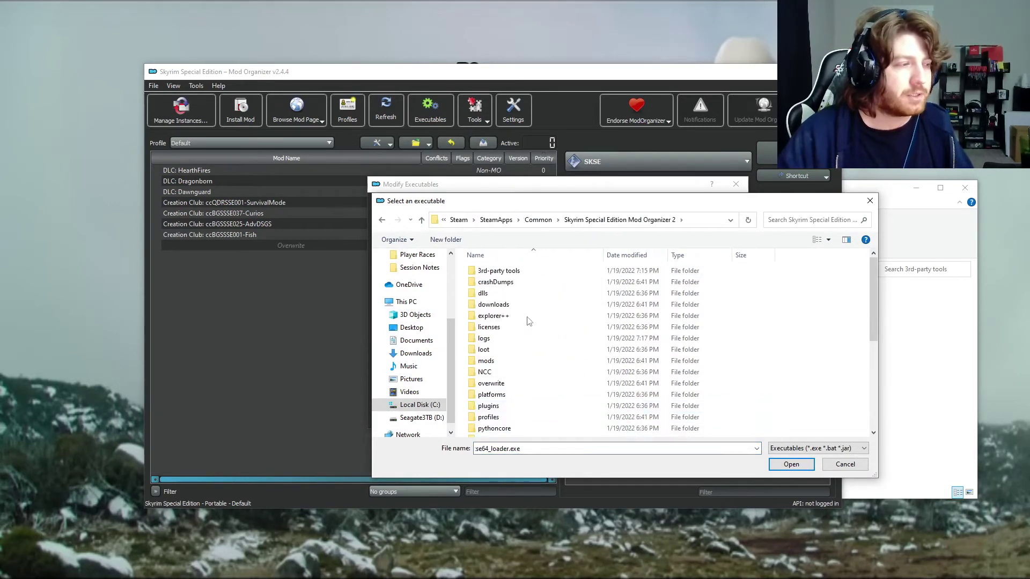
double_click(509, 275)
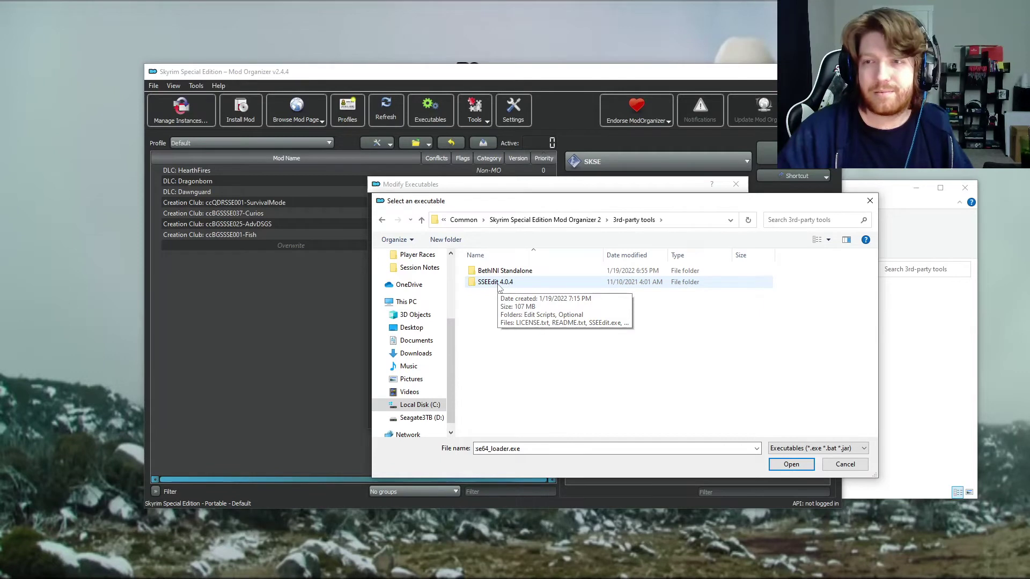
double_click(499, 286)
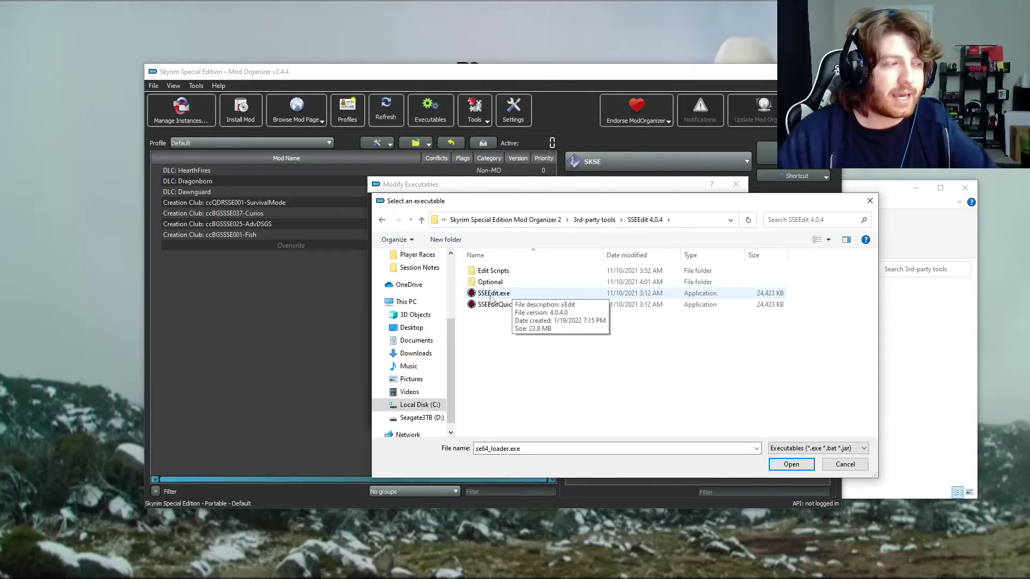
double_click(493, 293)
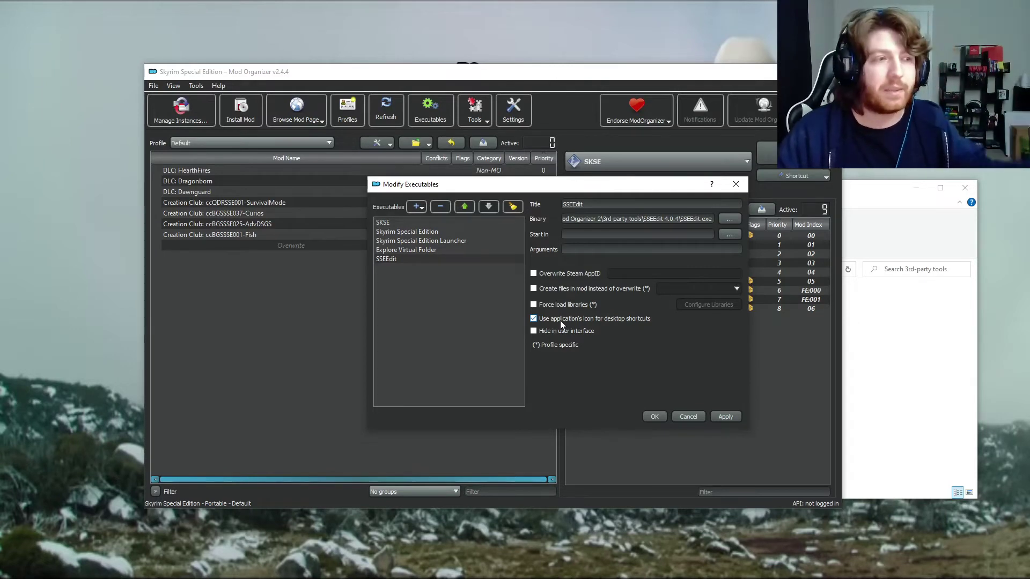
- Save the new SSEEdit entry, close the executables settings, and select SSEEdit as the program to run
left_click(728, 418)
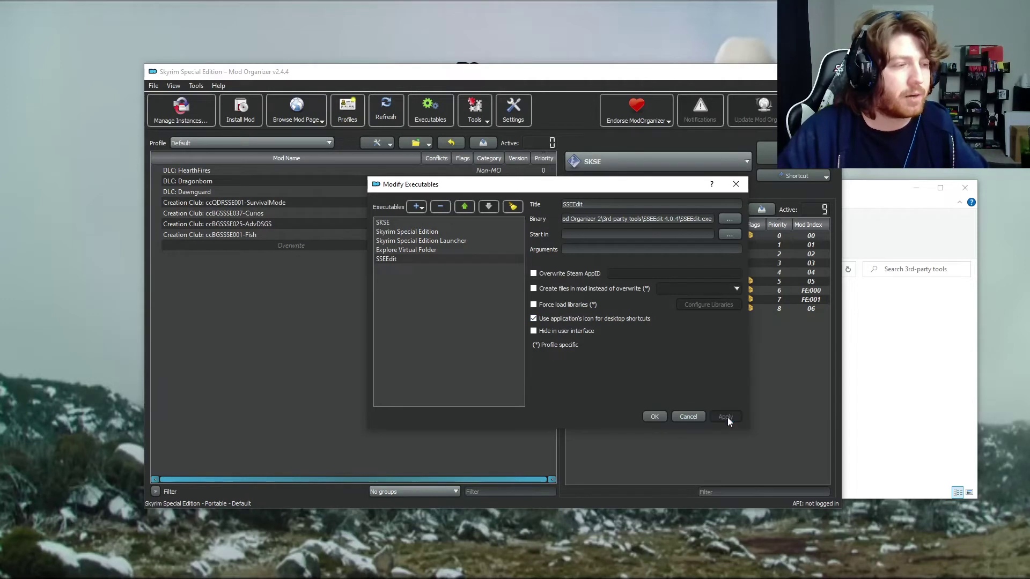
left_click(655, 417)
left_click(615, 170)
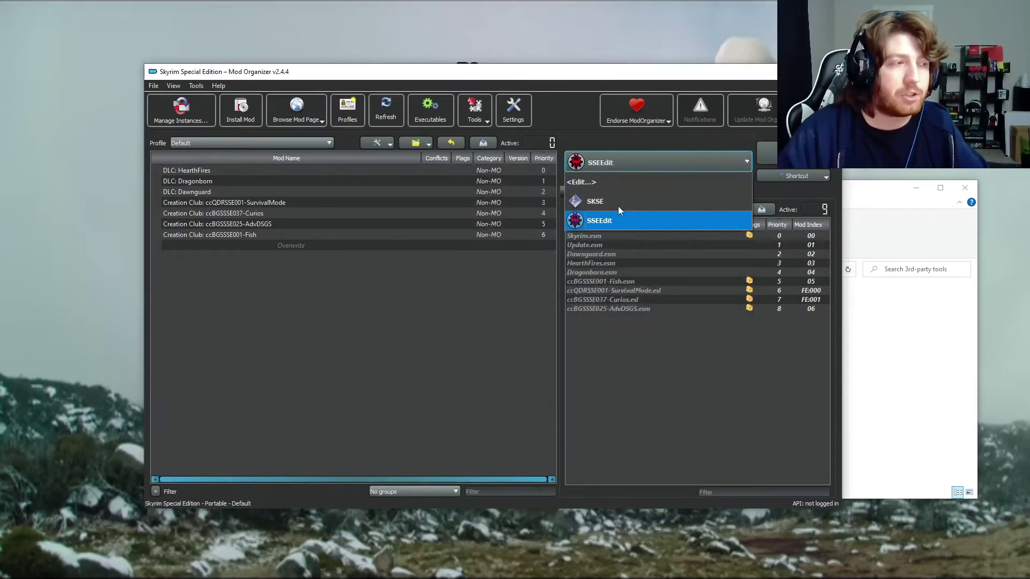
left_click(579, 216)
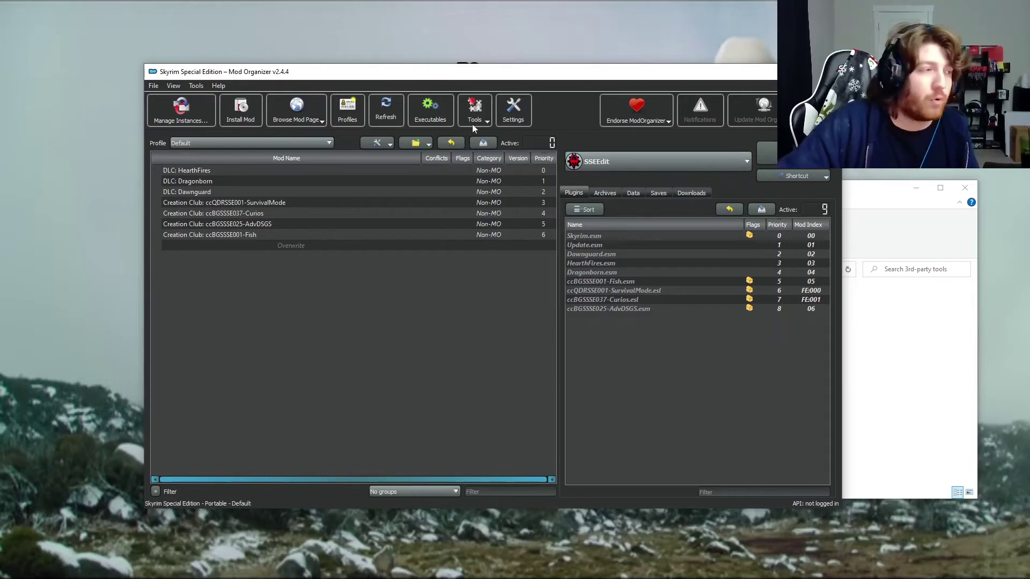
- Add SSEEditQuickAutoClean.exe from the 3rd-party tools\SSEEdit 4.0.4 folder as a new executable and check it in the program list
left_click(431, 110)
left_click(417, 207)
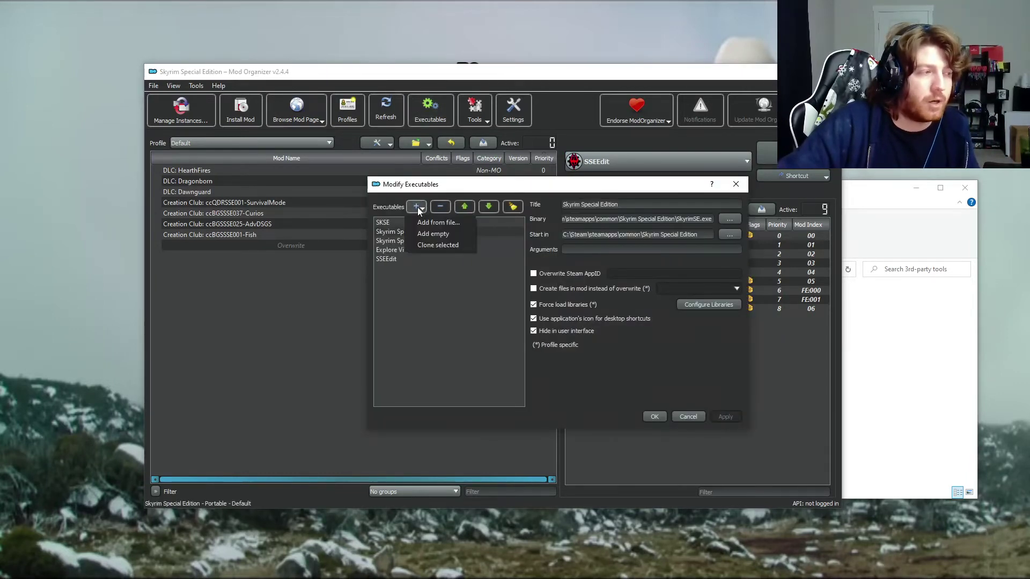
left_click(424, 219)
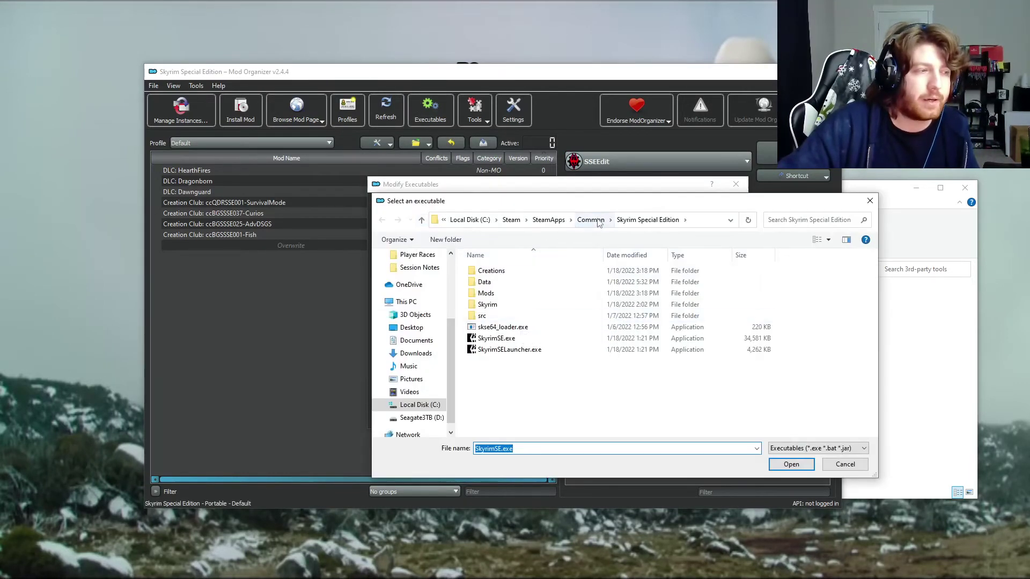
left_click(591, 220)
scroll(525, 408, "down", 3)
double_click(526, 406)
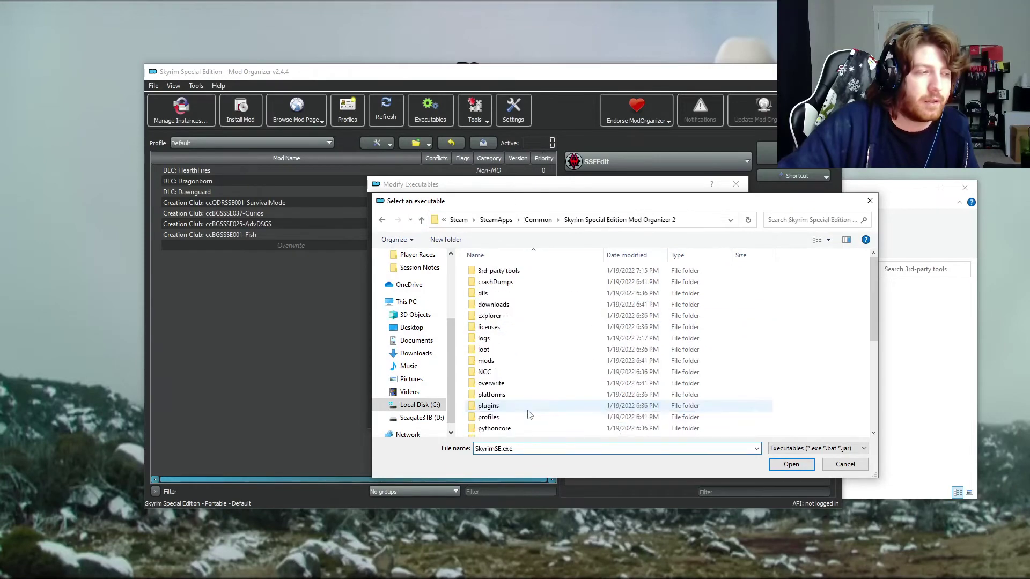
double_click(504, 271)
double_click(499, 281)
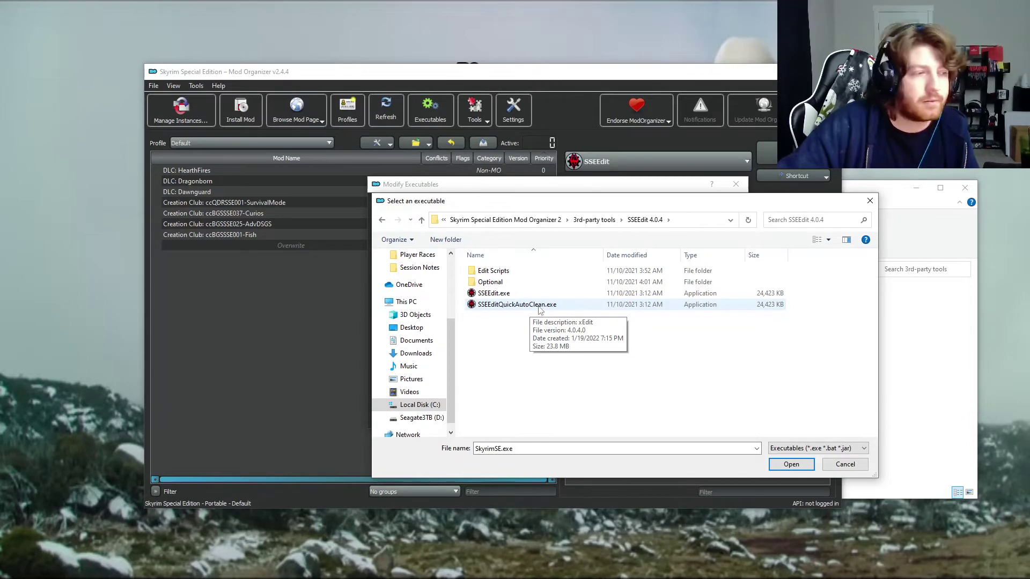
left_click(539, 306)
left_click(791, 464)
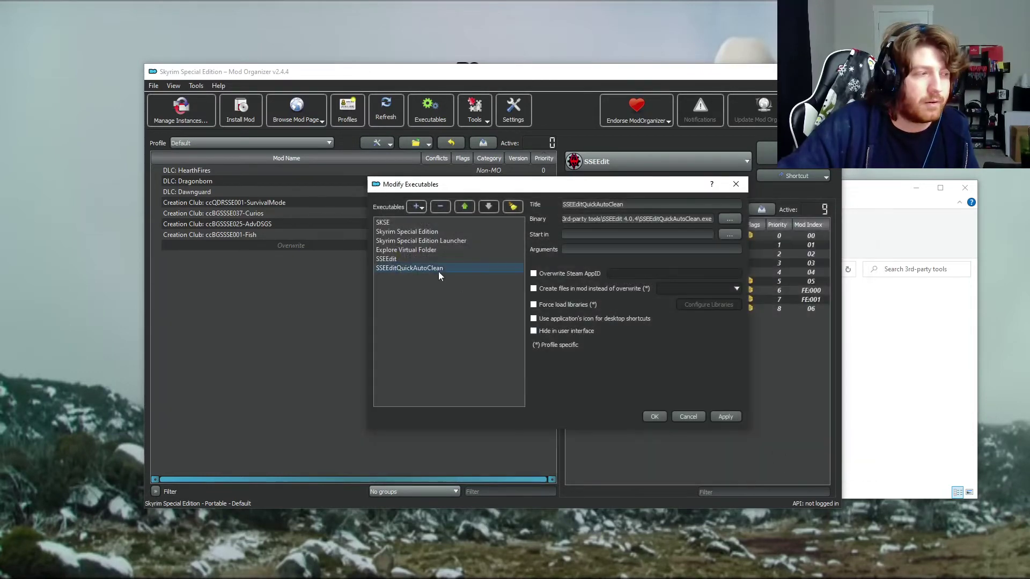
left_click(656, 421)
left_click(617, 162)
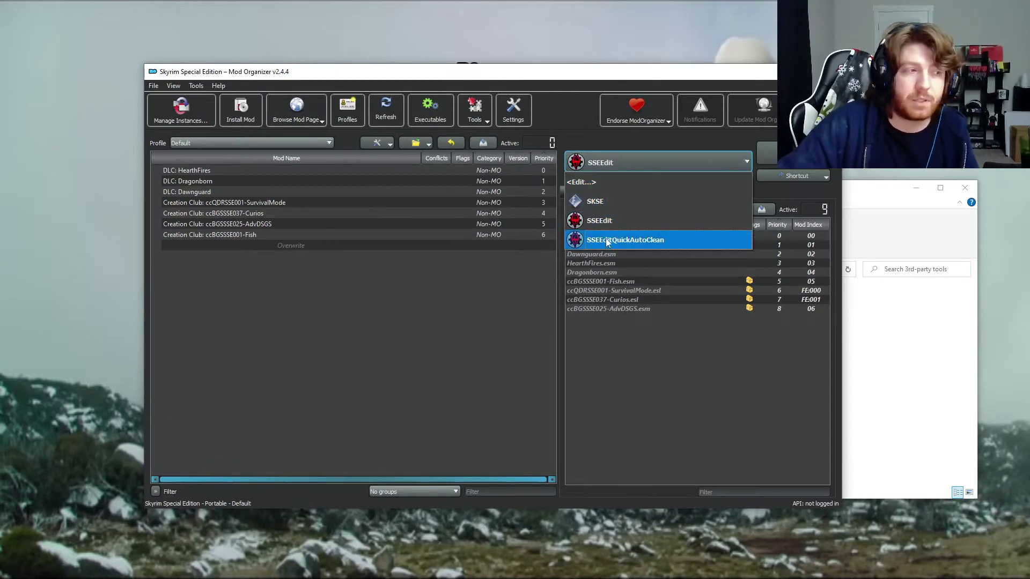
left_click(614, 225)
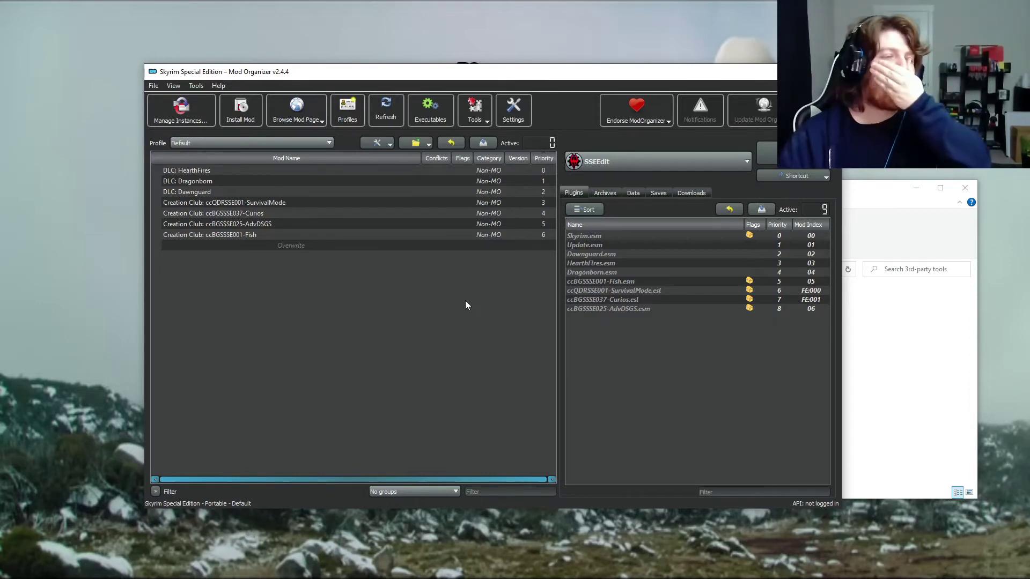
left_click(915, 379)
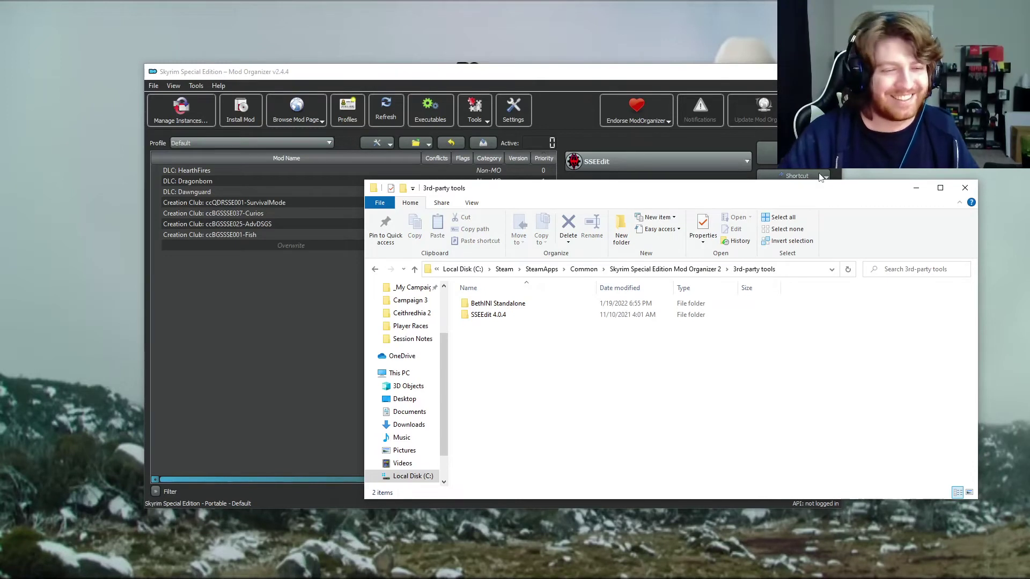
left_click(624, 81)
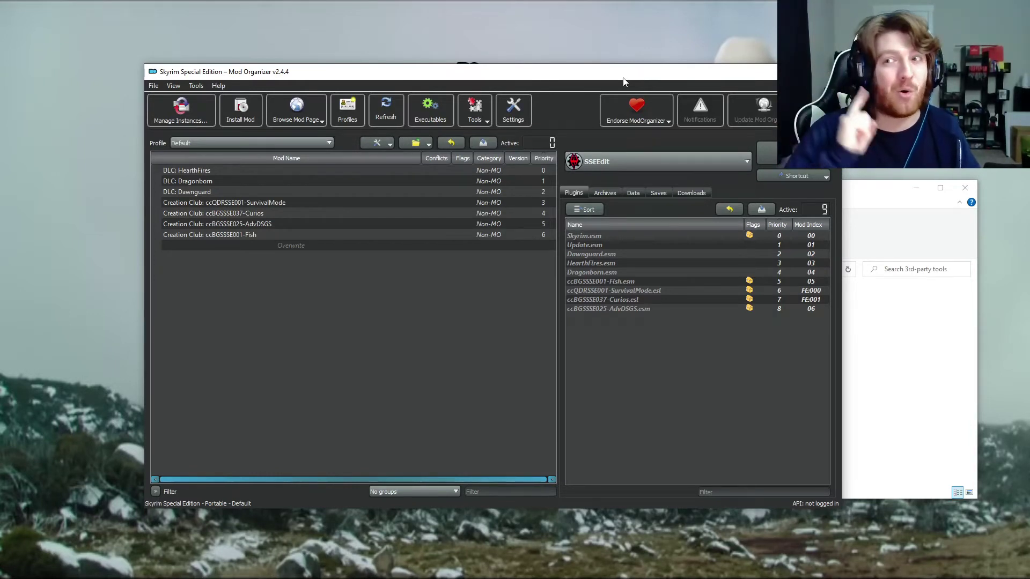
left_click(896, 356)
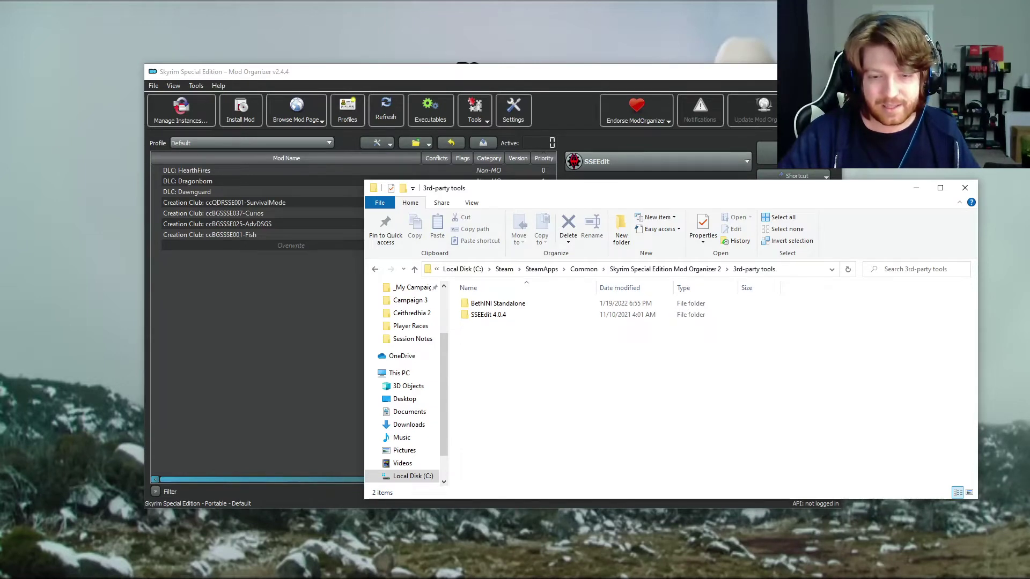
left_click(576, 88)
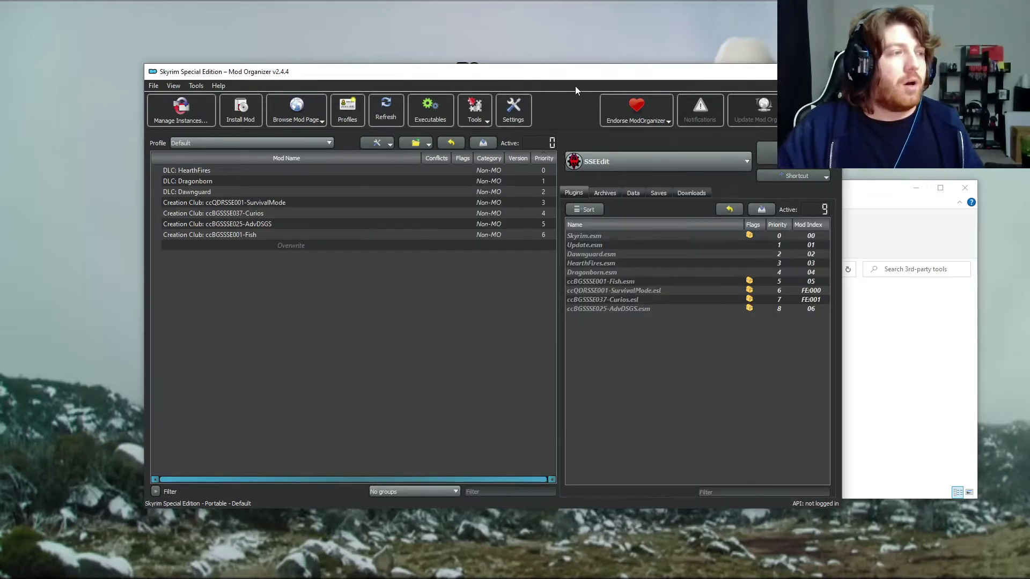
- Run SSEEditQuickAutoClean on the Update.esm module and close it when the cleaning is finished
left_click(650, 161)
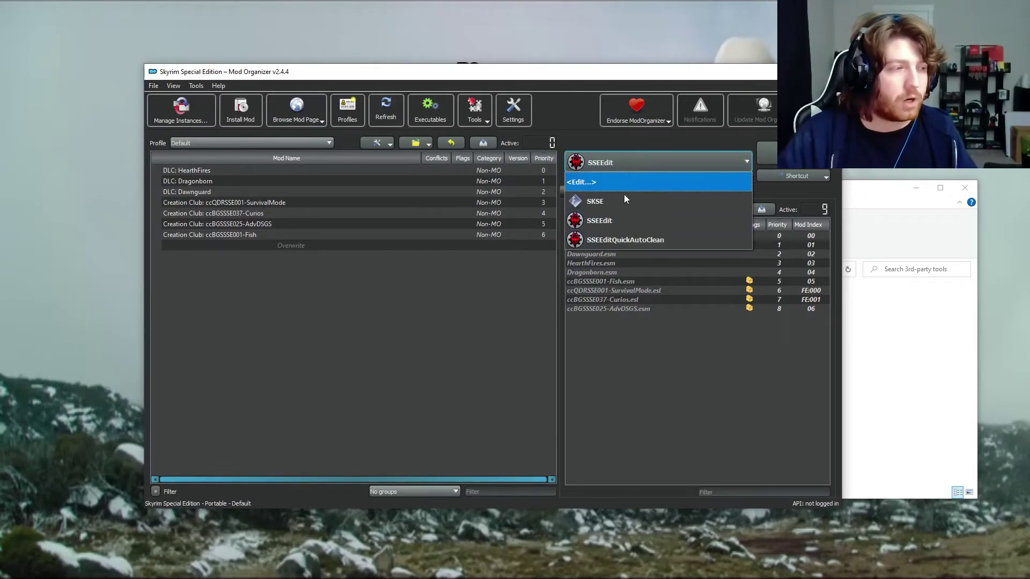
left_click(616, 239)
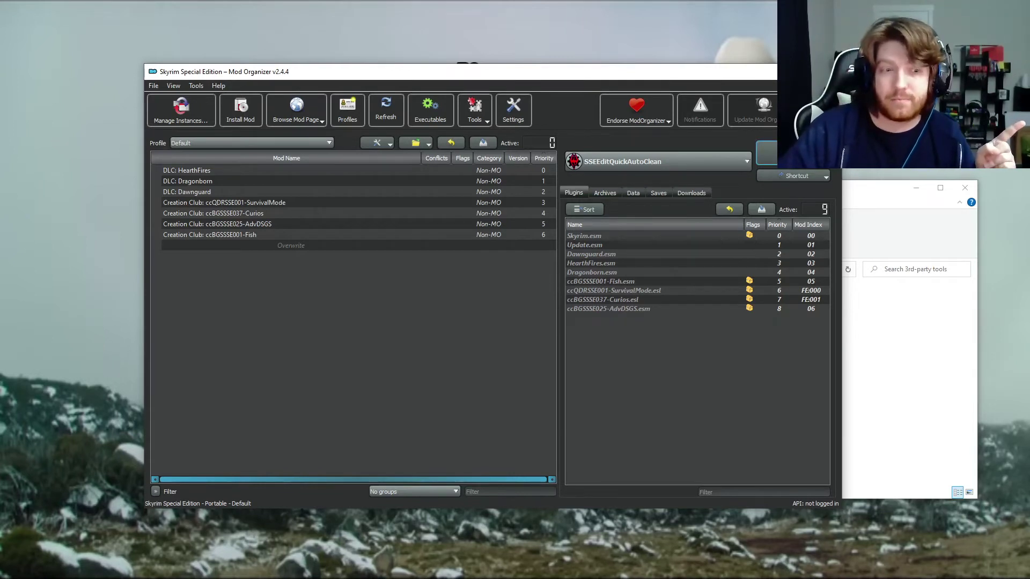
left_click(793, 153)
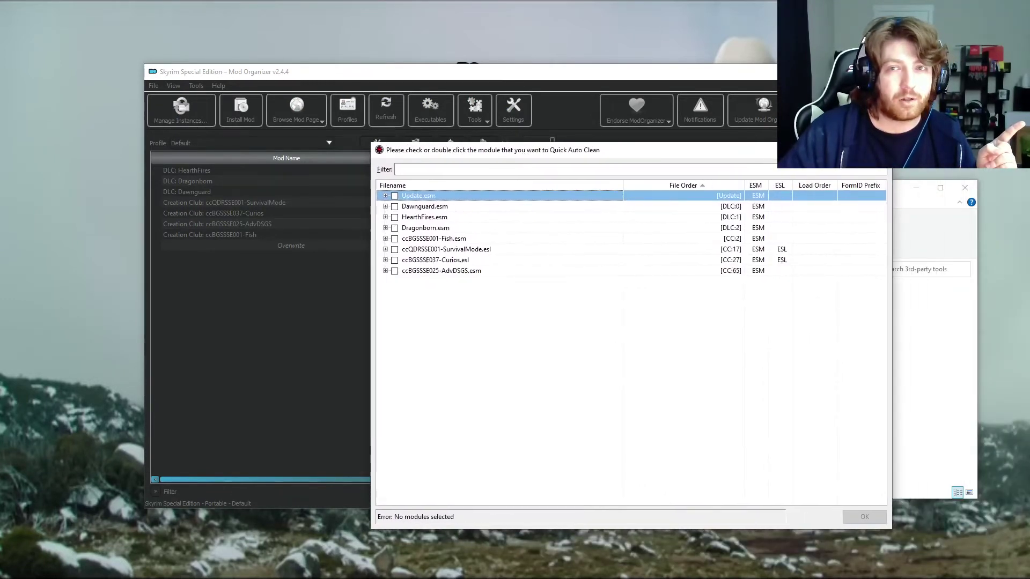
left_click_drag(598, 153, 470, 157)
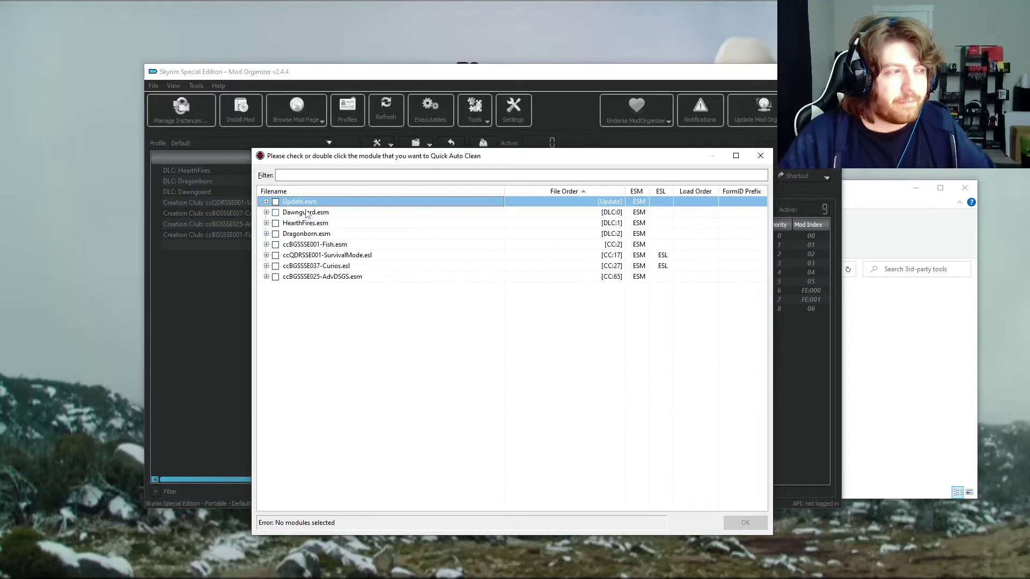
left_click_drag(310, 235, 304, 202)
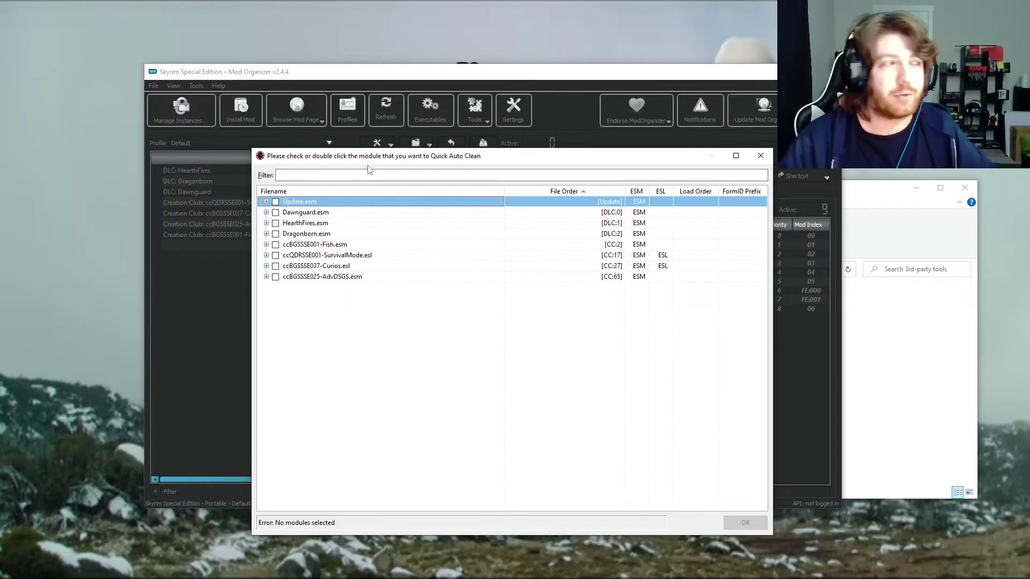
left_click(275, 201)
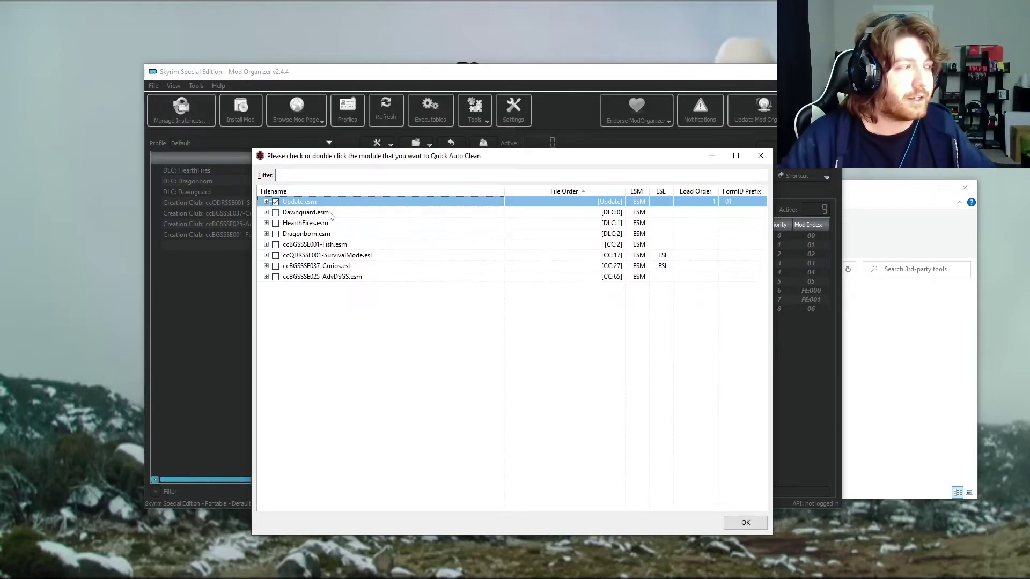
left_click(740, 523)
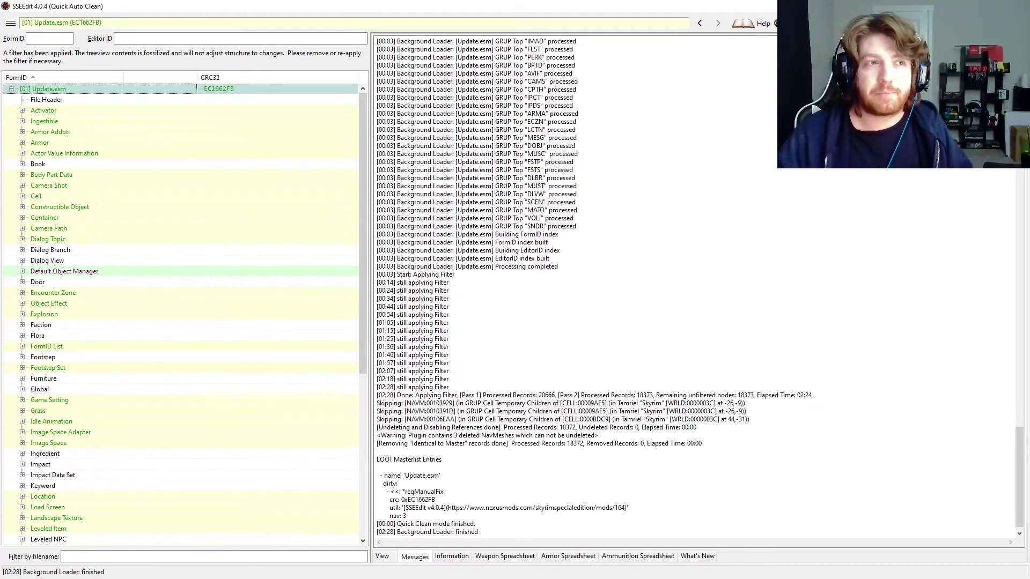
left_click_drag(815, 7, 498, 34)
left_click(641, 42)
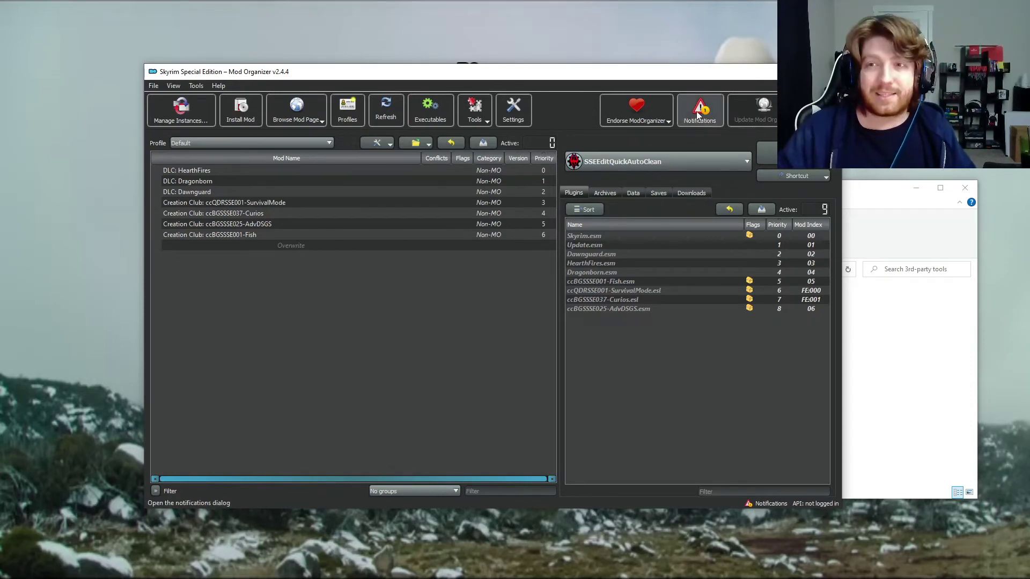
- Run SSEEditQuickAutoClean again on the Dawnguard.esm module and close it when the cleaning is finished
left_click_drag(552, 72, 421, 19)
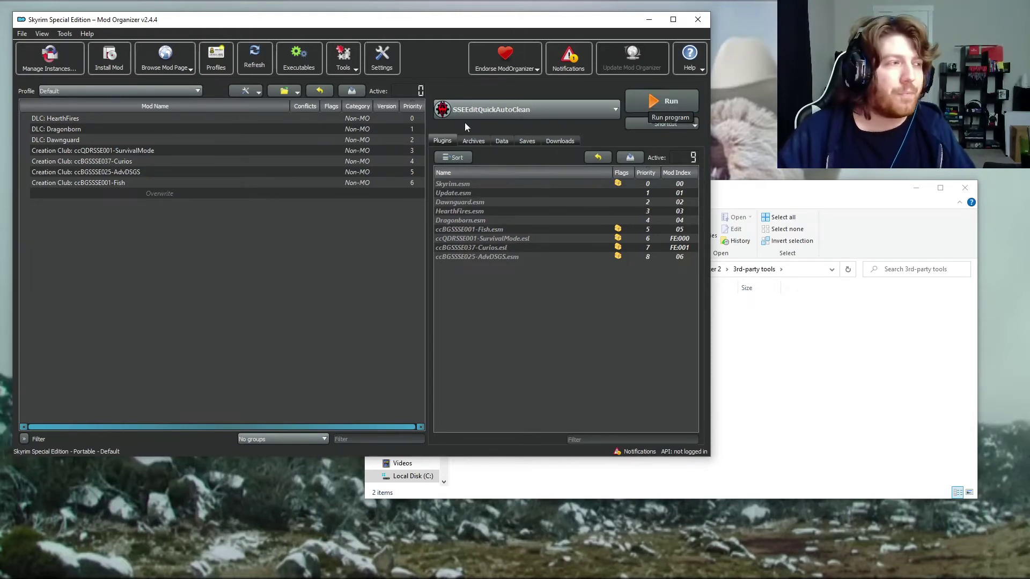
left_click(671, 100)
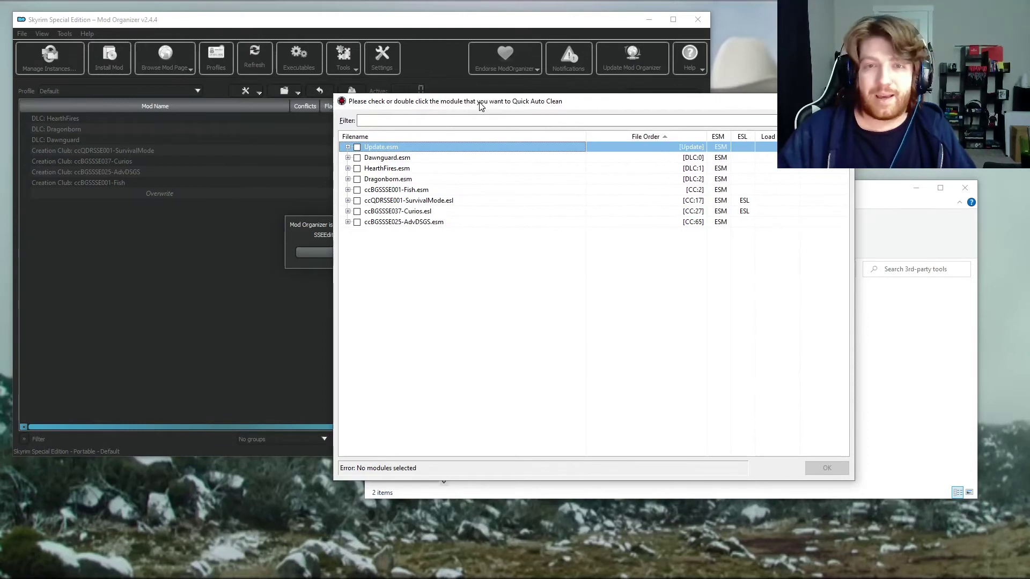
left_click_drag(481, 105, 337, 137)
left_click(213, 189)
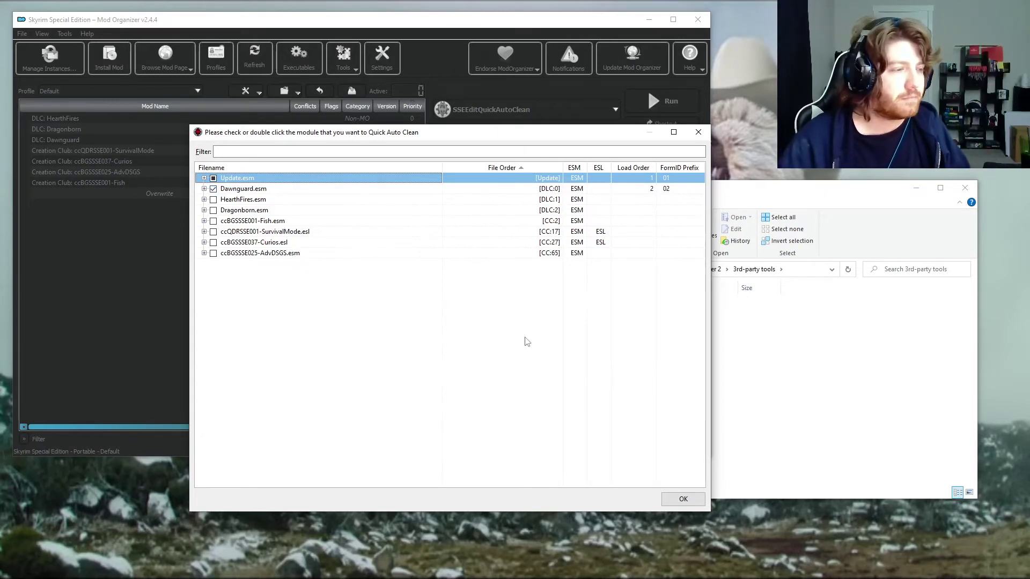
left_click(682, 499)
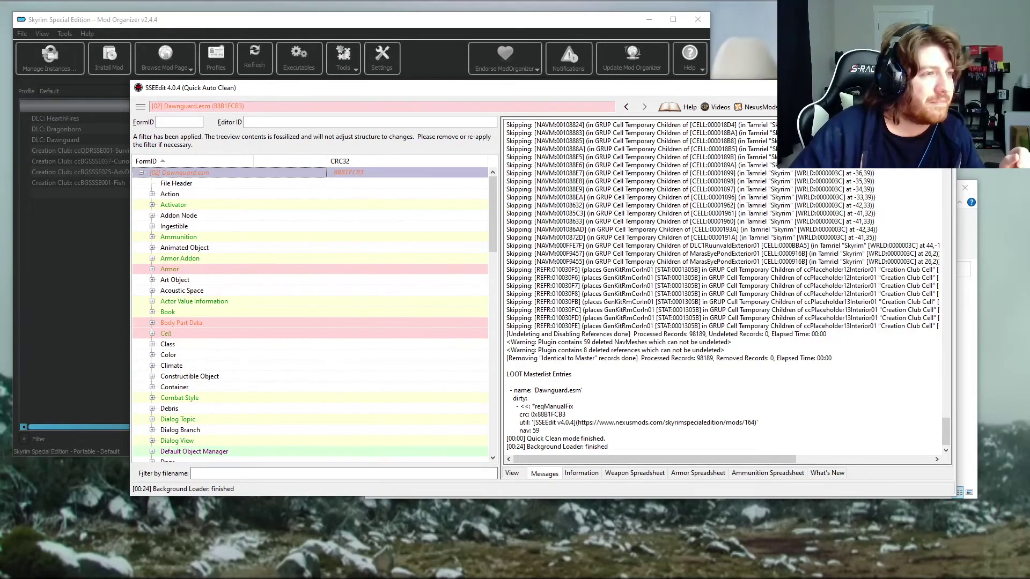
left_click(944, 87)
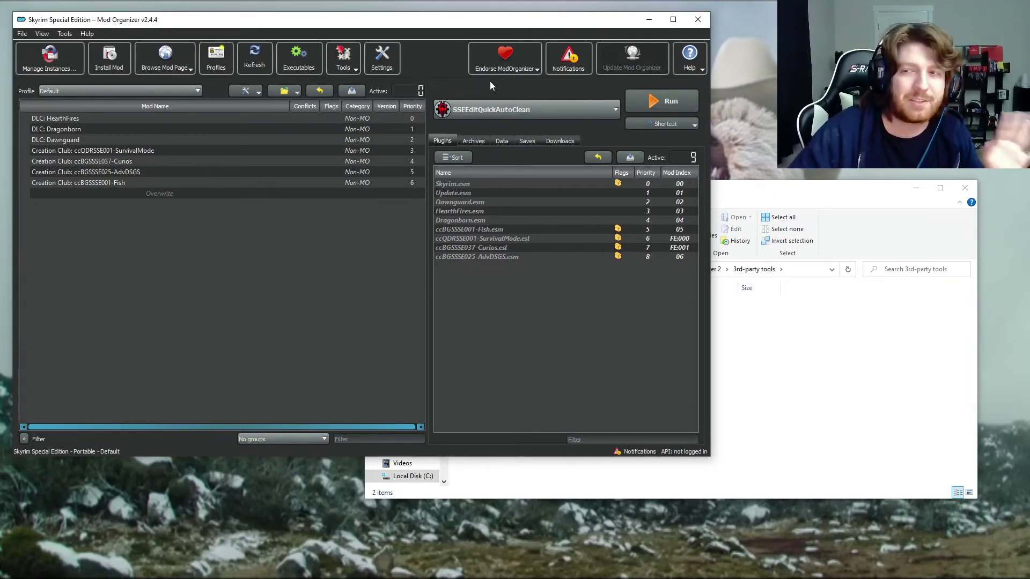
- Quick auto clean the HearthFires.esm module with SSEEditQuickAutoClean and close the finished session
left_click(658, 98)
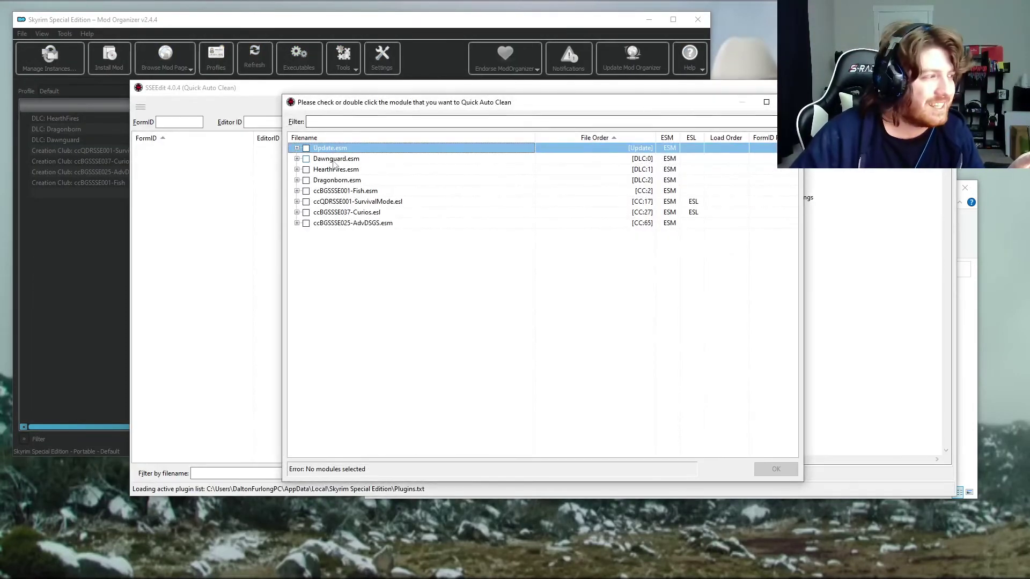
left_click(306, 170)
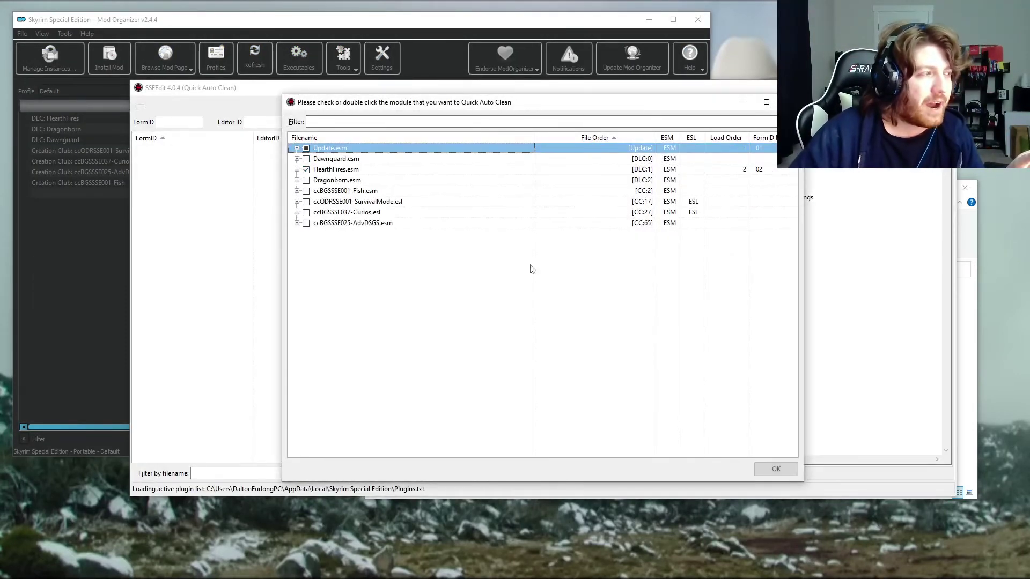
left_click(772, 470)
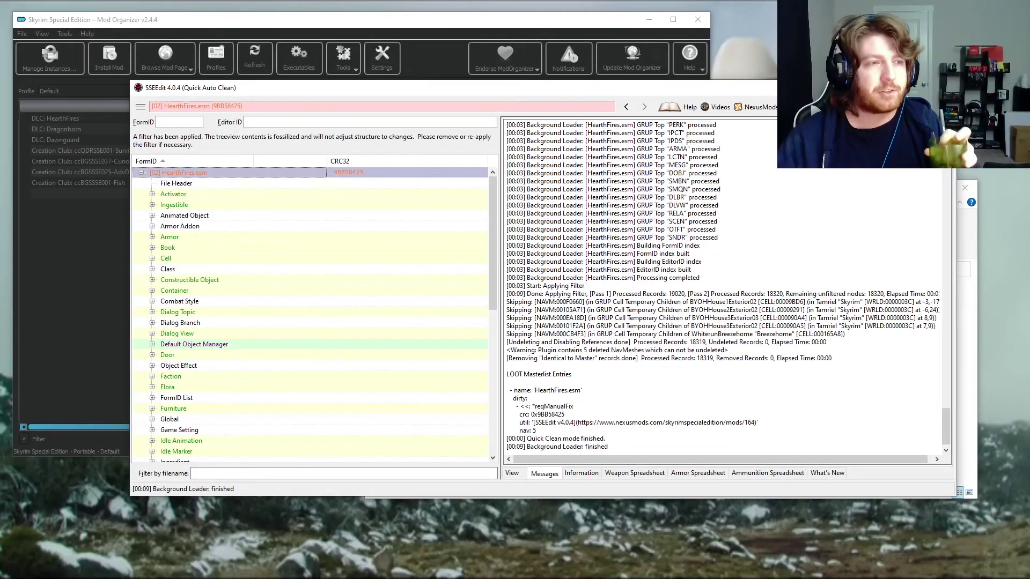
left_click(944, 87)
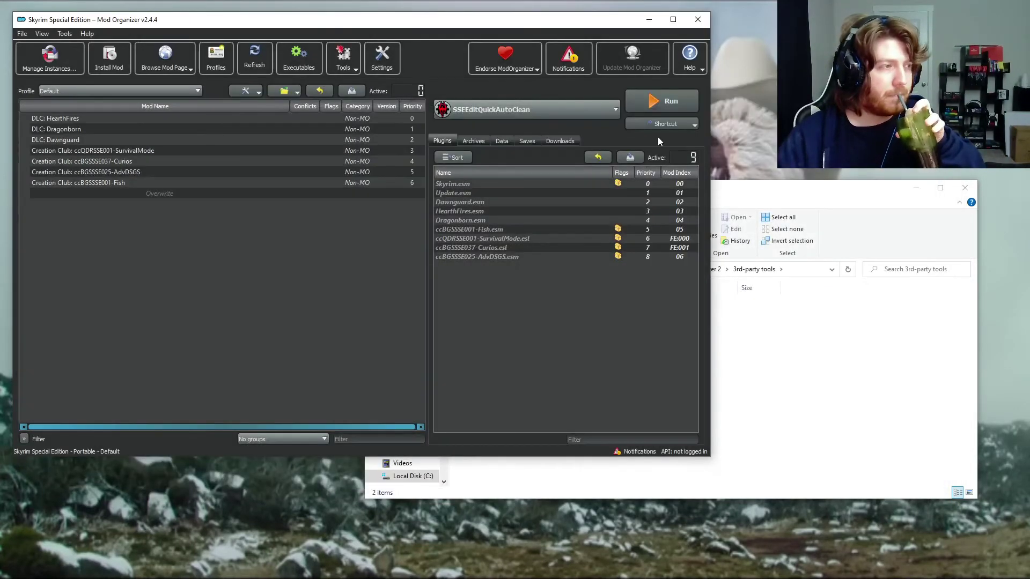
- Quick auto clean the Dragonborn.esm module with SSEEditQuickAutoClean and close the finished session
left_click(665, 101)
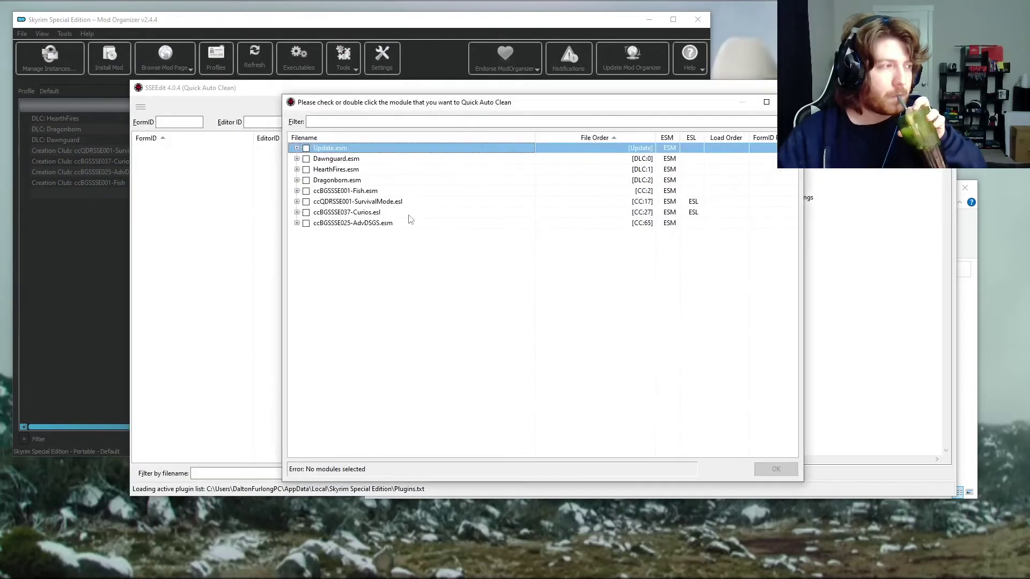
left_click(307, 181)
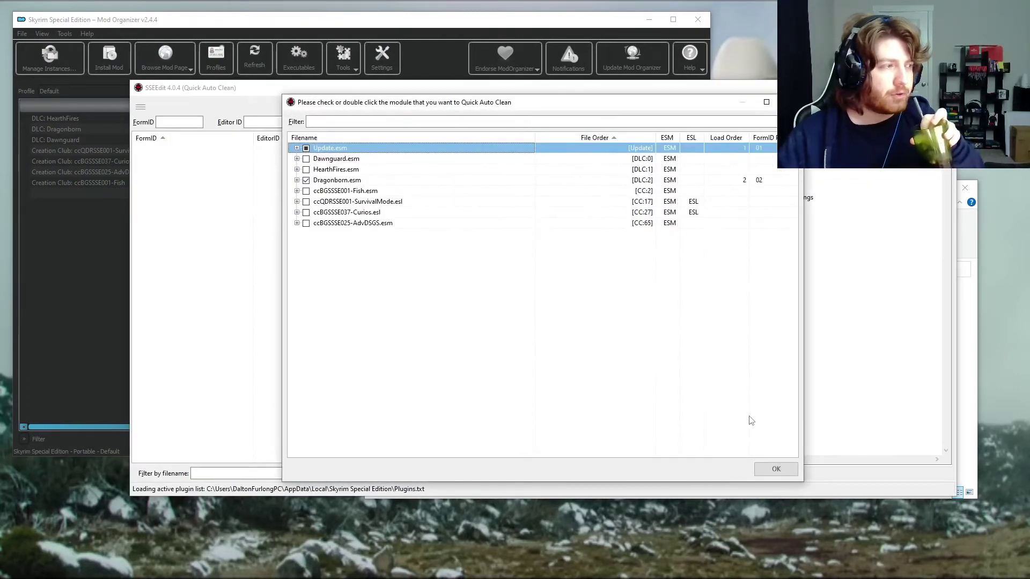
left_click(775, 469)
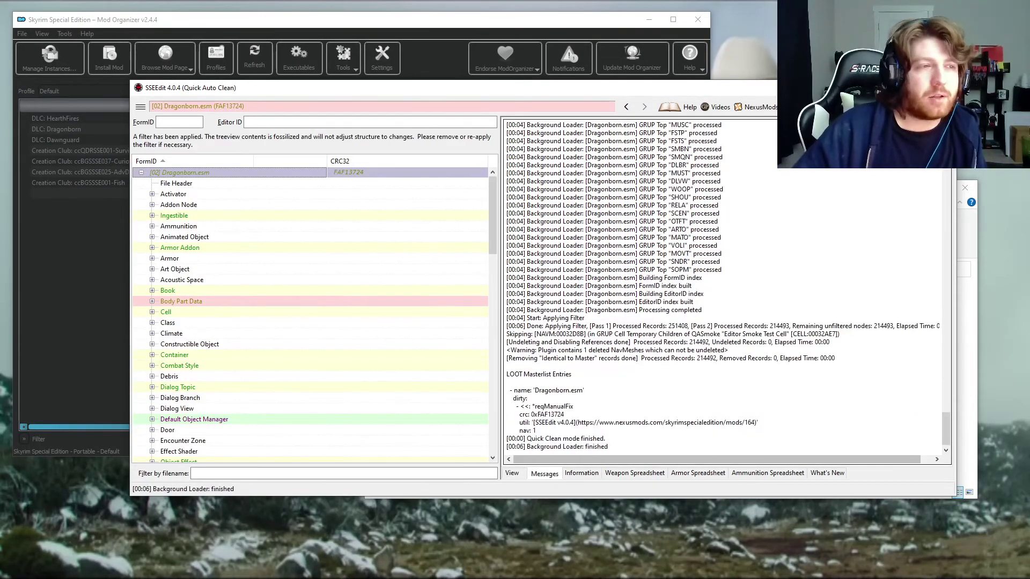
left_click(944, 87)
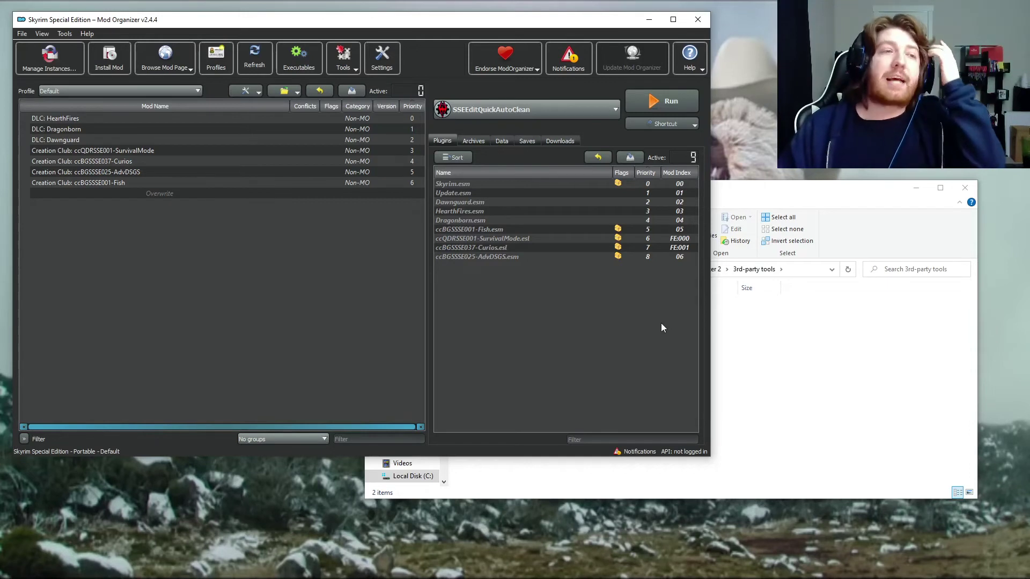
- Select SSEEdit as the executable to run and check the pending notifications
left_click(463, 109)
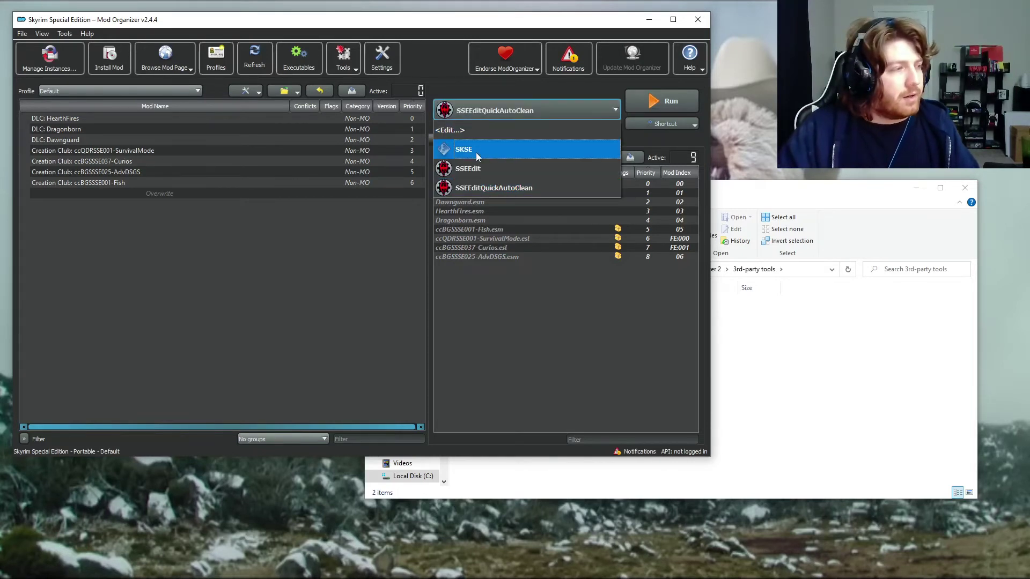
left_click(474, 155)
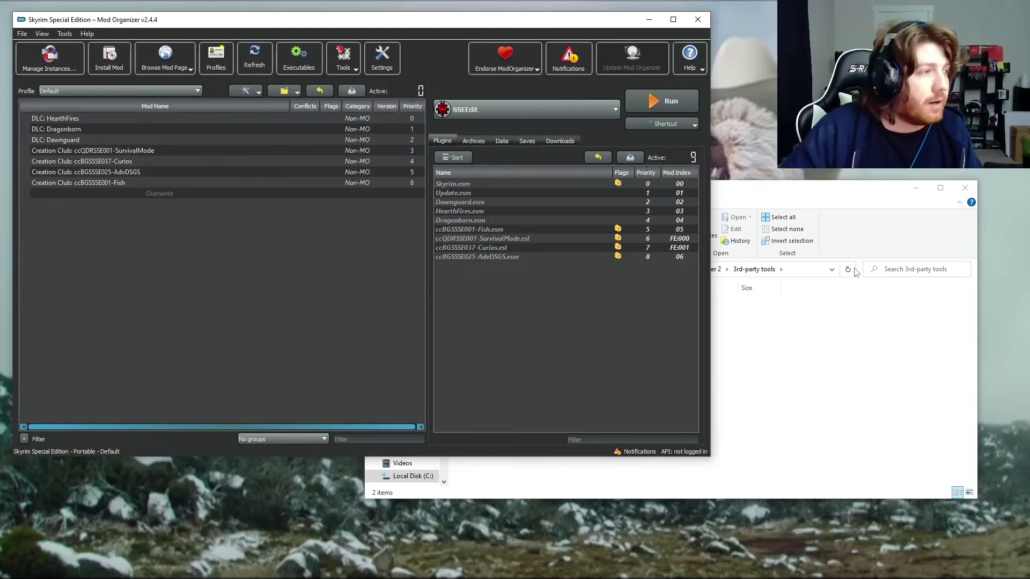
left_click(575, 64)
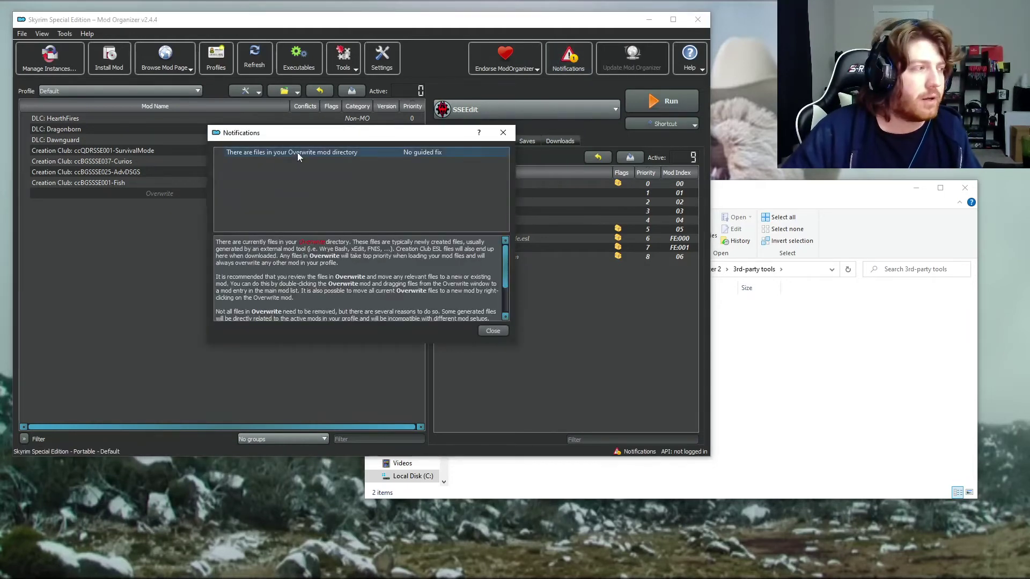
left_click(502, 134)
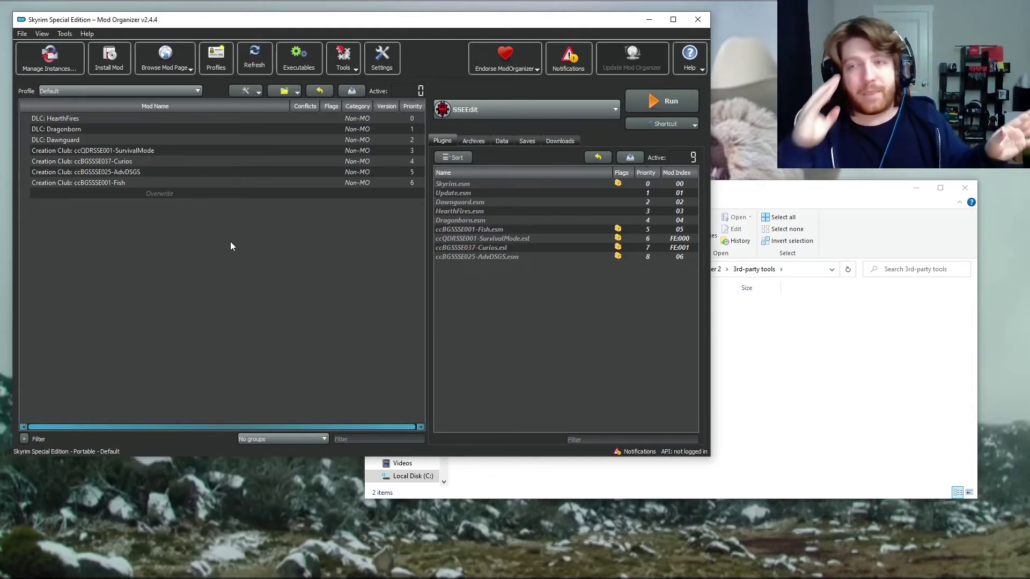
- Delete the SSEEdit Cache folder from the Overwrite directory, and check the directory's contents again
double_click(151, 194)
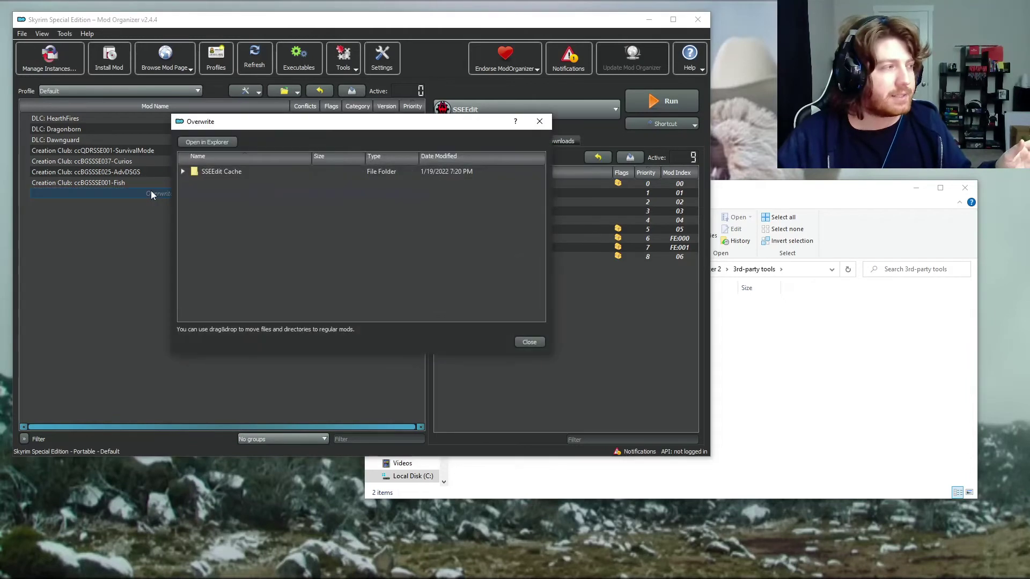
right_click(223, 172)
left_click(245, 201)
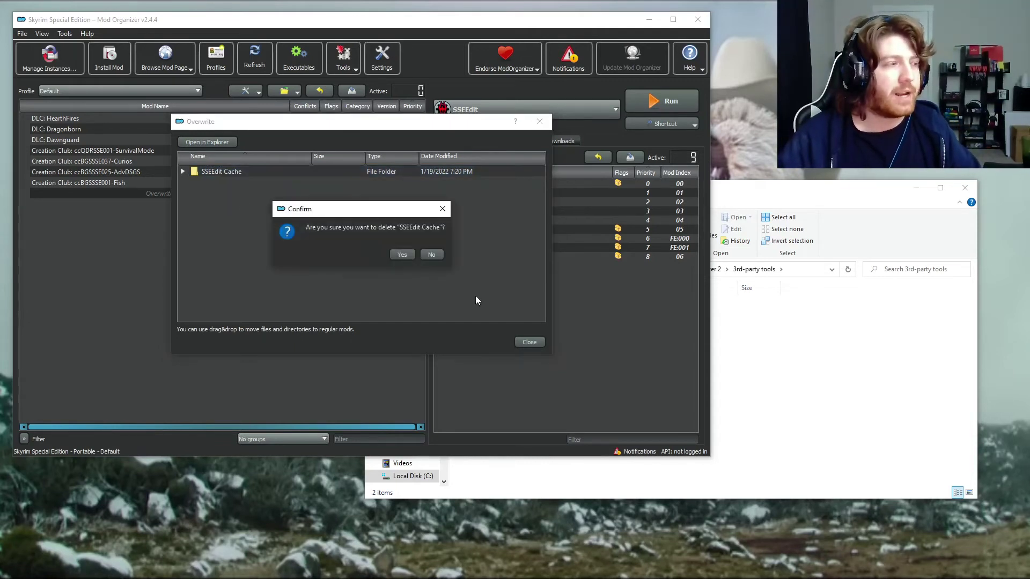
left_click(401, 255)
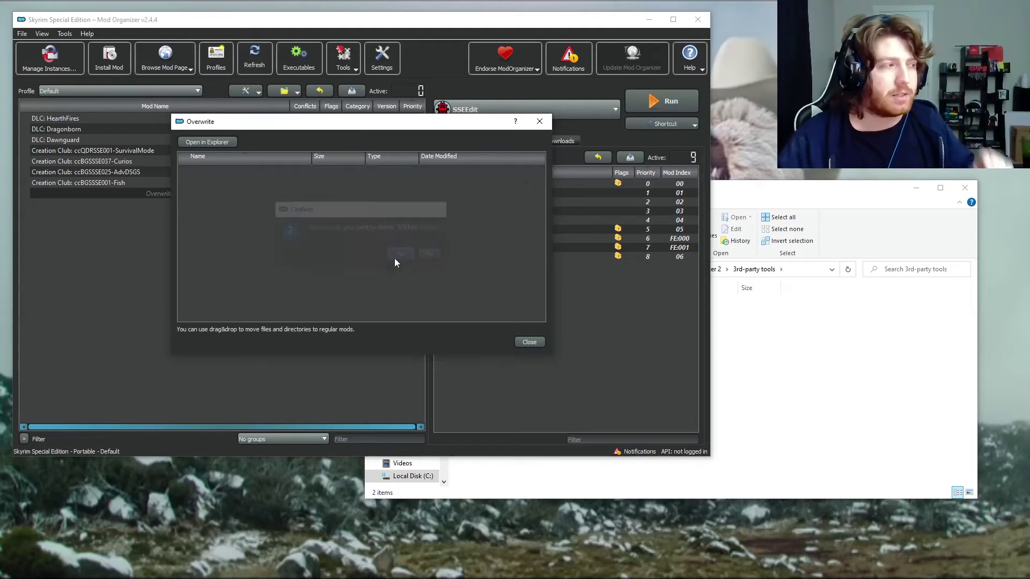
left_click(523, 343)
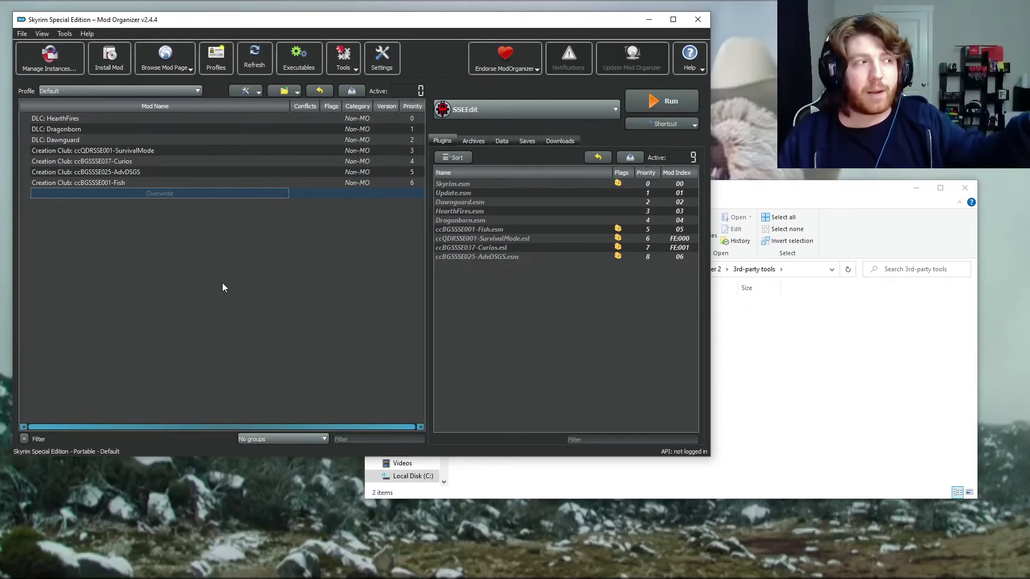
double_click(179, 194)
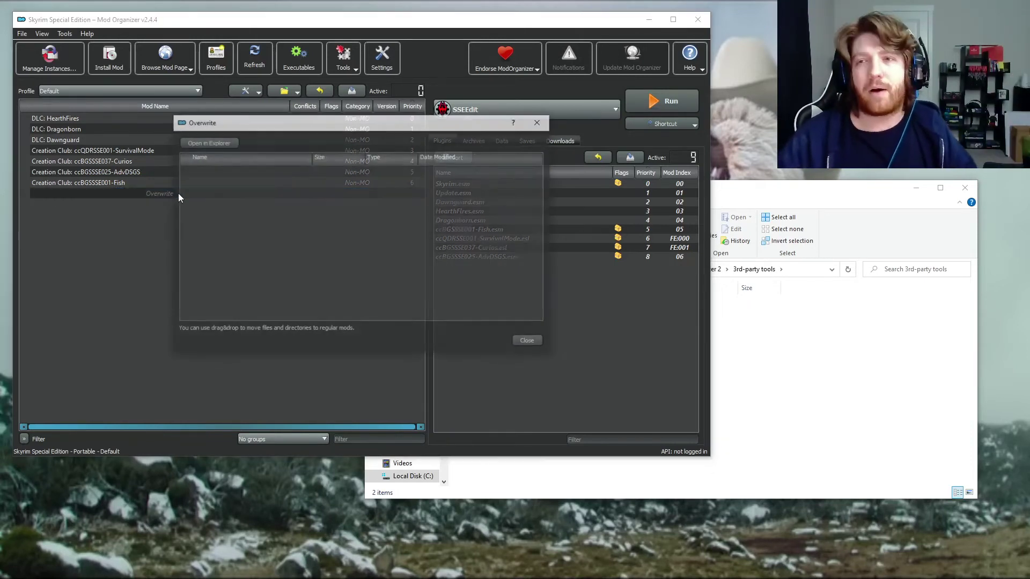
left_click(539, 121)
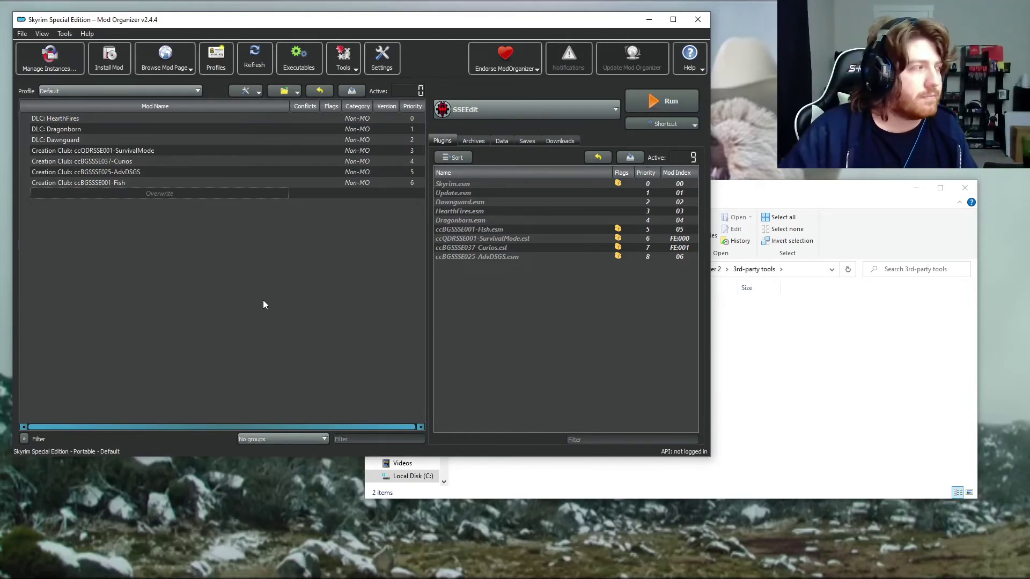
- Move DLC: Dawnguard to priority 0 above DLC: HearthFires in the mod list, and enlarge the Mod Organizer window
left_click_drag(86, 140, 82, 114)
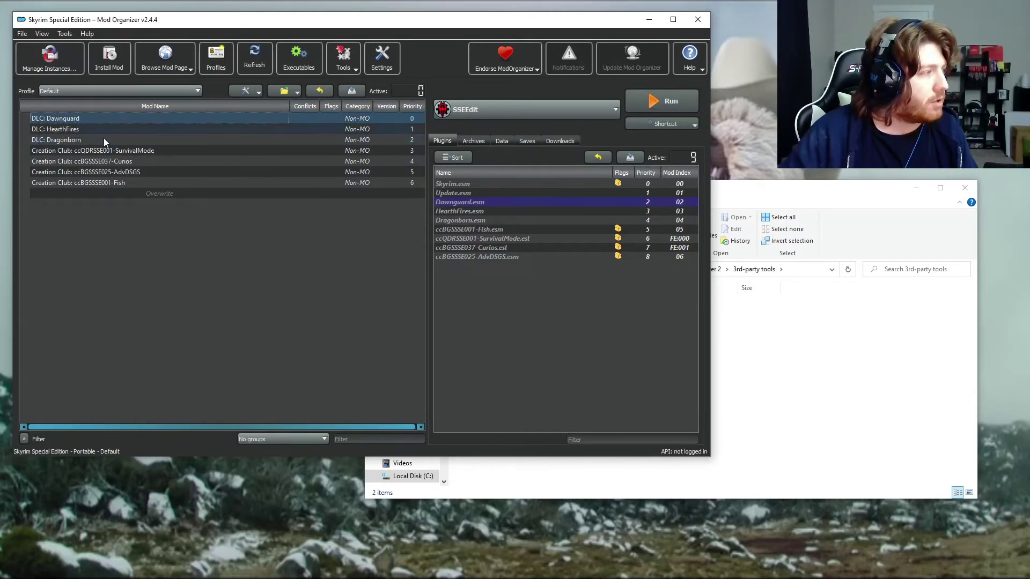
left_click(263, 275)
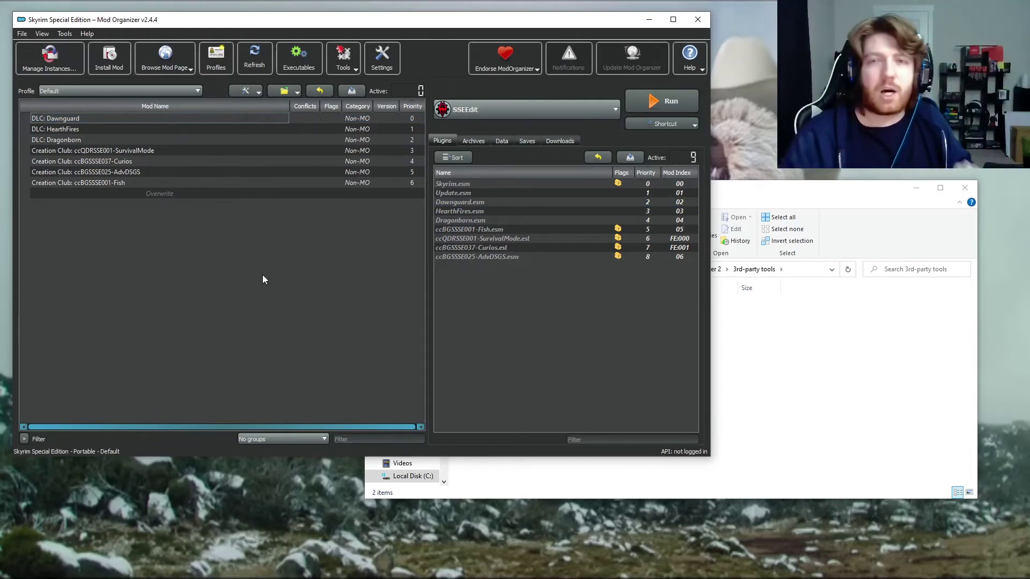
left_click(672, 19)
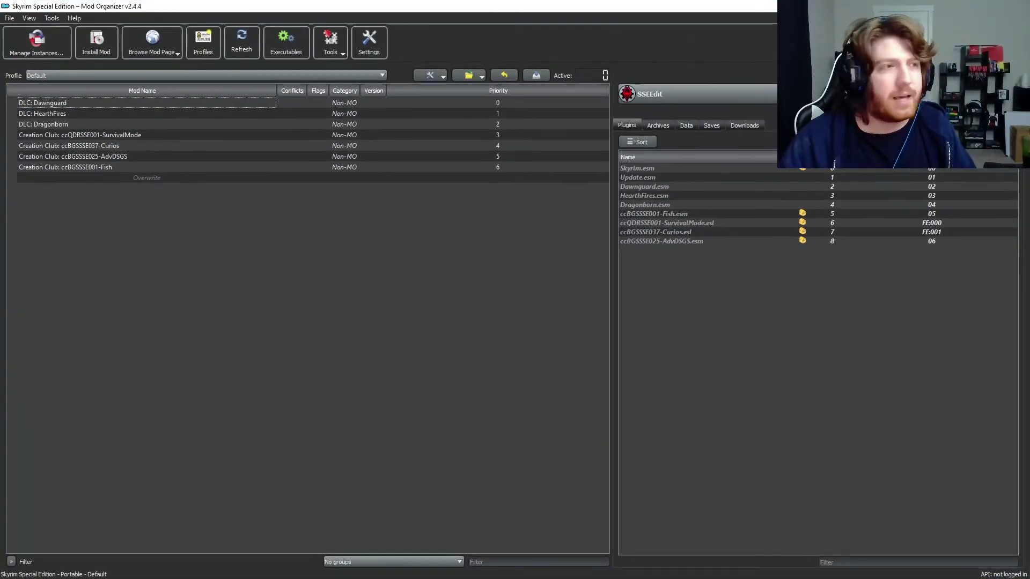
left_click_drag(842, 6, 566, 12)
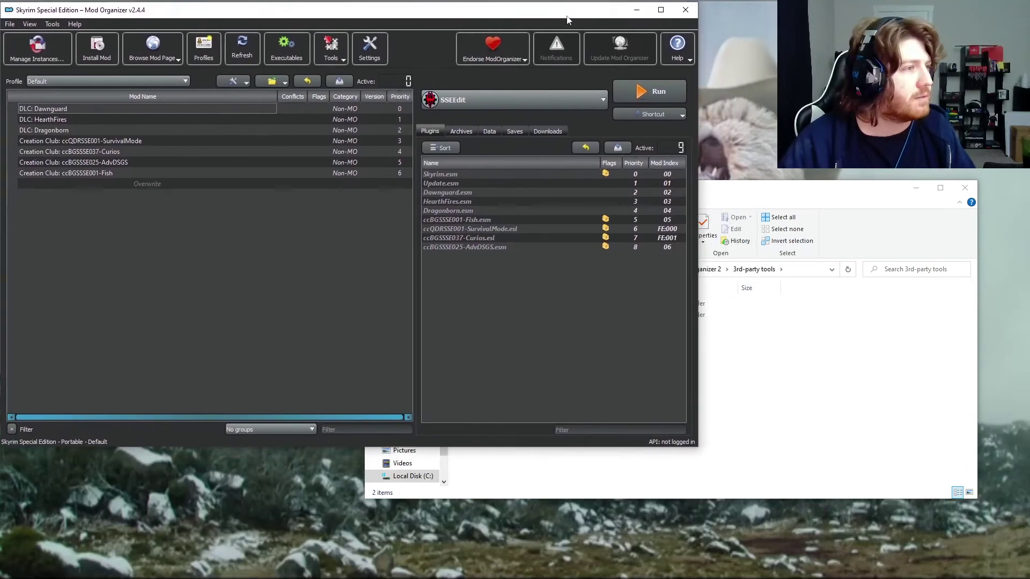
left_click_drag(701, 443, 782, 516)
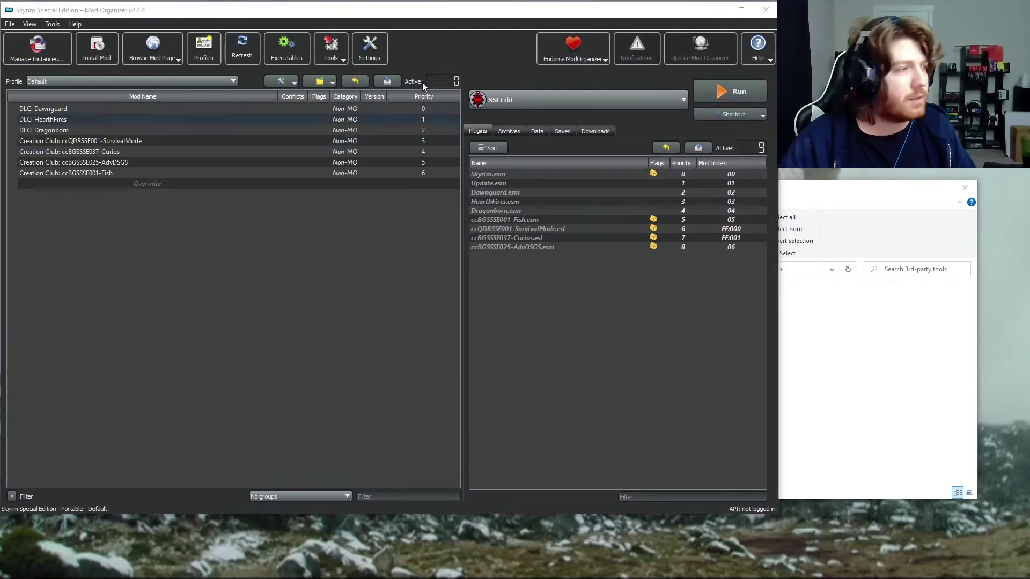
- Switch to the browser and request the manual download of the Unofficial Skyrim Special Edition Patch main file on Nexus Mods
left_click(395, 10)
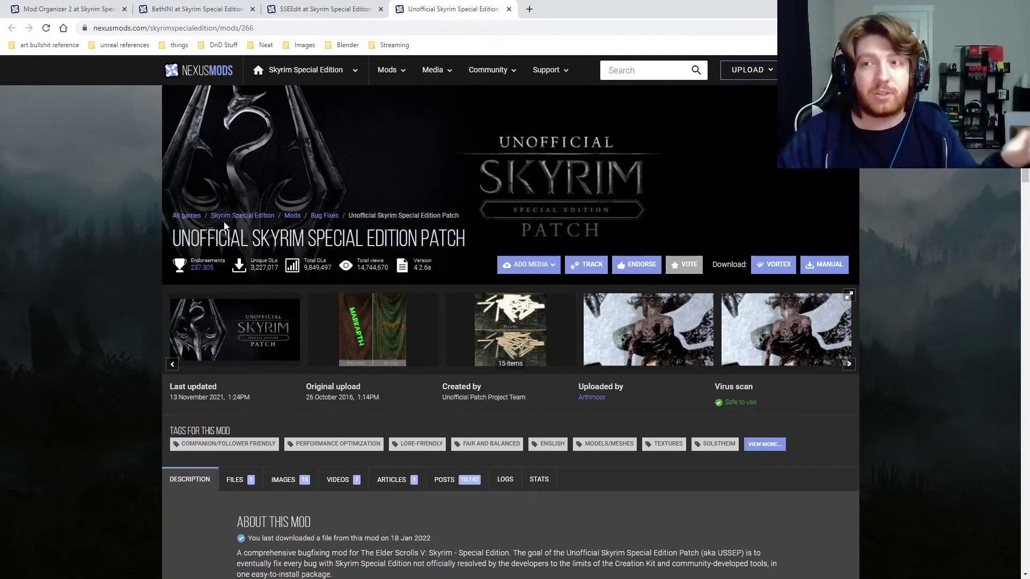
scroll(70, 244, "down", 3)
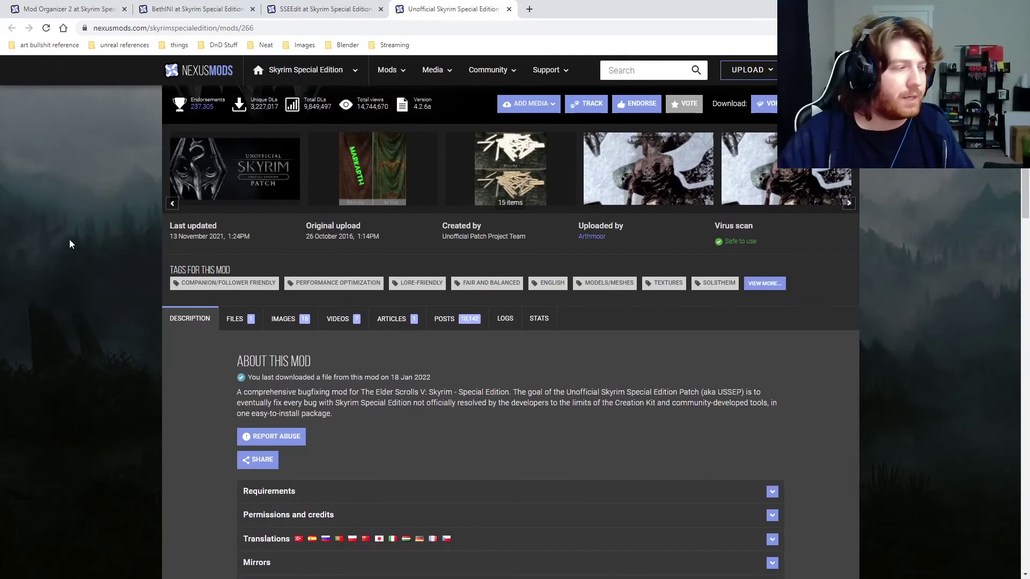
left_click(238, 320)
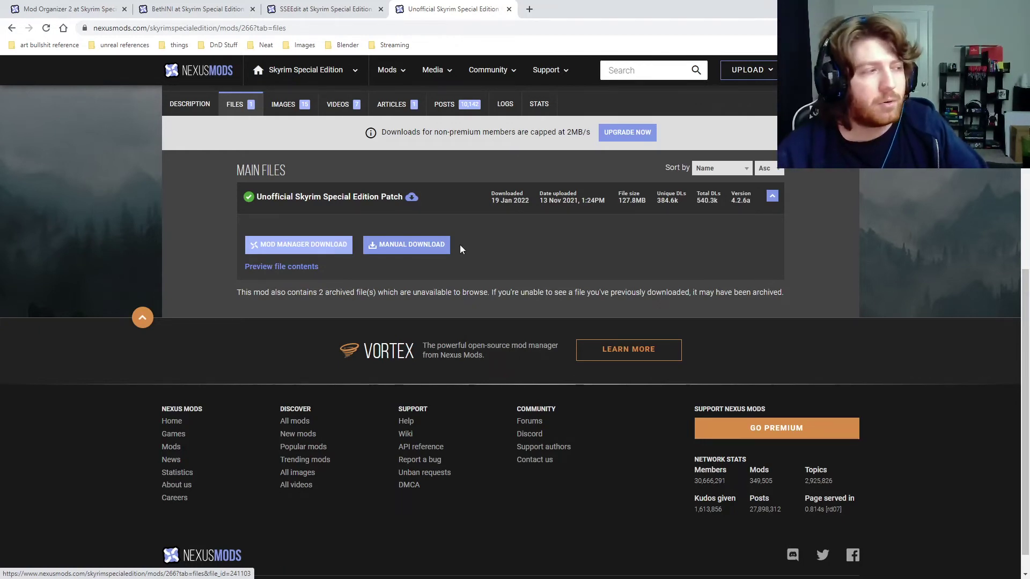
left_click(417, 245)
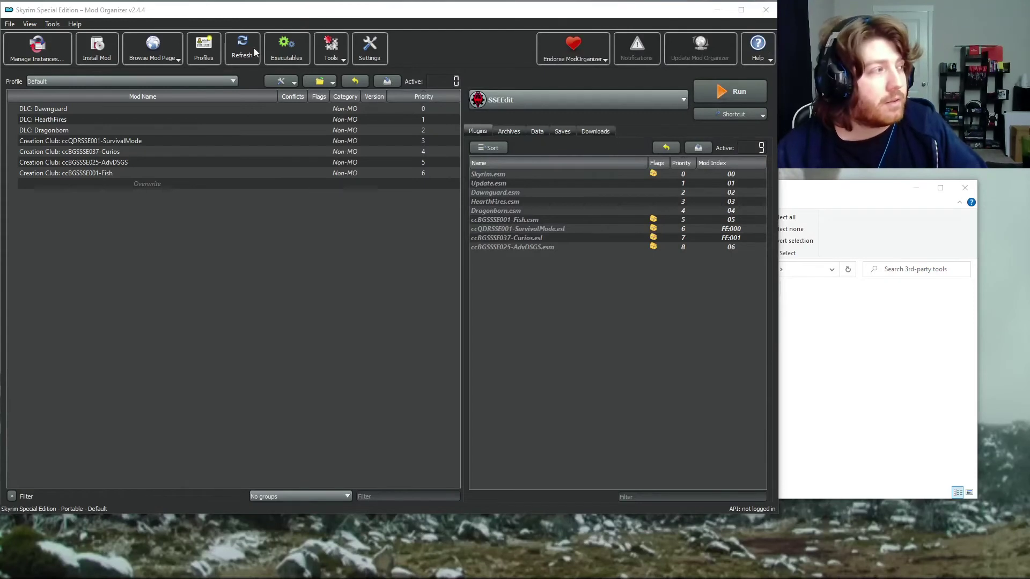
- Install the Unofficial Skyrim Special Edition Patch archive from Downloads in Mod Organizer, keeping the name Unofficial Skyrim Special Edition Patch, and enable the mod
left_click(101, 47)
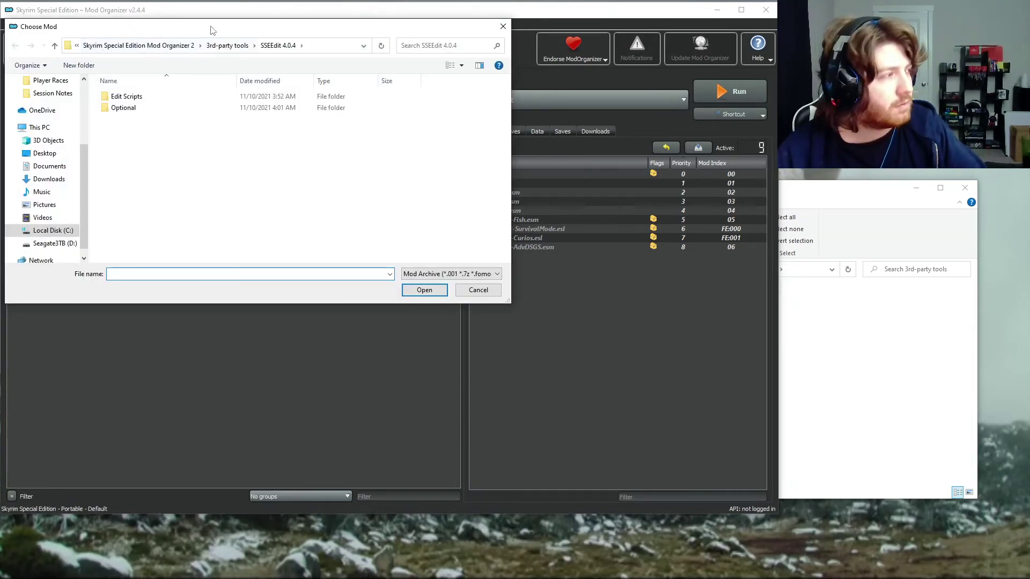
key("Escape")
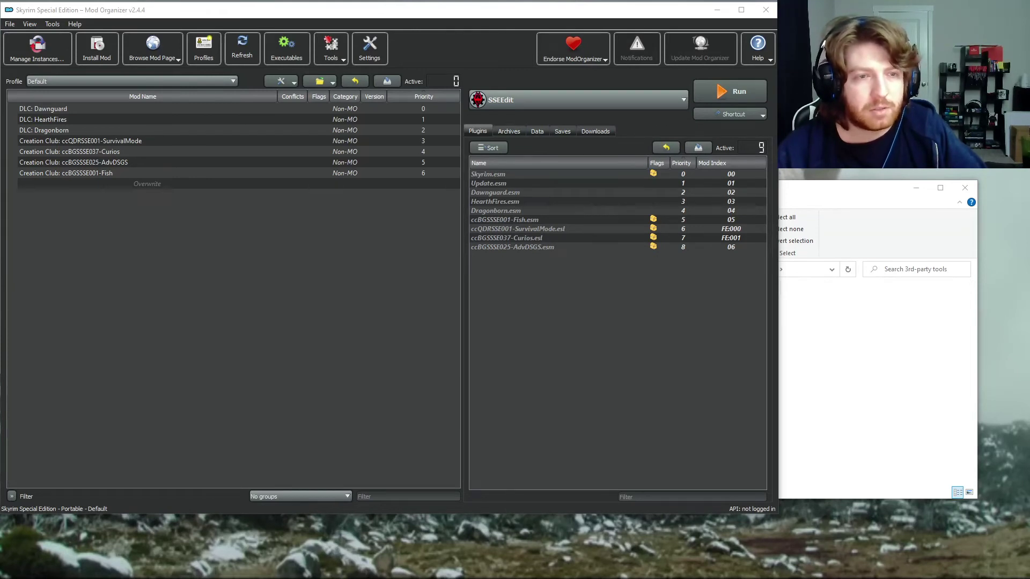
left_click_drag(1029, 134, 507, 143)
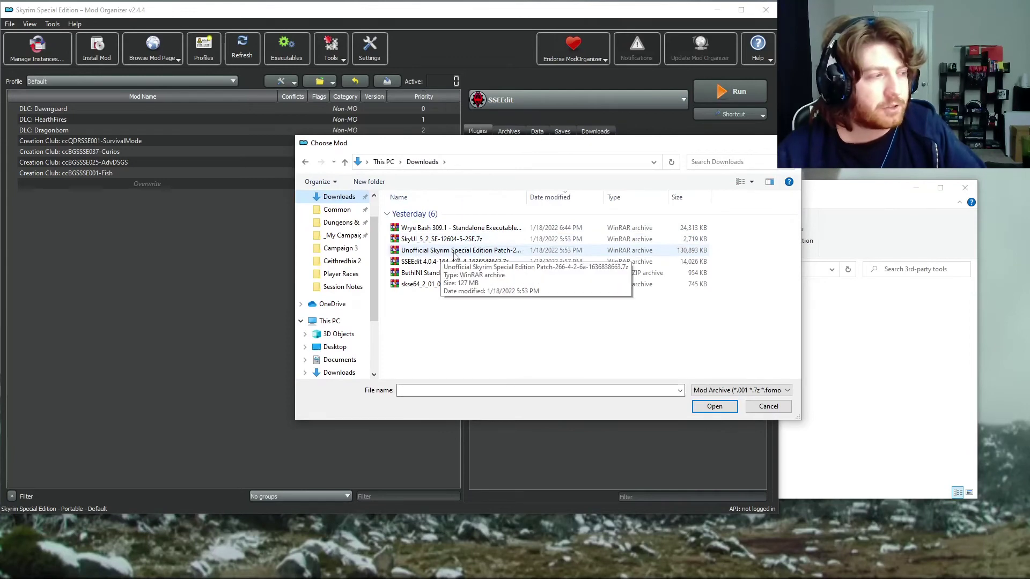
double_click(518, 250)
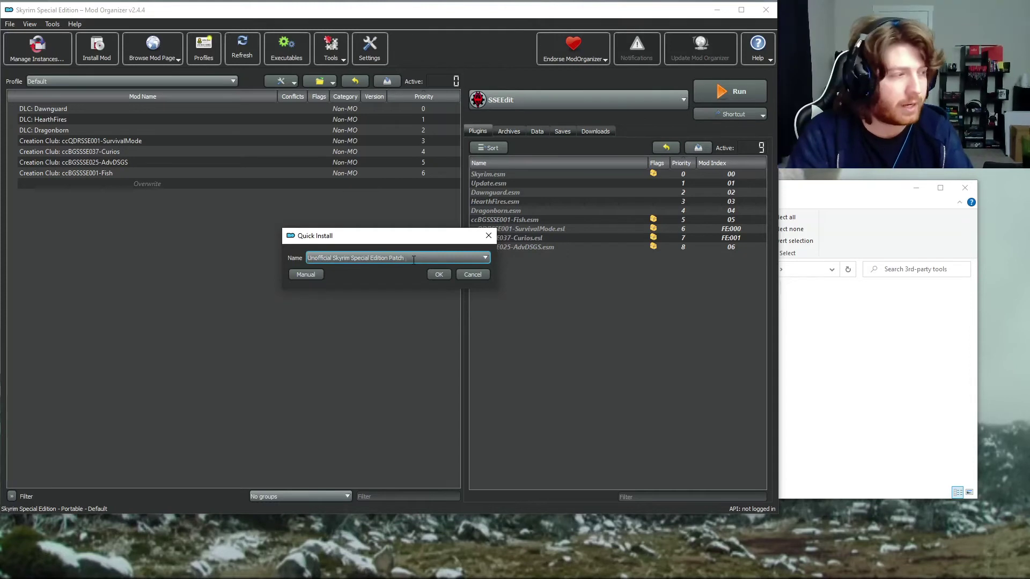
type("b")
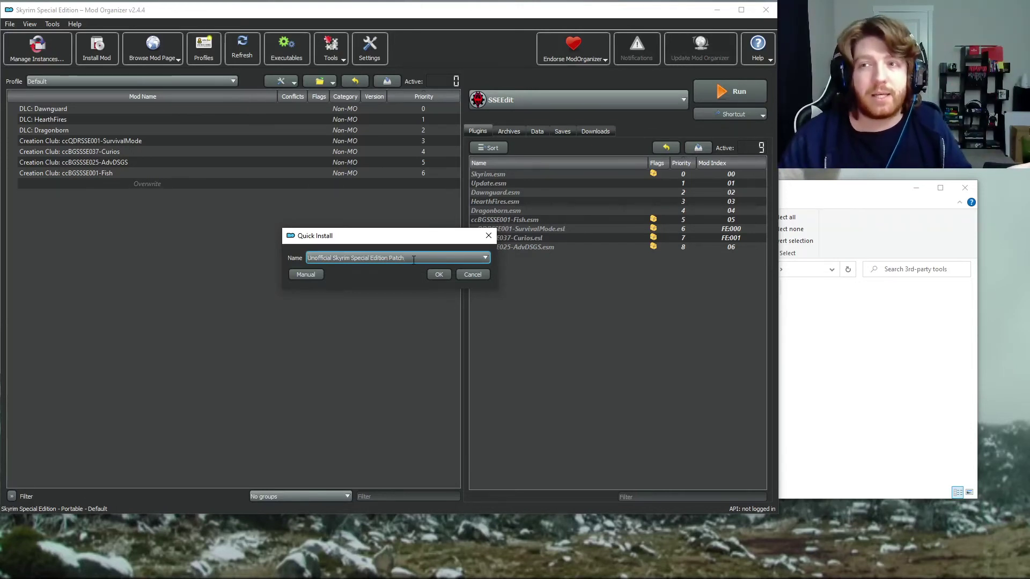
left_click(485, 258)
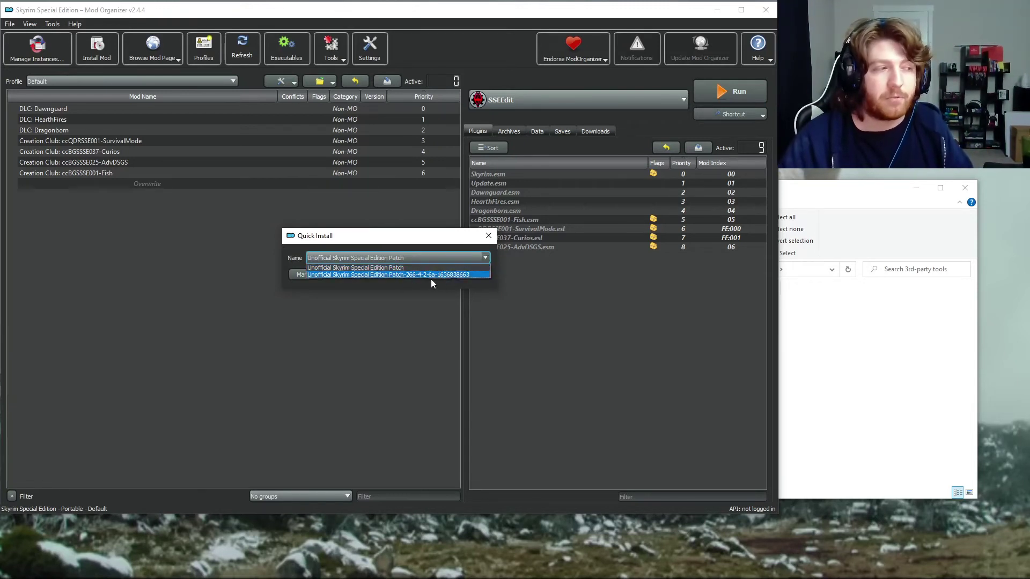
left_click(447, 246)
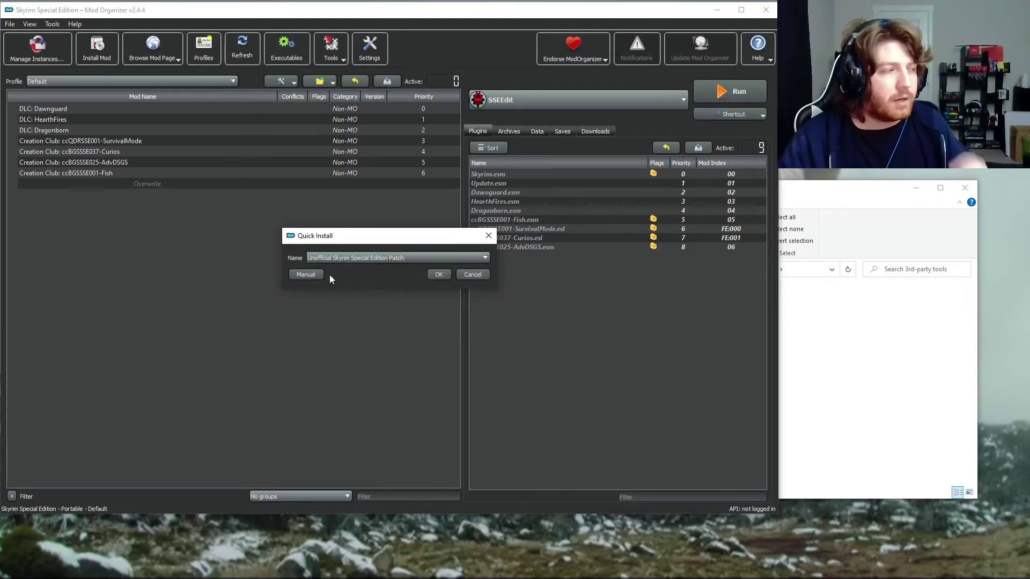
left_click(442, 274)
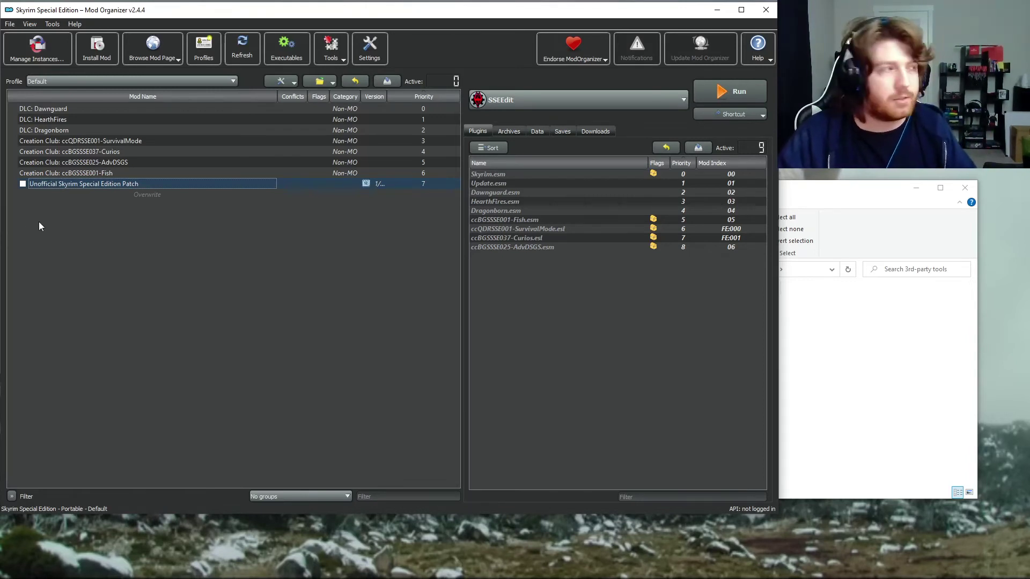
left_click(23, 184)
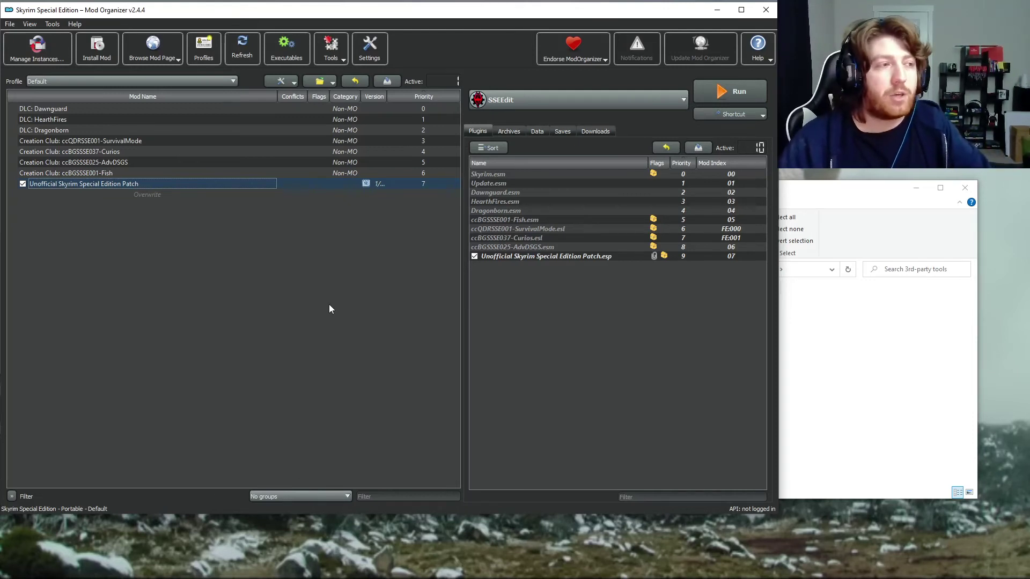
- Select SKSE as the executable to run and toggle the Unofficial Skyrim Special Edition Patch mod's activation
left_click(541, 101)
left_click(539, 114)
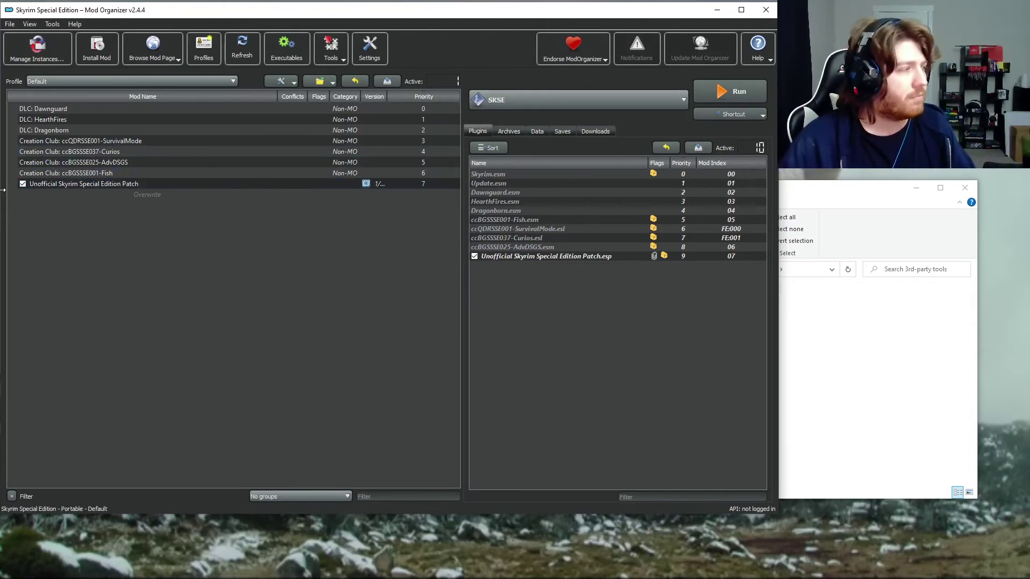
left_click(22, 184)
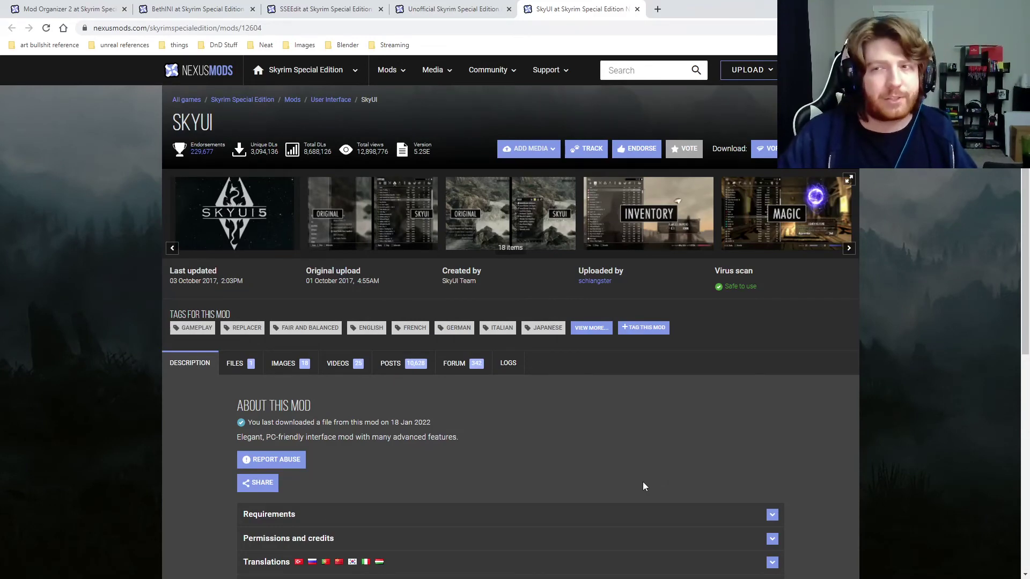
- Examine the downloadable files and the requirements of the SkyUI mod on its Nexus Mods page in the browser
scroll(638, 482, "down", 4)
scroll(255, 270, "up", 2)
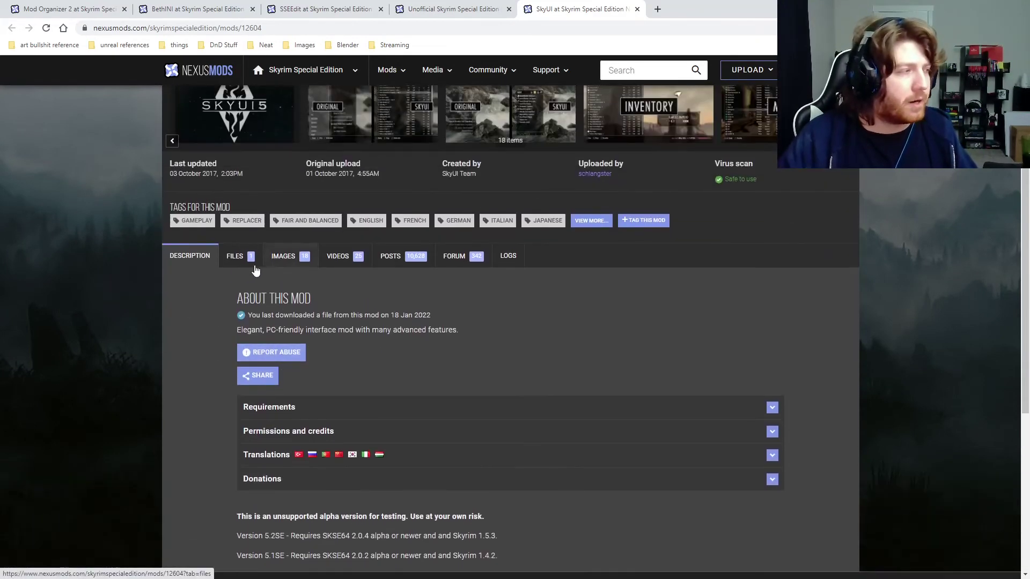
left_click(255, 269)
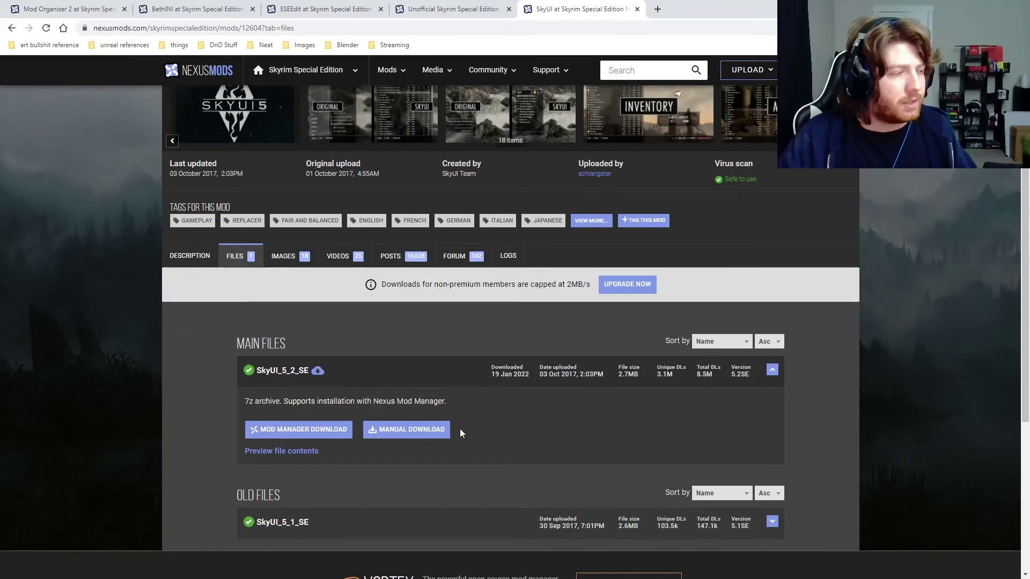
left_click(181, 256)
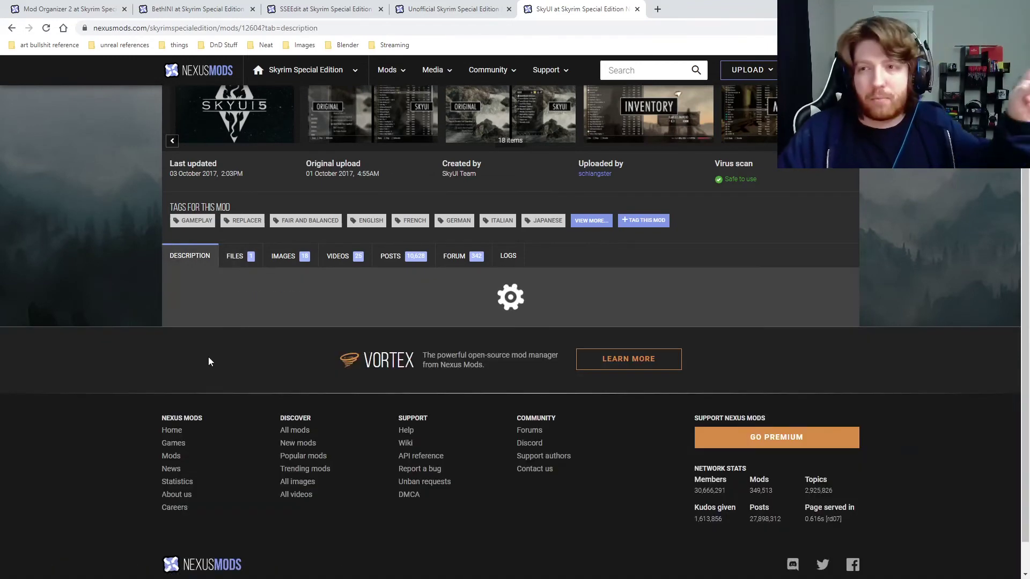
scroll(181, 402, "down", 1)
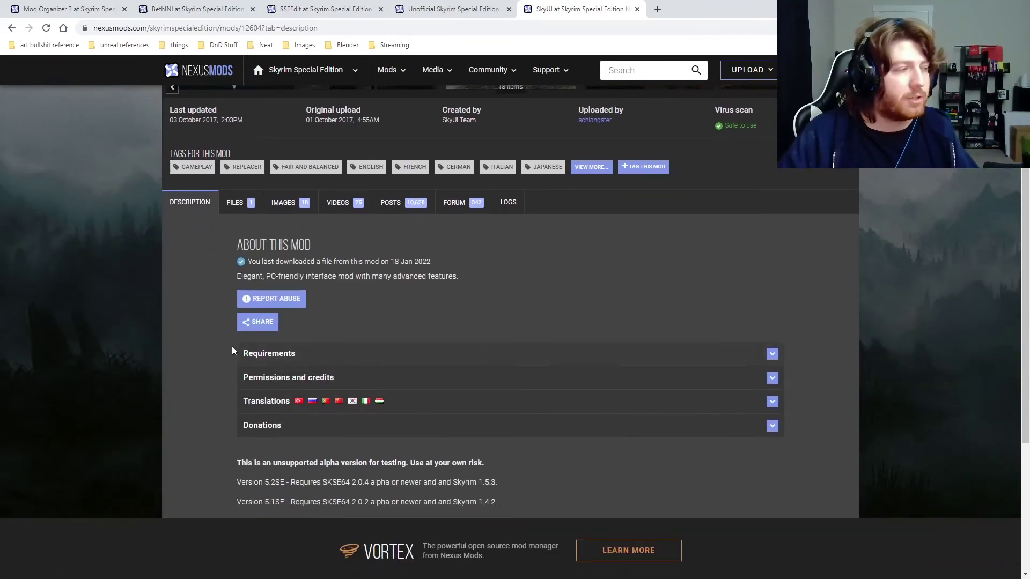
left_click(264, 359)
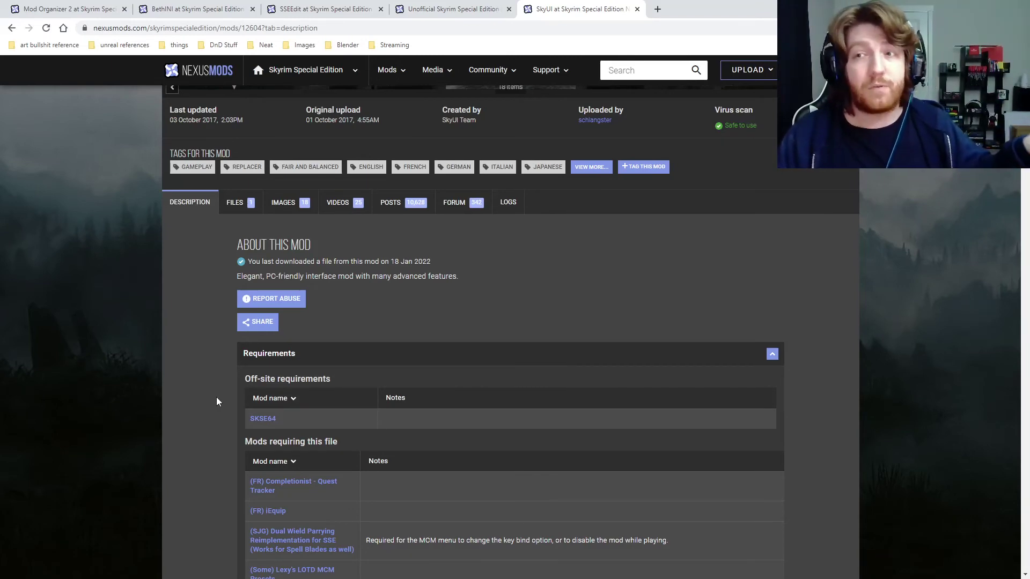
- Check the SKSE64 requirement page from the SkyUI files listing, close it, and request the manual download of the SkyUI_5_2_SE main file
scroll(217, 401, "up", 3)
scroll(258, 442, "down", 2)
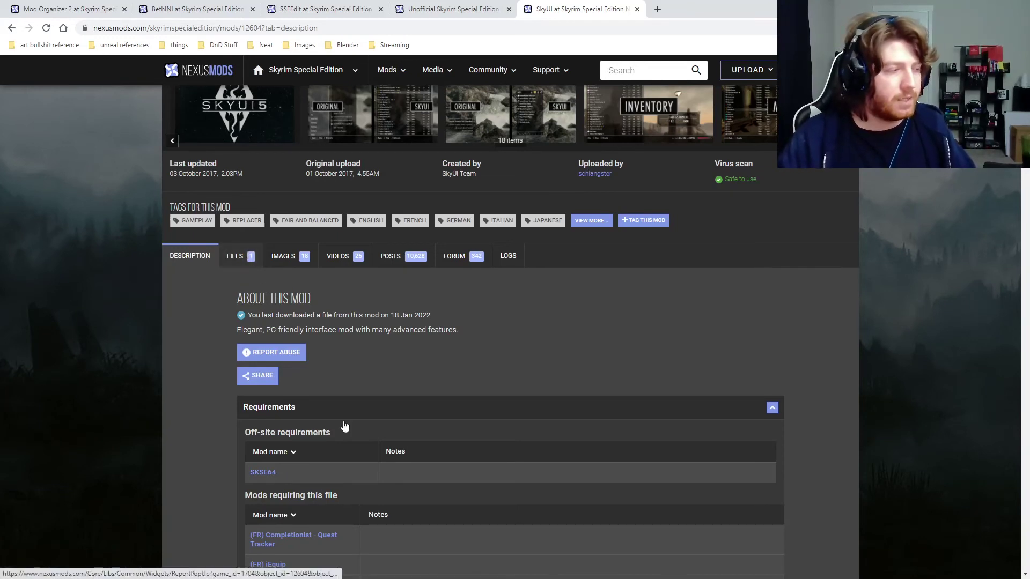
scroll(278, 307, "down", 4)
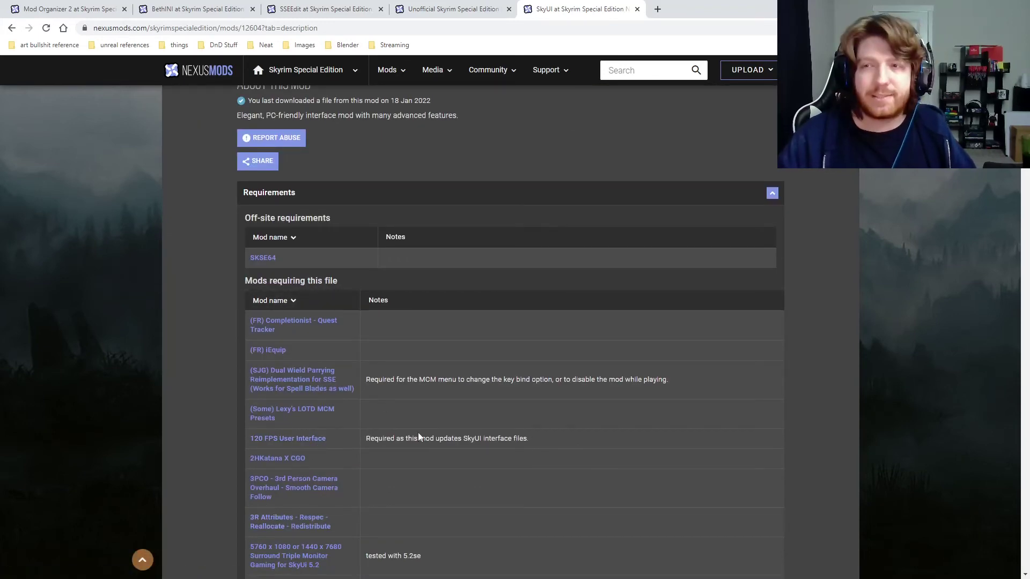
scroll(258, 393, "up", 5)
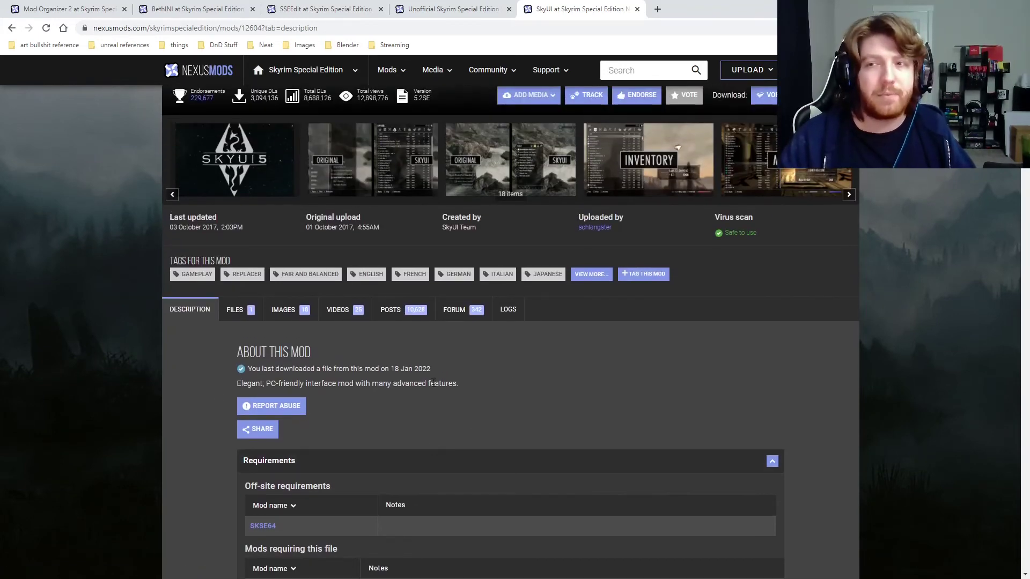
left_click(239, 310)
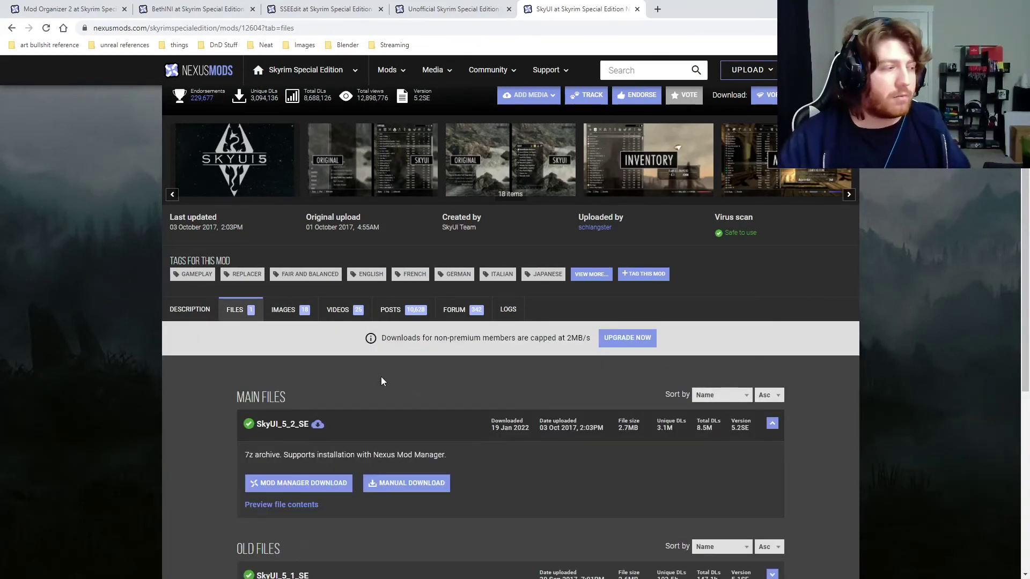
left_click(407, 482)
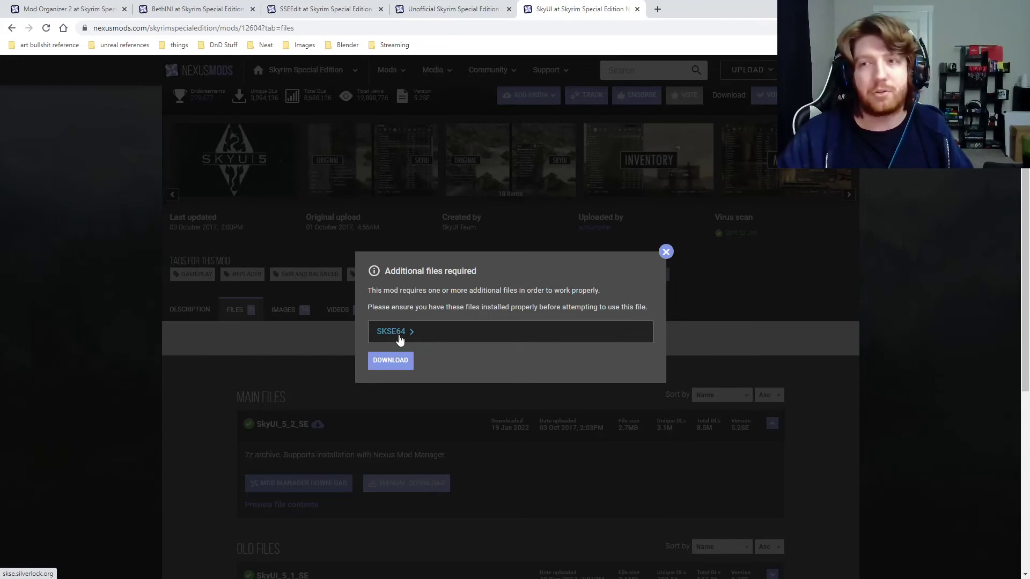
left_click(700, 9)
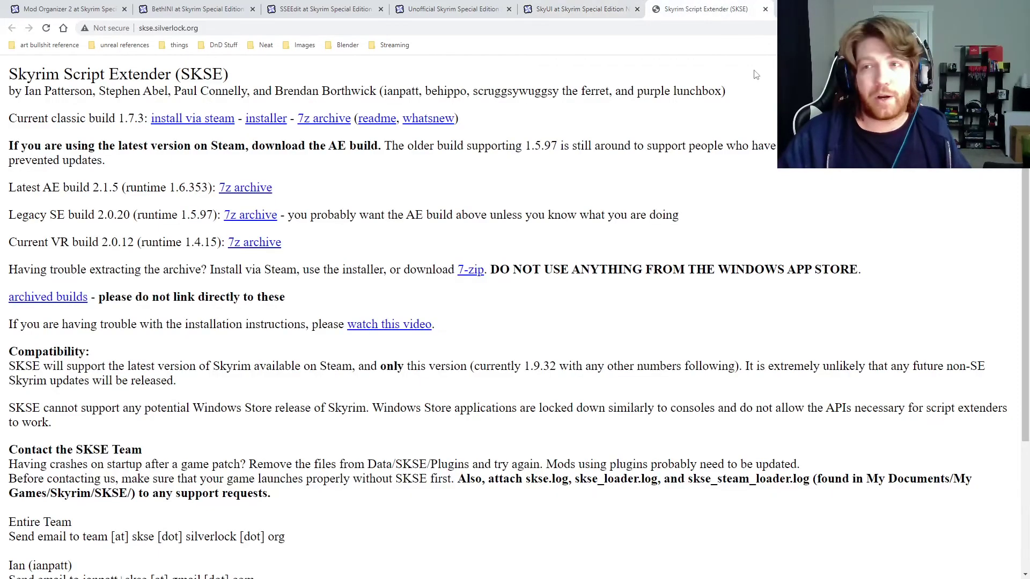
left_click(769, 9)
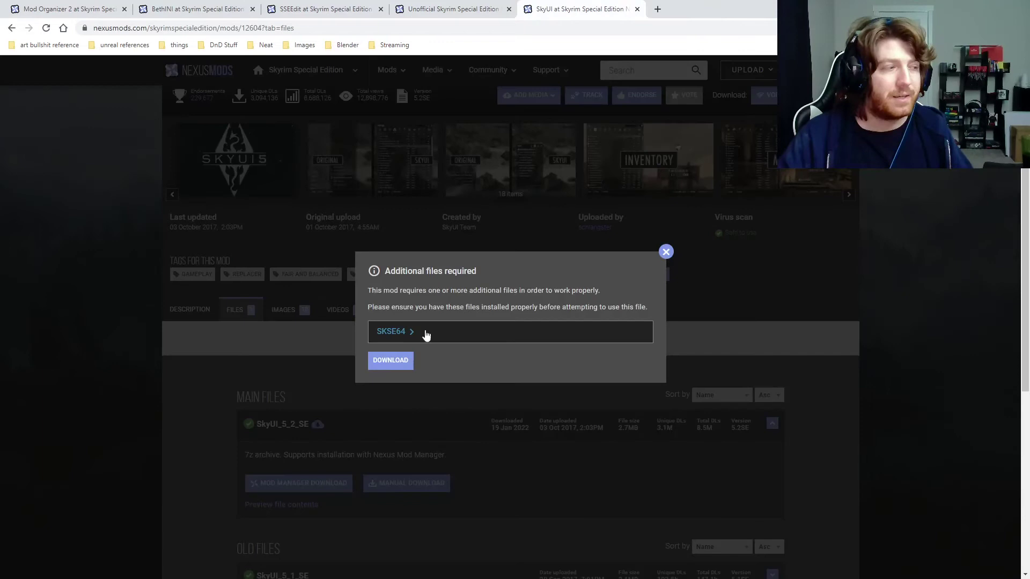
left_click(399, 367)
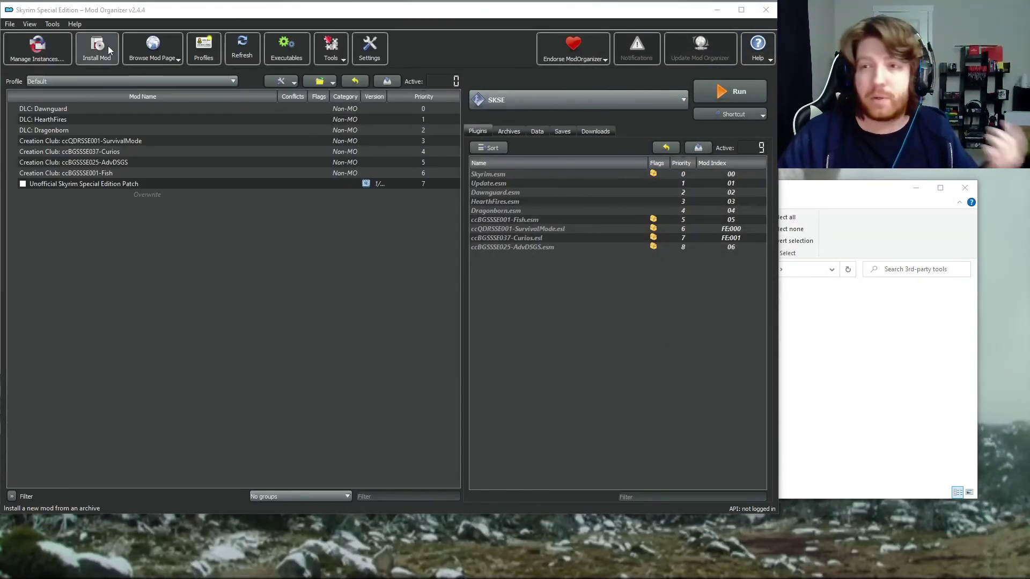
- Switch to Mod Organizer and install the SkyUI_5_2_SE archive from Downloads, keeping the mod name SkyUI_5_2_SE
left_click(107, 46)
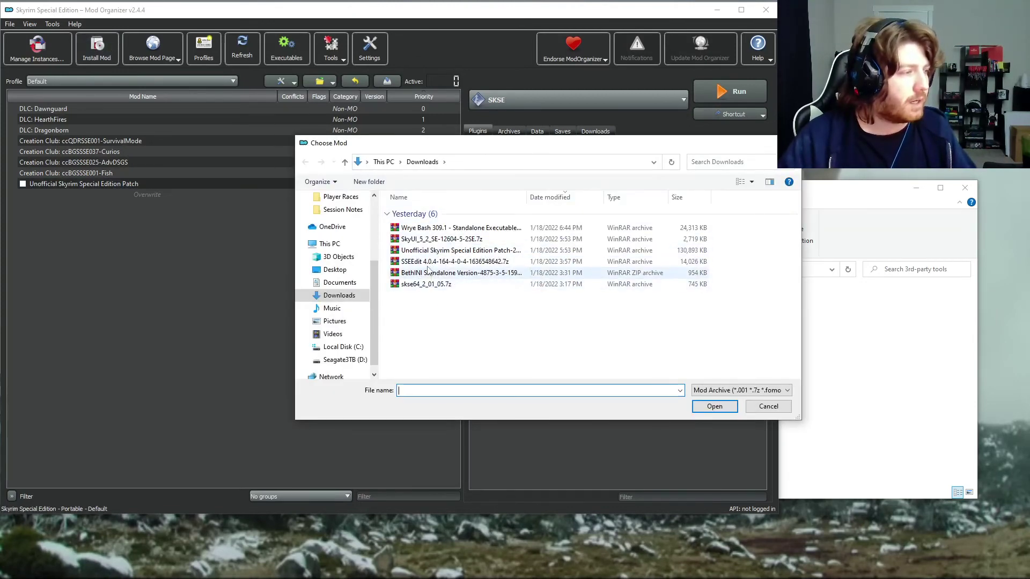
double_click(427, 239)
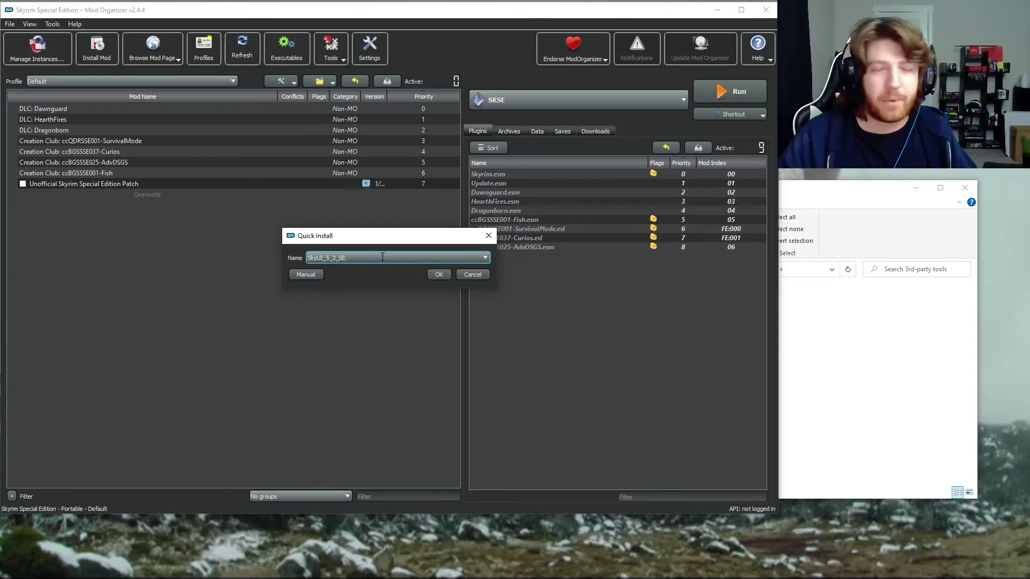
left_click(435, 276)
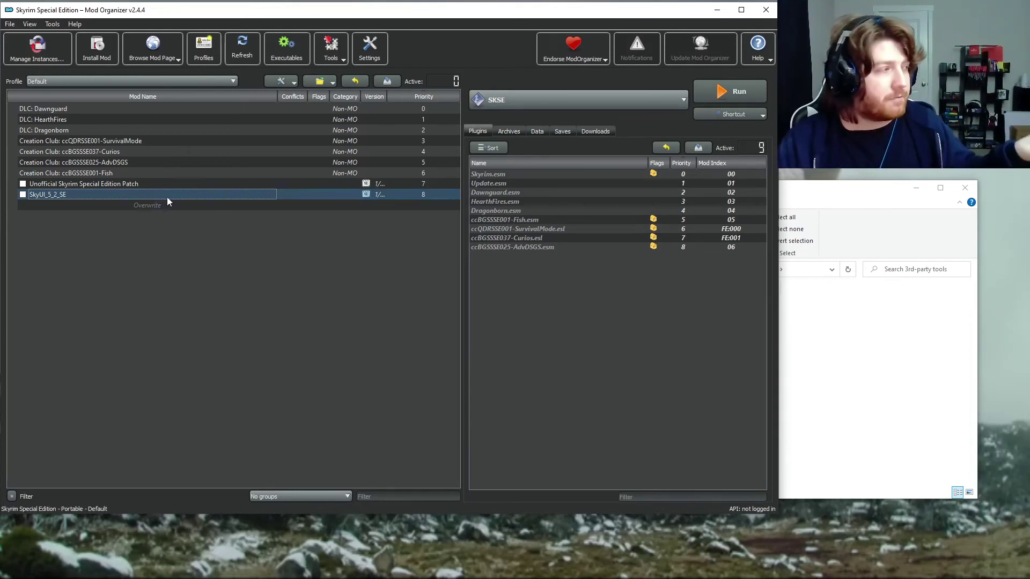
right_click(128, 197)
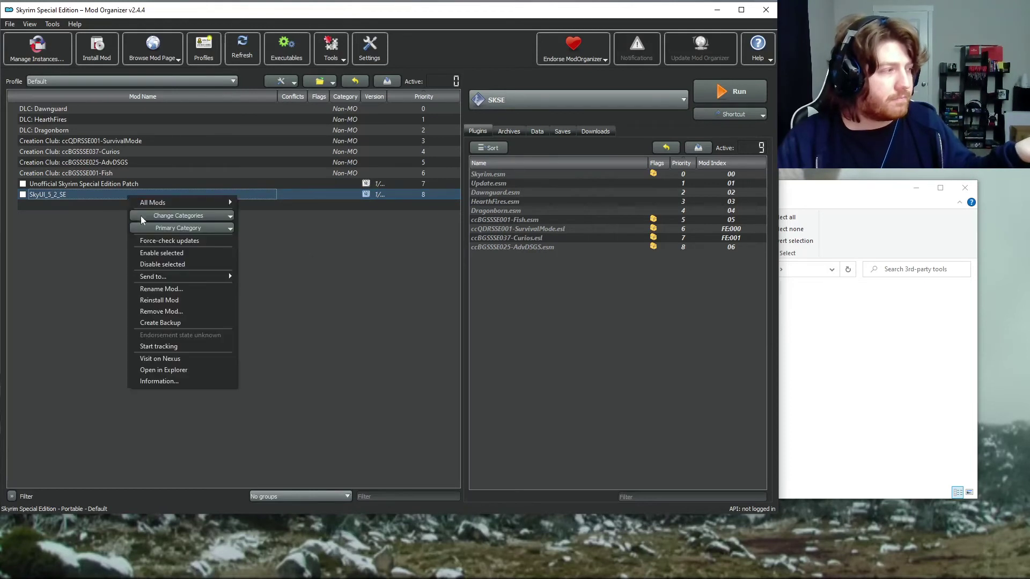
left_click(163, 303)
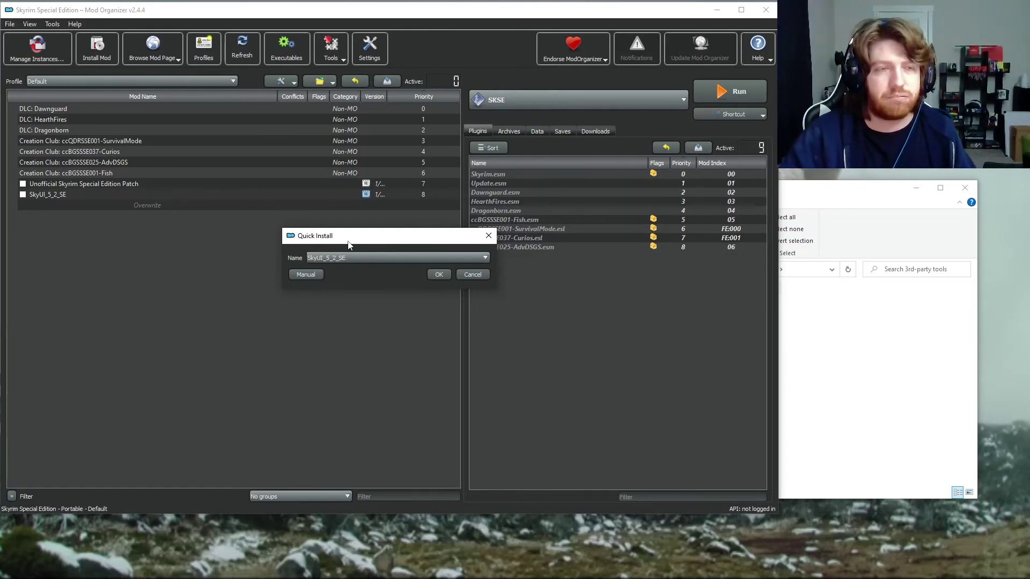
key("alt+Tab")
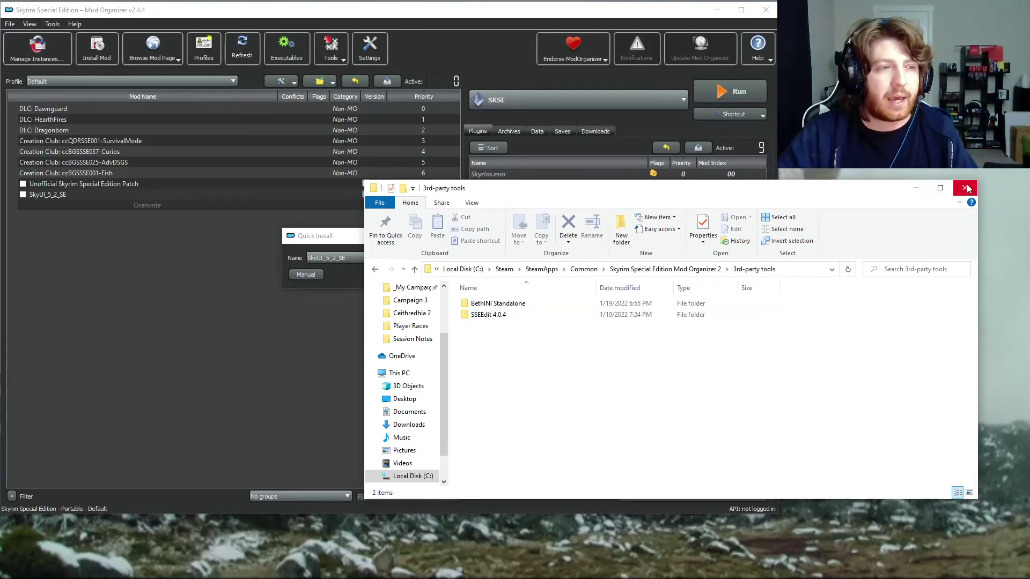
left_click(916, 188)
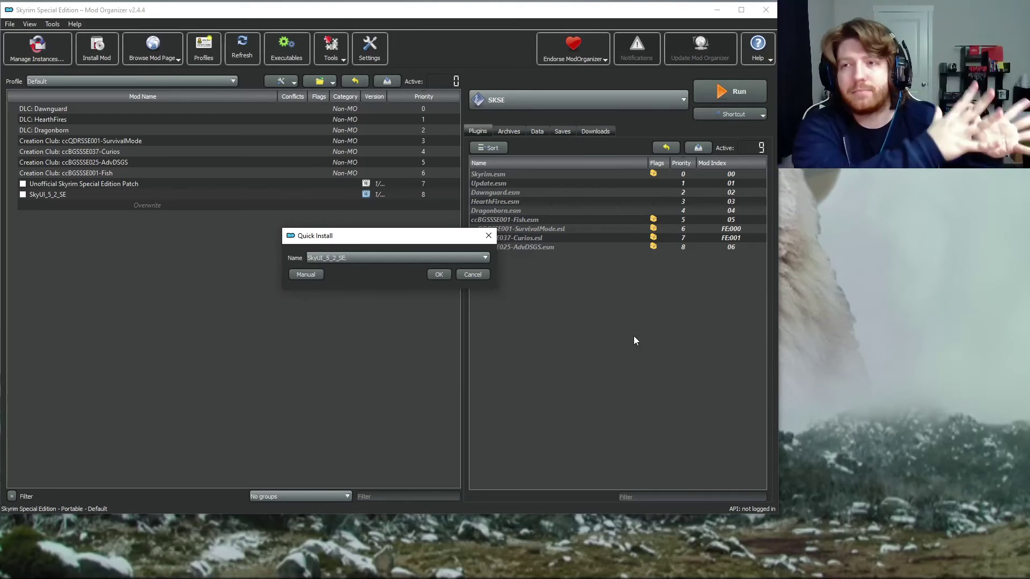
left_click(475, 273)
right_click(84, 198)
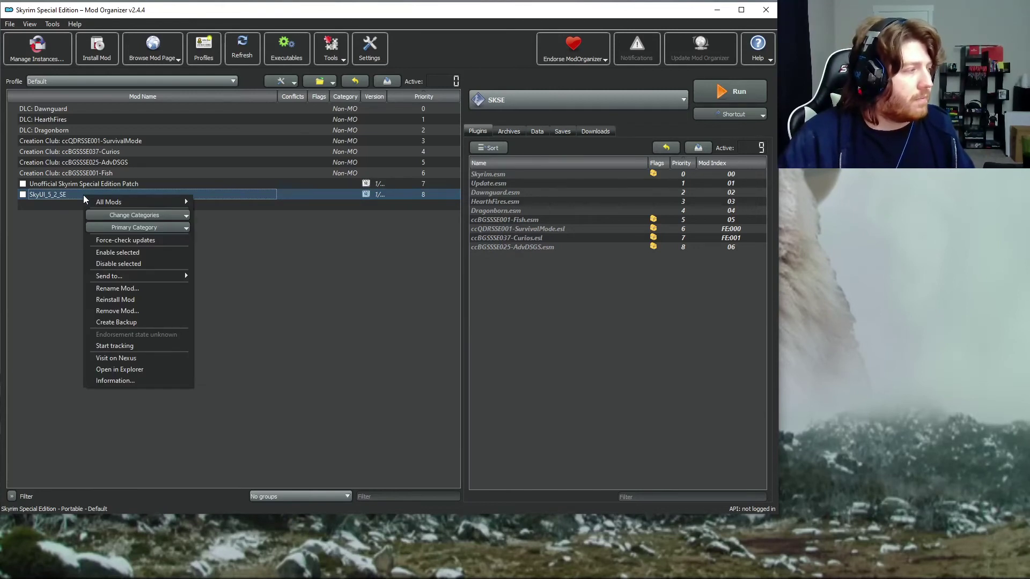
right_click(54, 198)
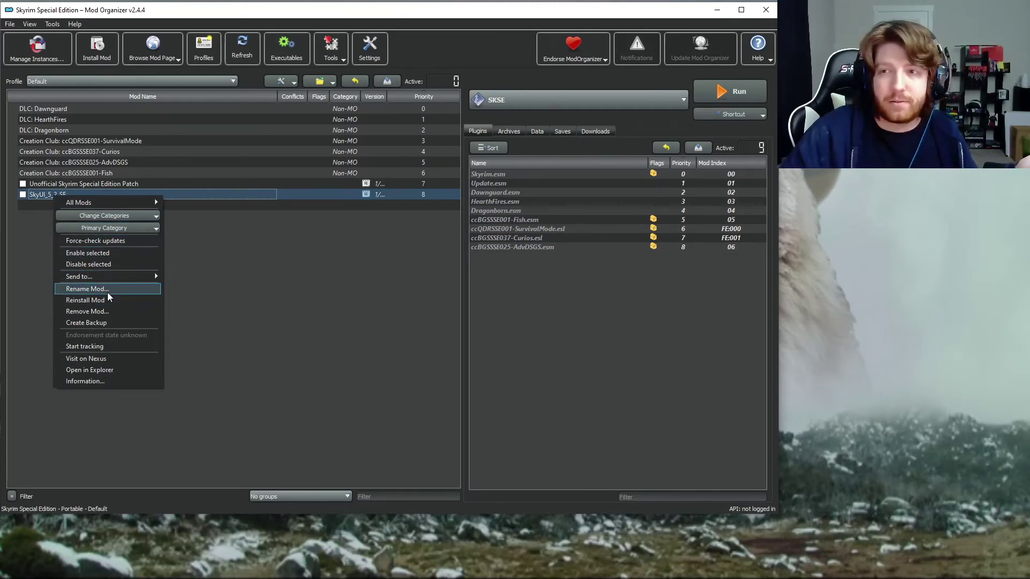
left_click(34, 280)
left_click(60, 196)
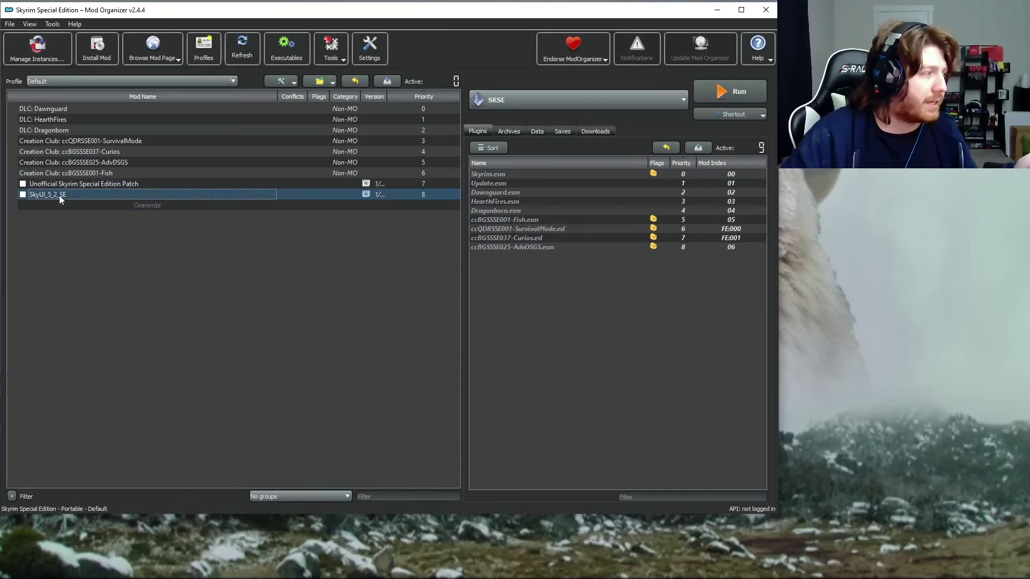
left_click(59, 197)
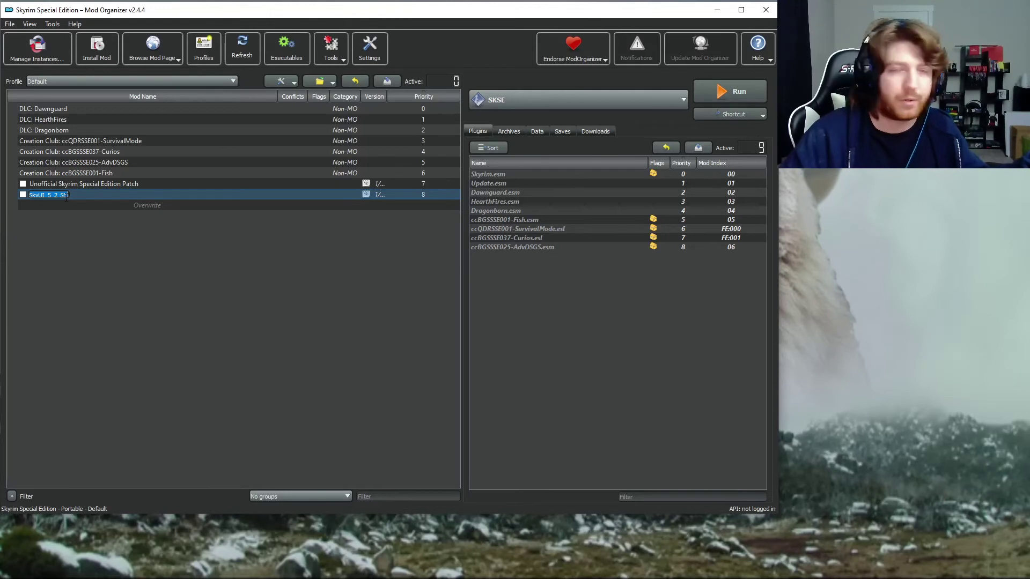
left_click(48, 196)
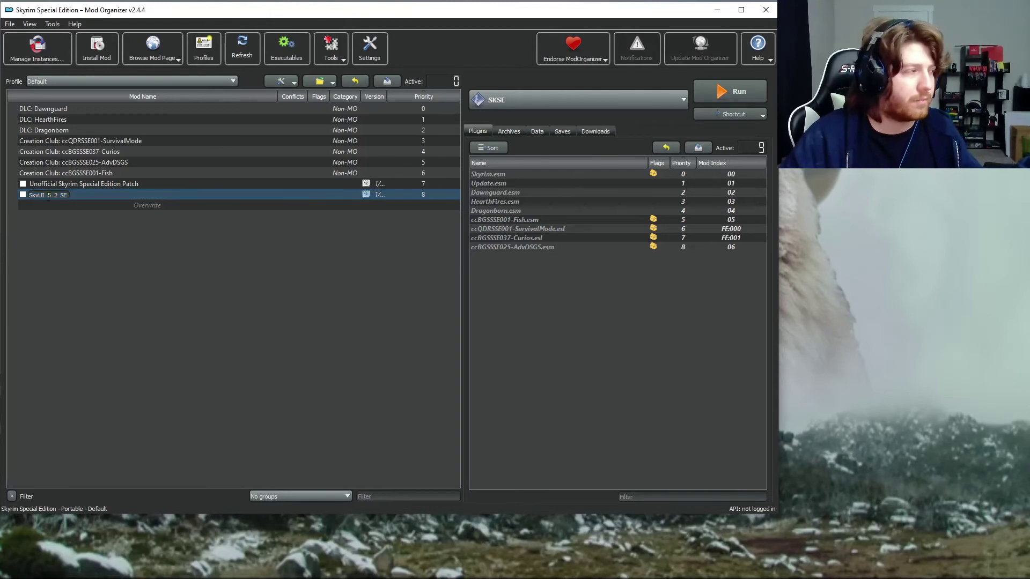
- View the installed SkyUI_5_2_SE mod's files in its folder in File Explorer, and close that window
right_click(66, 197)
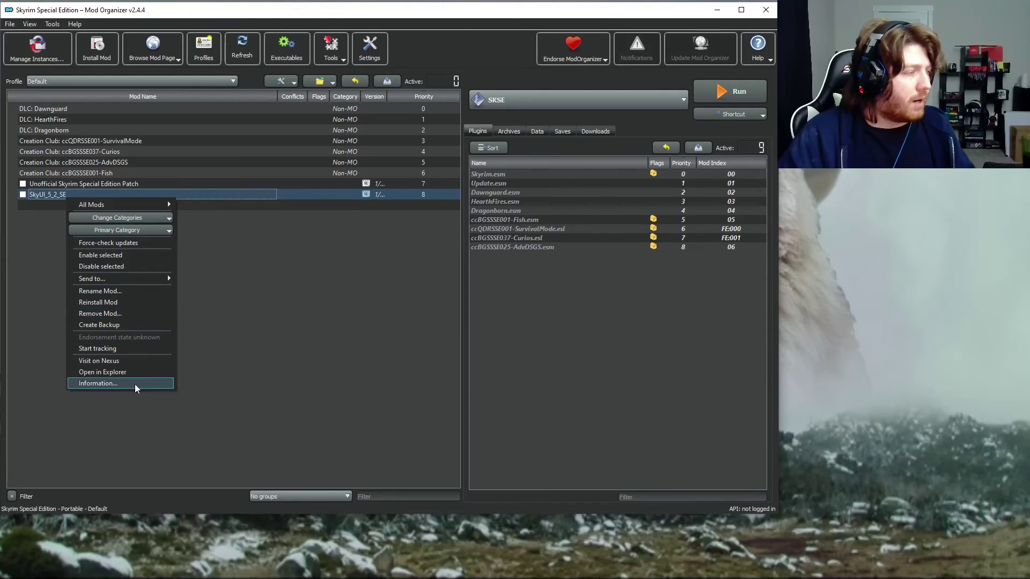
left_click(110, 372)
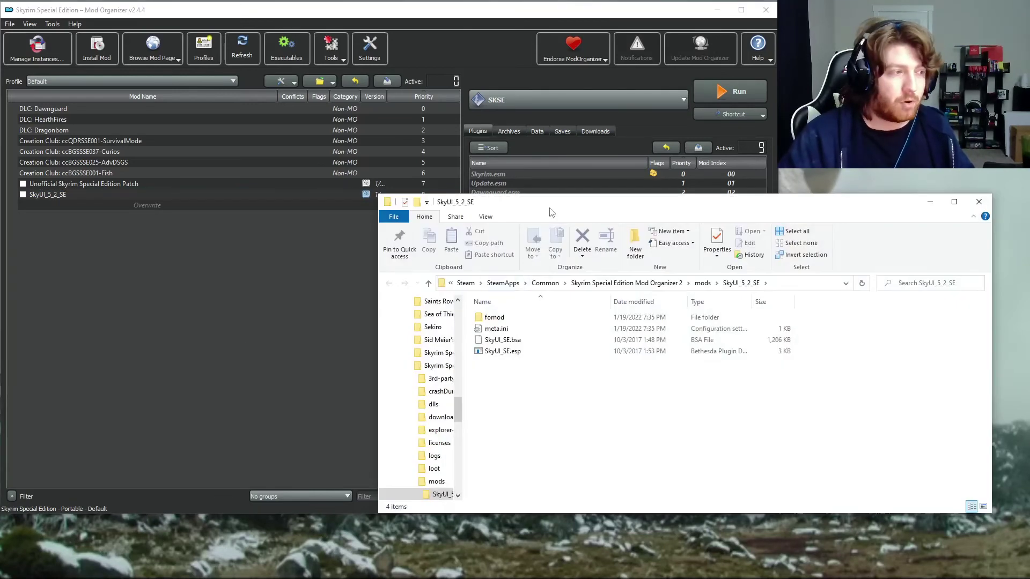
left_click_drag(549, 212, 355, 204)
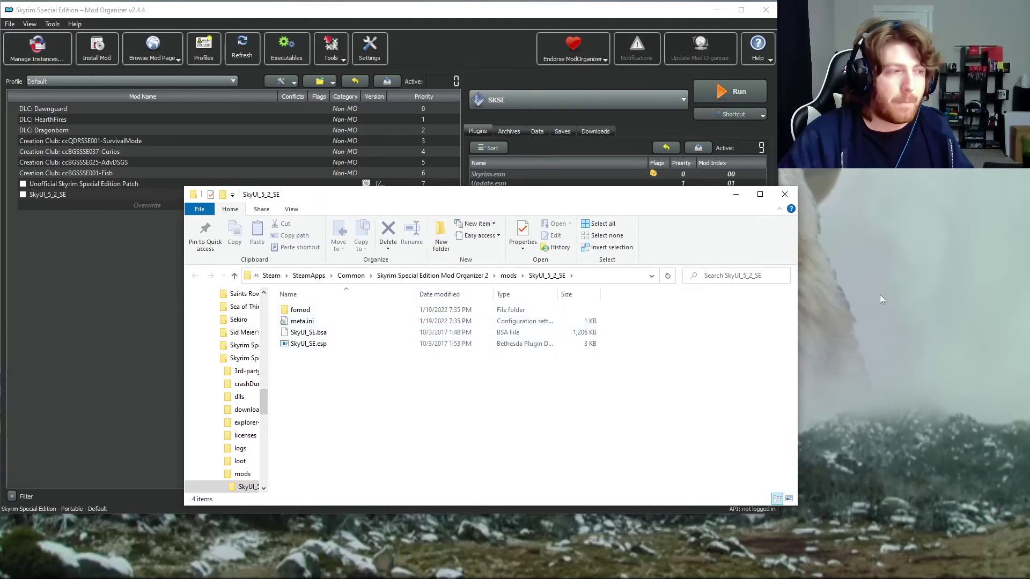
left_click(784, 194)
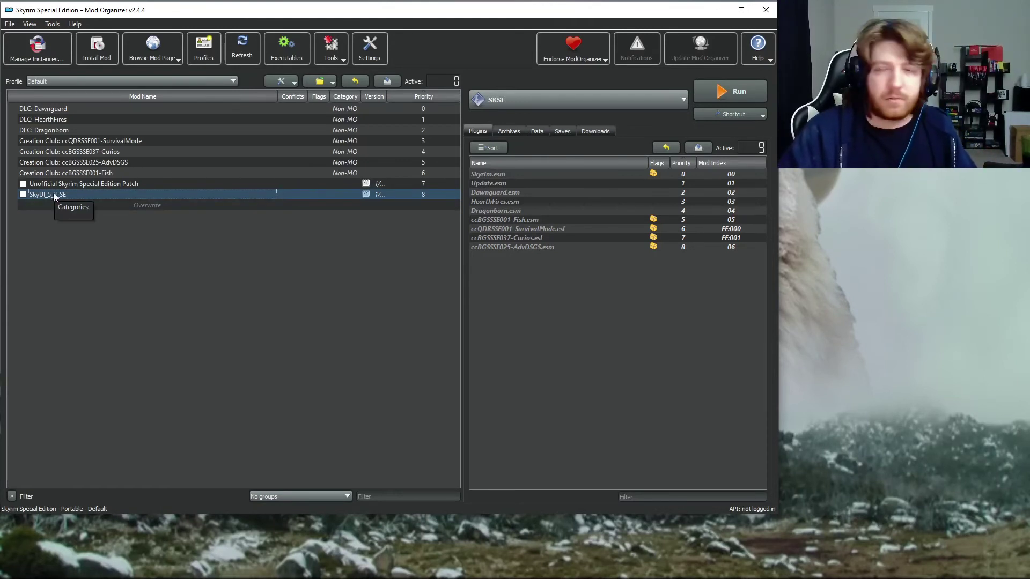
- Enable the Unofficial Skyrim Special Edition Patch and SkyUI_5_2_SE mods in the mod list
left_click(23, 184)
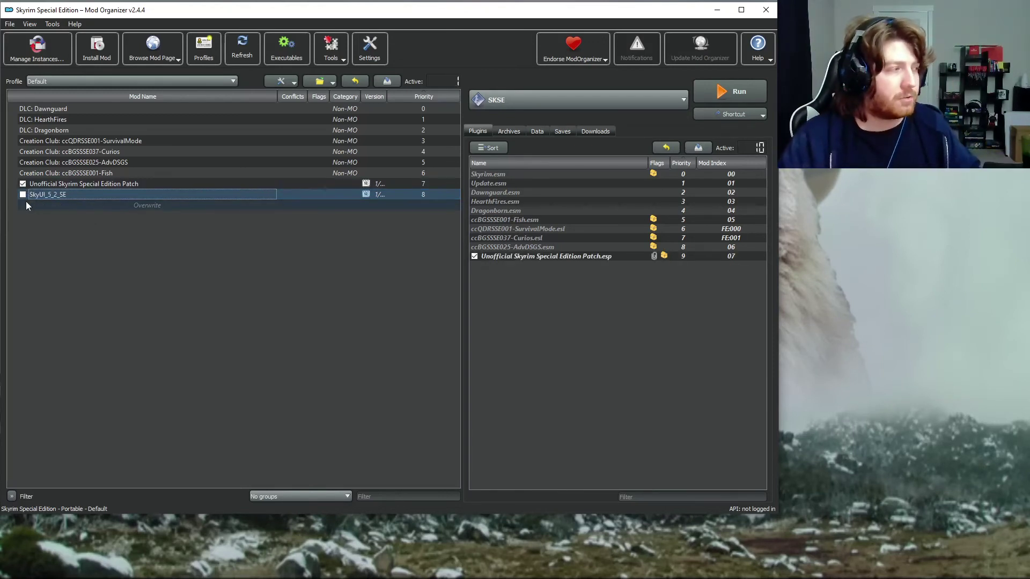
left_click(24, 195)
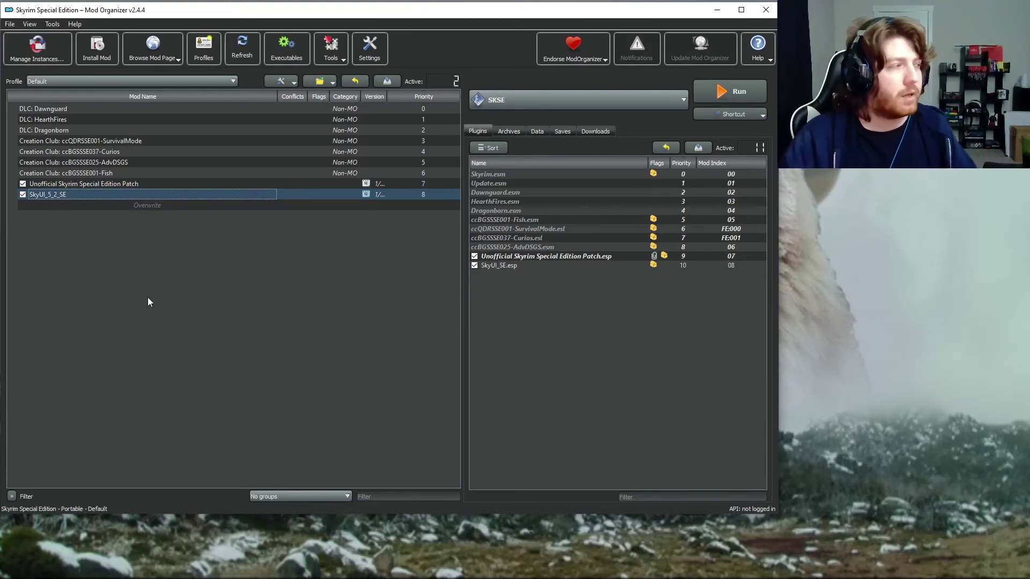
left_click(161, 305)
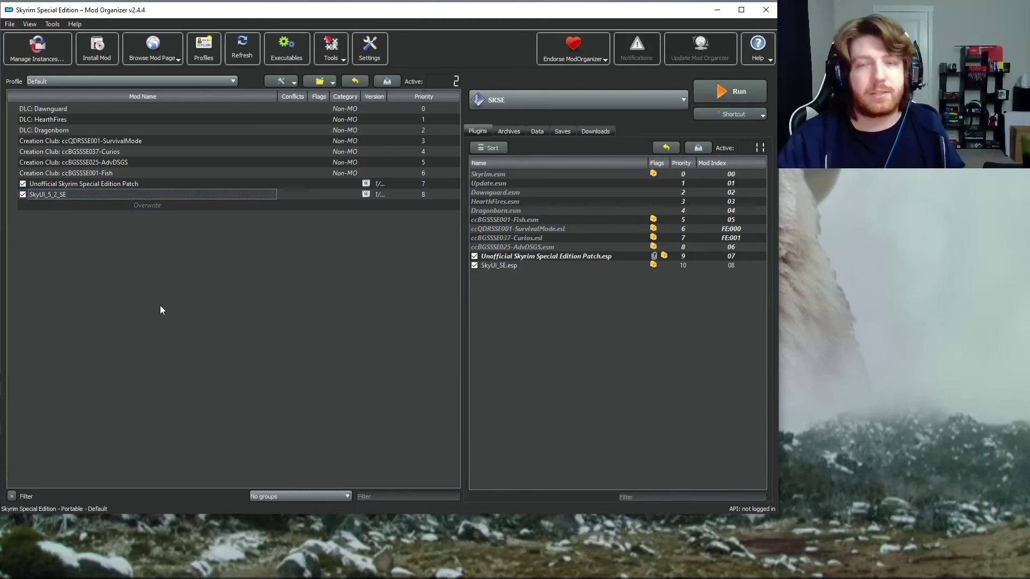
- Select the Unofficial Skyrim Special Edition Patch and SkyUI_5_2_SE mods in turn to see which plugin each one provides
left_click(71, 184)
left_click(75, 195)
left_click(79, 183)
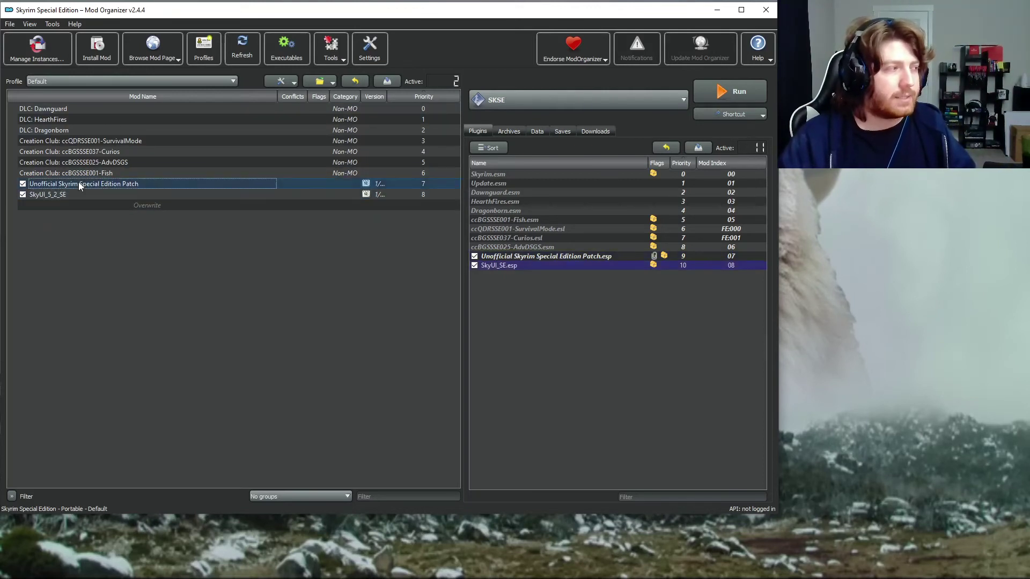
left_click(46, 196)
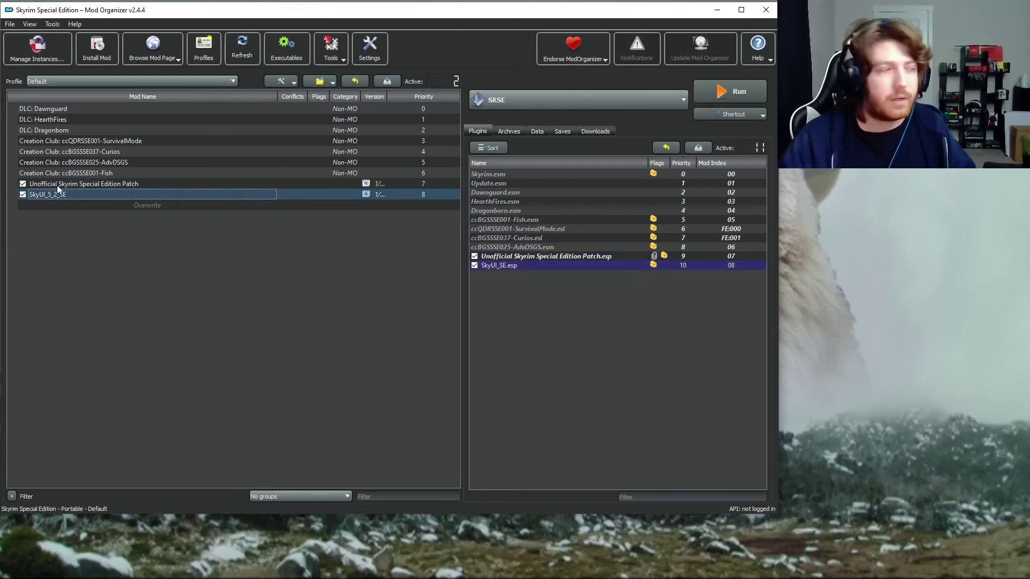
mouse_move(69, 194)
left_mouse_down()
mouse_move(68, 183)
mouse_move(69, 198)
left_mouse_up()
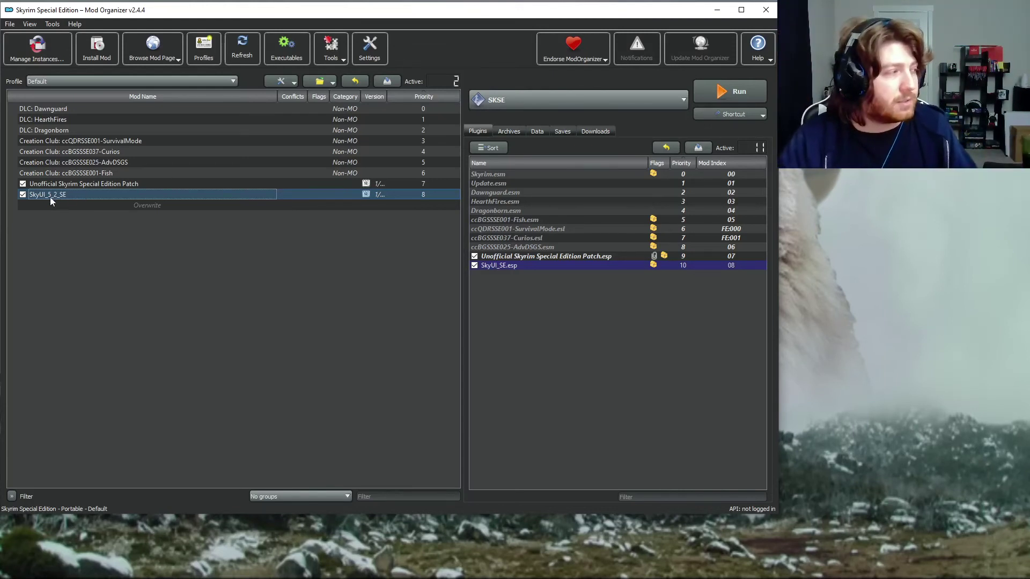
left_click(70, 245)
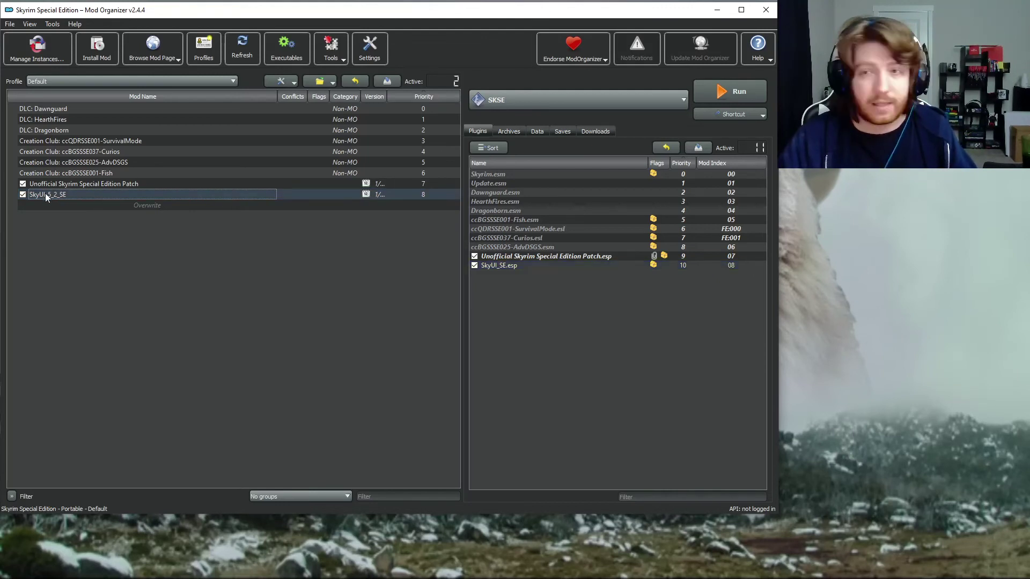
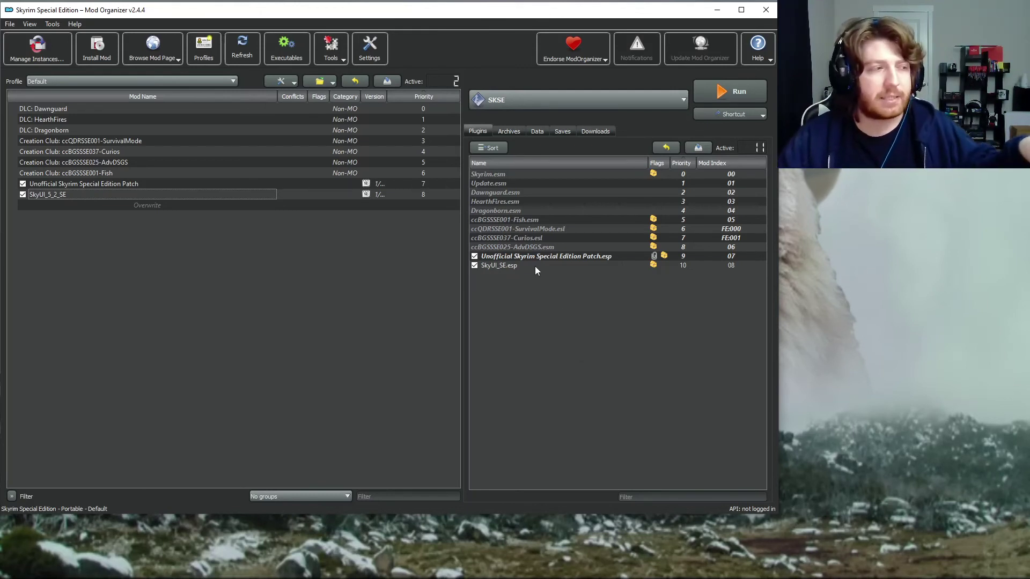
- Try moving the SkyUI_SE.esp plugin within the load order around Unofficial Skyrim Special Edition Patch.esp, and clear the selection
mouse_move(530, 264)
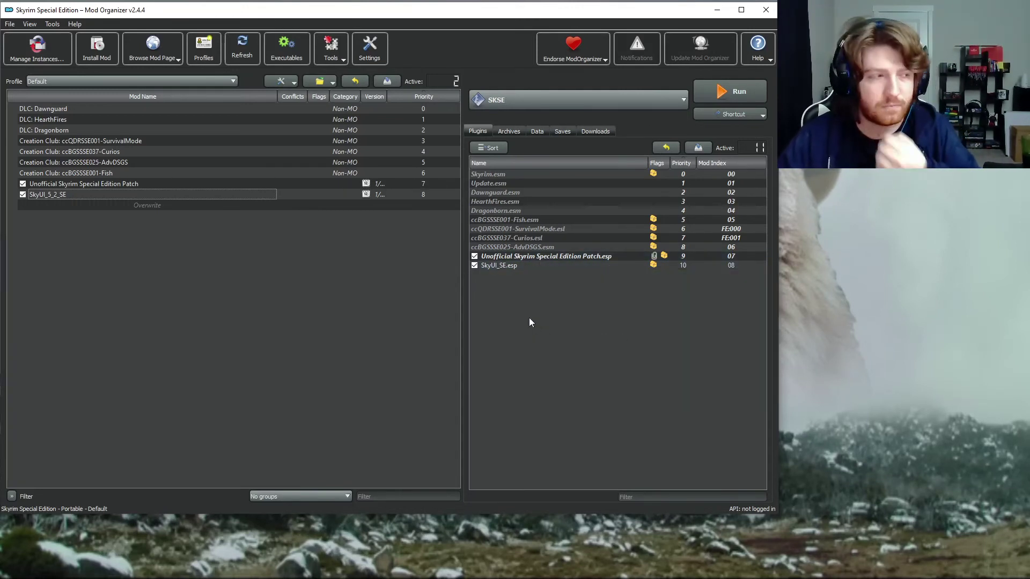
left_click(508, 267)
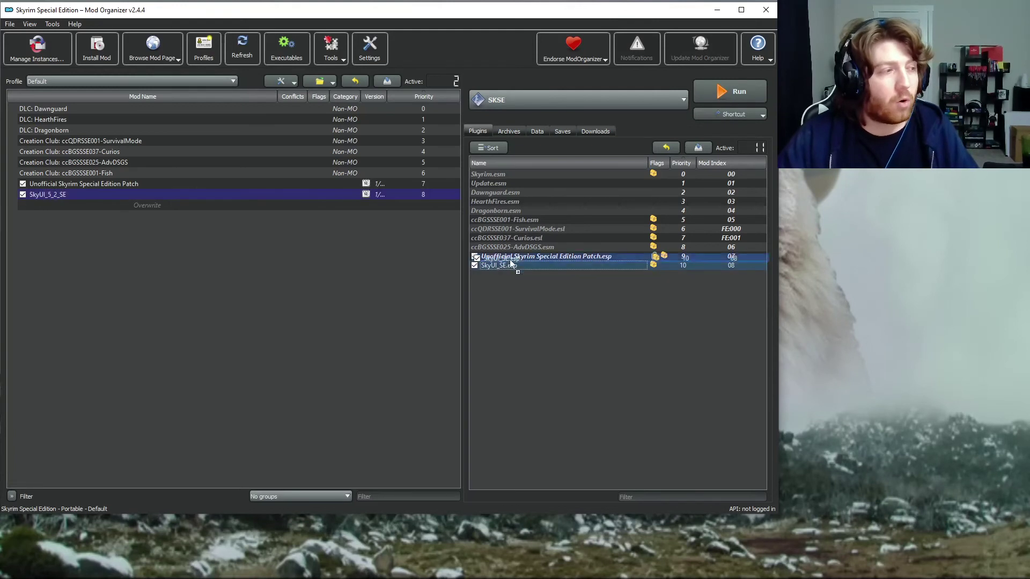
left_click_drag(515, 258, 521, 266)
left_click(515, 267)
left_click(528, 294)
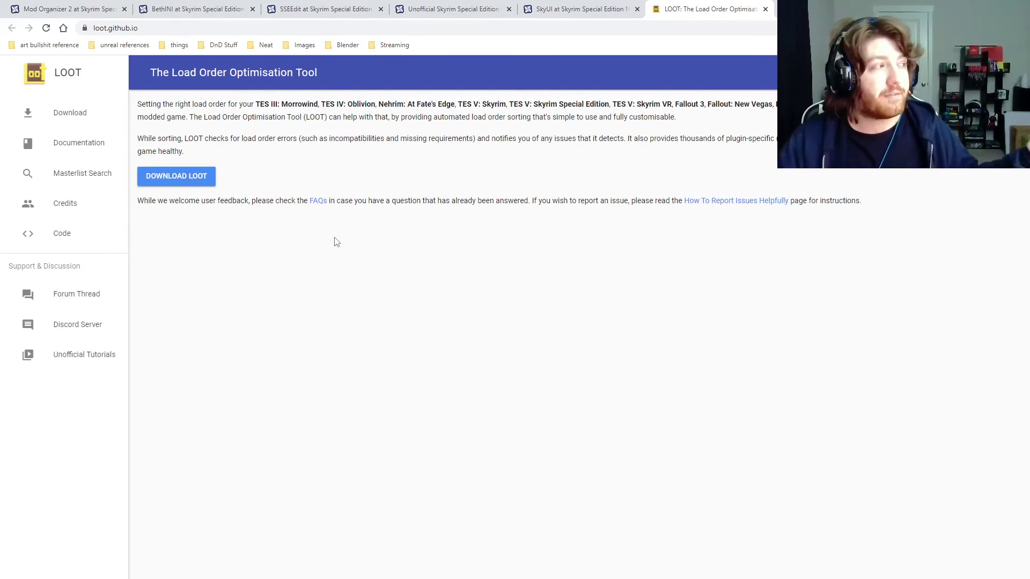
- Open the LOOT download page, and start the LOOT 0.17.0 installer with English as the setup language
left_click(186, 180)
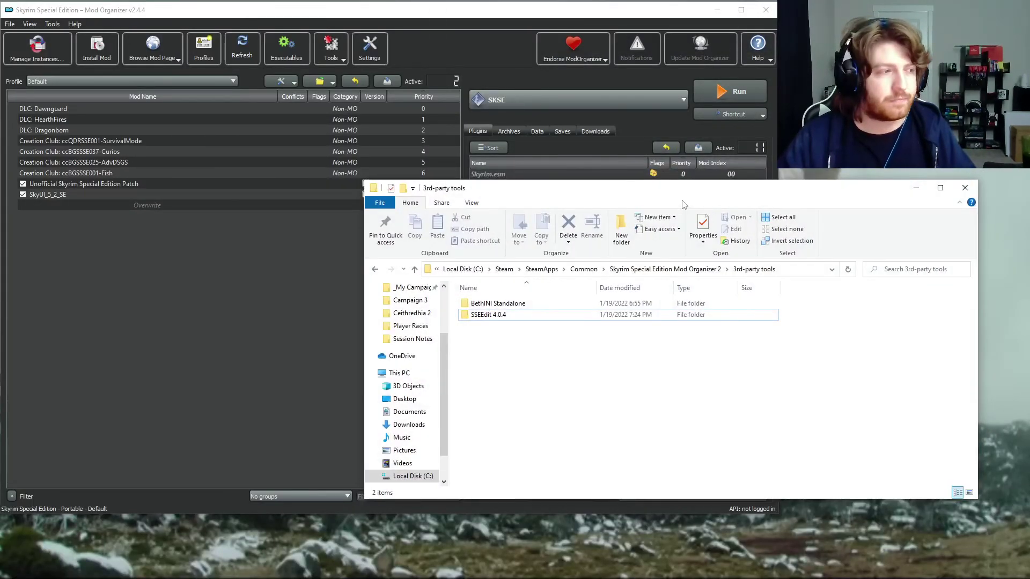
left_click_drag(698, 182, 1029, 182)
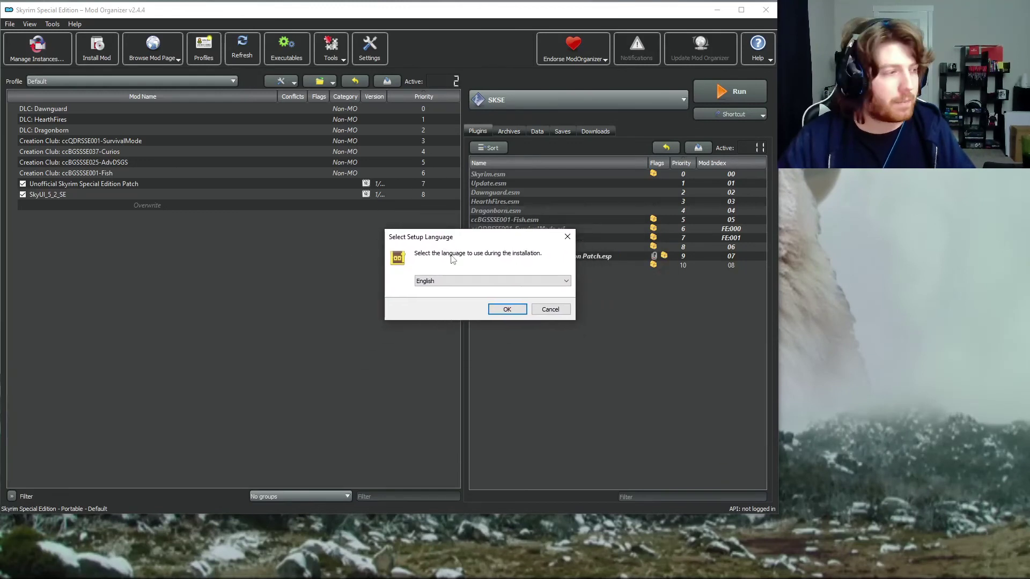
left_click(507, 309)
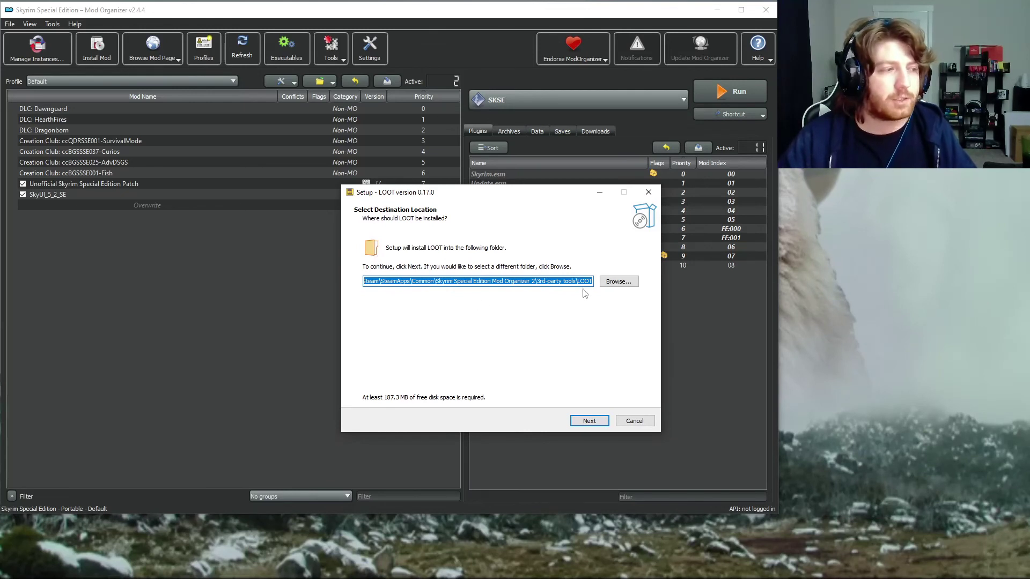
- Choose the 3rd-party tools folder of Skyrim Special Edition Mod Organizer 2 as LOOT's install destination
left_click(618, 282)
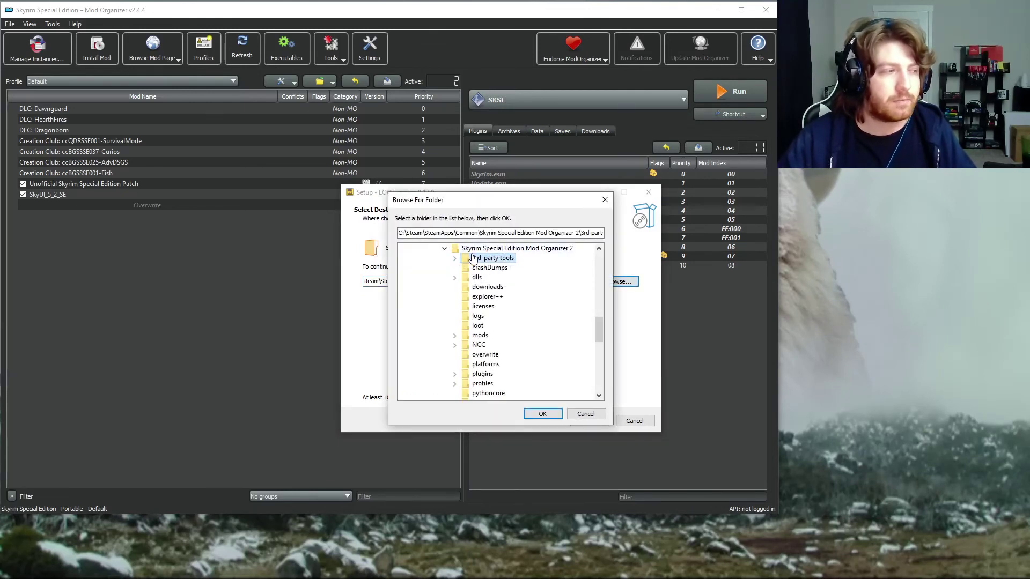
left_click(455, 259)
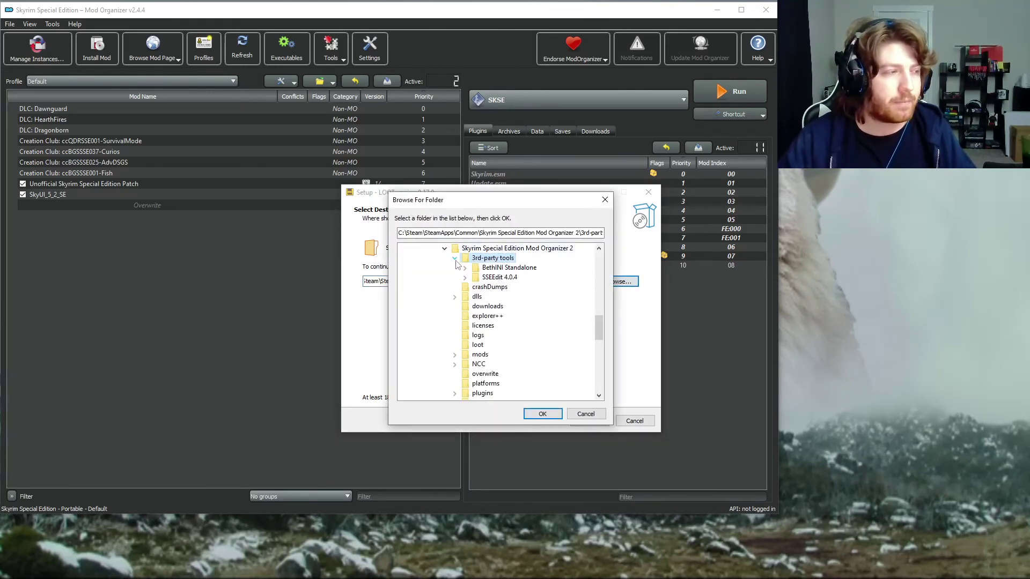
left_click(543, 414)
left_click(589, 421)
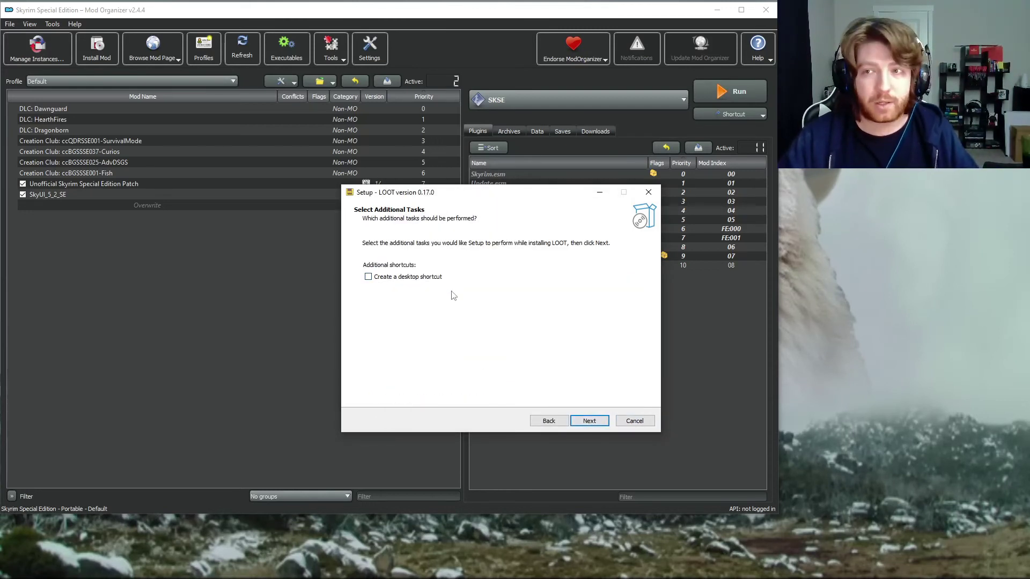
- Install LOOT without a desktop shortcut, and finish the setup without launching LOOT
left_click(589, 420)
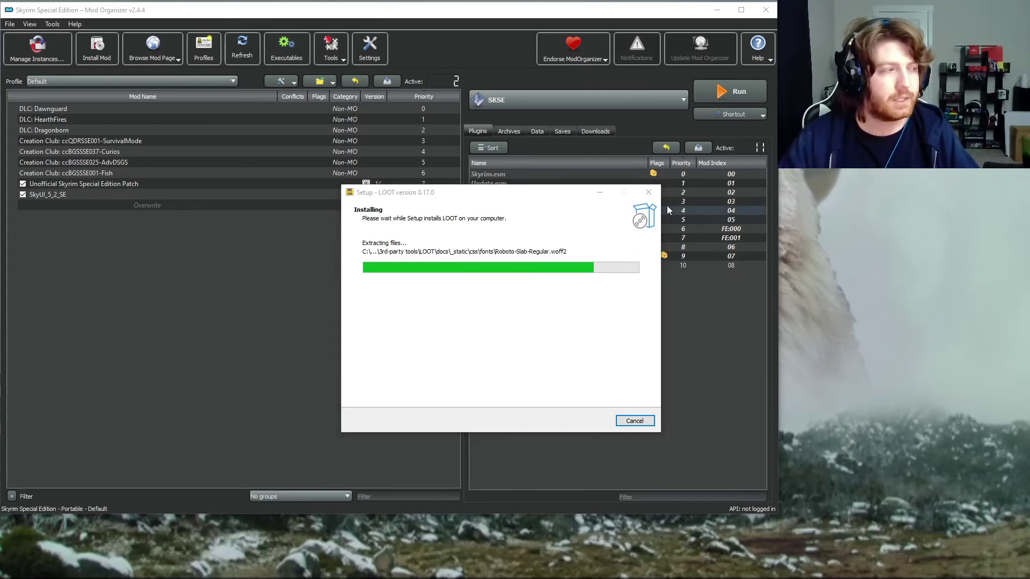
left_click(483, 280)
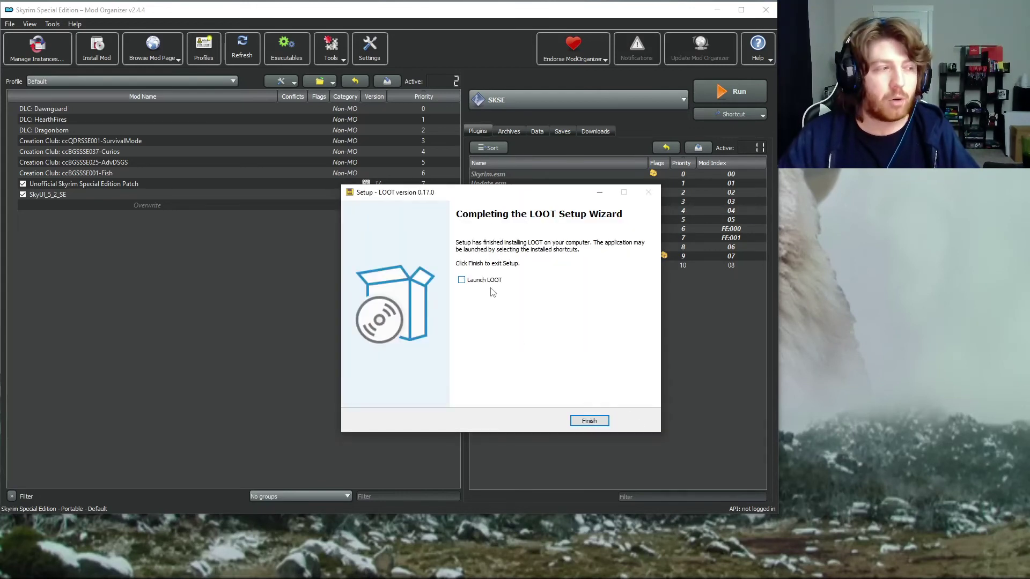
left_click(588, 421)
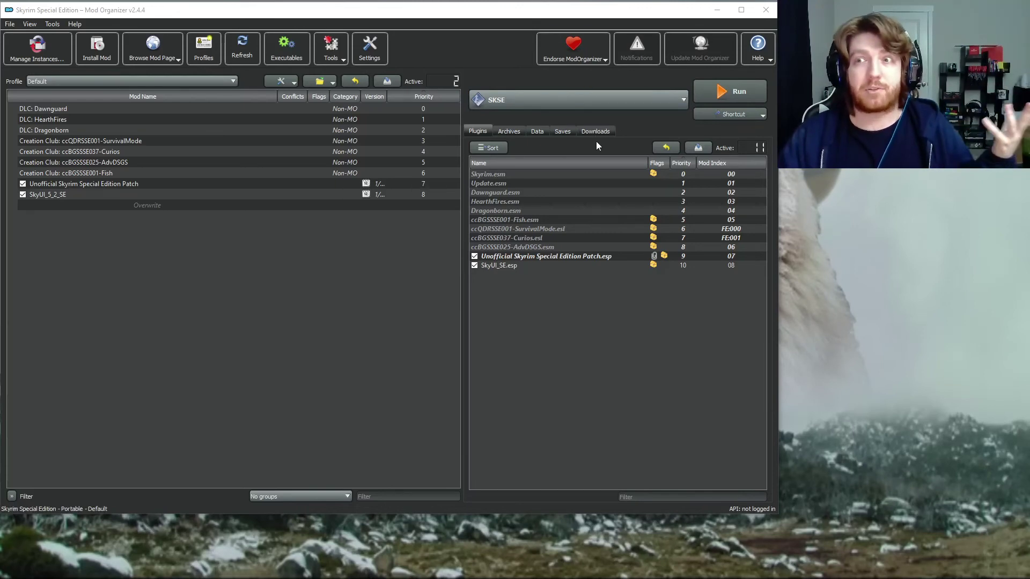
- Restart Mod Organizer and choose LOOT as the program to run
left_click(766, 11)
double_click(475, 79)
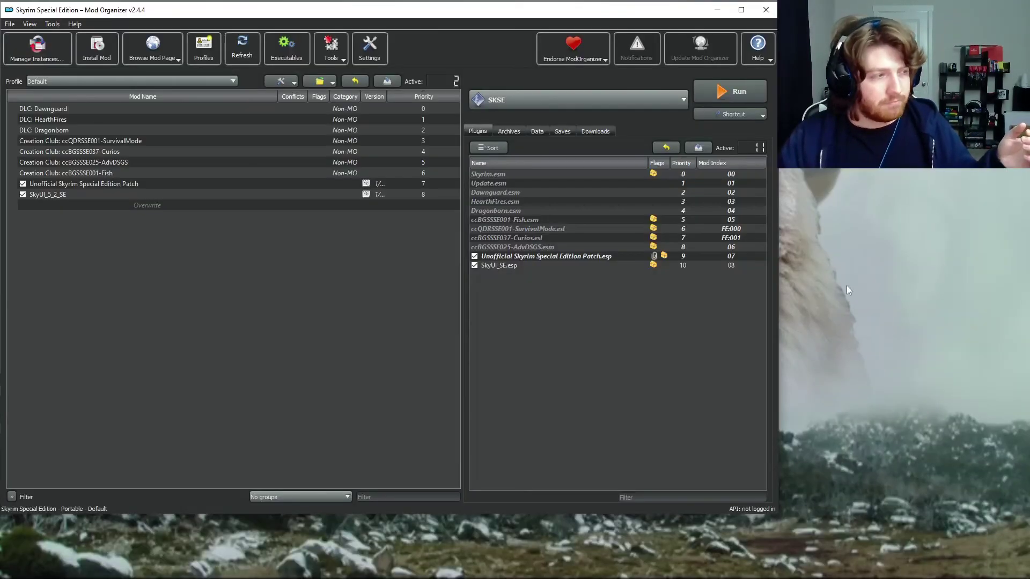
left_click(523, 96)
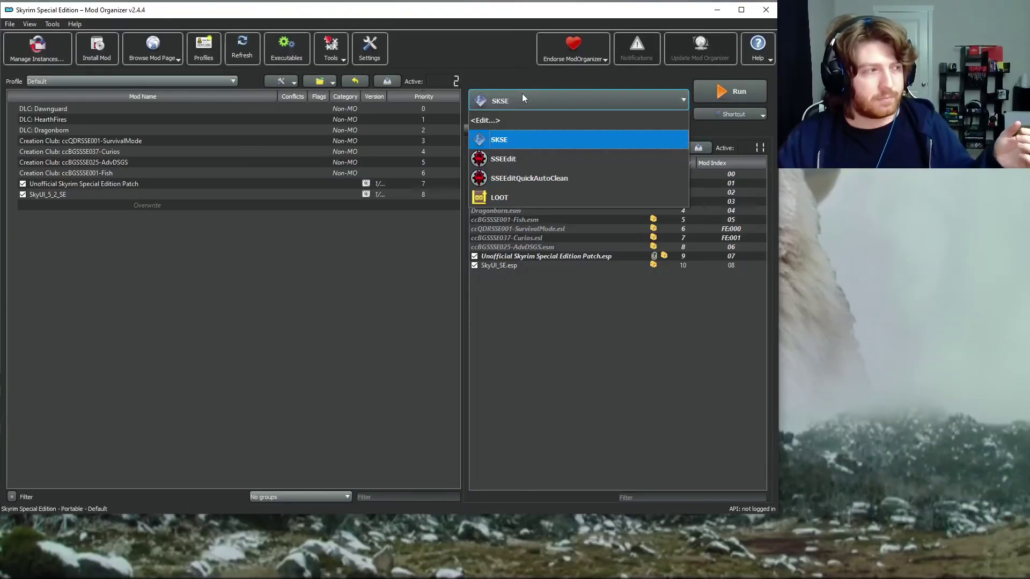
left_click(524, 197)
left_click(293, 56)
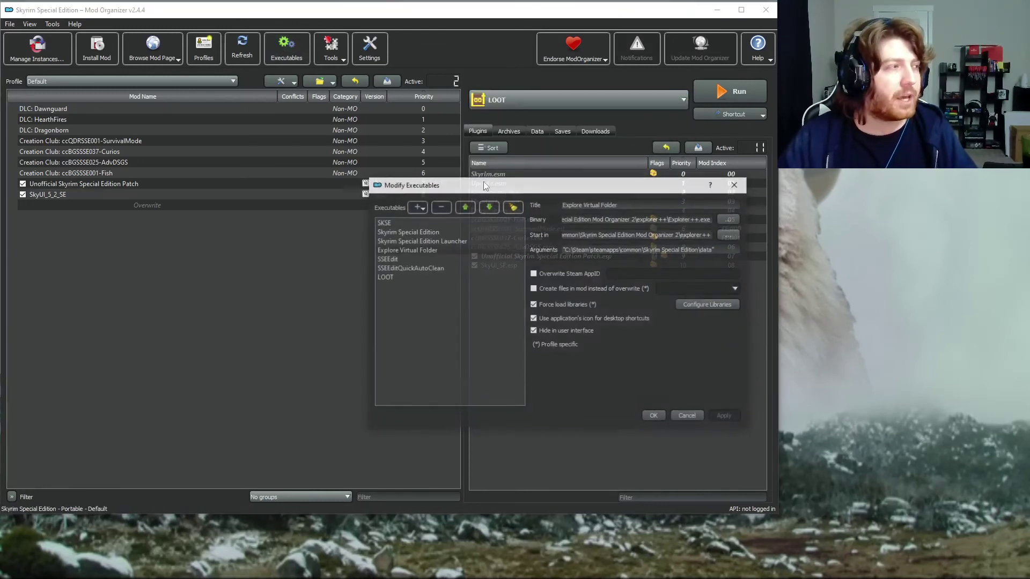
left_click(426, 207)
left_click(422, 188)
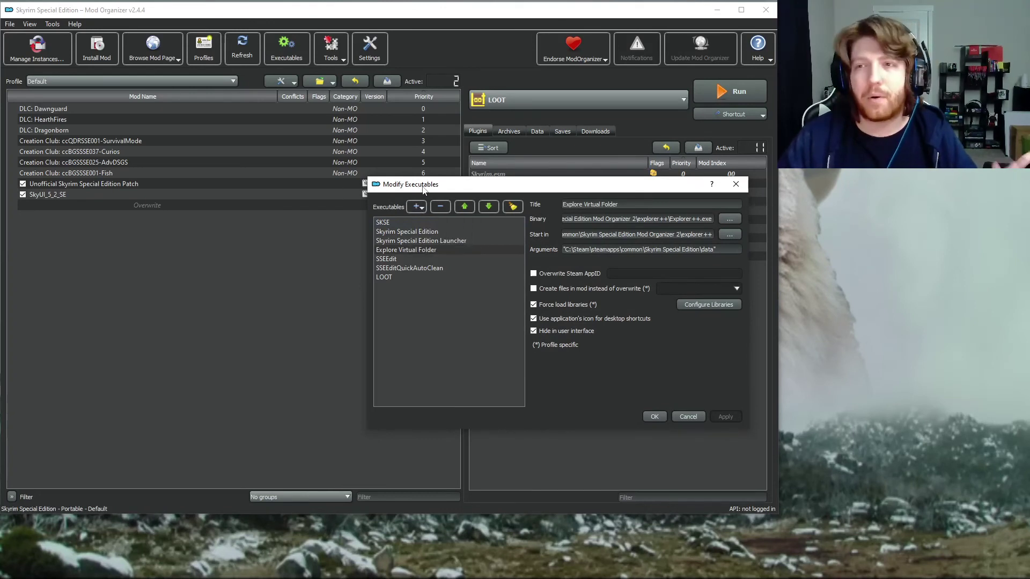
left_click(419, 208)
left_click(436, 208)
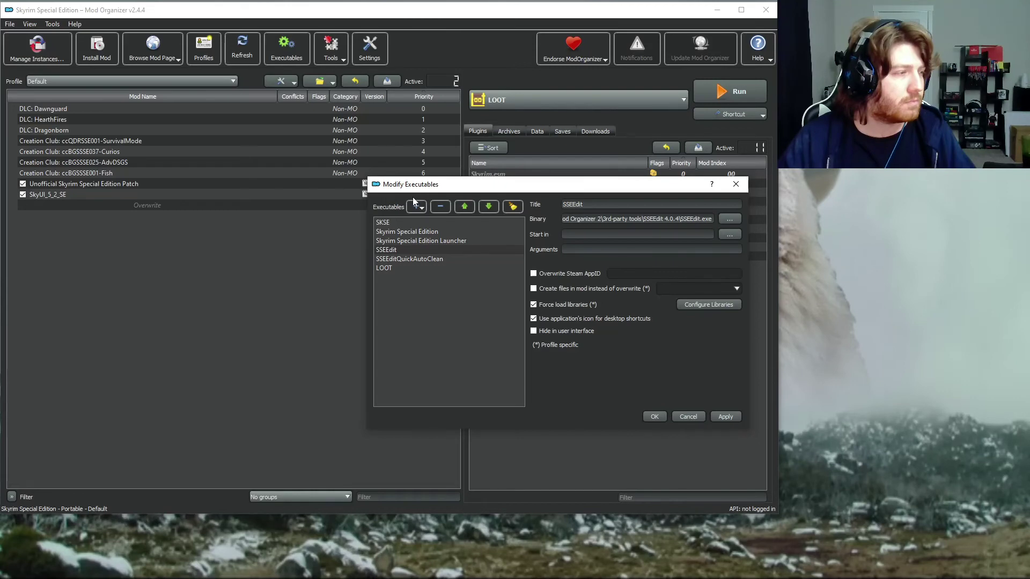
left_click(688, 417)
left_click(552, 101)
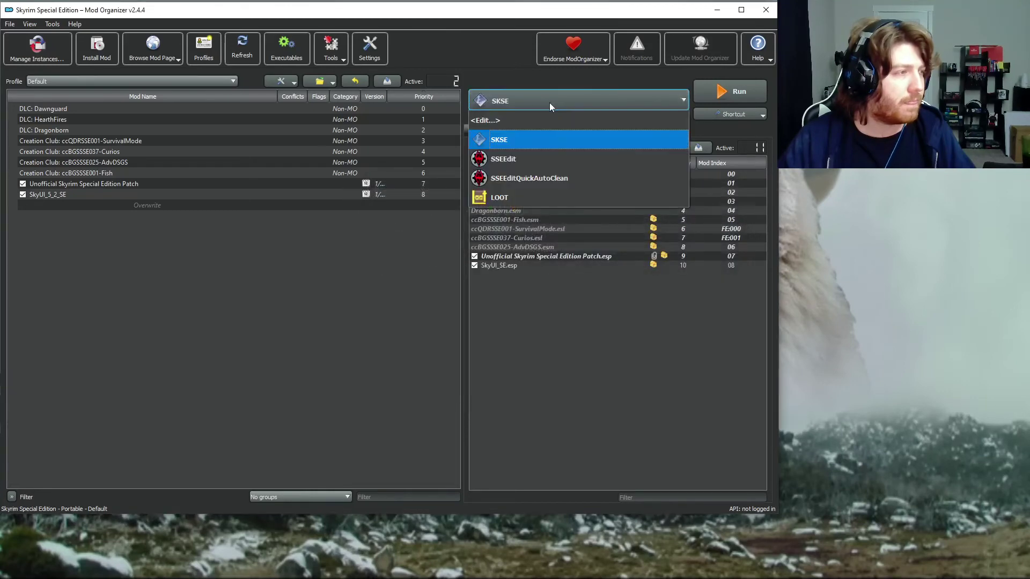
left_click(536, 137)
- Browse to the LOOT folder within 3rd-party tools for adding an executable from file, and cancel without adding it
left_click(287, 48)
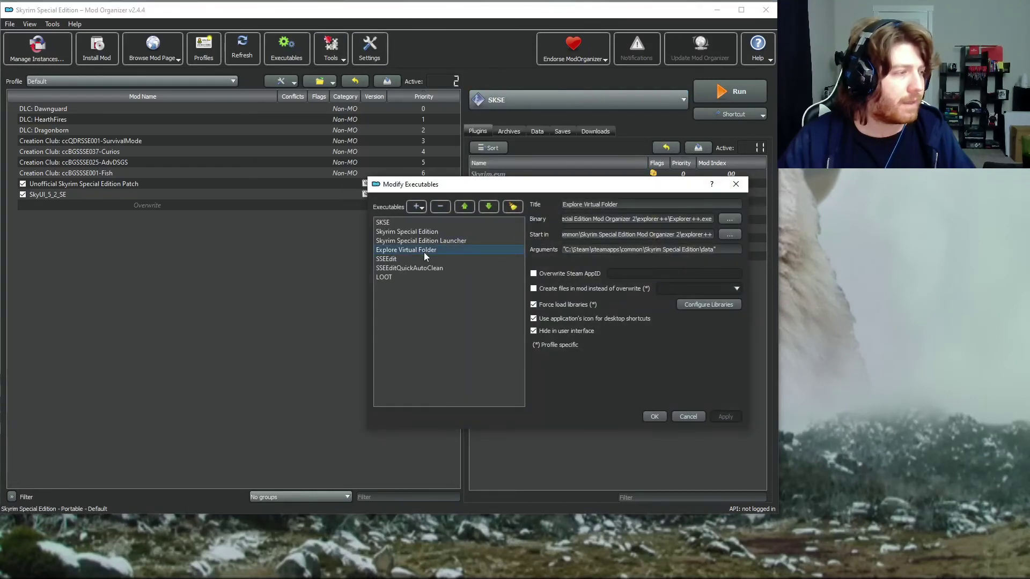
left_click(419, 207)
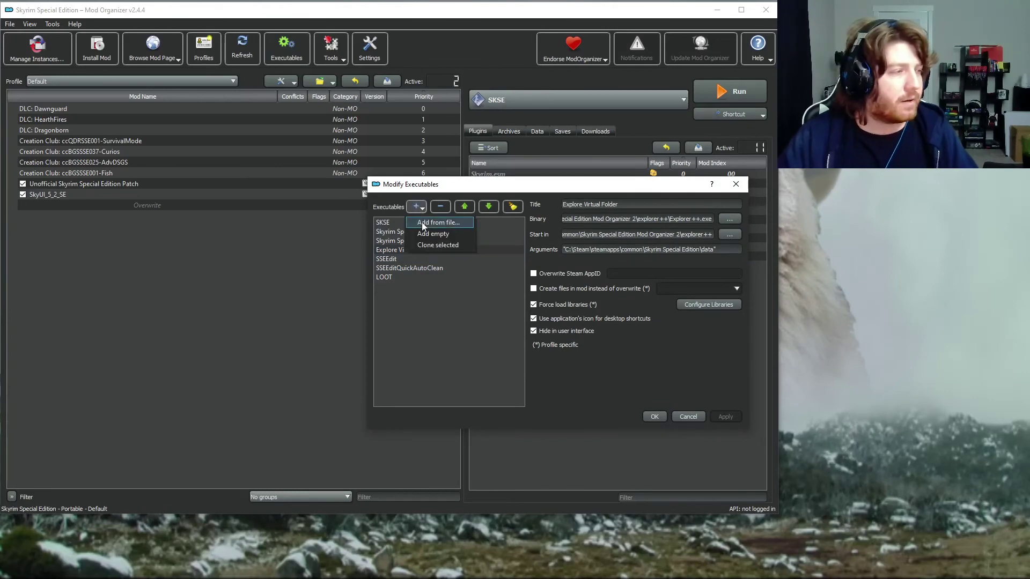
left_click(436, 221)
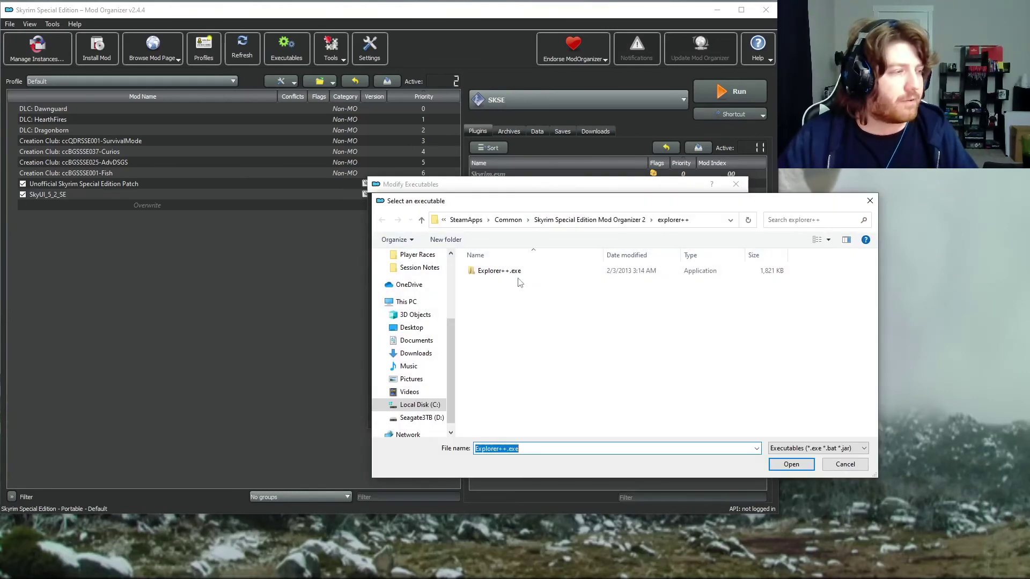
left_click(595, 220)
double_click(523, 272)
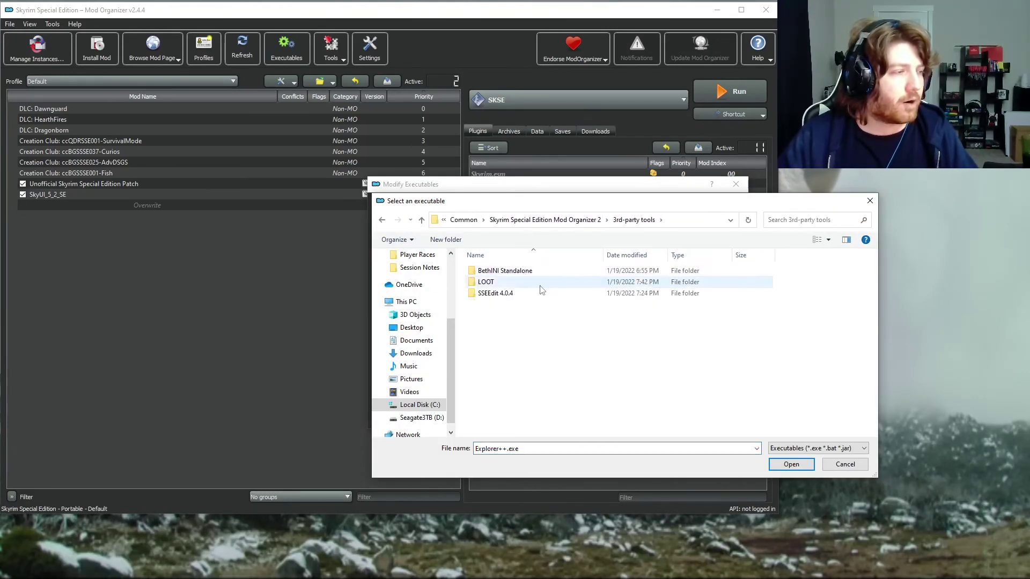
double_click(507, 282)
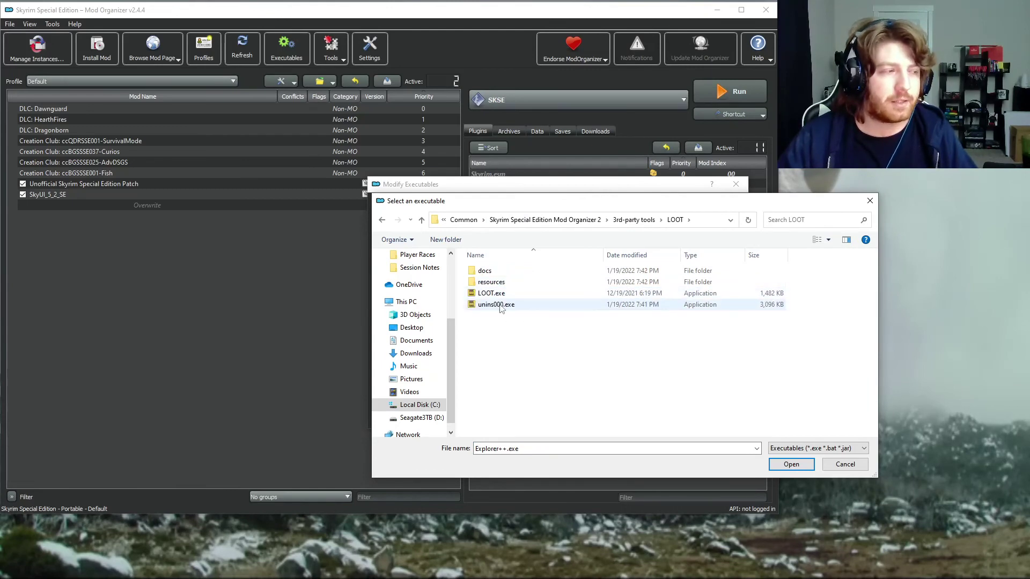
left_click(844, 464)
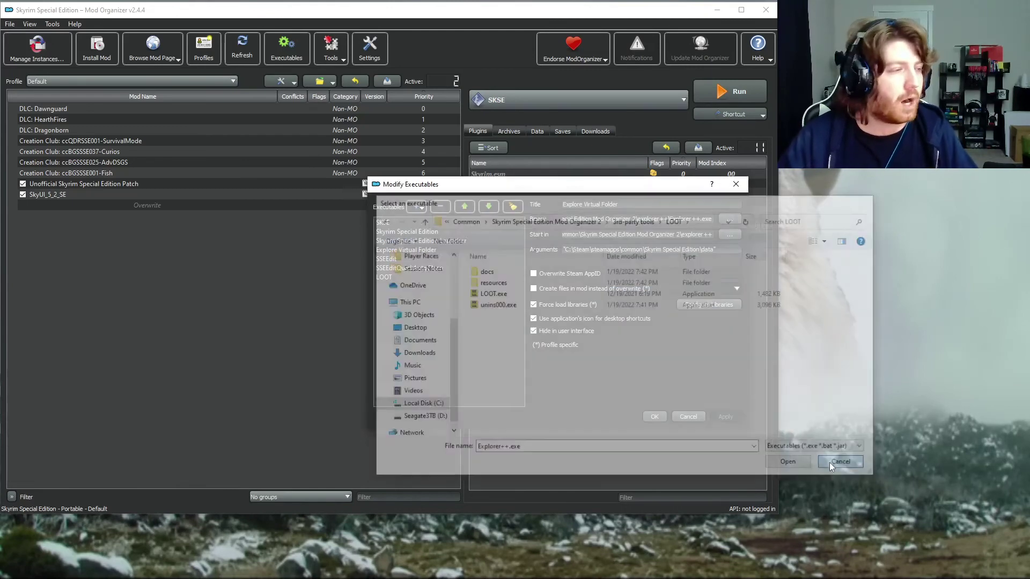
left_click(689, 418)
- Select LOOT as the executable and run it through Mod Organizer
left_click(529, 96)
left_click(537, 194)
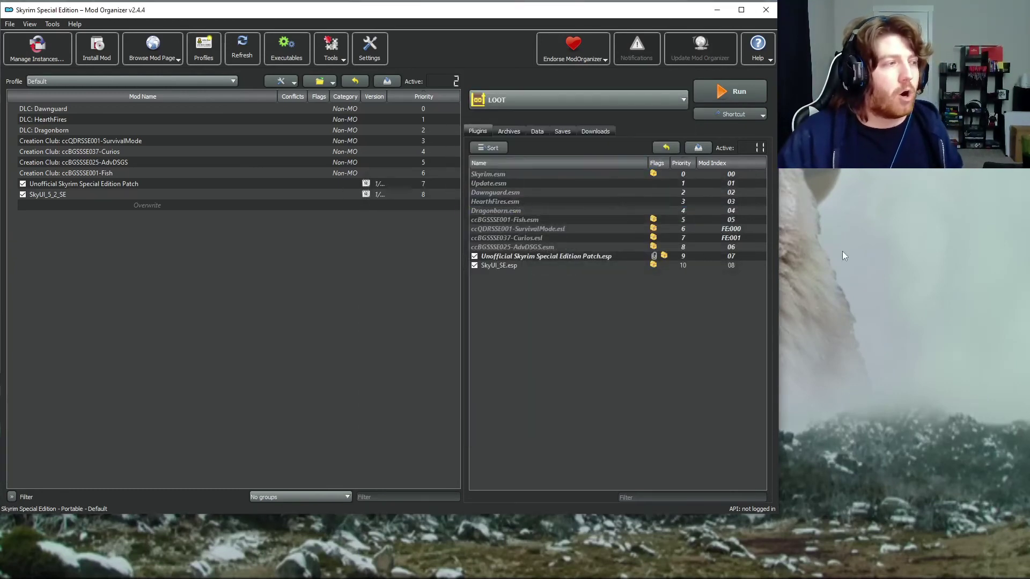
left_click(734, 92)
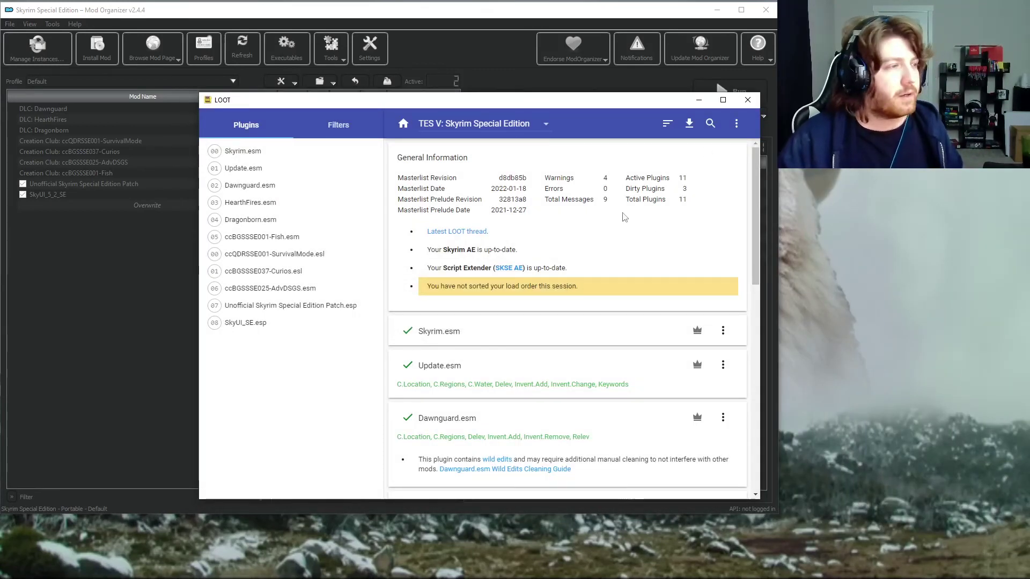
- Examine LOOT's general information and the messages and cleaning warnings for each plugin
scroll(550, 365, "down", 6)
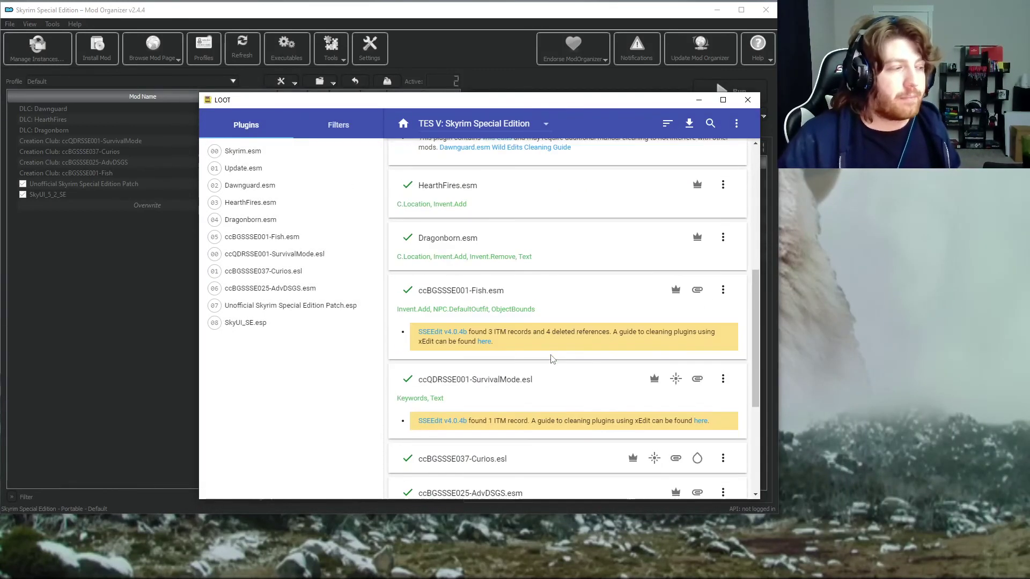
scroll(550, 365, "down", 5)
scroll(553, 360, "up", 8)
scroll(553, 360, "down", 4)
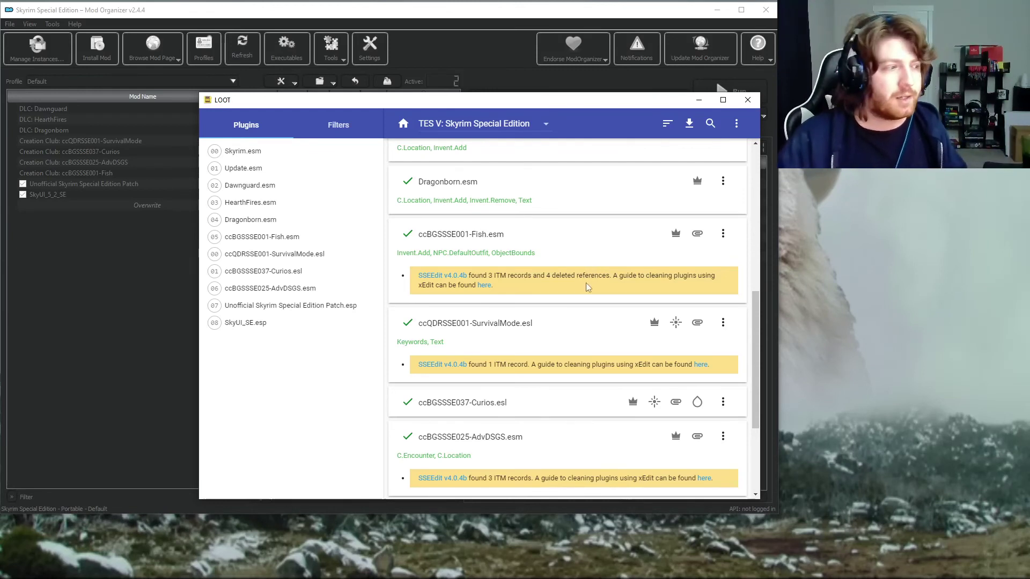
scroll(582, 285, "down", 3)
scroll(569, 297, "up", 2)
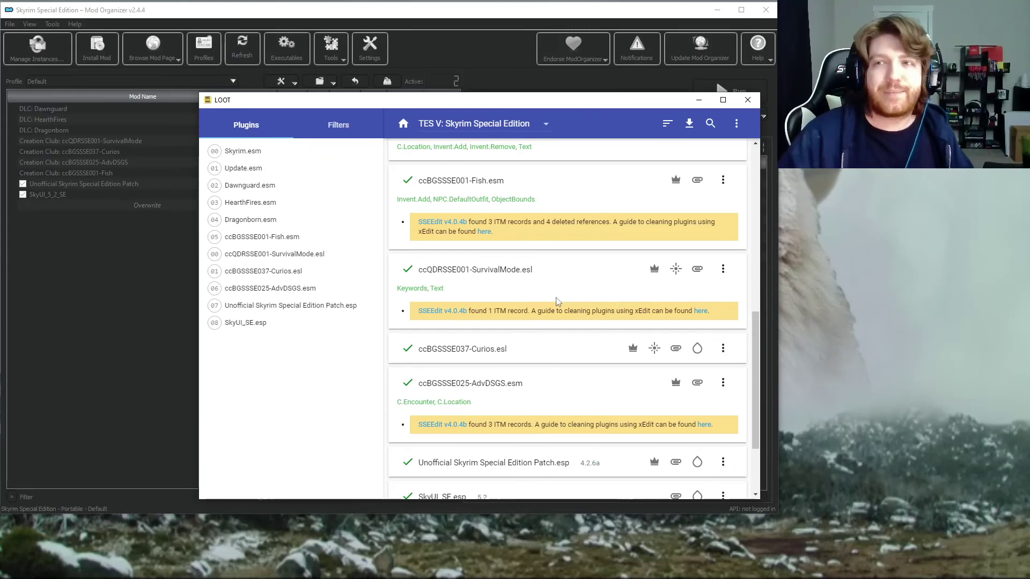
scroll(556, 302, "up", 10)
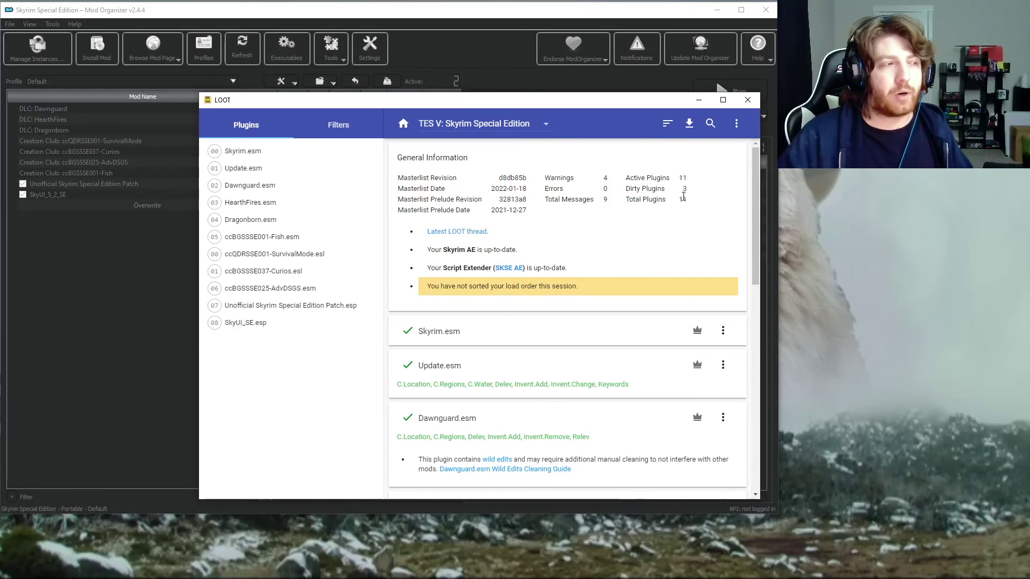
- Sort the plugins in LOOT and update the masterlist, closing LOOT at the end
left_click(668, 128)
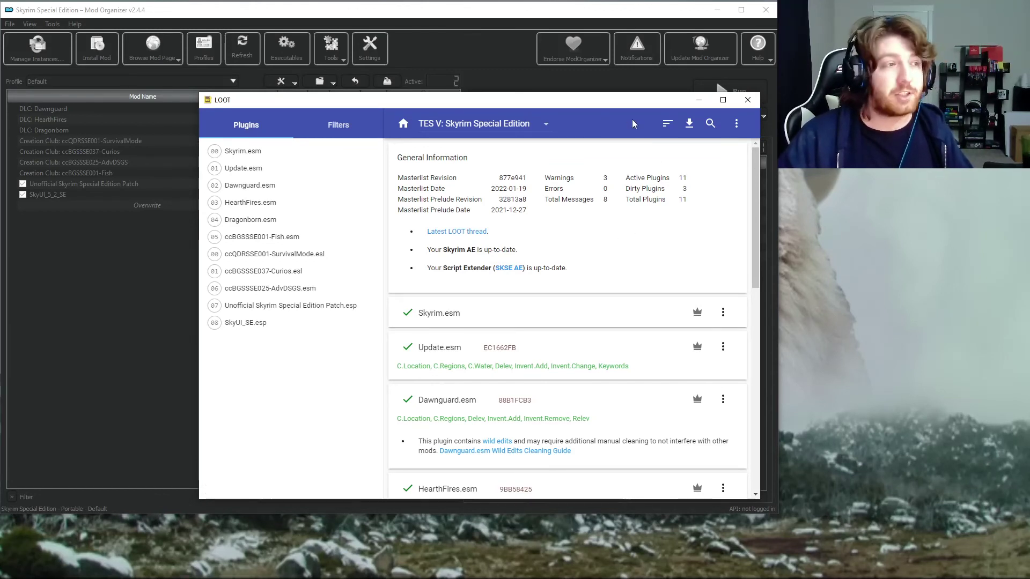
left_click(690, 125)
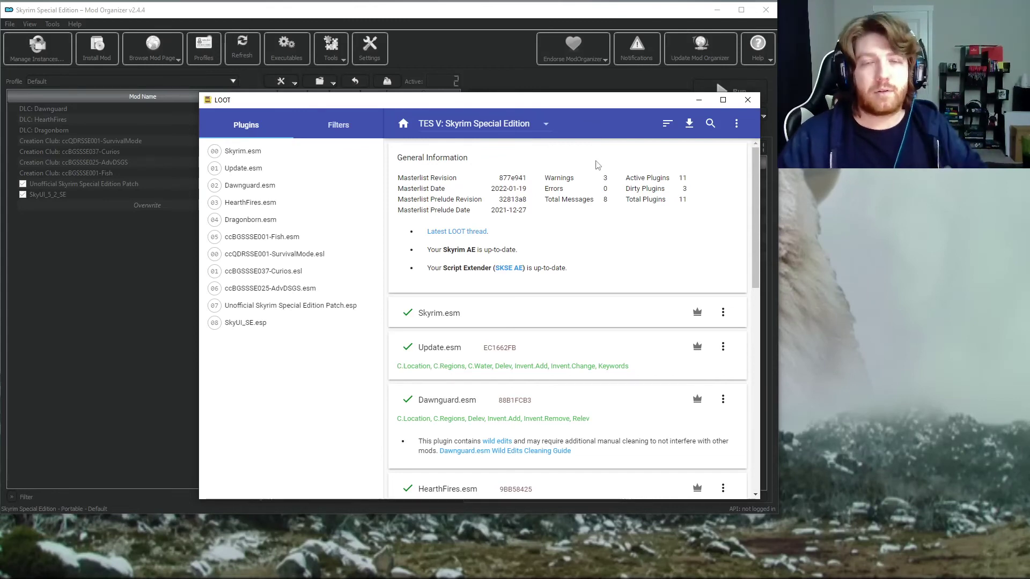
left_click(743, 100)
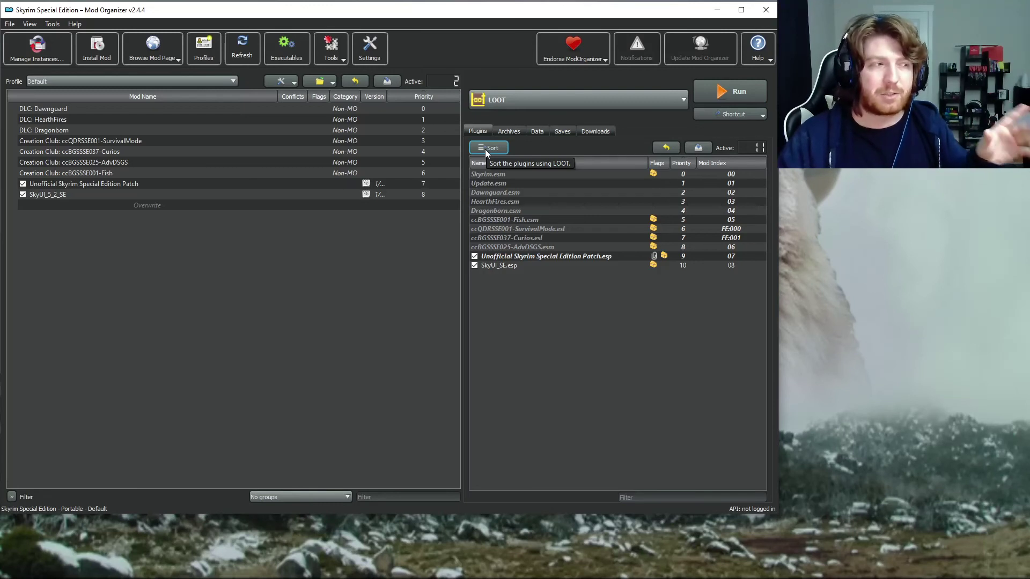
left_click(534, 103)
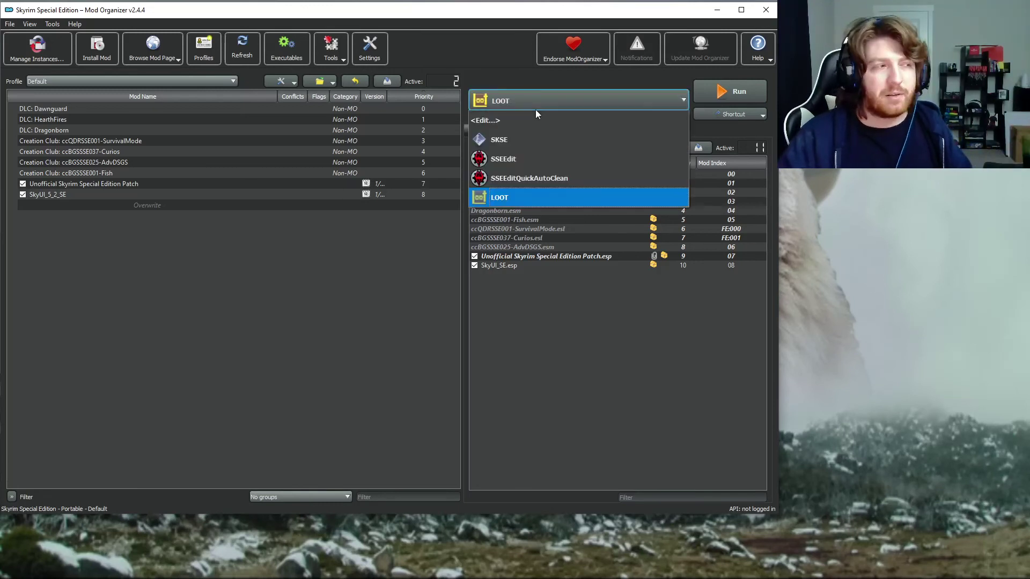
left_click(518, 197)
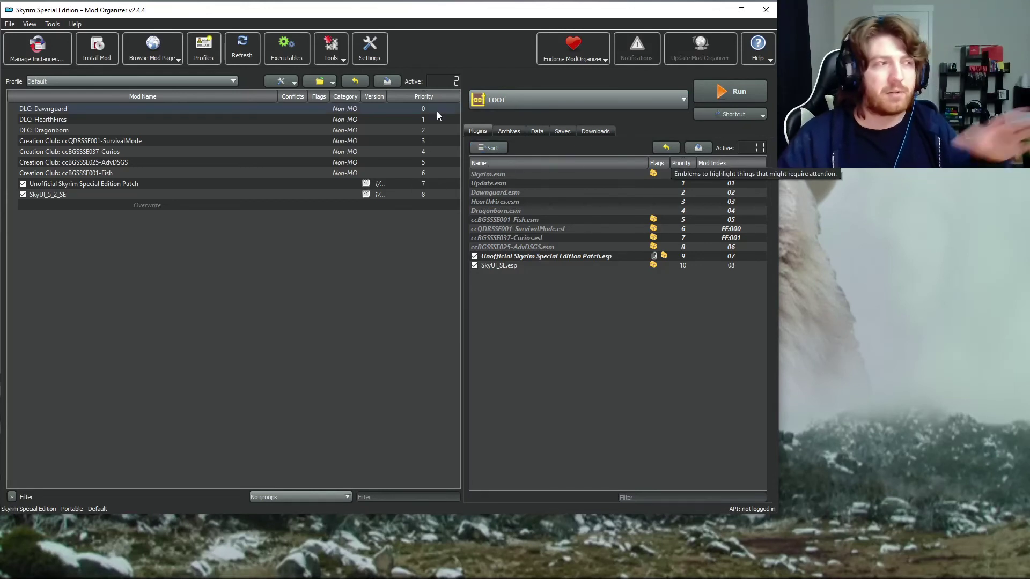
left_click(519, 101)
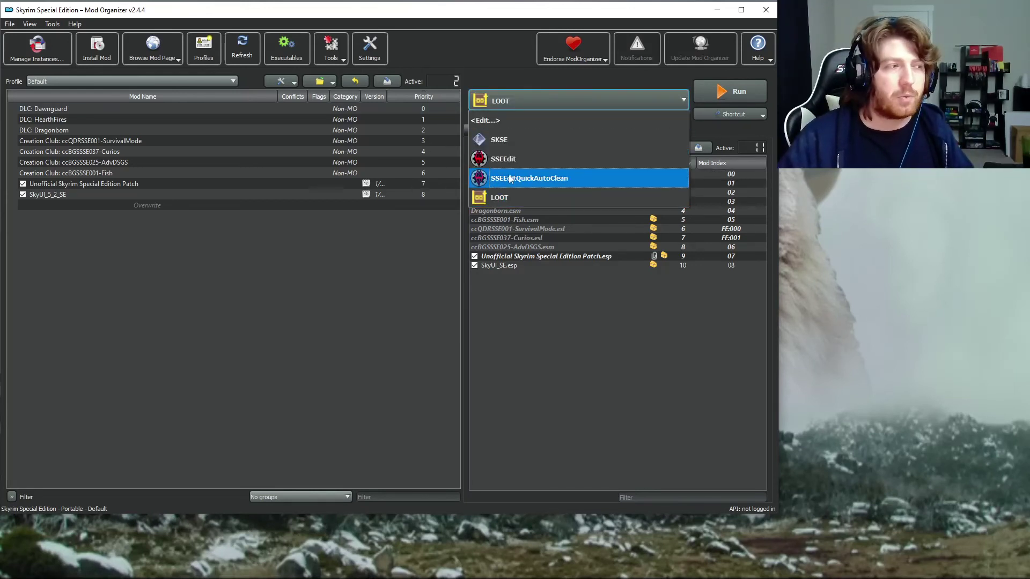
left_click(508, 82)
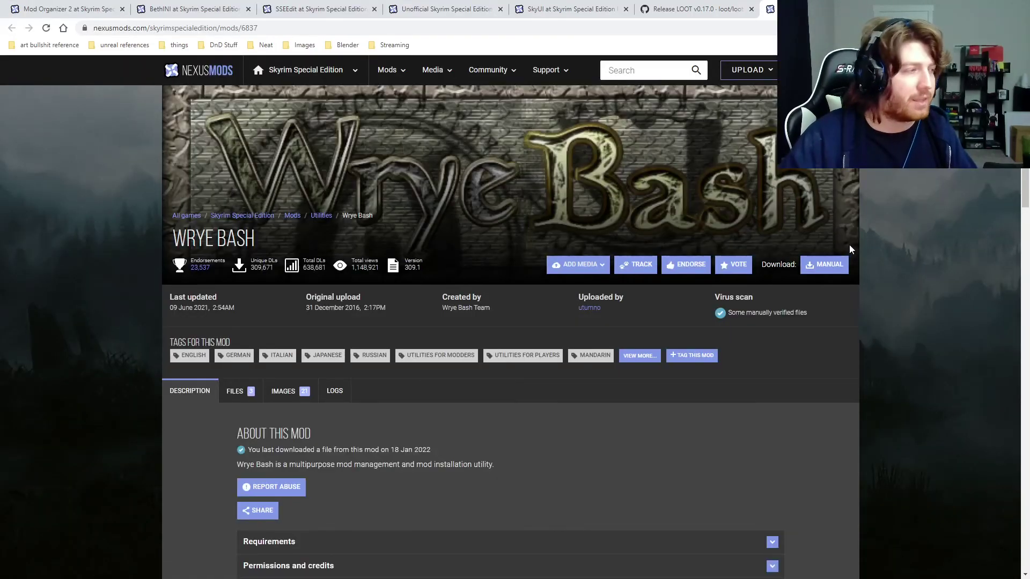
- Manually download the Wrye Bash 309.1 Standalone Executable from the mod's files on Nexus Mods
scroll(868, 247, "down", 5)
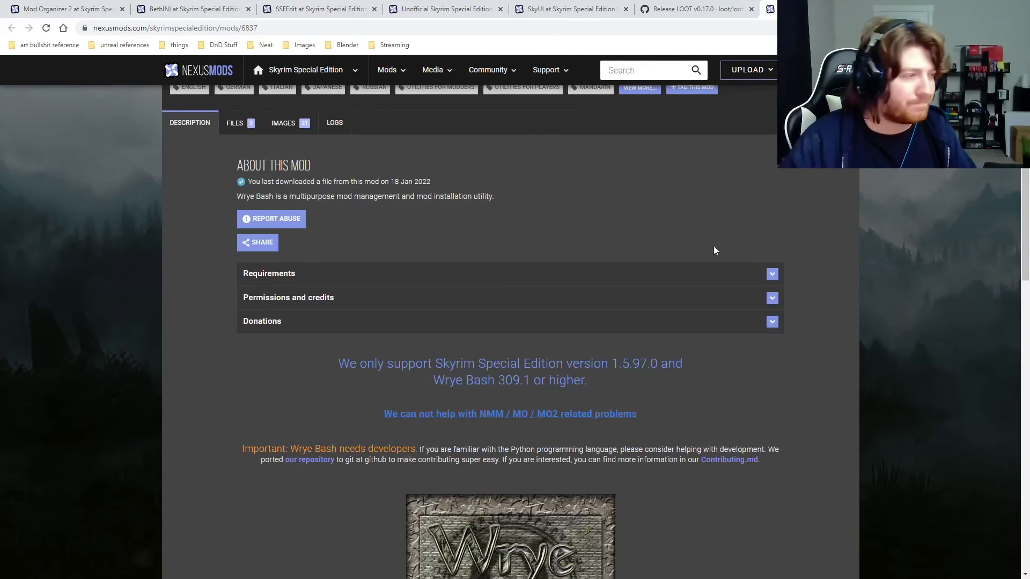
left_click(238, 132)
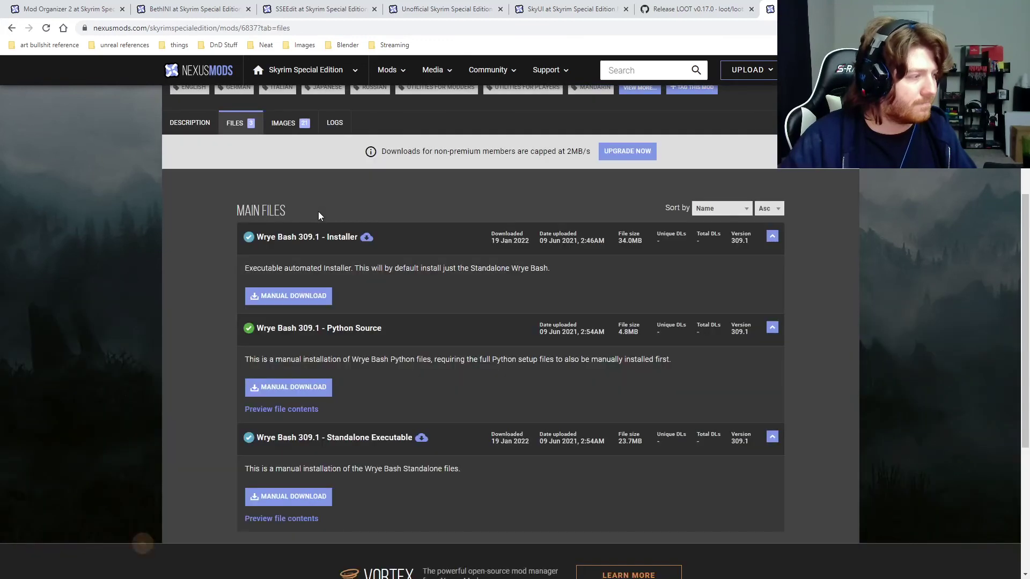
scroll(390, 265, "down", 1)
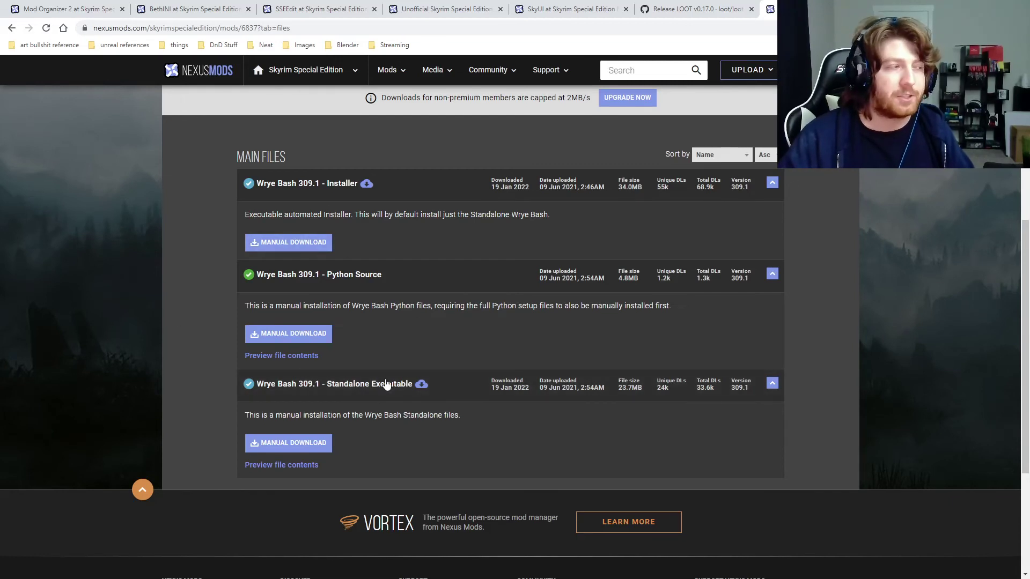
scroll(384, 388, "down", 1)
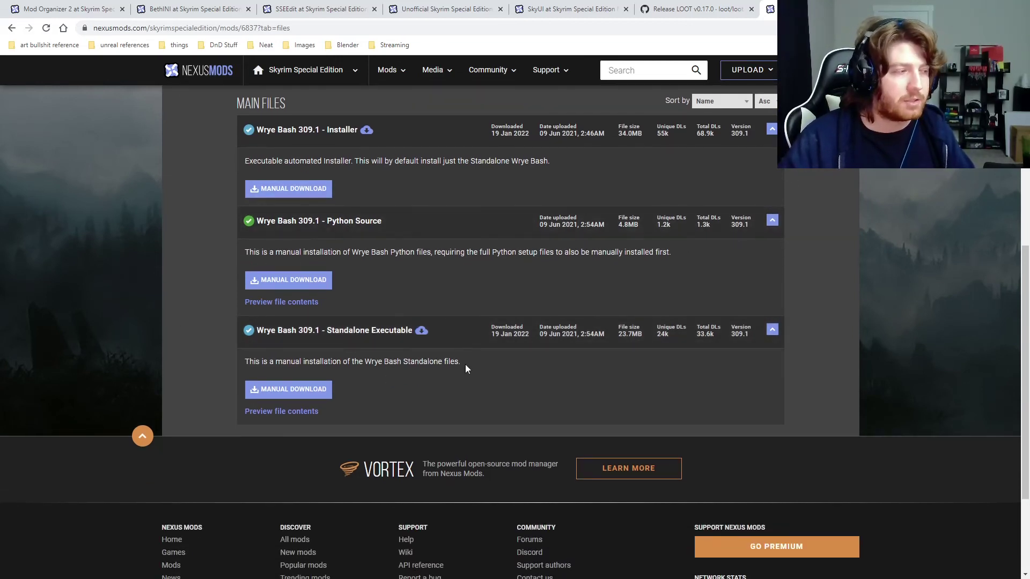
left_click(322, 390)
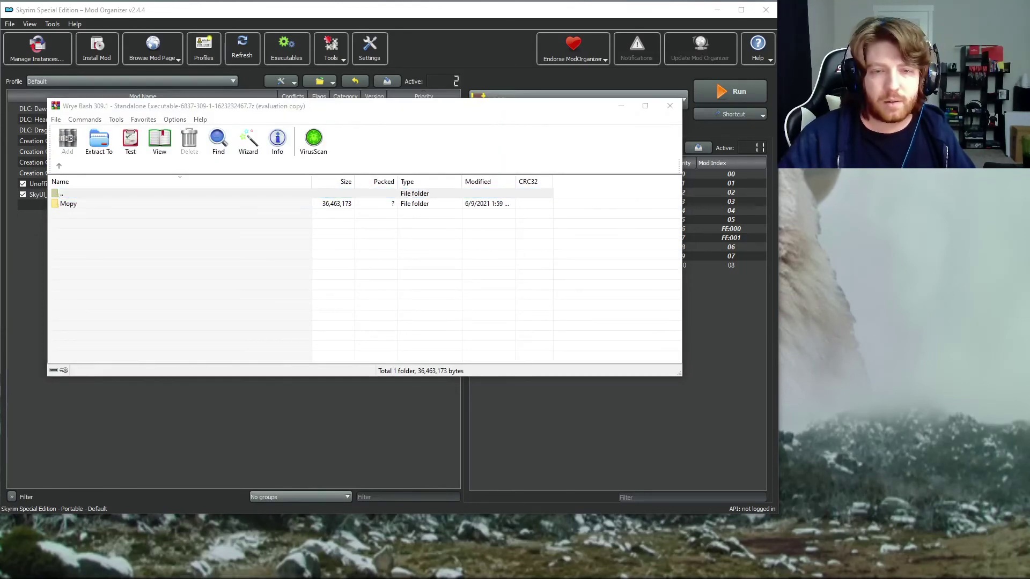
- Extract the Mopy folder from the Wrye Bash archive into Mod Organizer 2's 3rd-party tools folder, and close the archive and folder windows
left_click(375, 220)
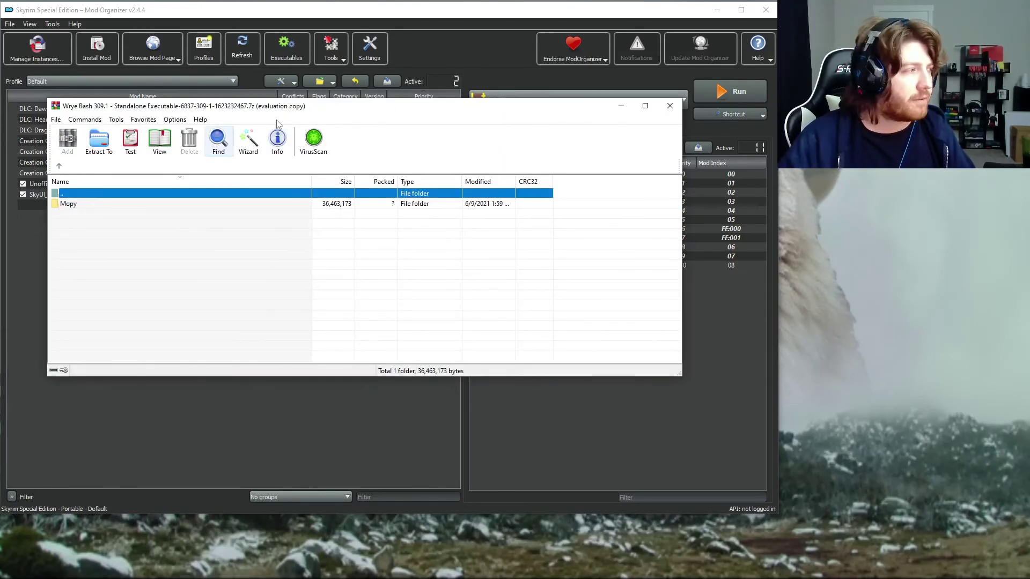
left_click_drag(278, 109, 312, 88)
left_click(120, 186)
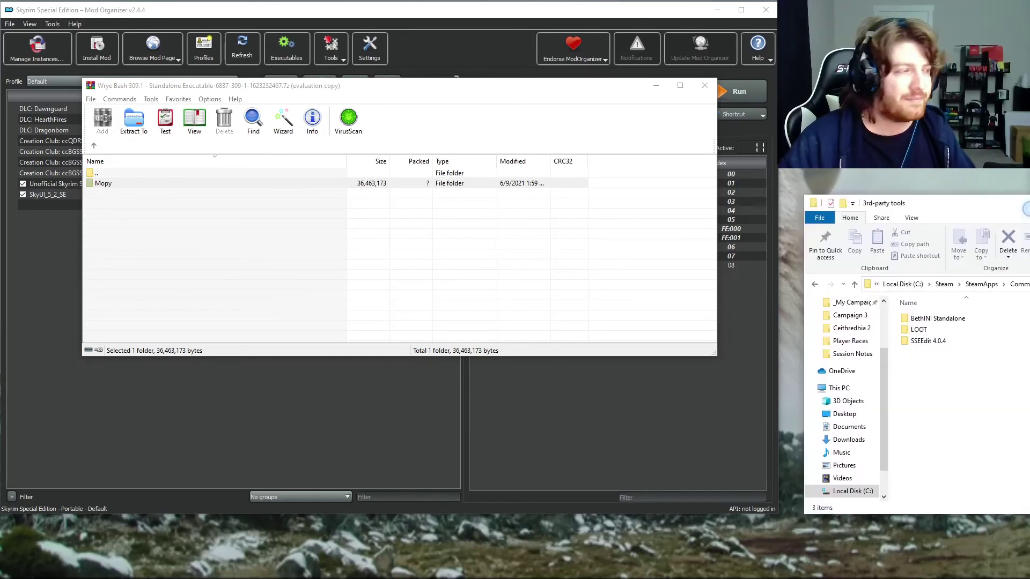
left_click(116, 193)
left_click_drag(115, 193, 414, 345)
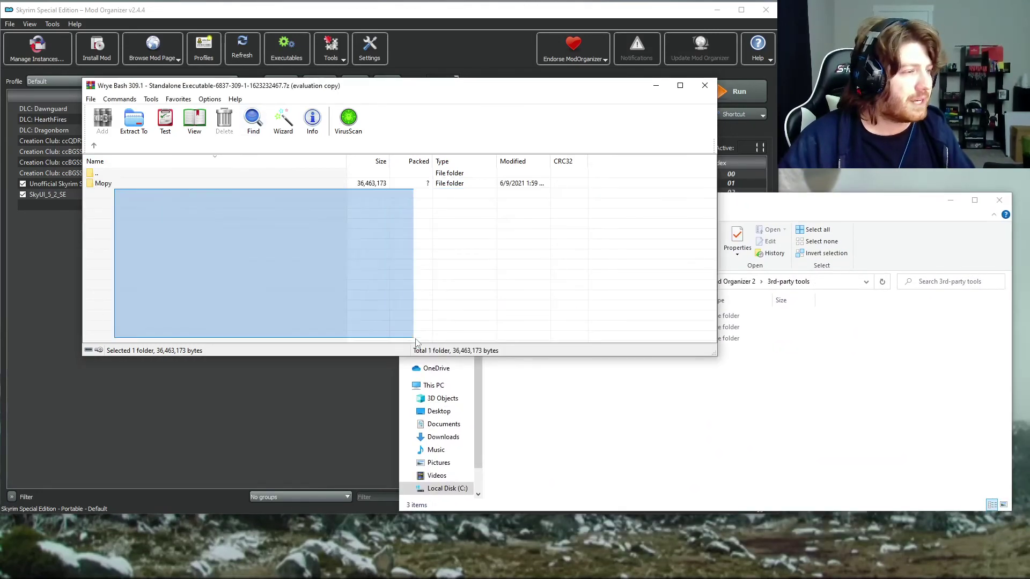
left_click_drag(134, 186, 642, 414)
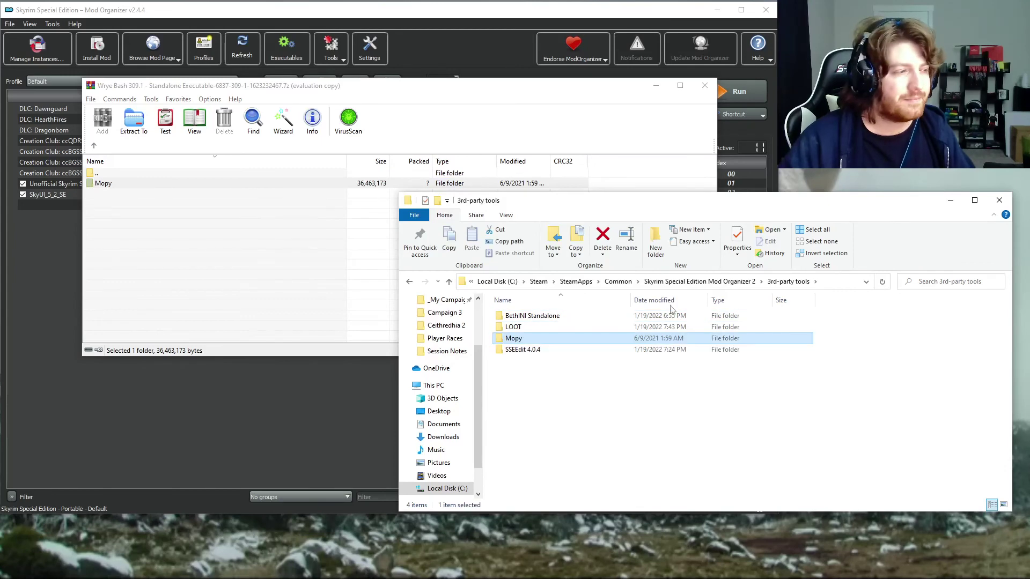
left_click(704, 85)
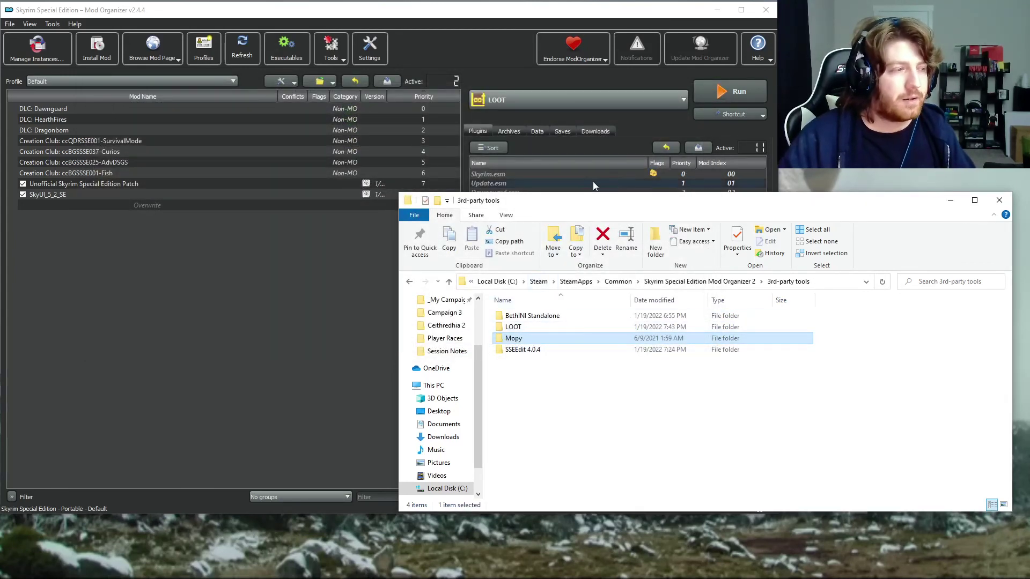
left_click(999, 202)
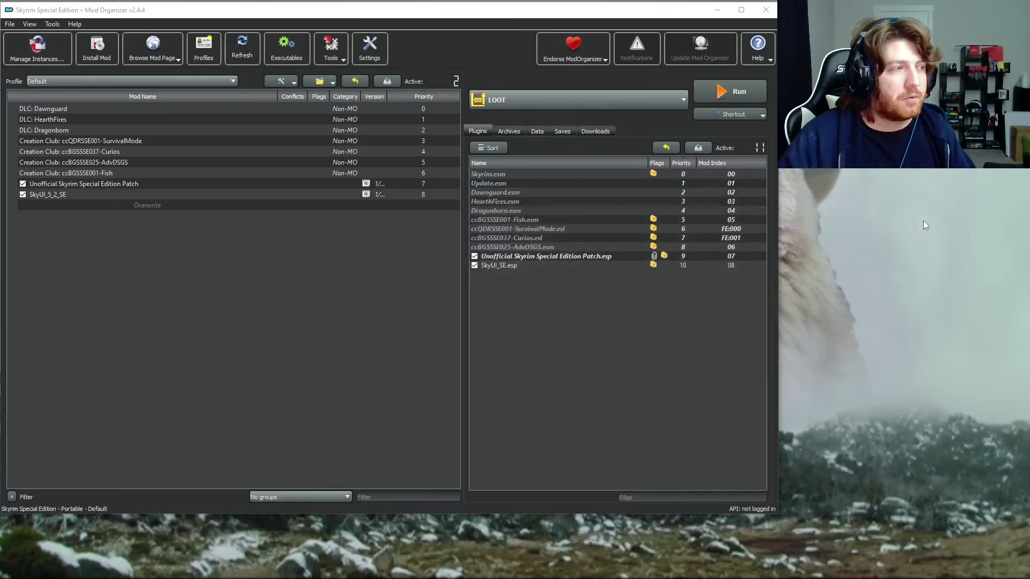
- Add Wrye Bash.exe from the Mopy folder in 3rd-party tools as a new Mod Organizer executable
left_click(290, 49)
left_click(417, 207)
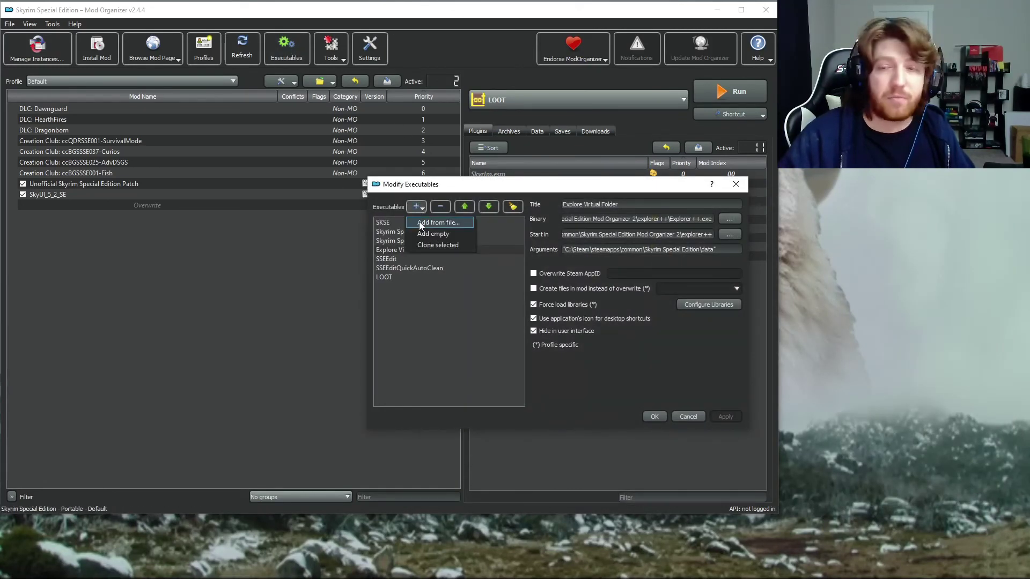
left_click(420, 221)
left_click(594, 221)
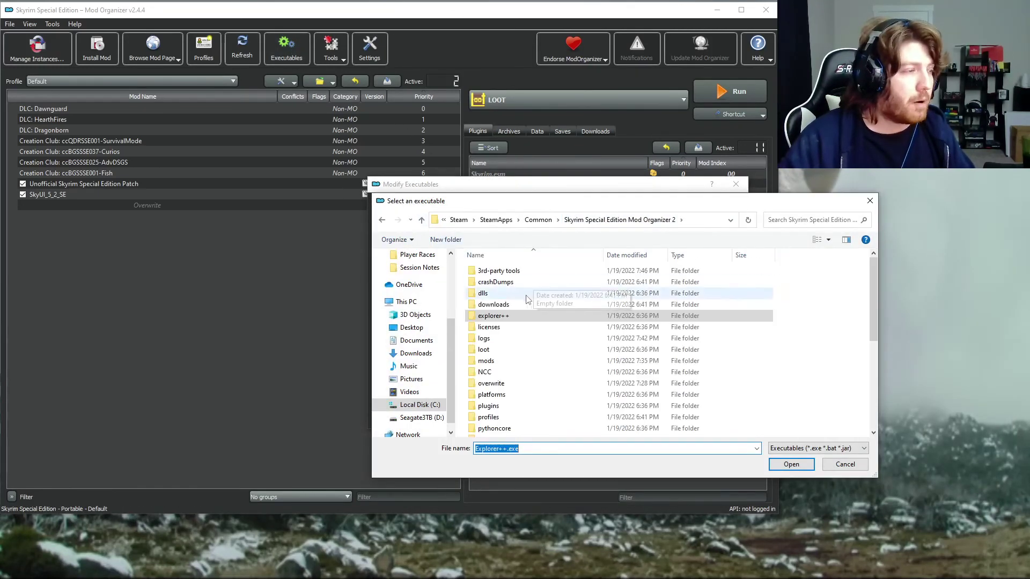
double_click(502, 271)
double_click(516, 293)
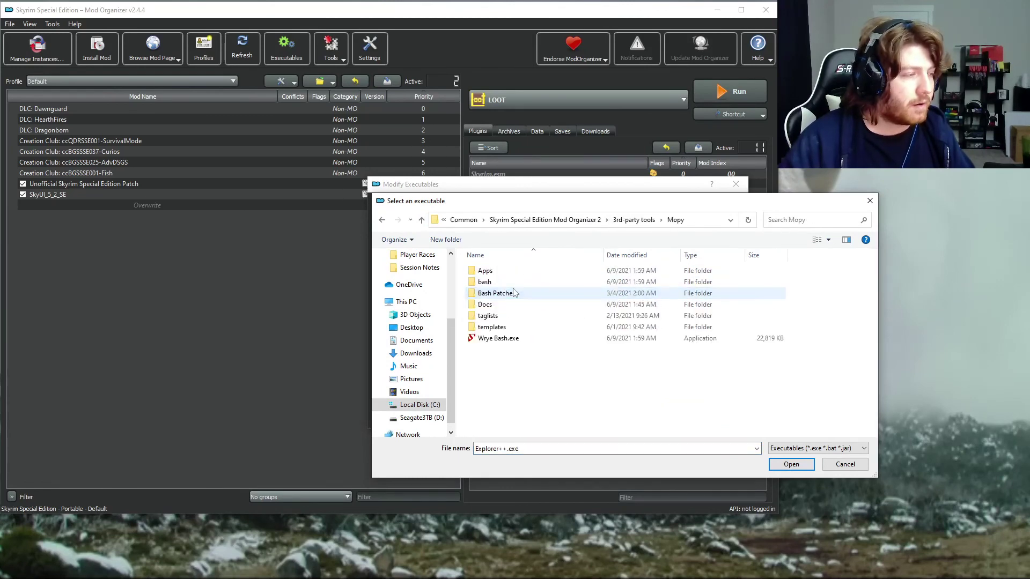
left_click(501, 339)
left_click(805, 463)
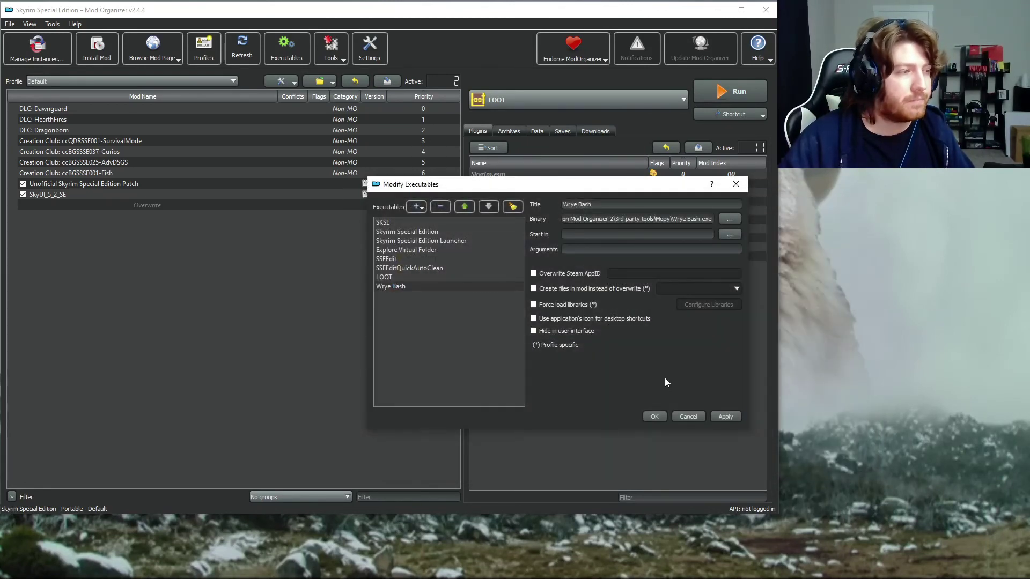
left_click(655, 416)
- Run Wrye Bash through Mod Organizer and launch it with Skyrim Special Edition as the game to manage
left_click(531, 99)
left_click(516, 216)
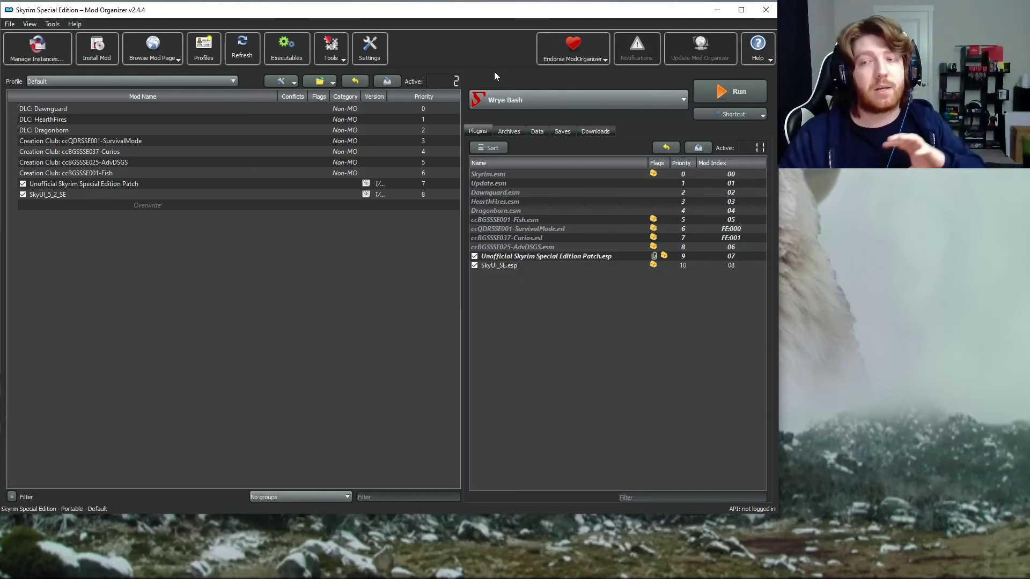
left_click(756, 100)
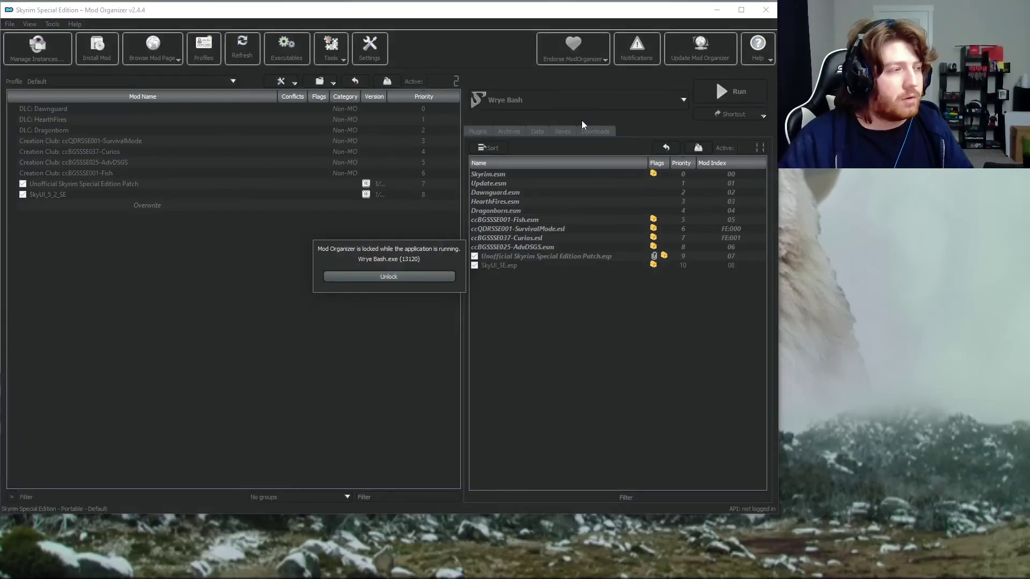
left_click_drag(422, 160, 419, 155)
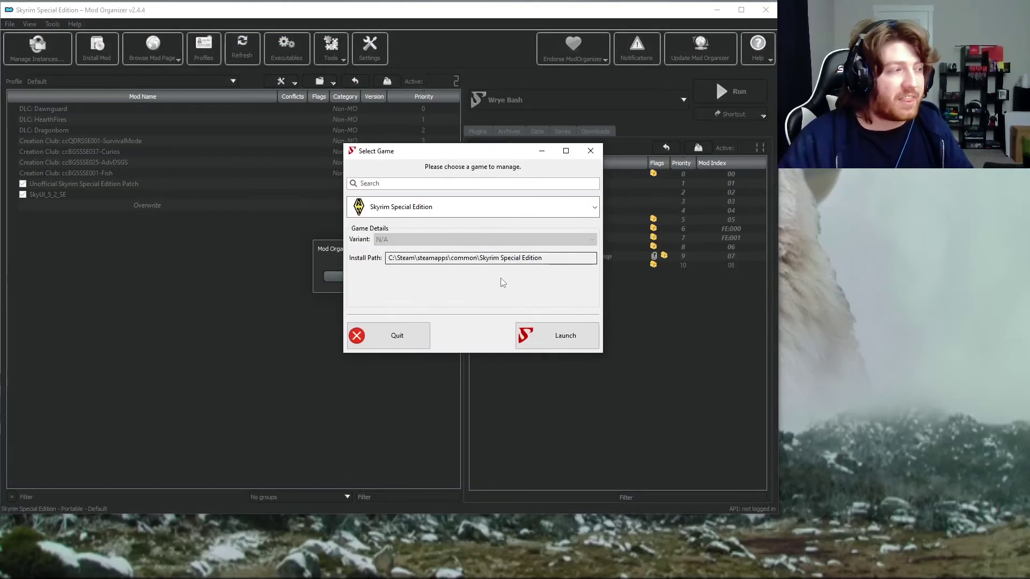
left_click(391, 212)
left_click(483, 216)
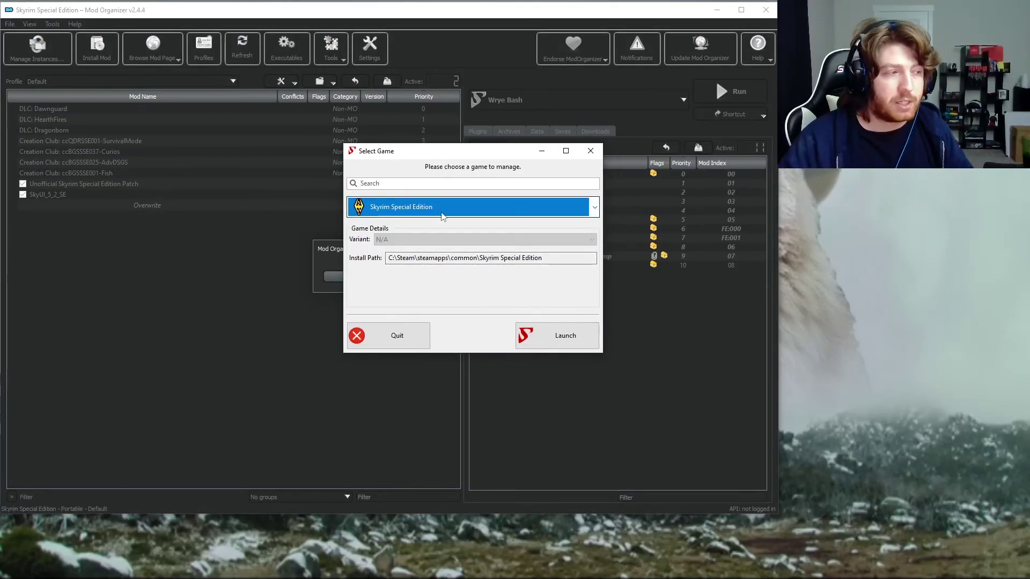
left_click(552, 338)
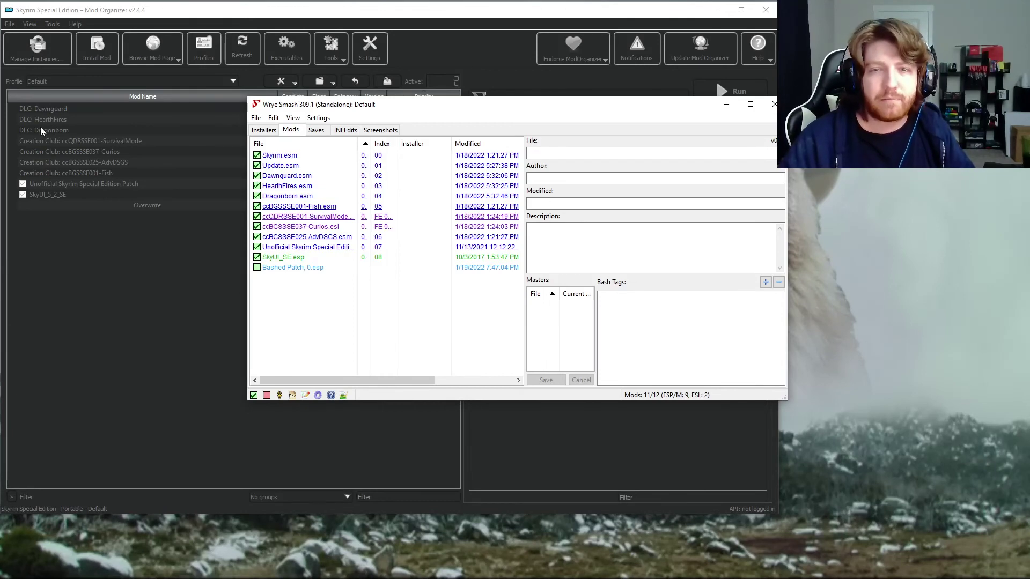
- Open the patch rebuild options for Bashed Patch, 0.esp in Wrye Bash's mod list
left_click_drag(512, 104, 535, 97)
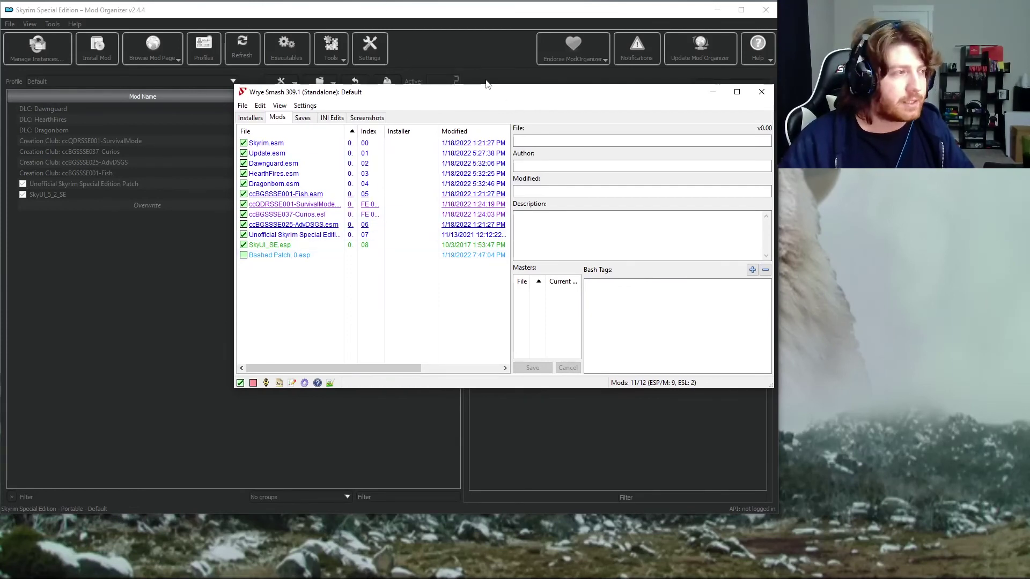
left_click_drag(477, 98, 390, 92)
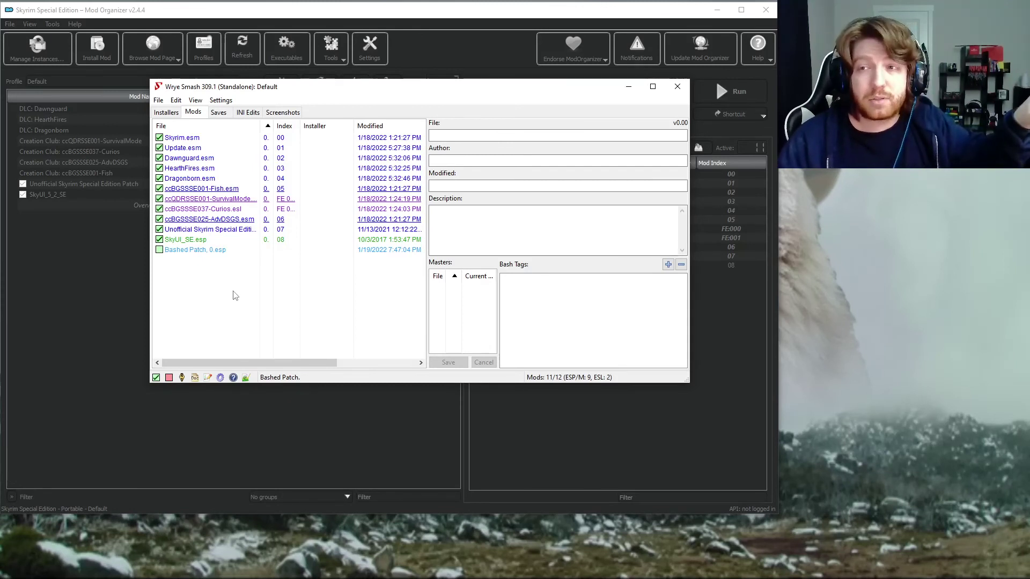
right_click(204, 256)
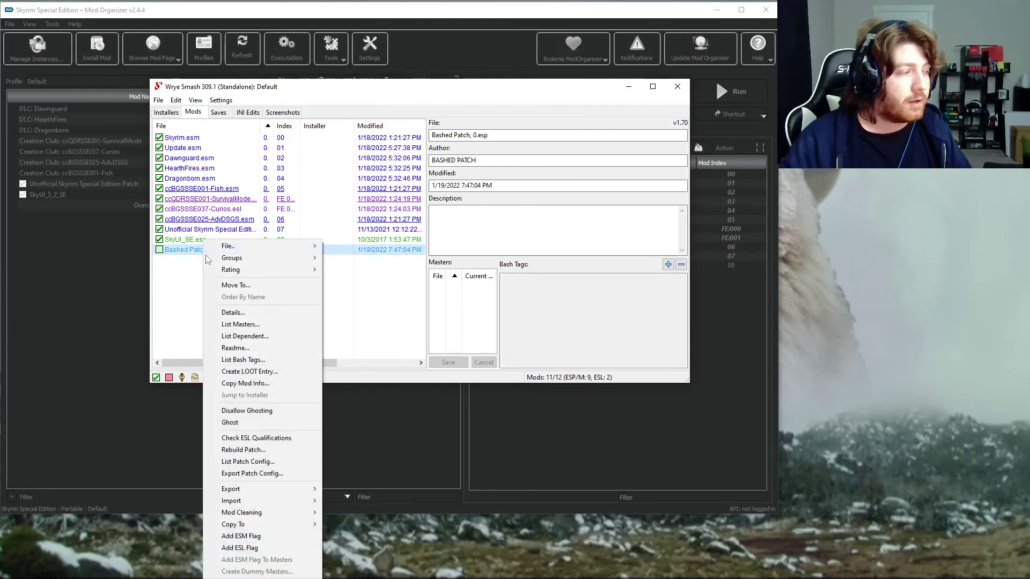
left_click(254, 451)
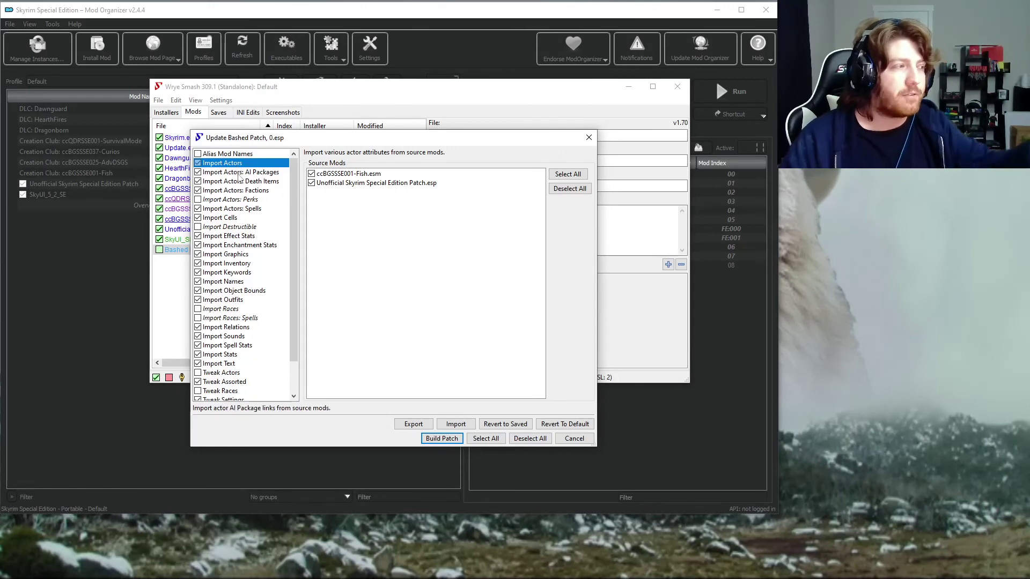
- Examine the source mods and tweaks behind the Import Cells, Names, Keywords, Actors and Tweak Assorted patch options
left_click(228, 219)
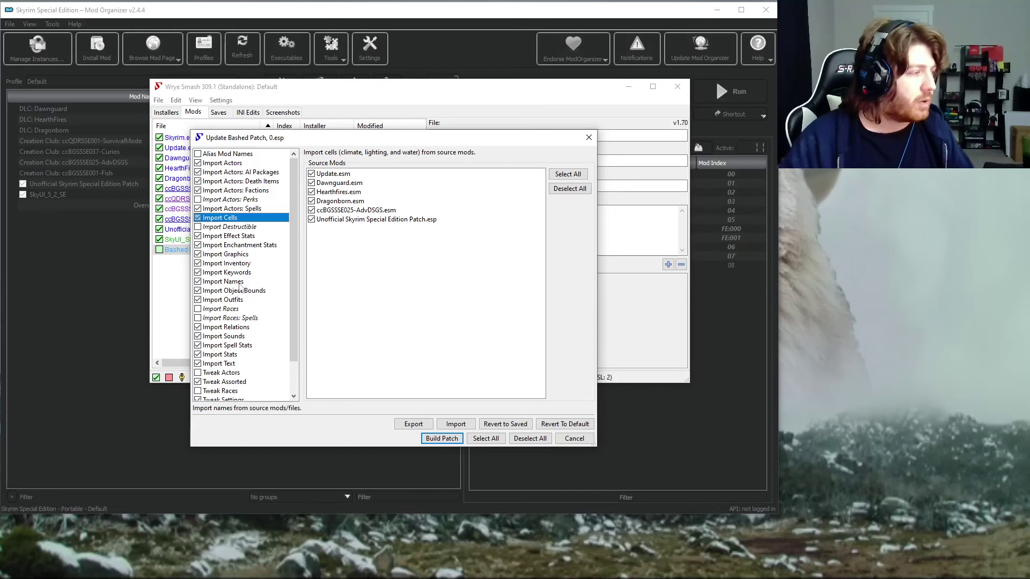
left_click(236, 282)
left_click(227, 273)
scroll(231, 343, "down", 2)
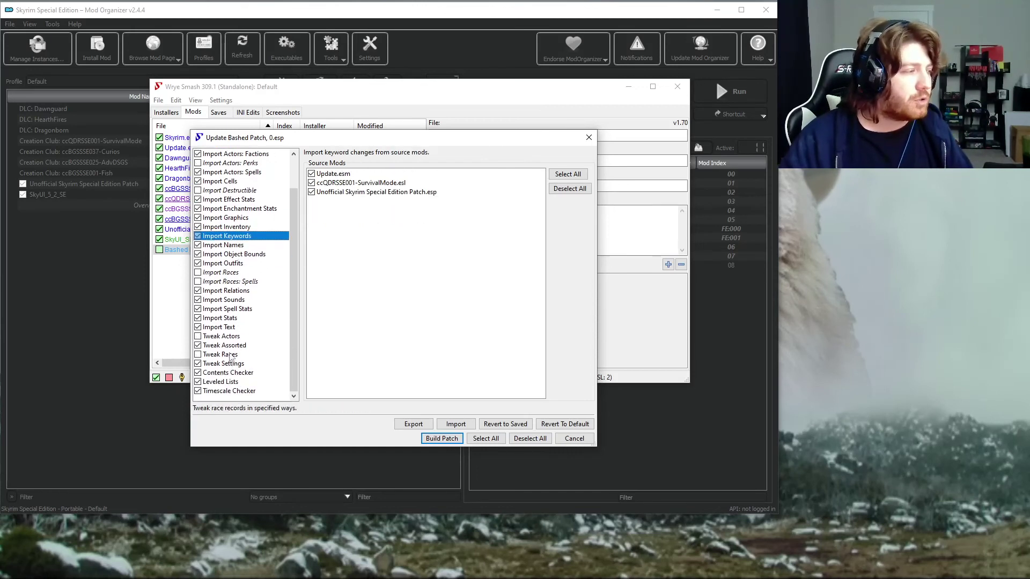
left_click(231, 345)
scroll(199, 291, "up", 2)
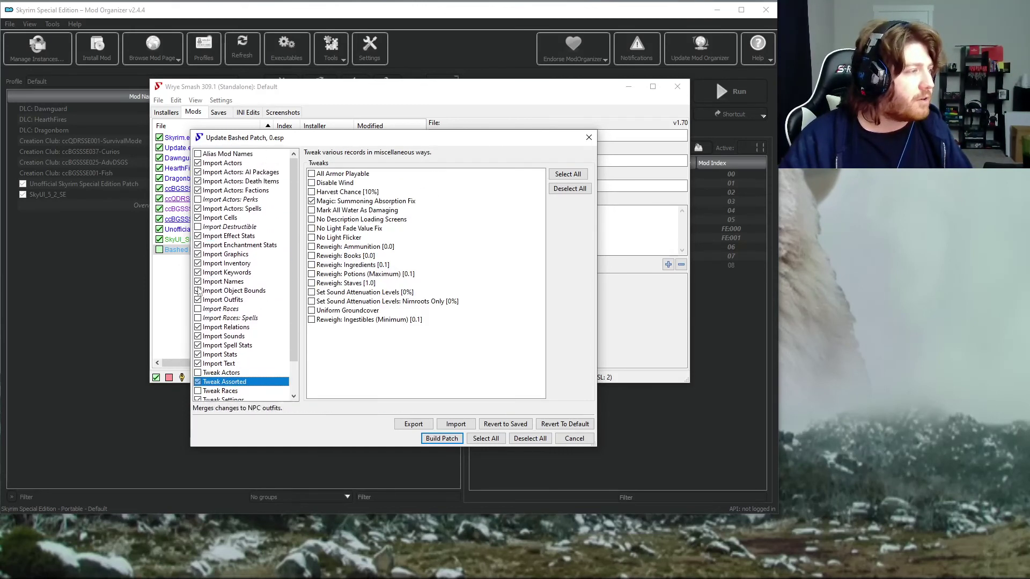
left_click(239, 163)
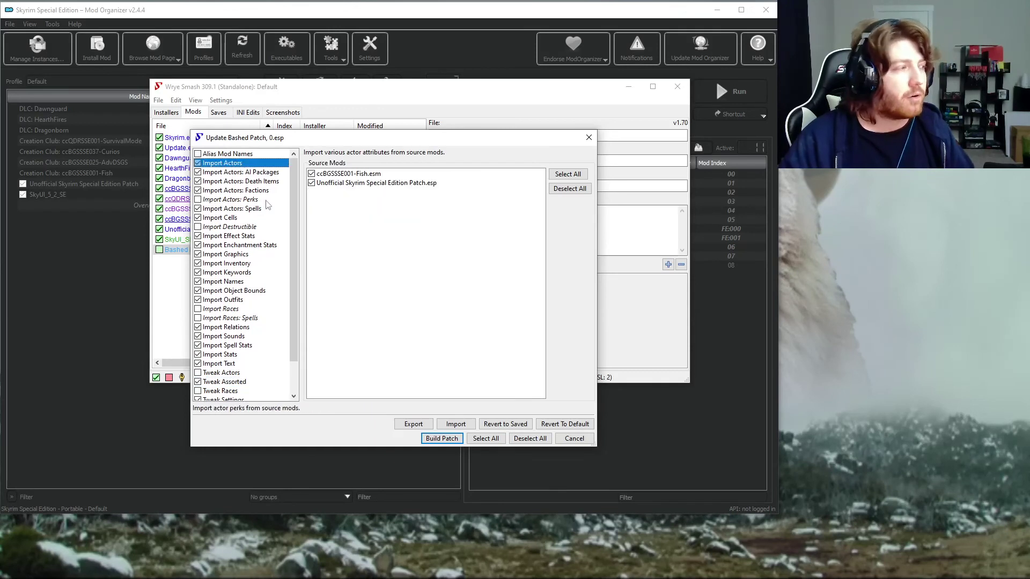
- Build the Bashed Patch with the current options, look through its report and activate Bashed Patch, 0.esp
left_click(438, 441)
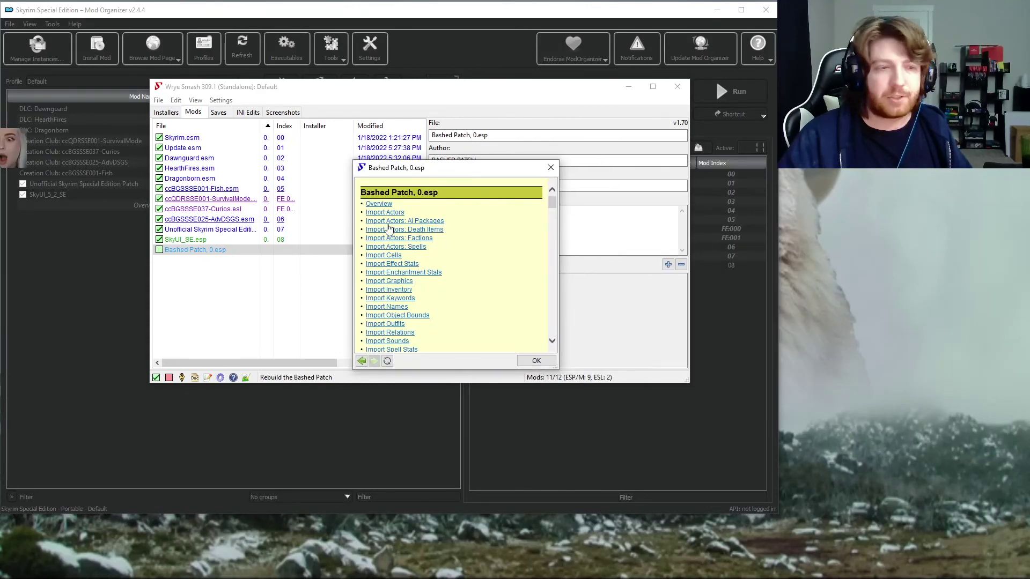
scroll(464, 254, "down", 5)
scroll(464, 254, "down", 15)
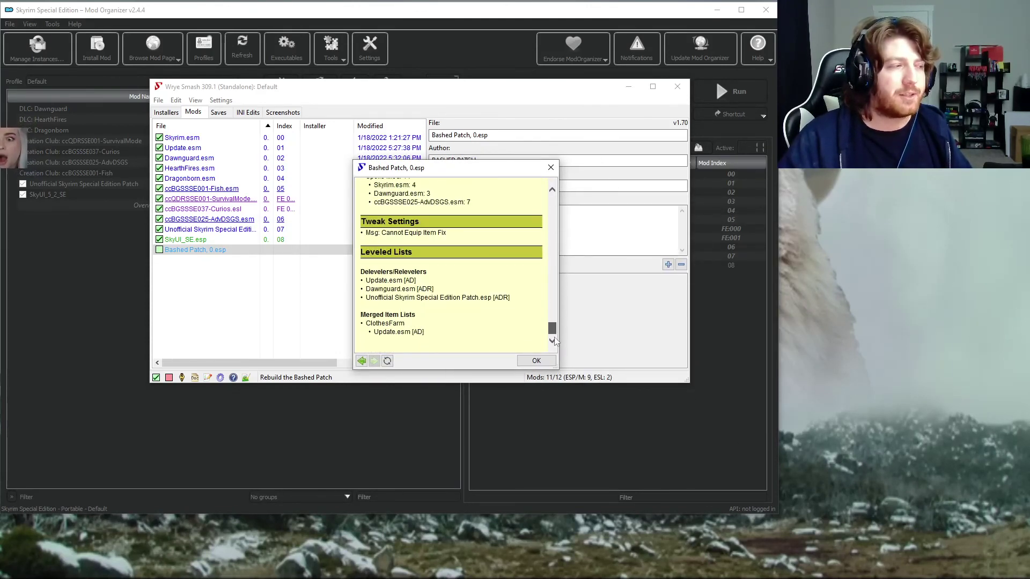
left_click(536, 361)
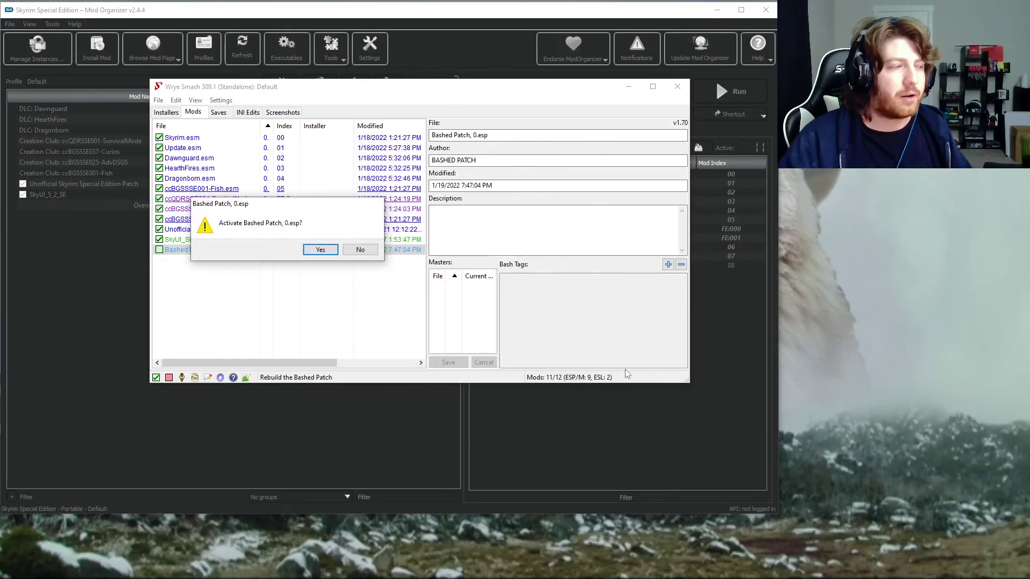
left_click(324, 250)
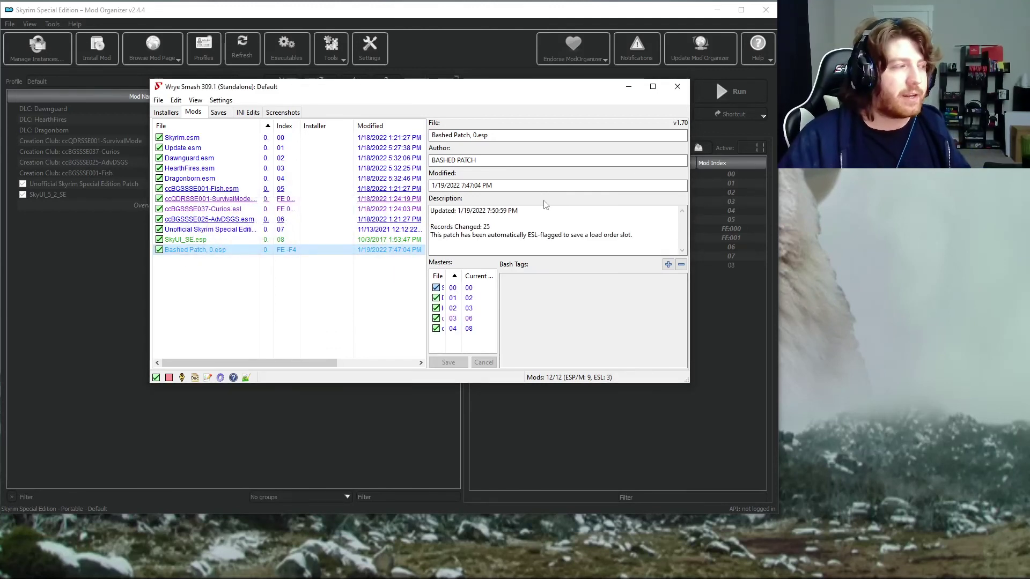
- Close Wrye Bash and check the contents of the Overwrite folder in Mod Organizer
left_click(683, 89)
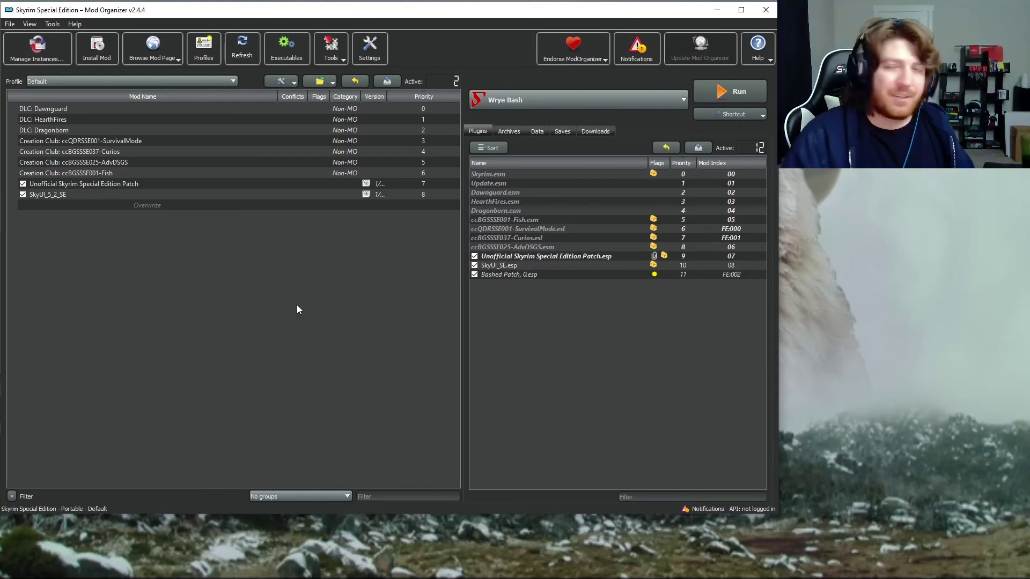
double_click(152, 210)
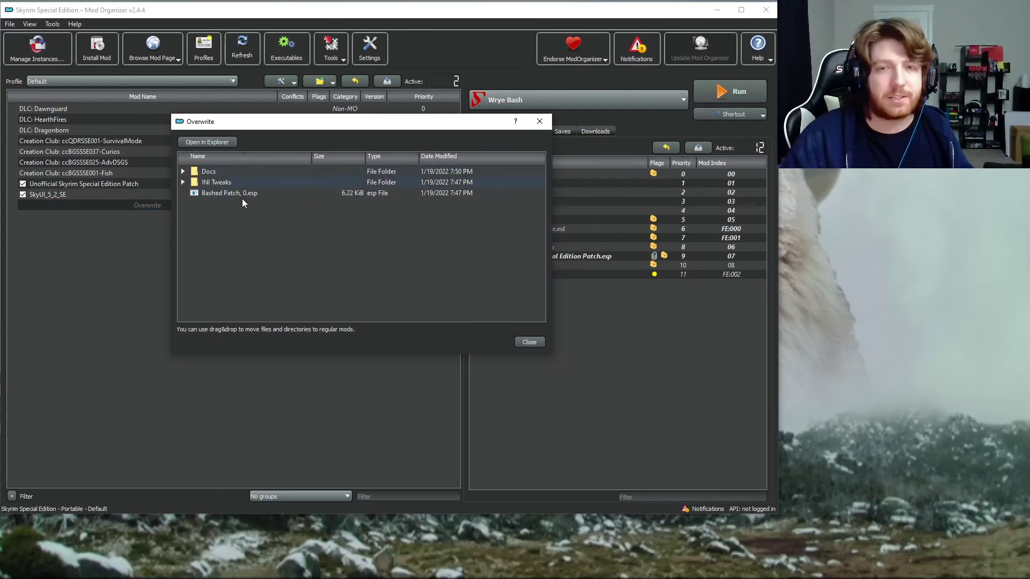
left_click(540, 121)
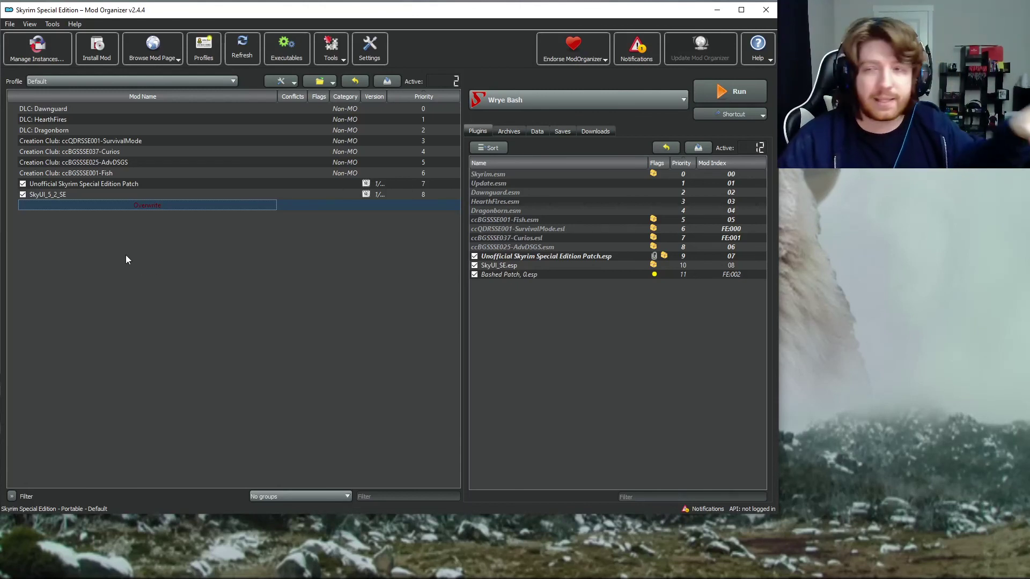
- Create a mod named Bashed Patch from the Overwrite contents and enable it in the mod list
right_click(139, 205)
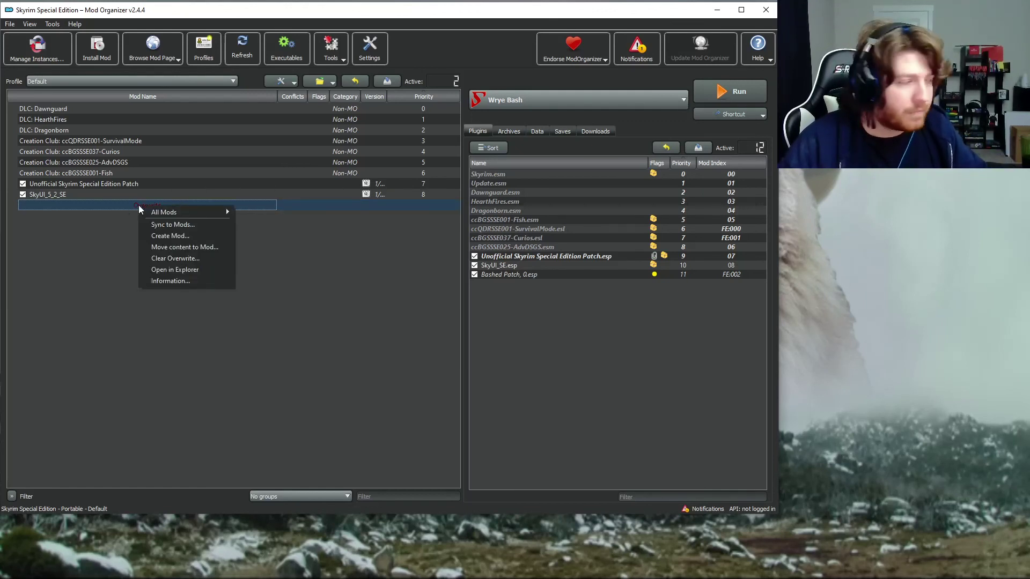
left_click(170, 238)
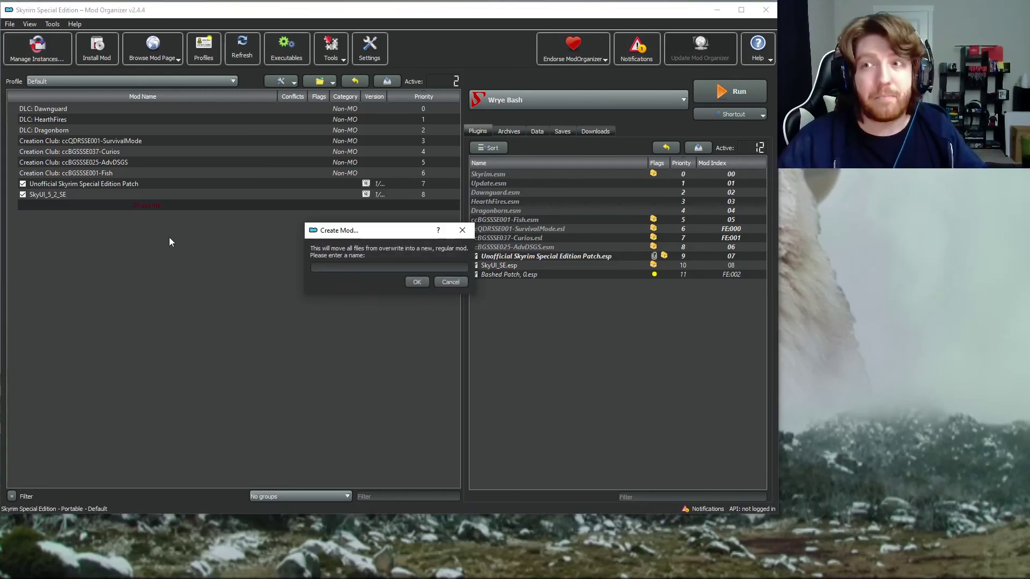
type("Bashed Patch")
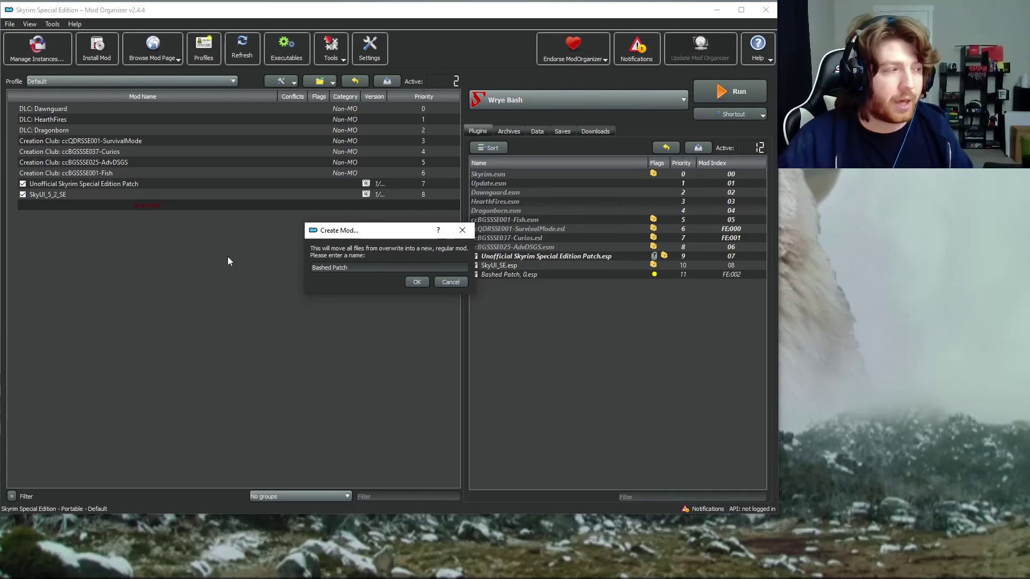
left_click(416, 282)
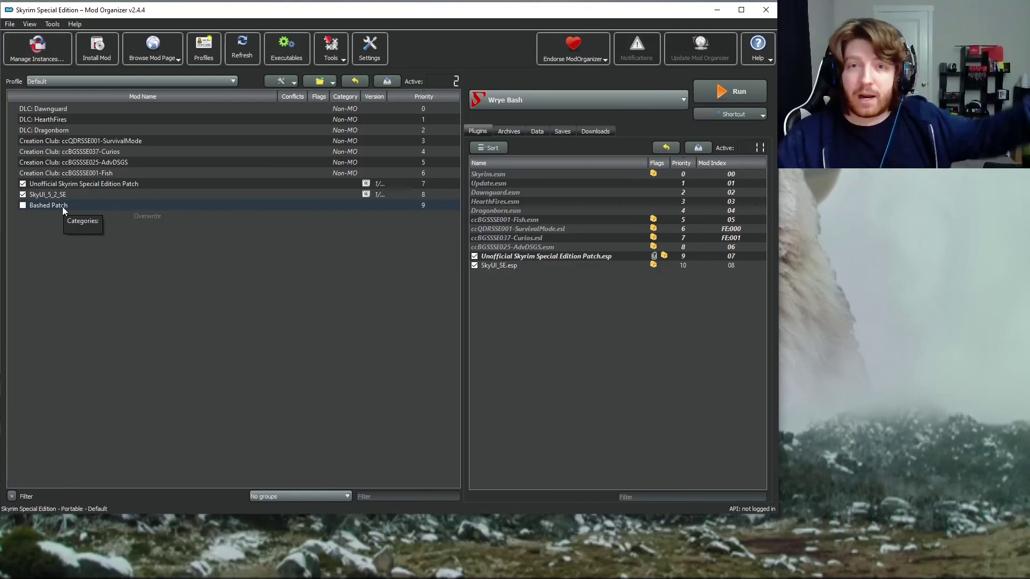
left_click(23, 206)
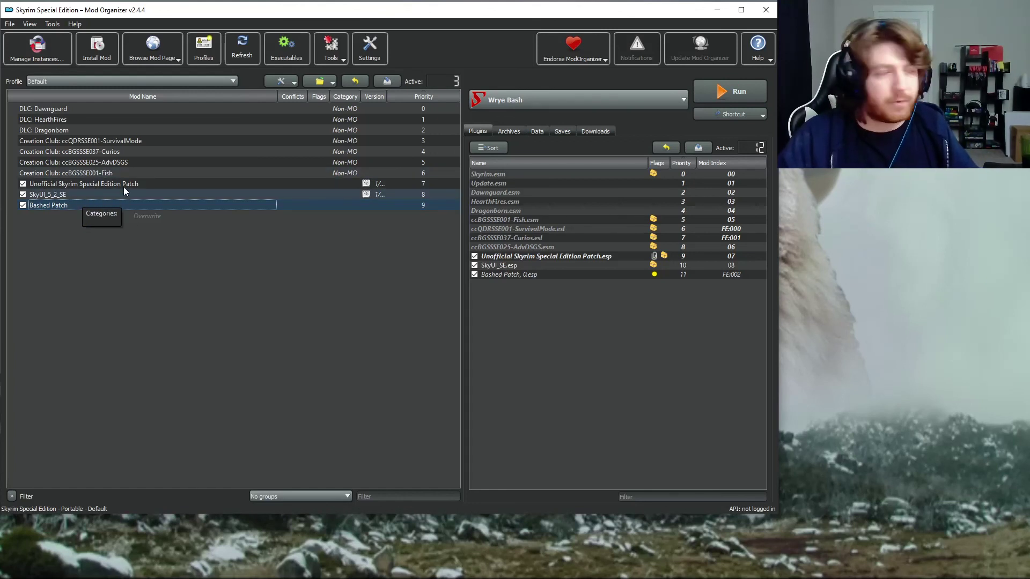
left_click(311, 81)
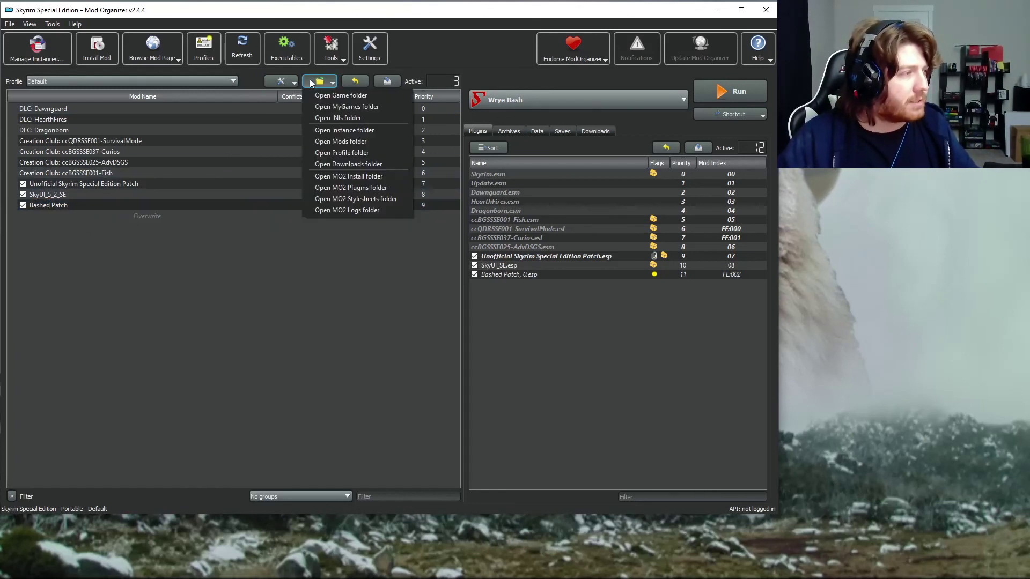
left_click(310, 81)
left_click(293, 83)
left_click(294, 82)
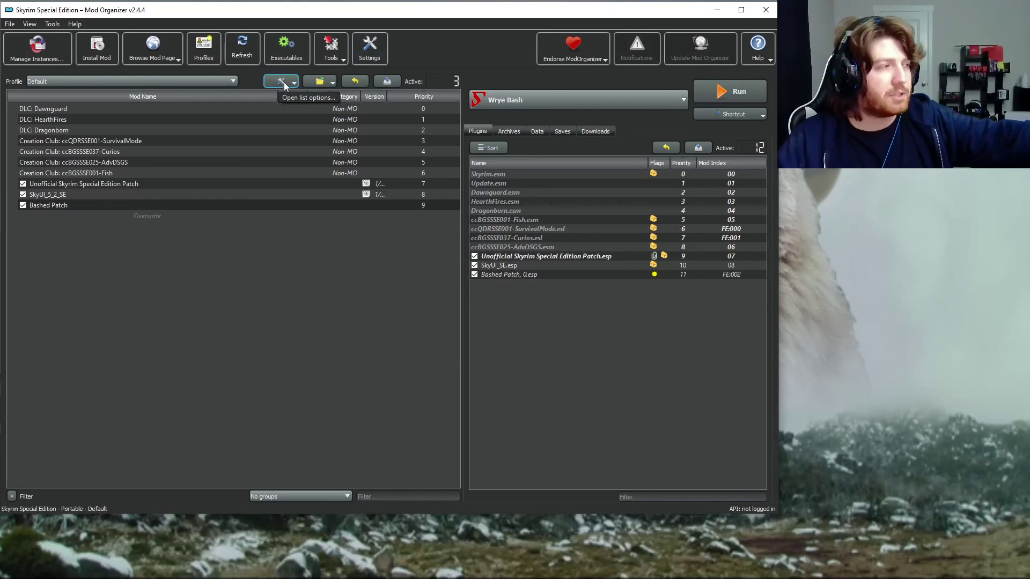
- Create a separator named Bashed Patch Separator and place it directly above the Bashed Patch mod
left_click(284, 82)
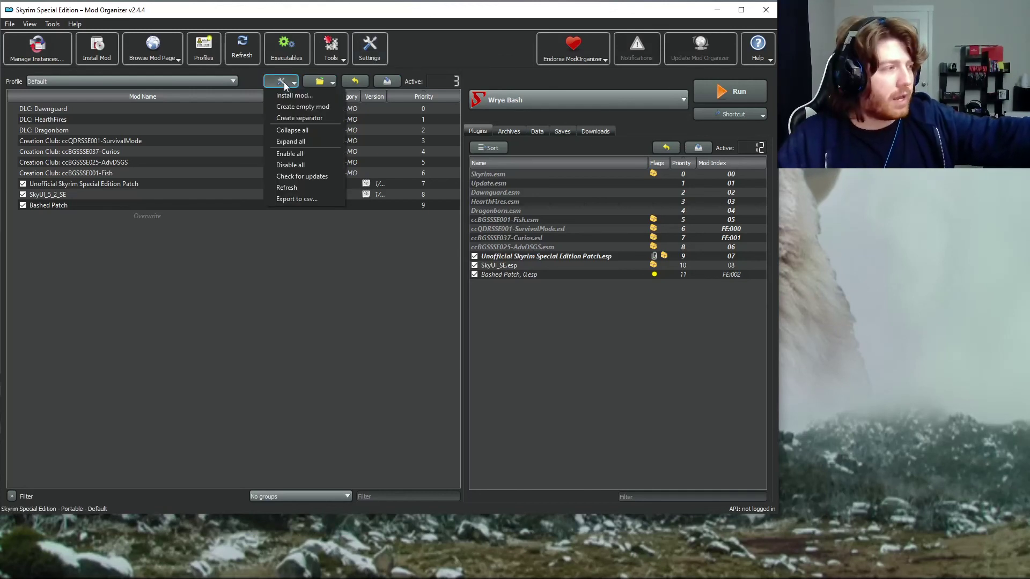
left_click(287, 118)
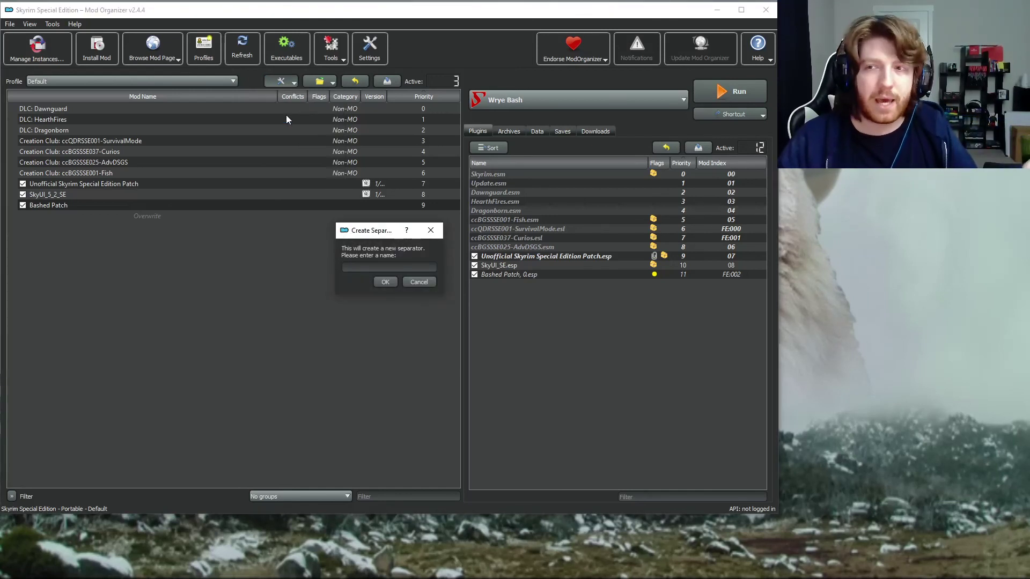
type("Bash")
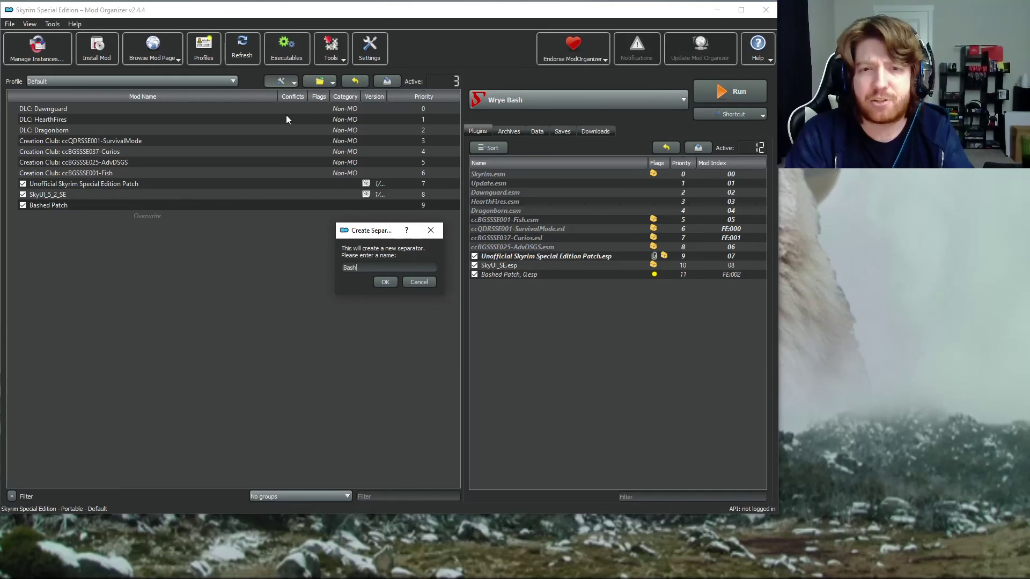
type("ed Pat")
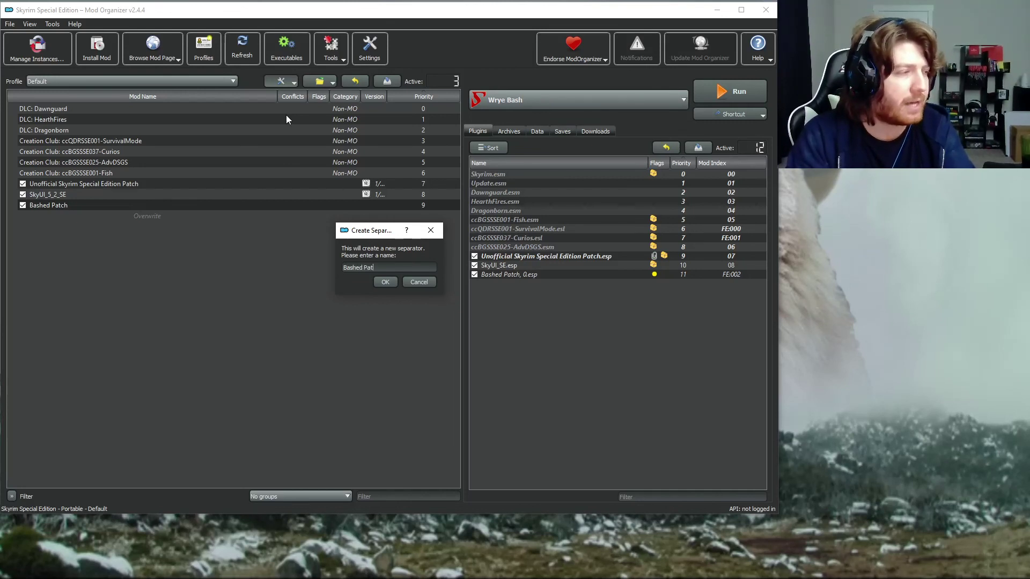
type("ch Sepa")
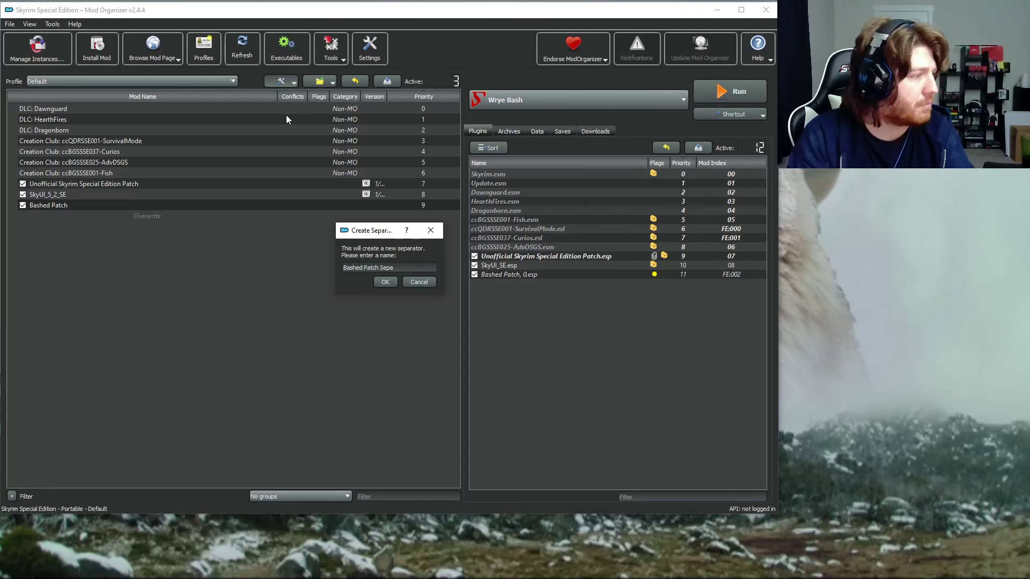
type("rator")
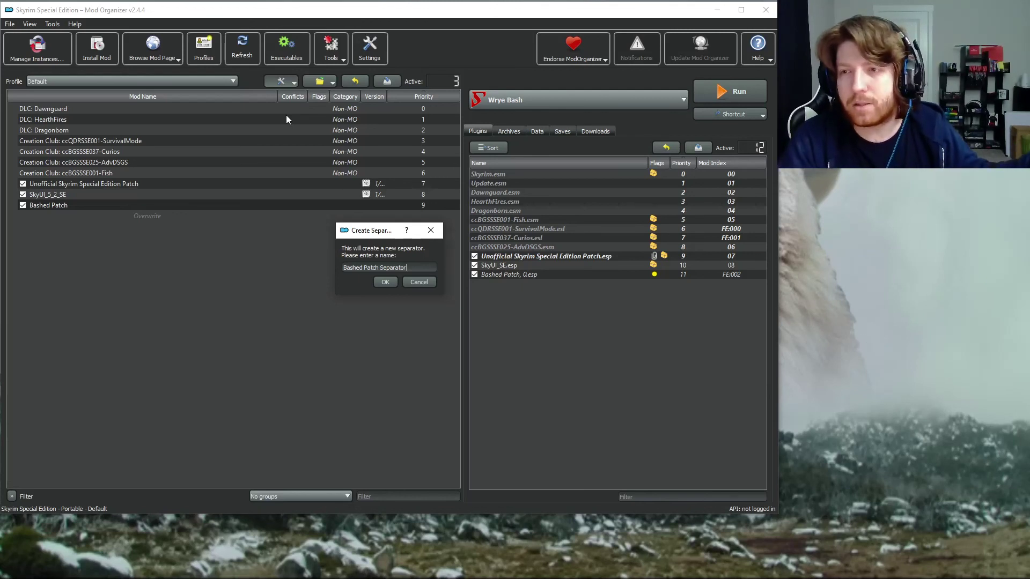
key("Return")
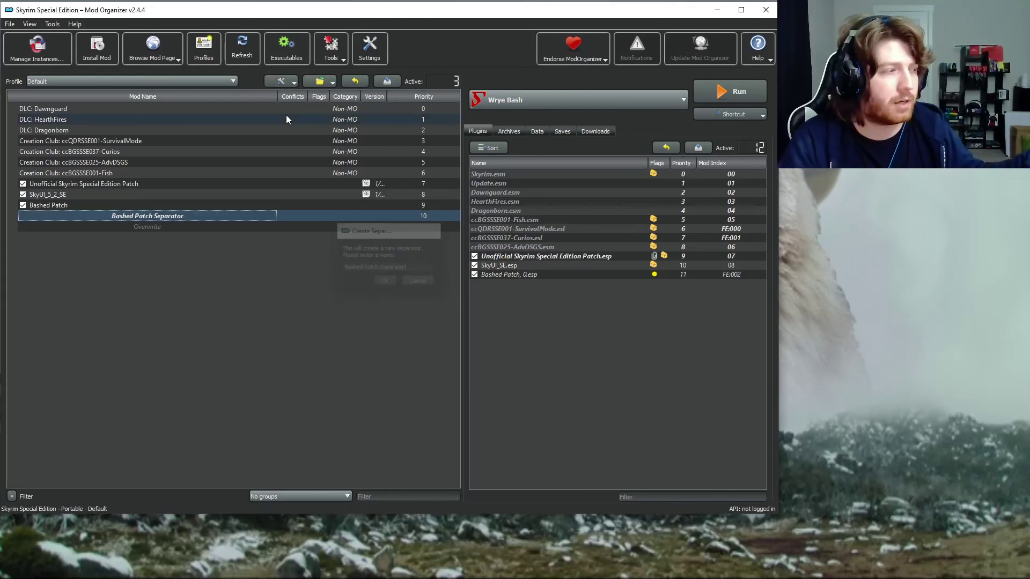
left_click_drag(137, 221, 143, 204)
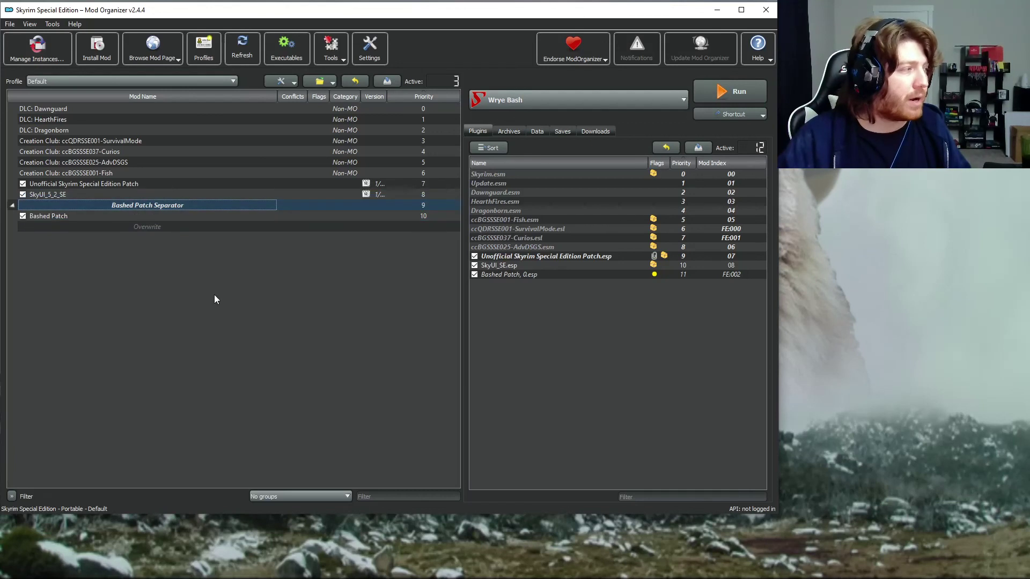
left_click(89, 284)
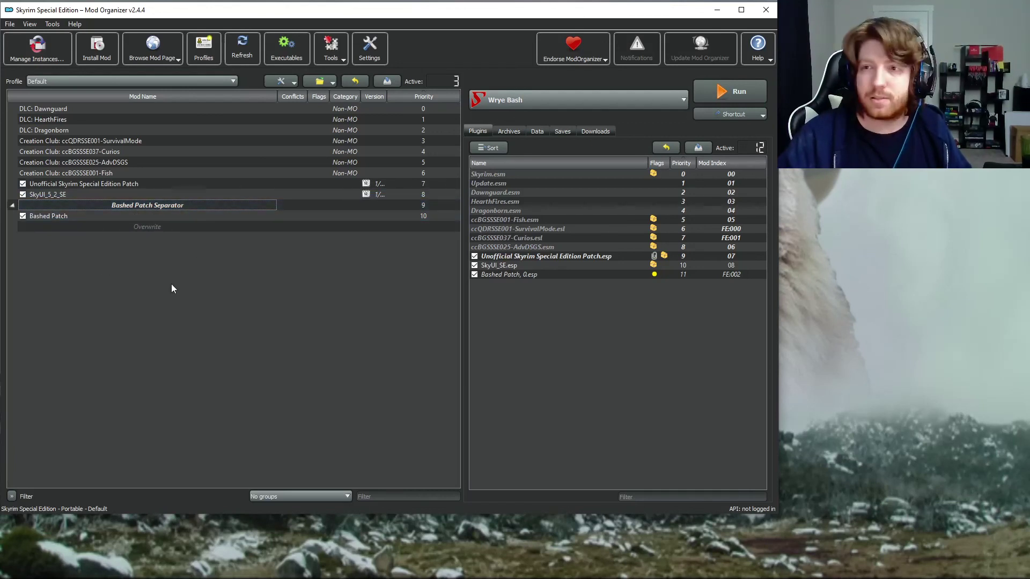
- Create a separator named Base Game Files and move it above DLC: Dawnguard, at the start of the mod list
left_click(278, 85)
left_click(295, 118)
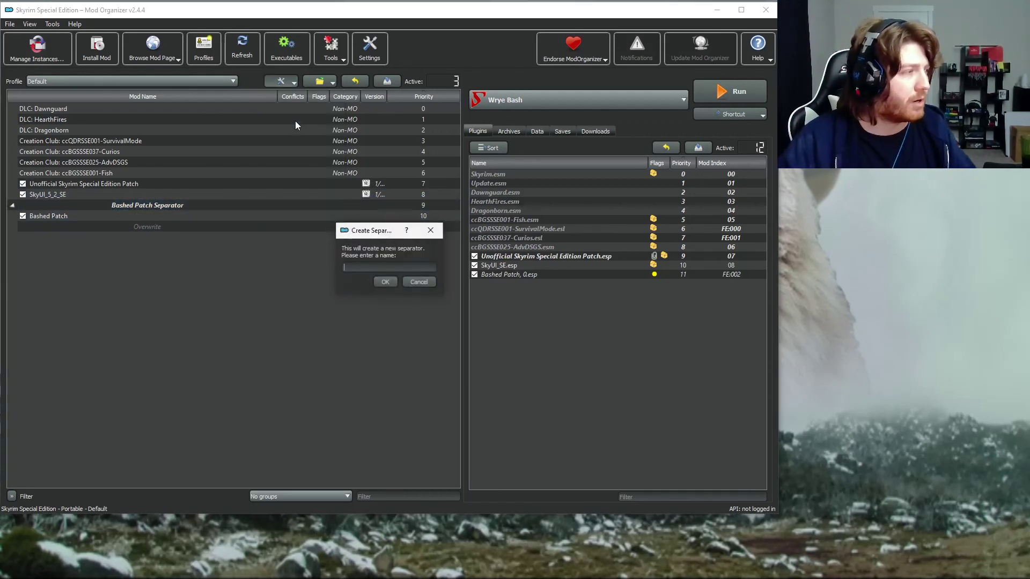
type("Base Game Files")
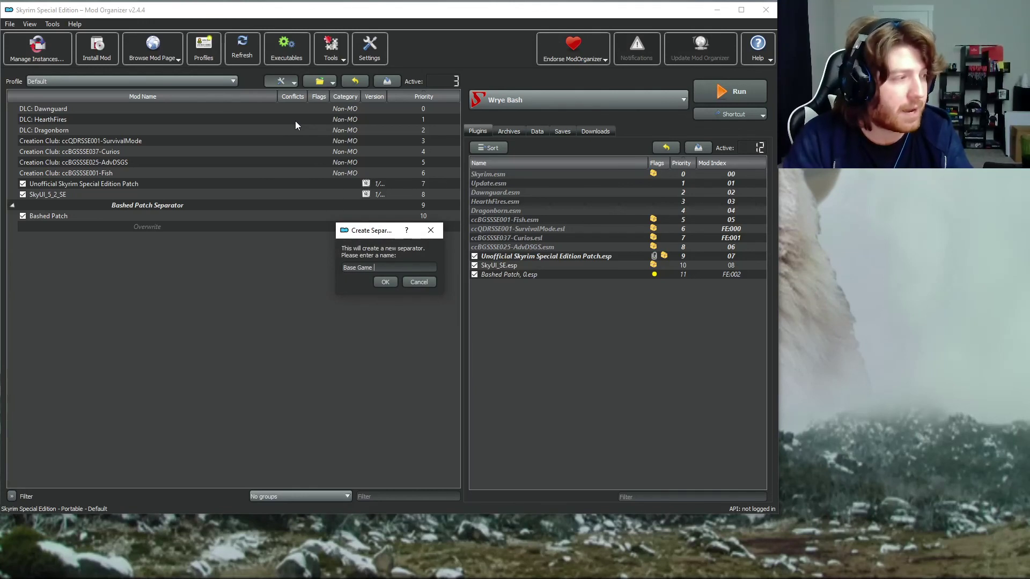
key("Return")
left_click_drag(172, 226, 168, 107)
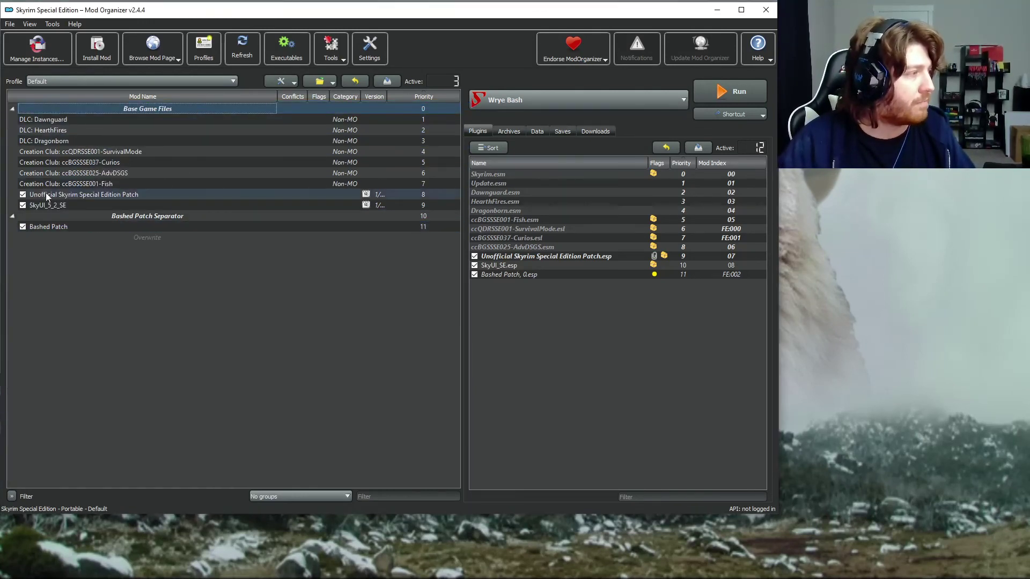
- Create a separator named Core and place it directly above the Unofficial Skyrim Special Edition Patch
left_click(278, 82)
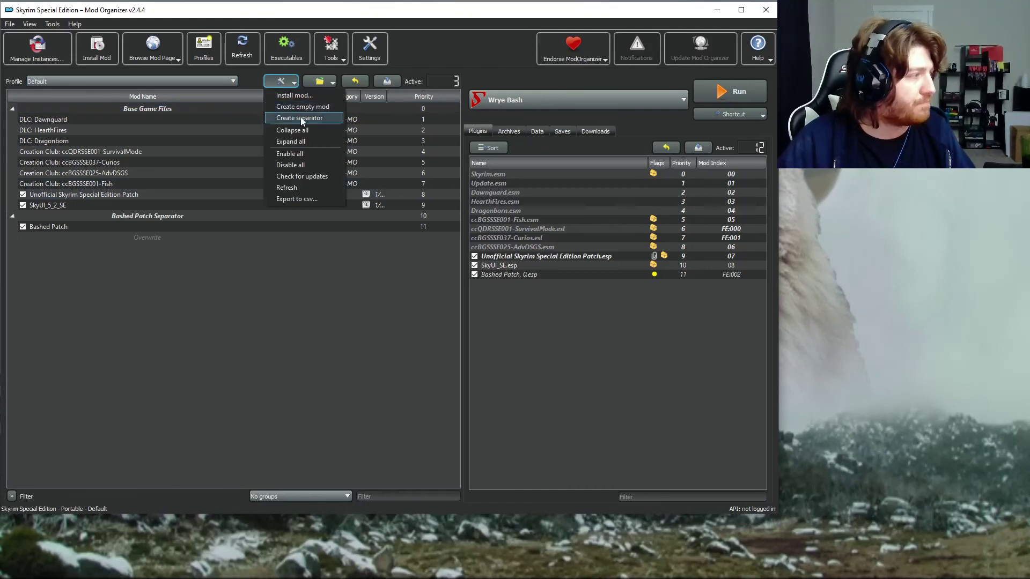
left_click(300, 117)
type("Core")
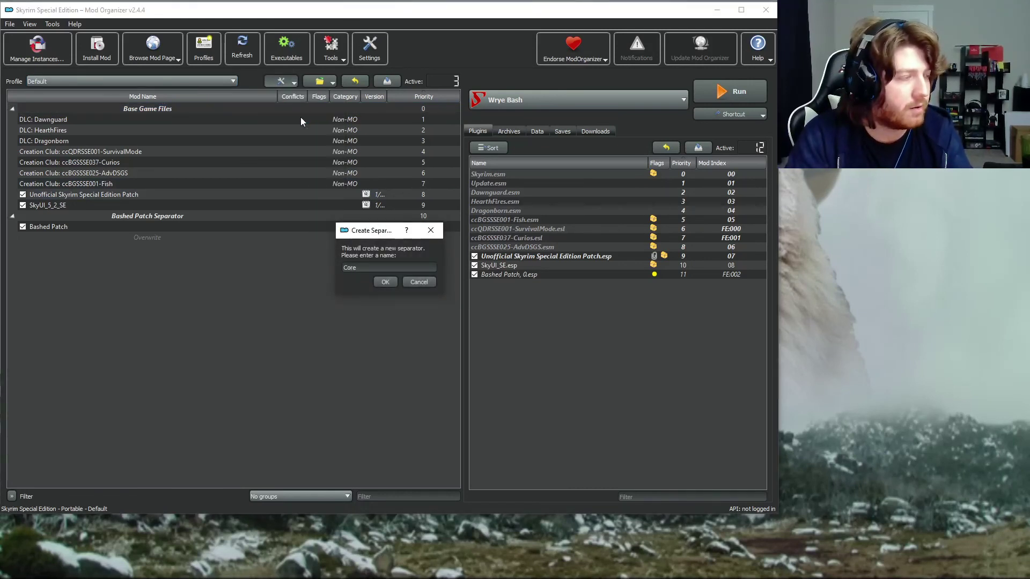
key("Return")
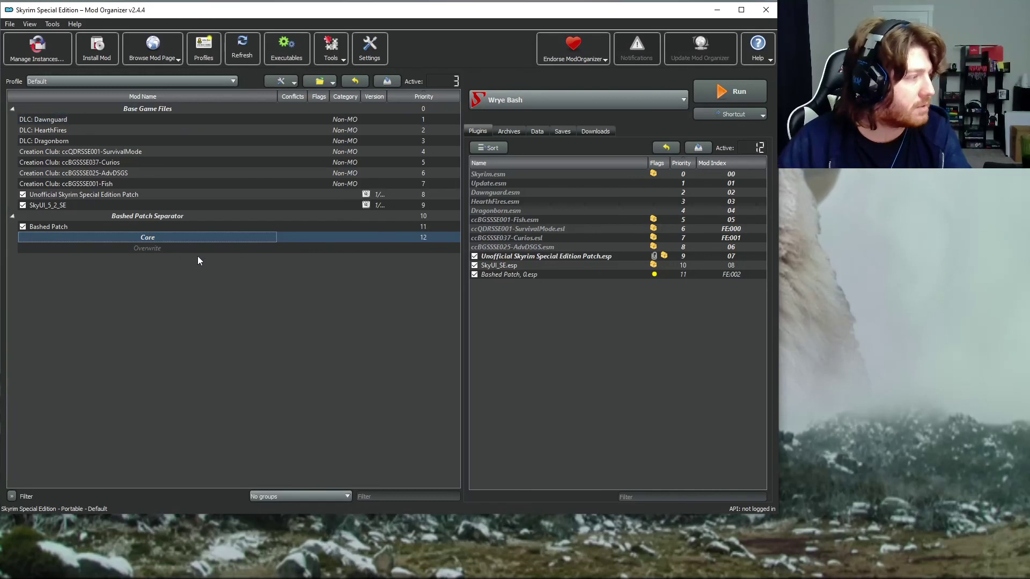
left_click_drag(177, 237, 147, 189)
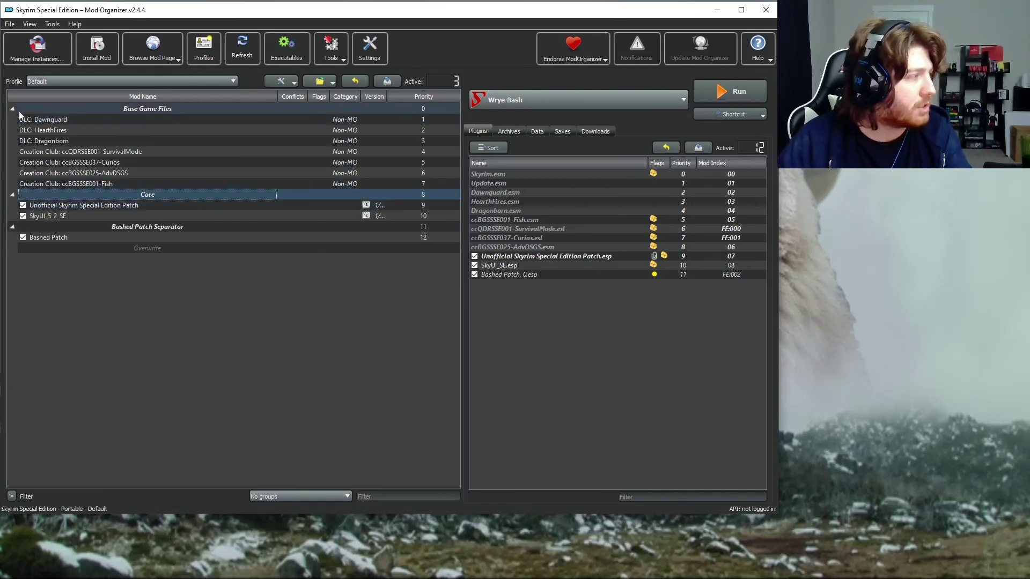
- Collapse the Base Game Files, Core and Bashed Patch Separator groups and expand them again to review the list structure
left_click(12, 108)
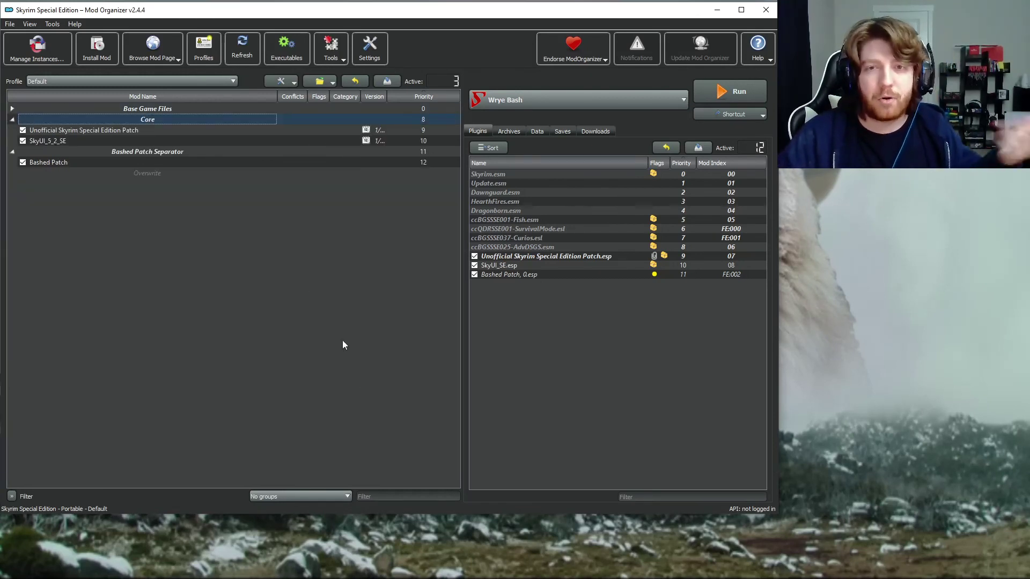
left_click(14, 111)
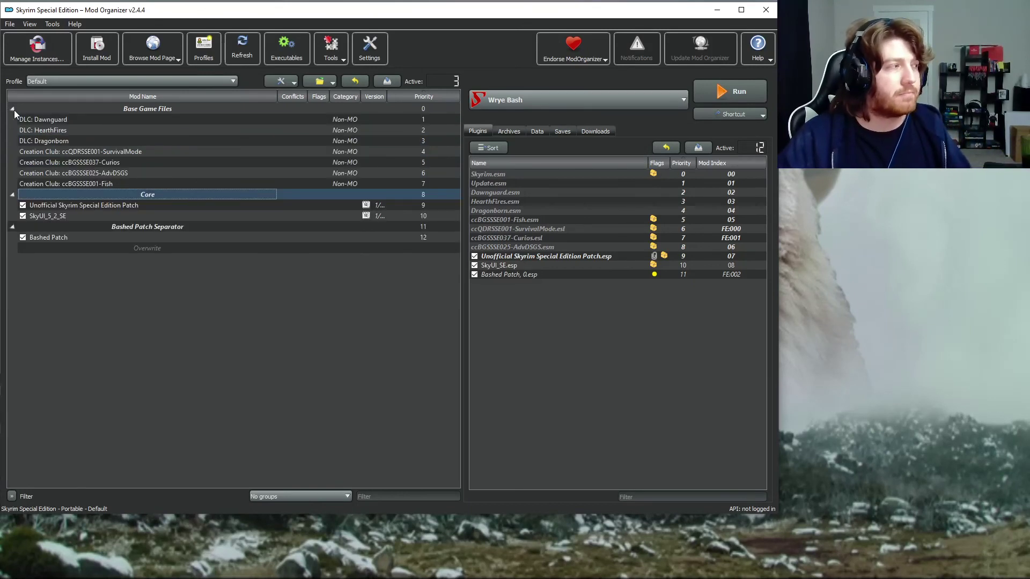
left_click(14, 110)
left_click(12, 109)
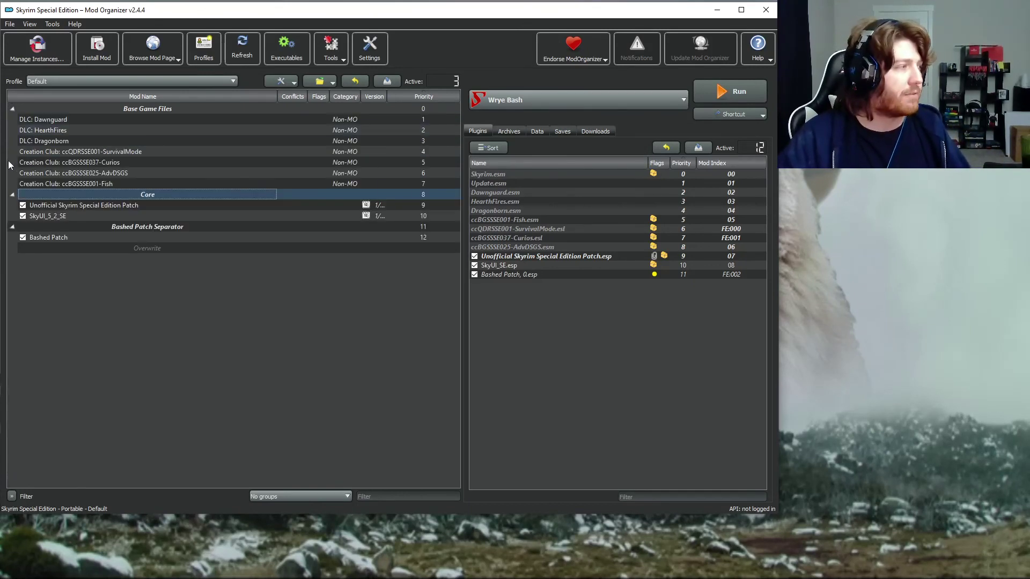
left_click(12, 109)
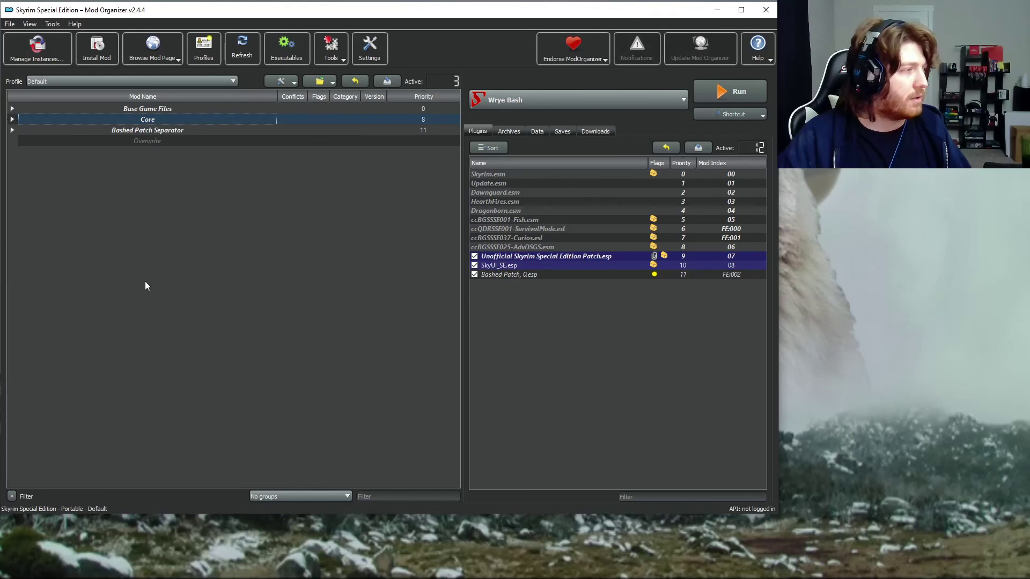
left_click(12, 130)
left_click(12, 120)
left_click(12, 109)
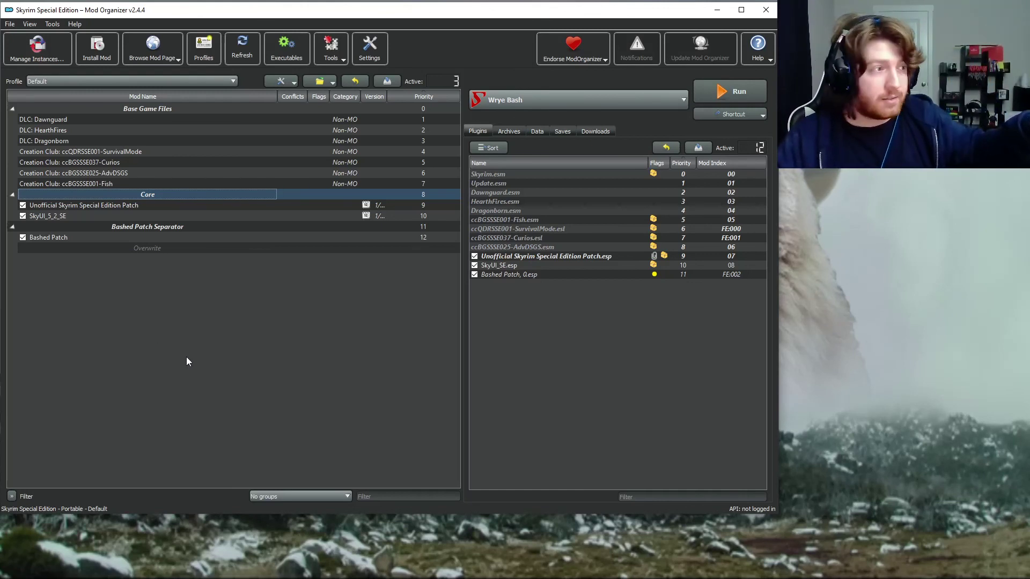
- Choose SKSE, LOOT and Wrye Bash in turn as the executable to run
left_click(539, 106)
left_click(538, 139)
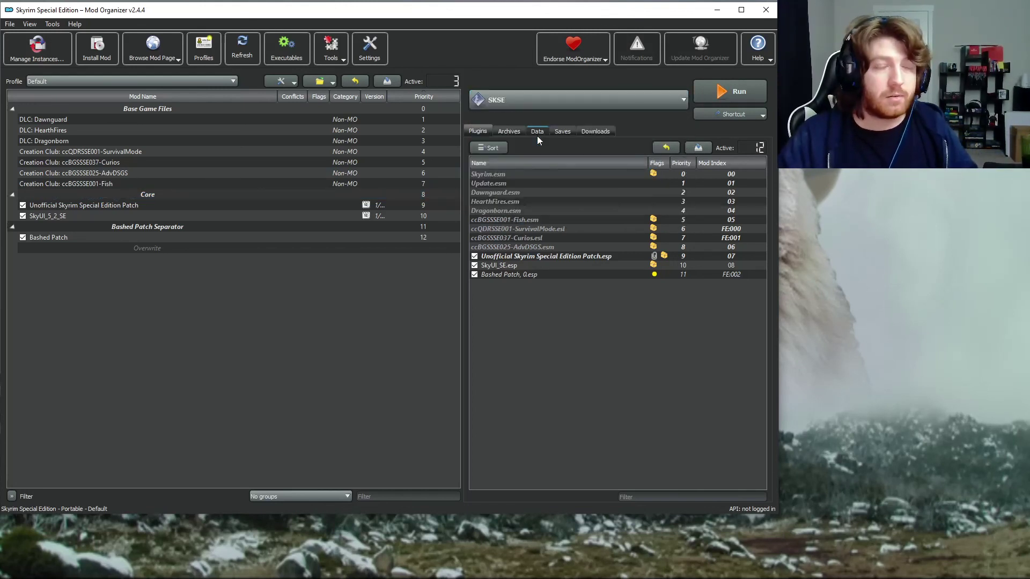
left_click(517, 99)
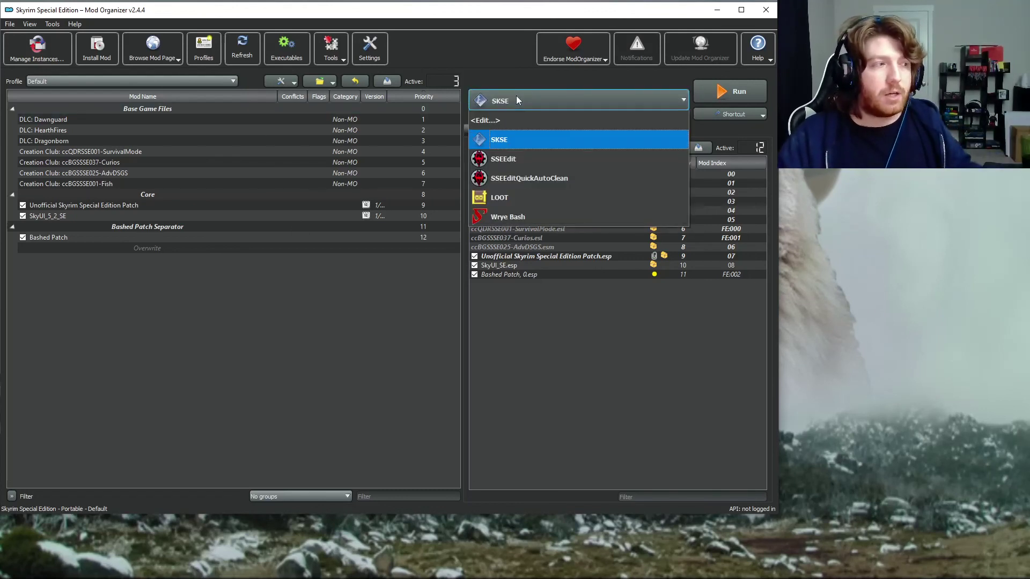
left_click(513, 198)
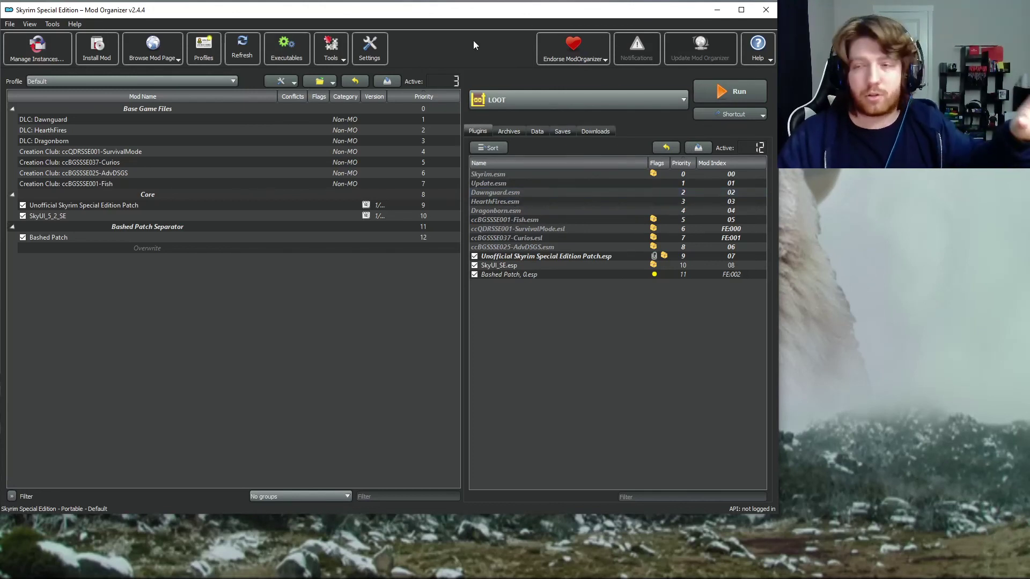
left_click(508, 100)
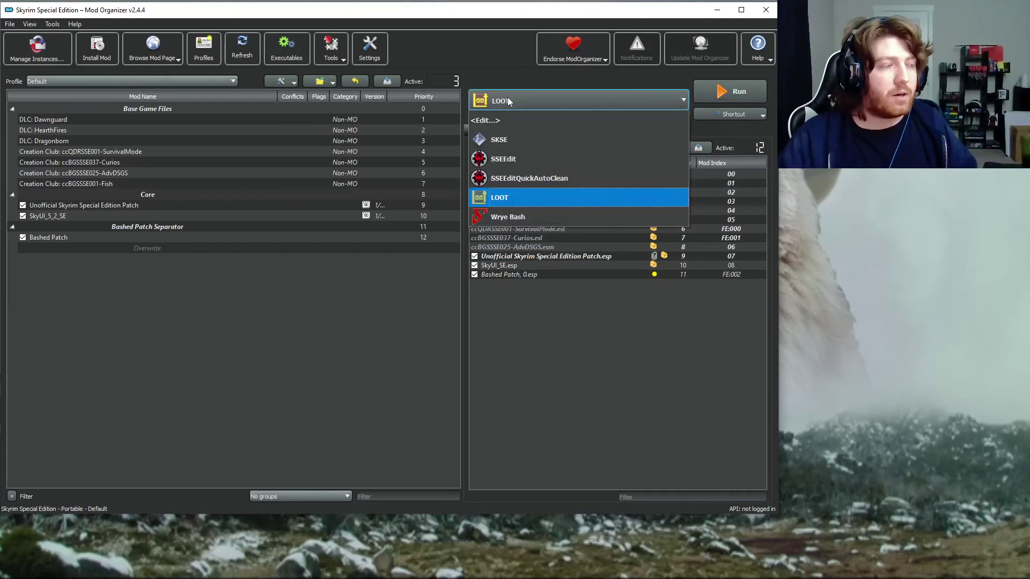
left_click(539, 216)
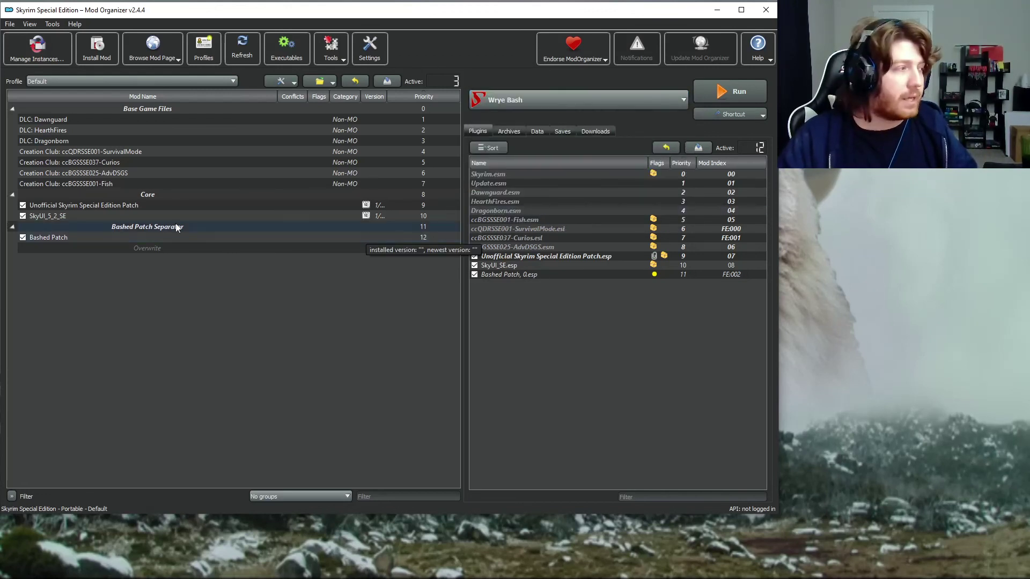
- Check the file tree of the Bashed Patch mod and close its information window
double_click(81, 240)
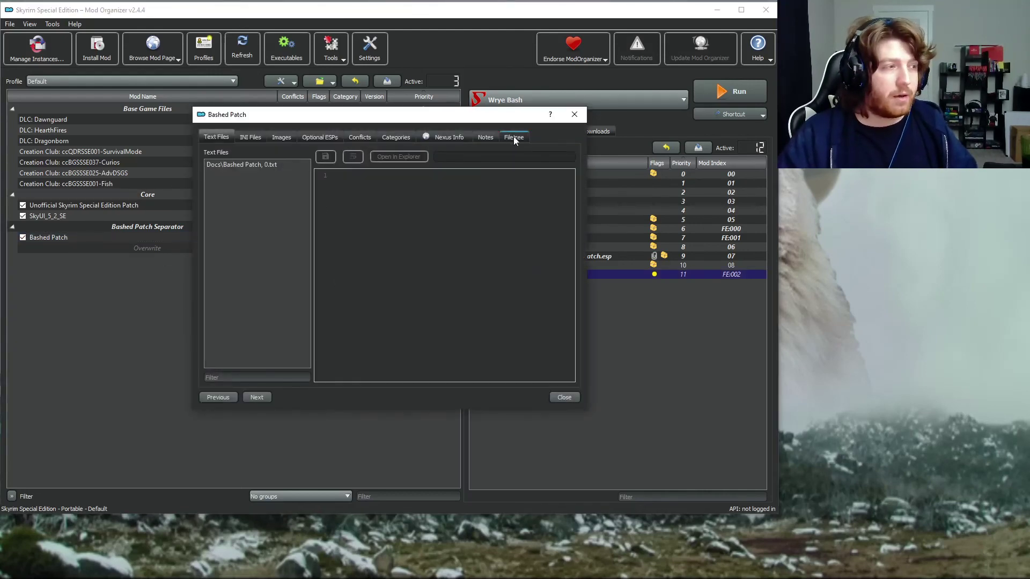
left_click(514, 137)
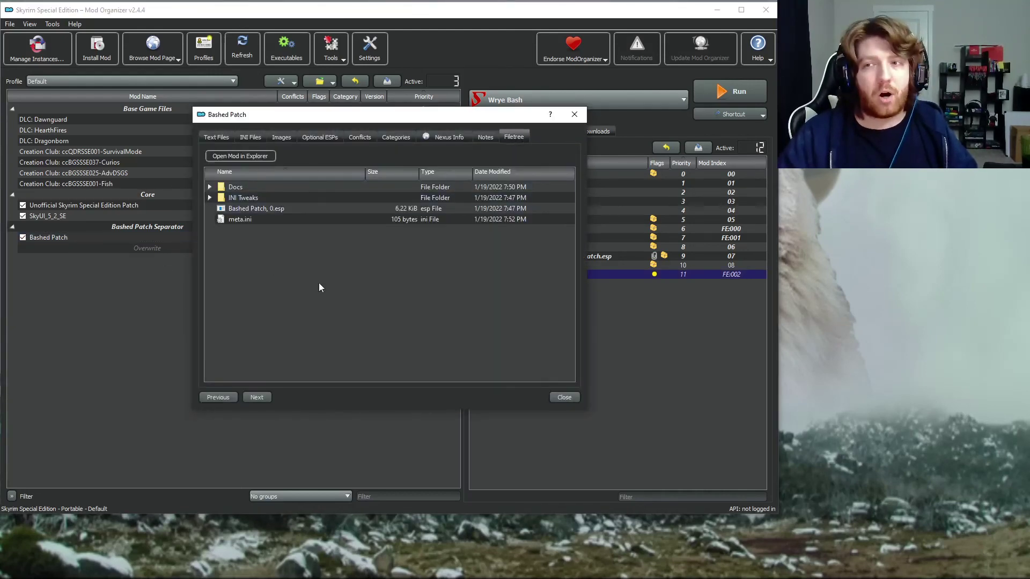
left_click(575, 114)
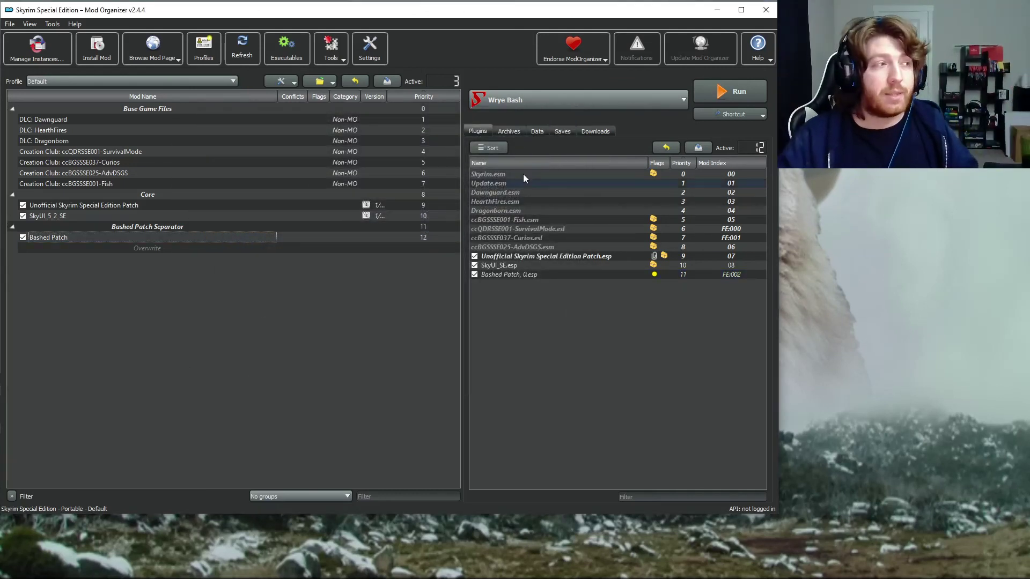
- Set SKSE as the executable to run
left_click(566, 100)
left_click(523, 141)
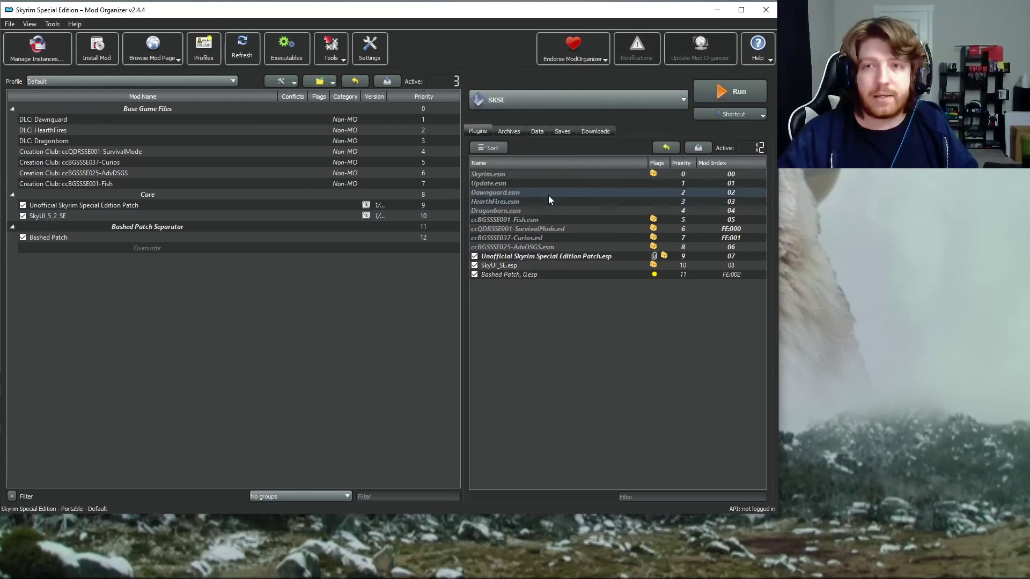